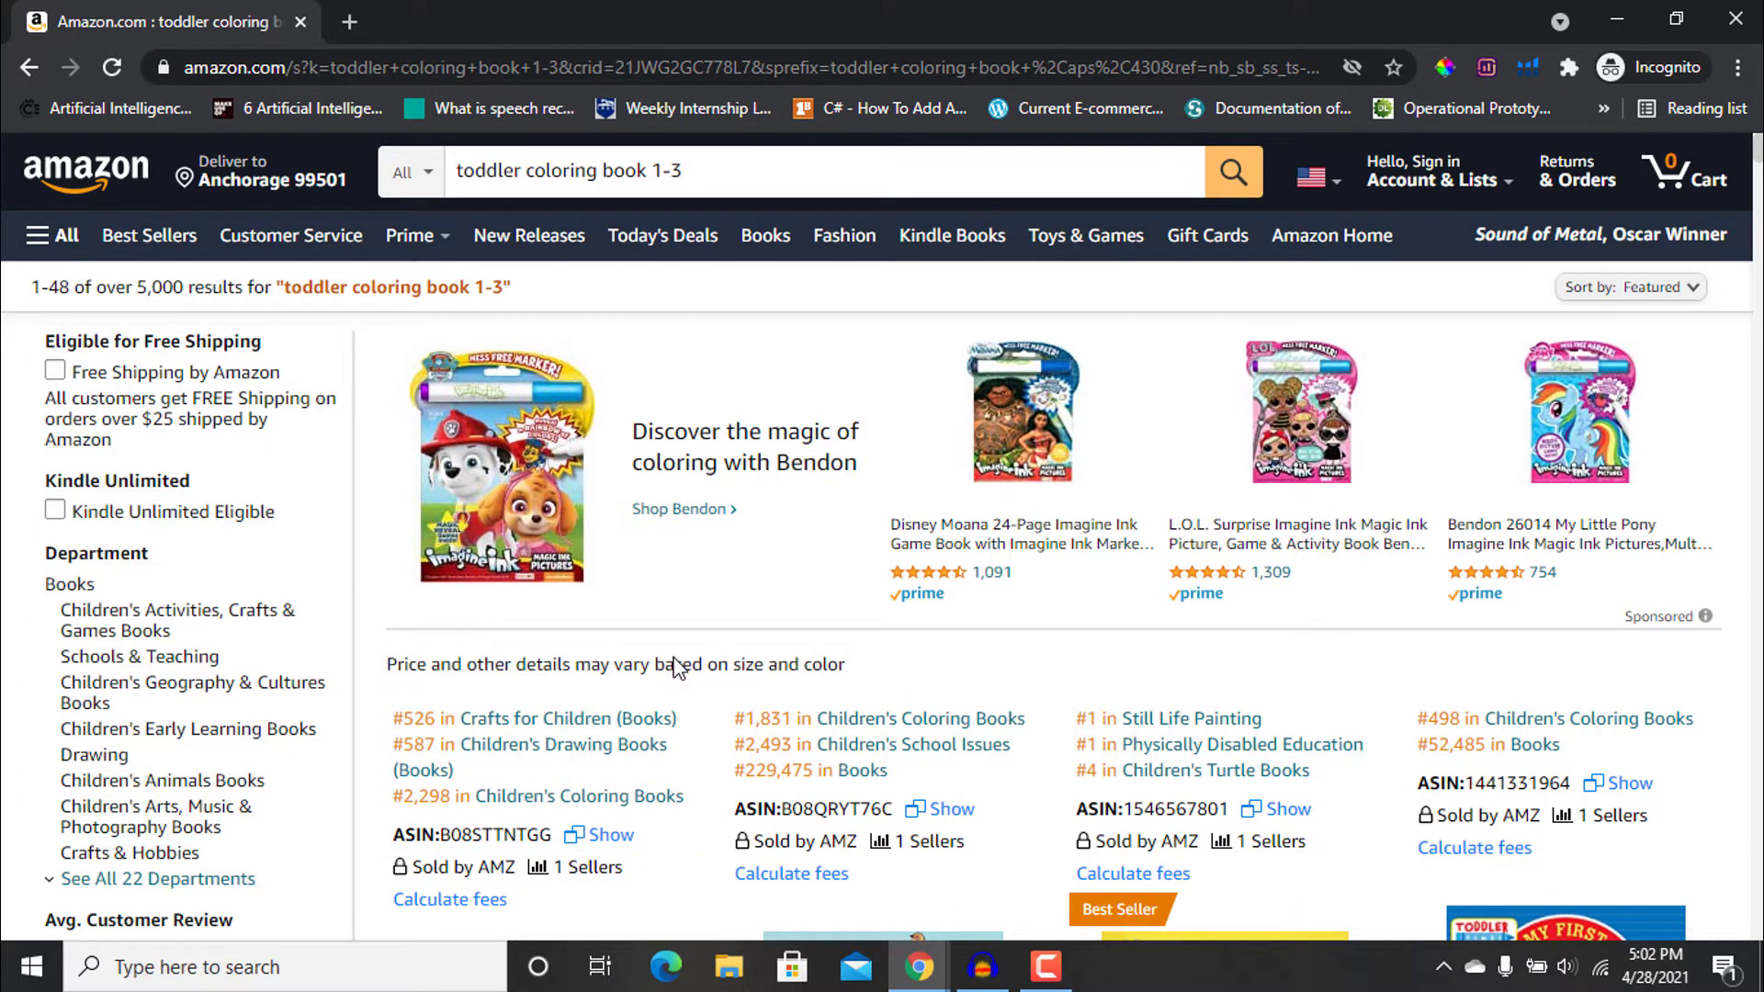
# Open the "MY FIRST TODDLER COLORING BOOK: Big pictures" listing from the search results in a new tab
pyautogui.scroll(-7, 675, 664)
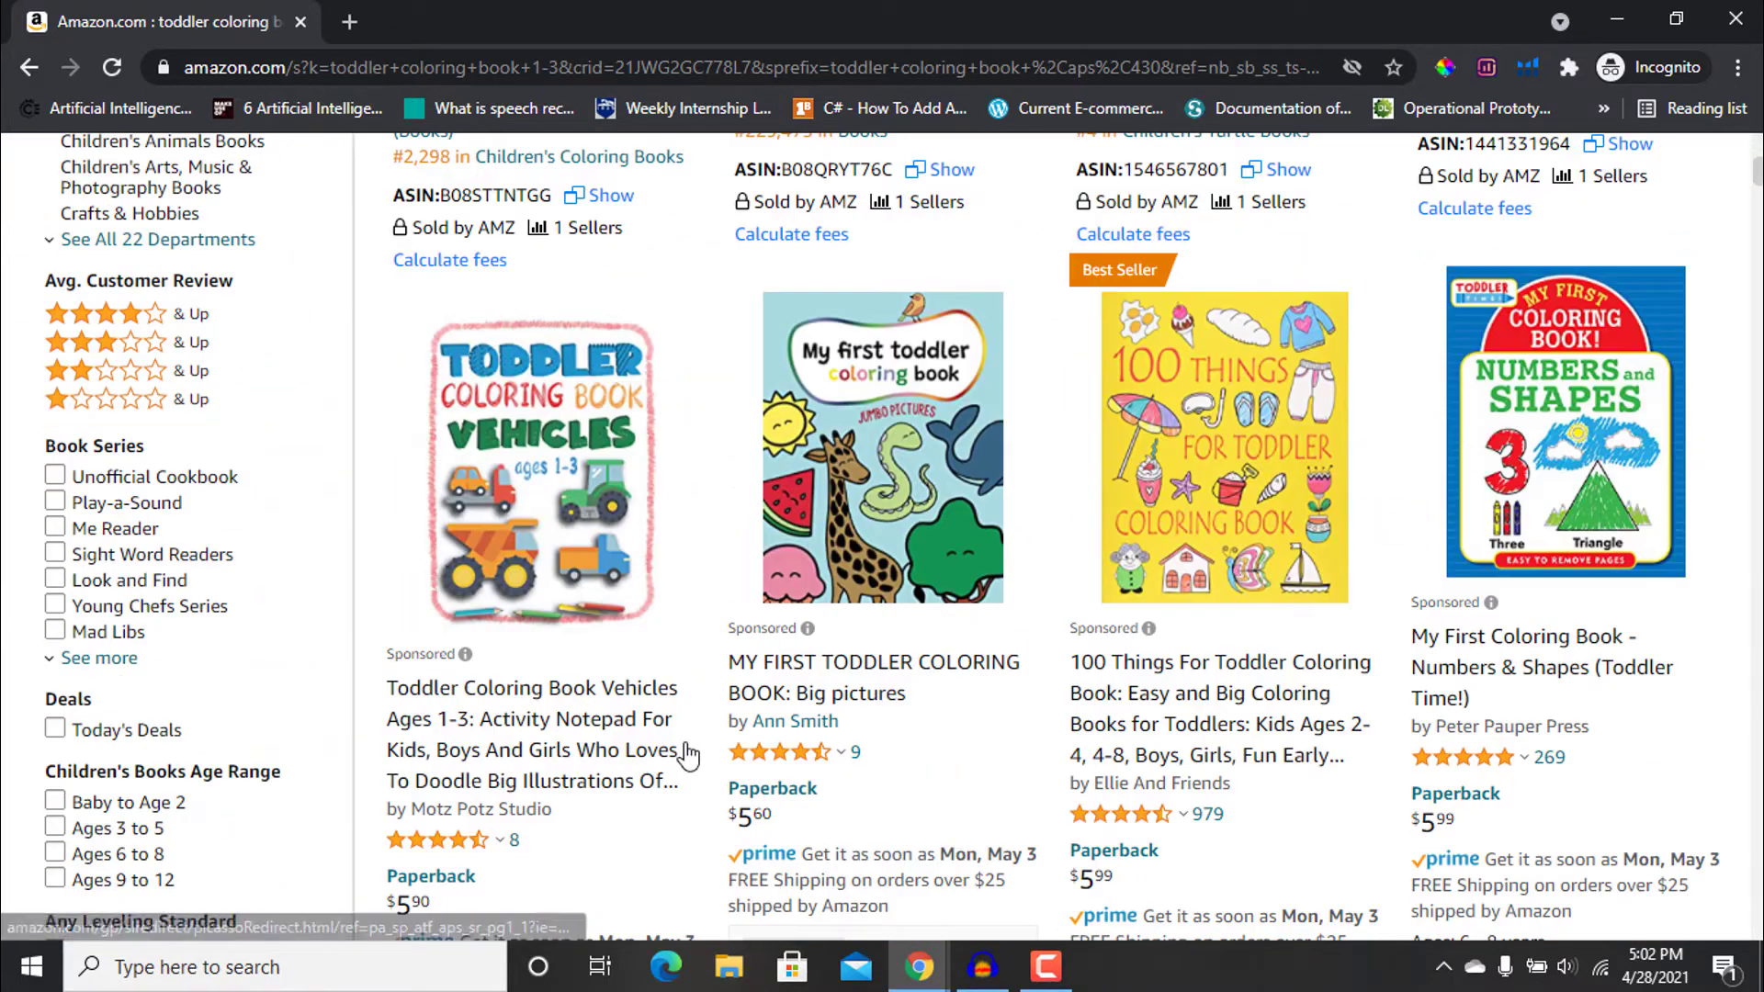
pyautogui.scroll(-1, 688, 755)
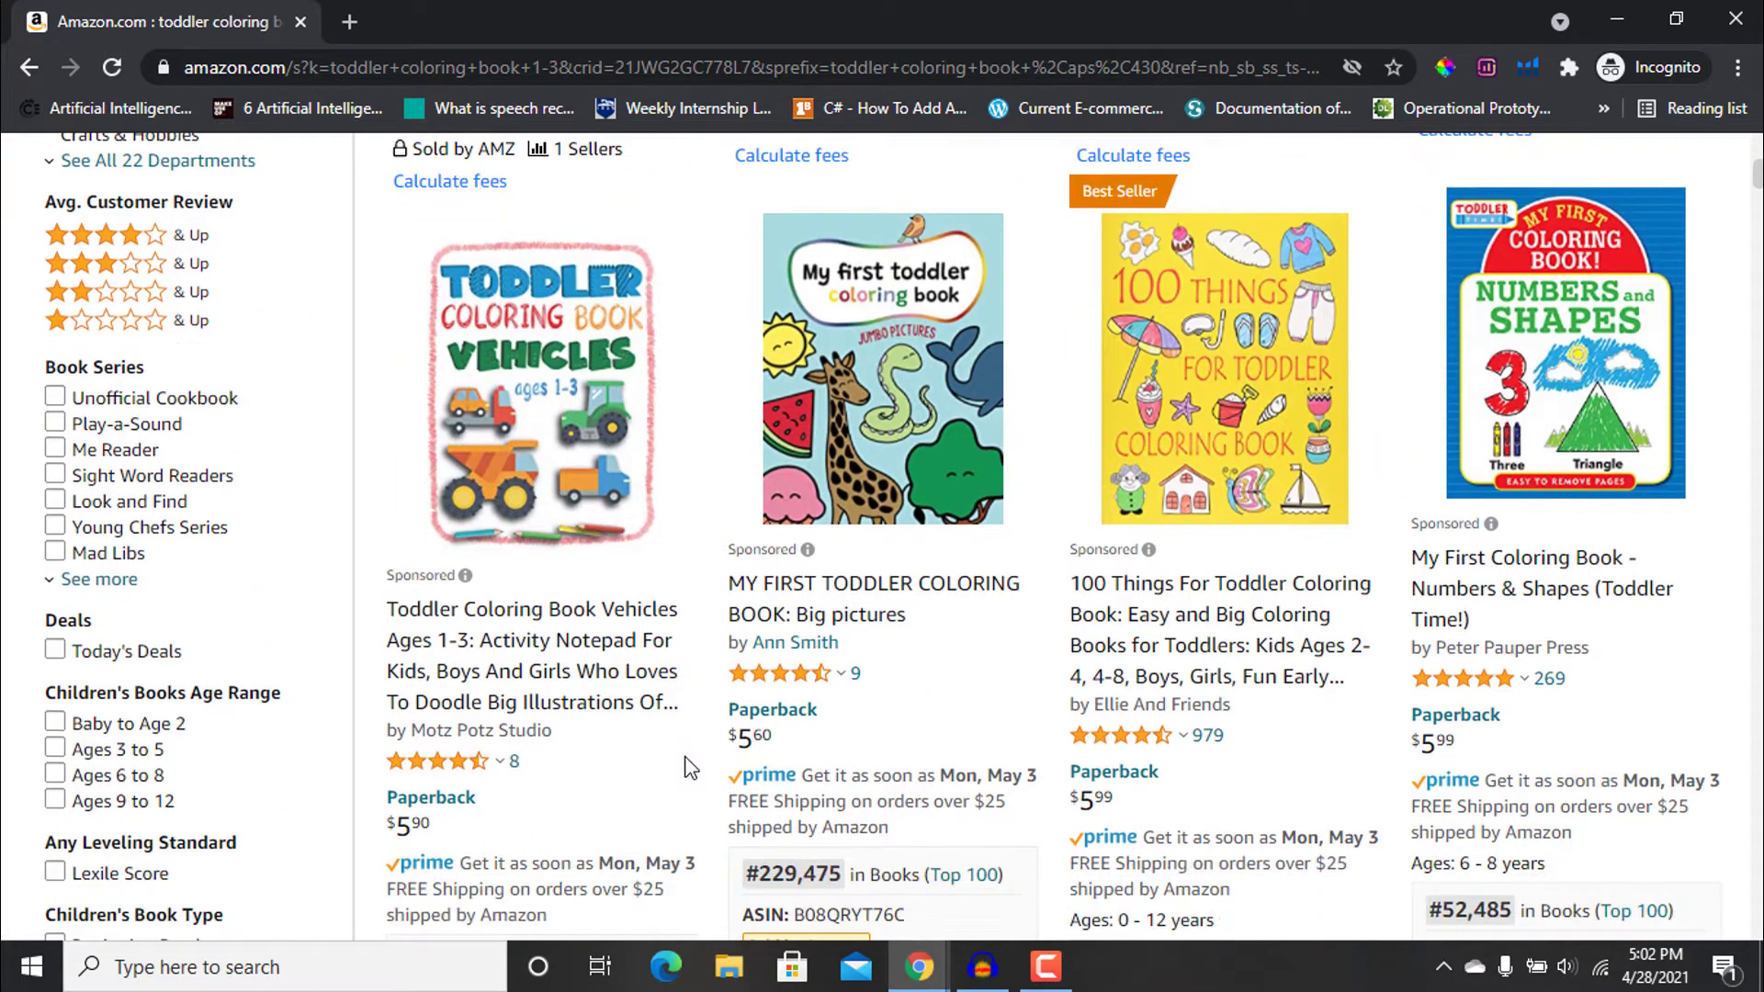
pyautogui.scroll(1, 688, 755)
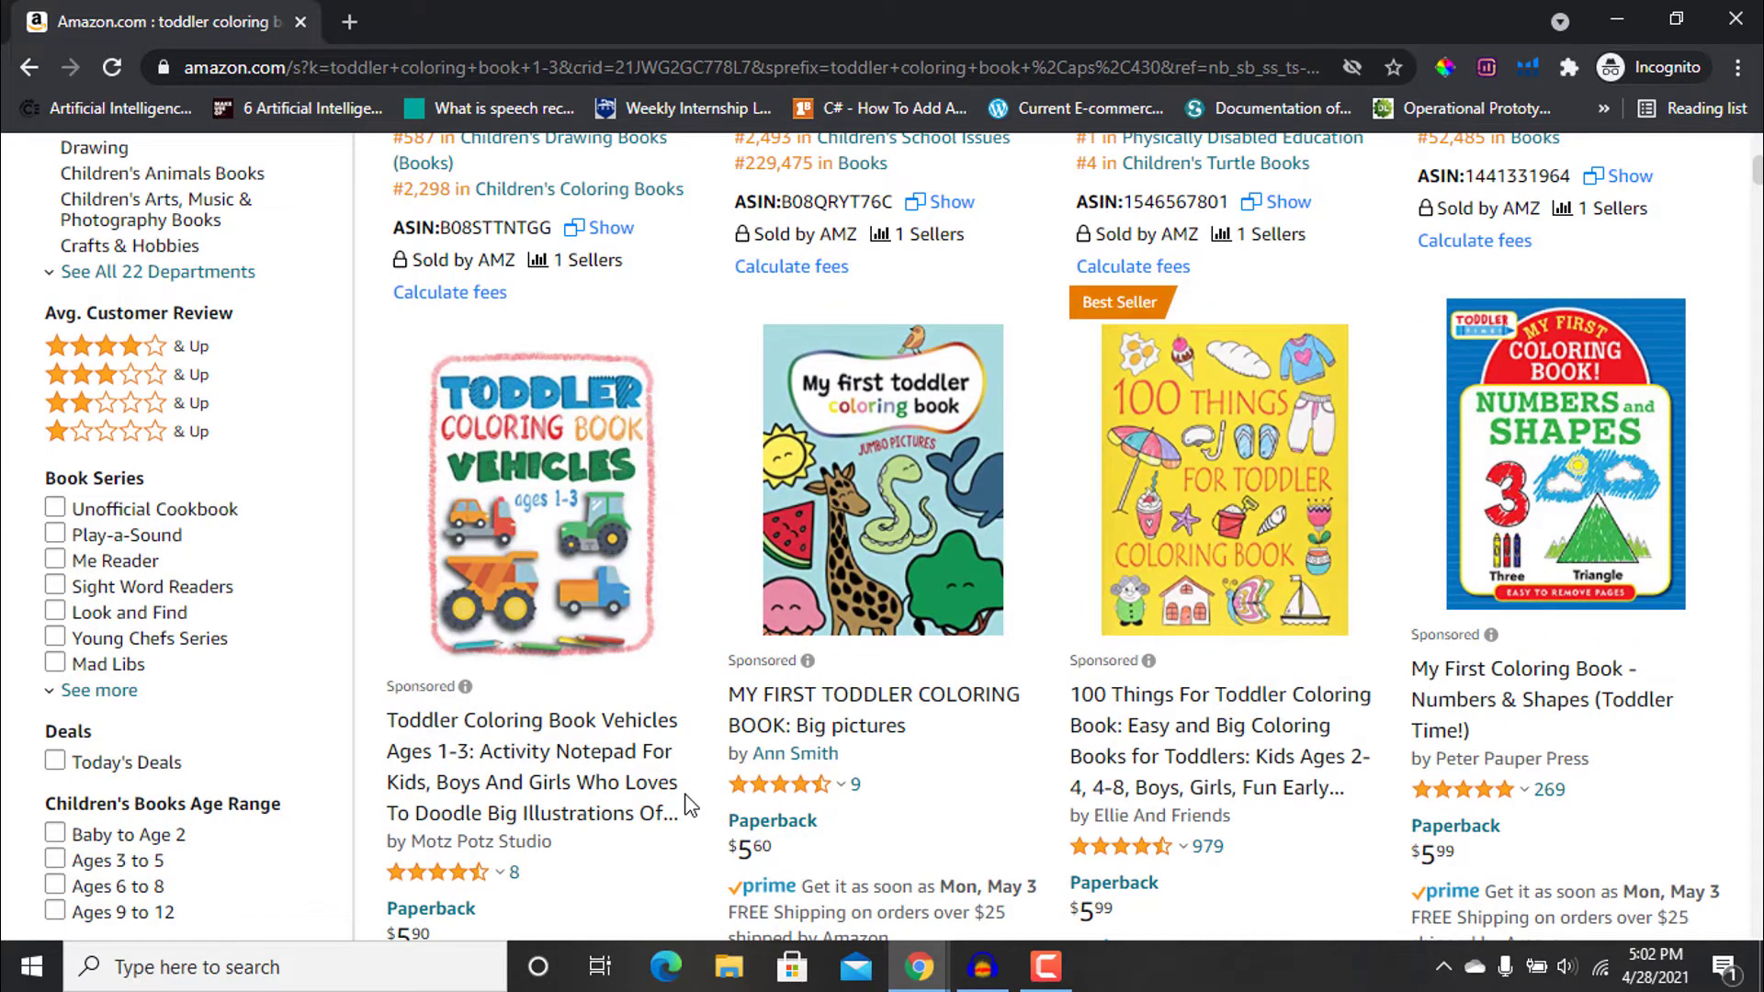
pyautogui.middleClick(892, 471)
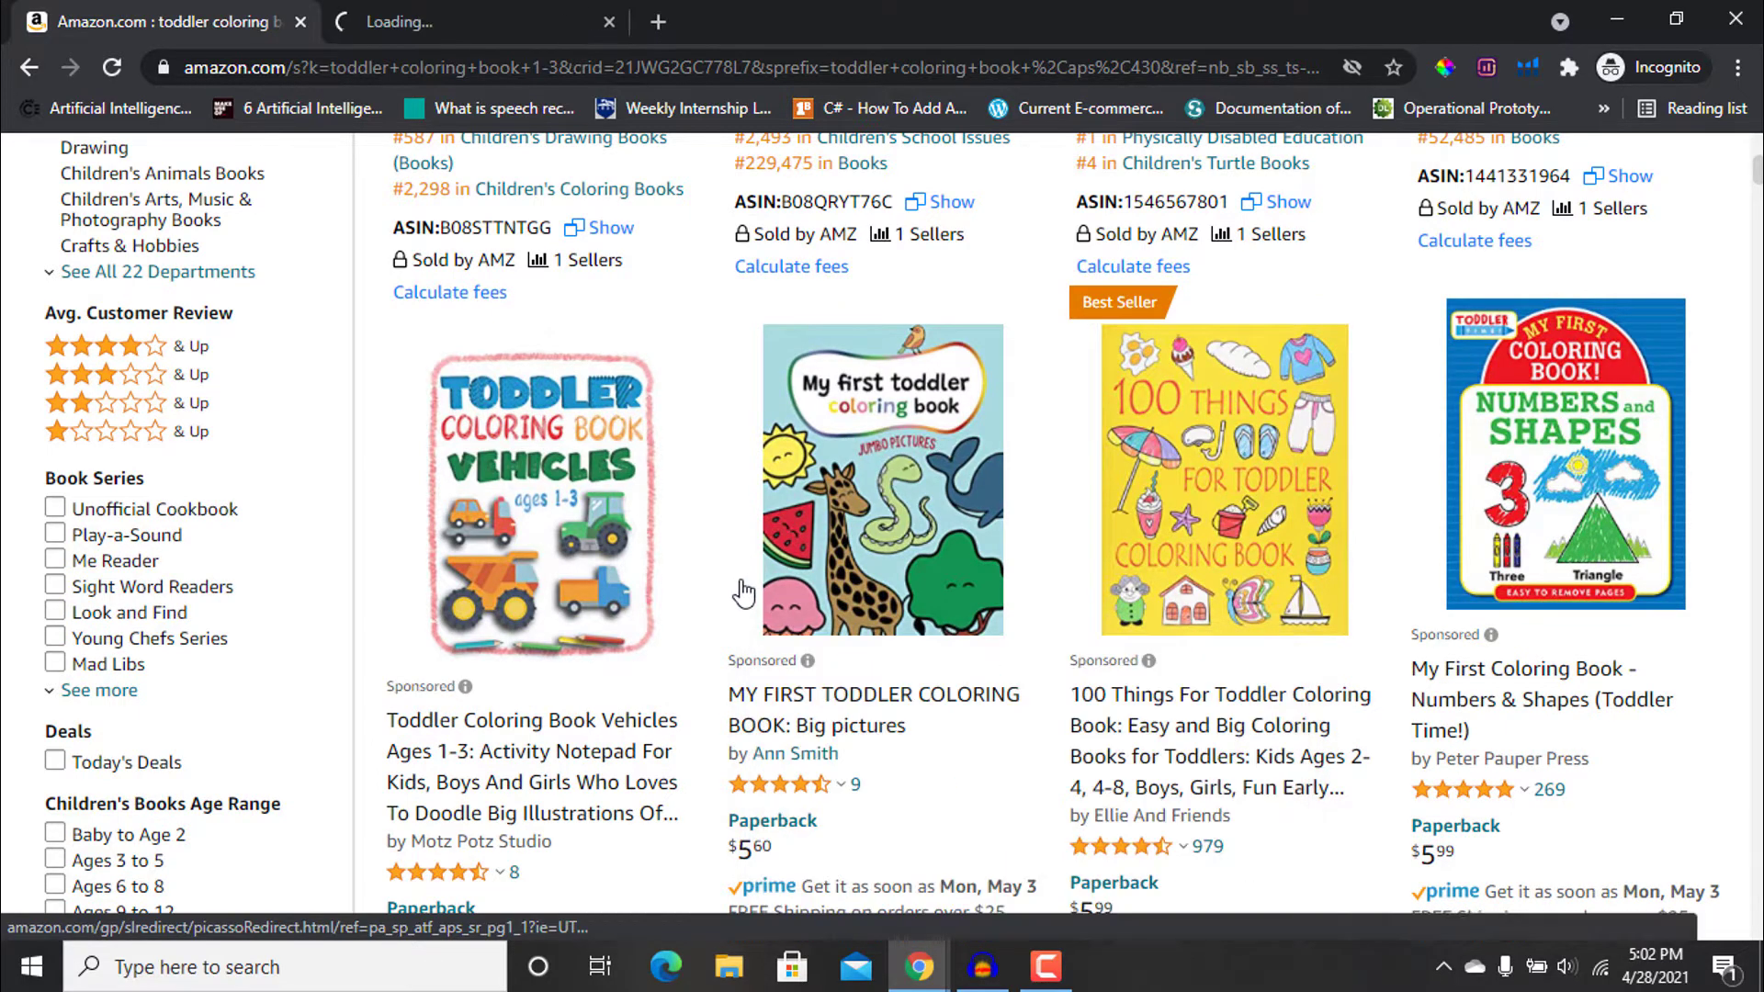
# Examine the sales ranks, prices and ratings of the competing toddler coloring books in the search results
pyautogui.scroll(-5, 744, 592)
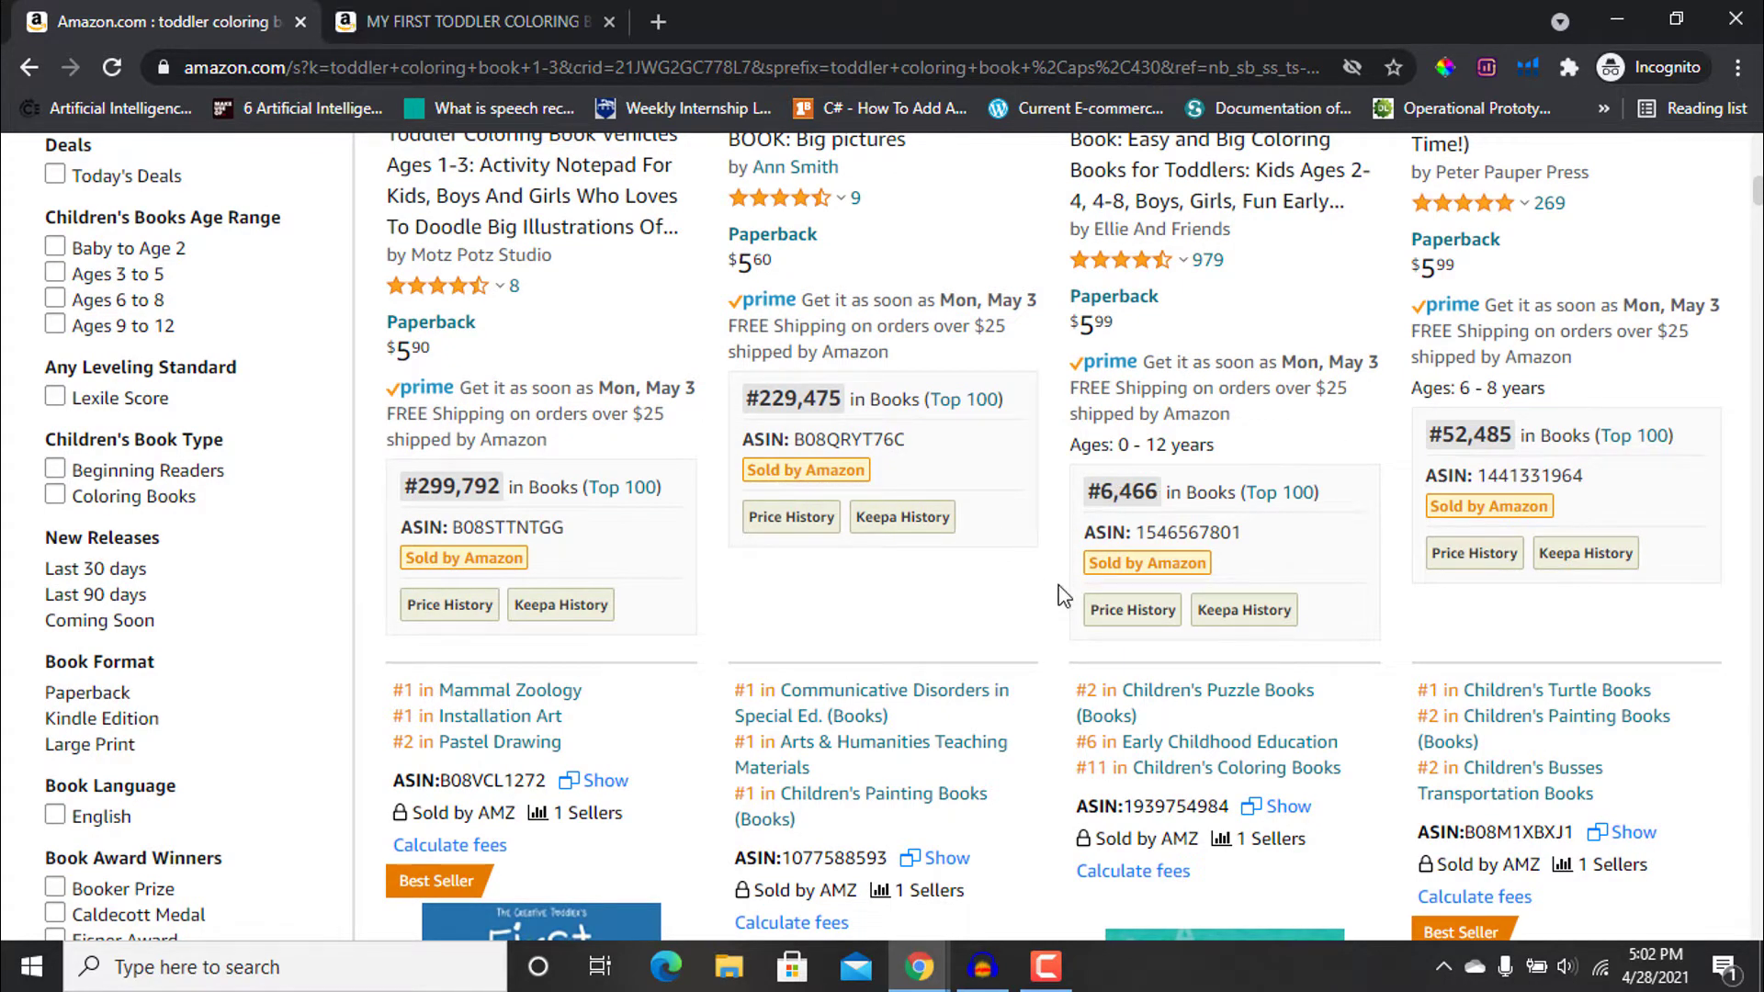
pyautogui.scroll(-3, 1063, 648)
pyautogui.scroll(-6, 1064, 647)
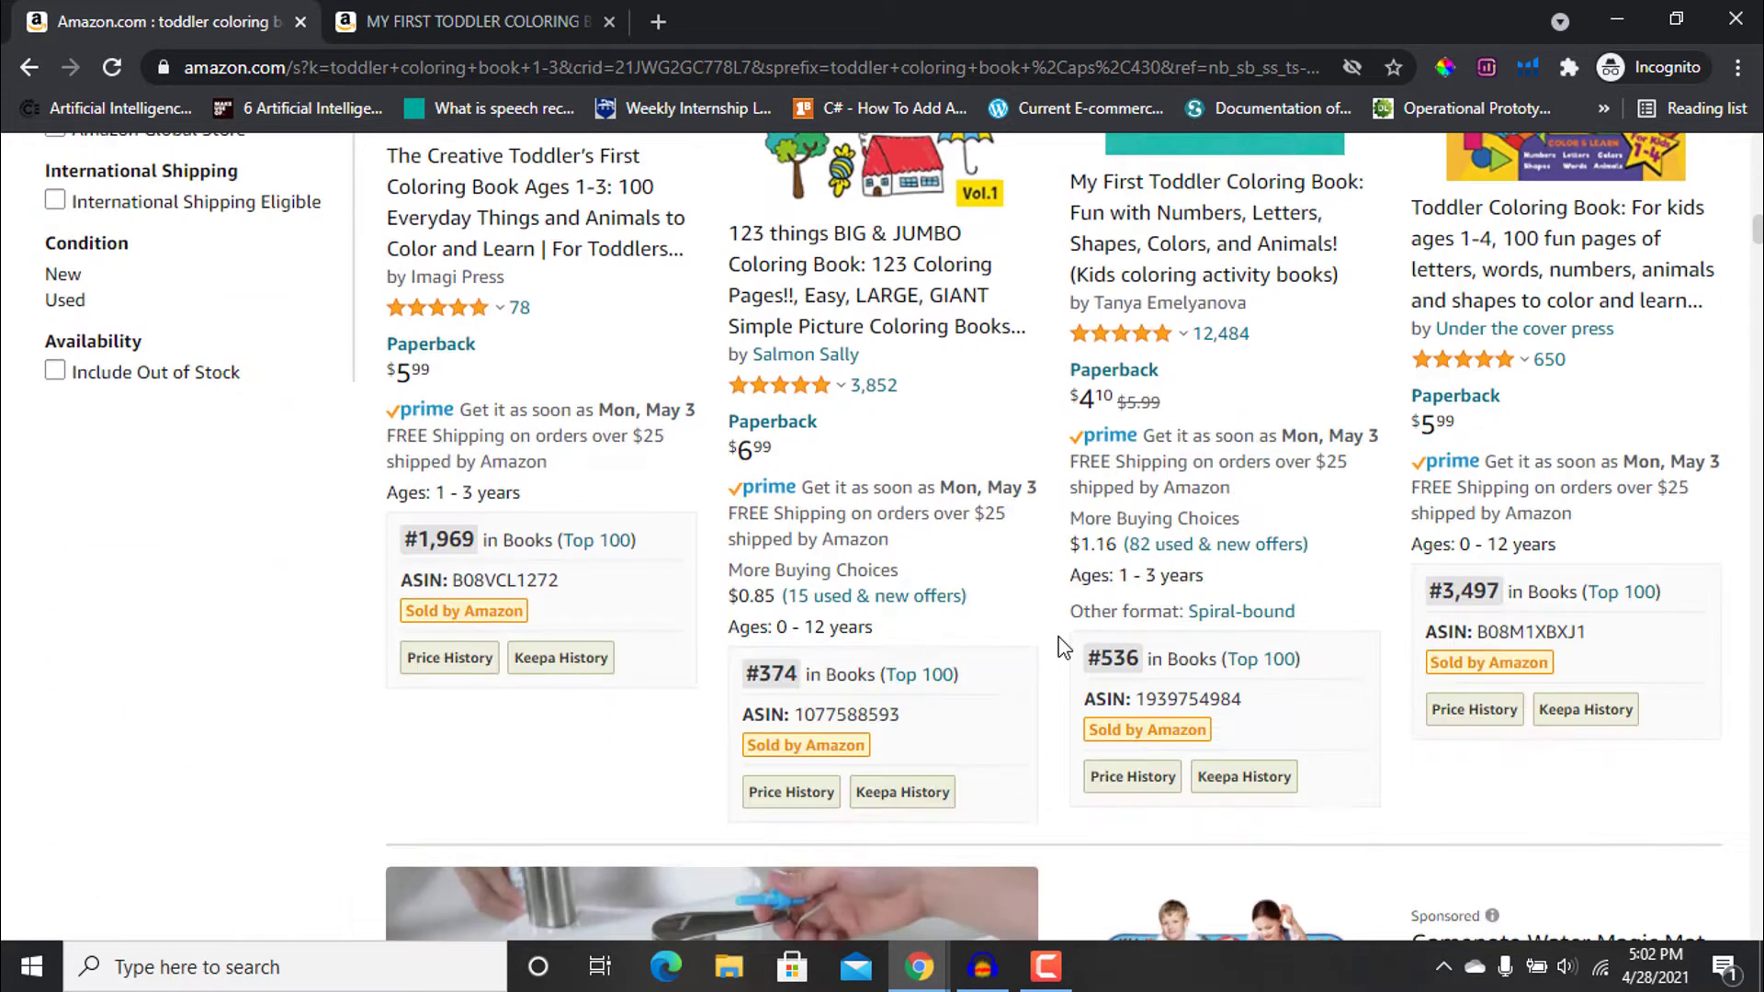
pyautogui.doubleClick(783, 672)
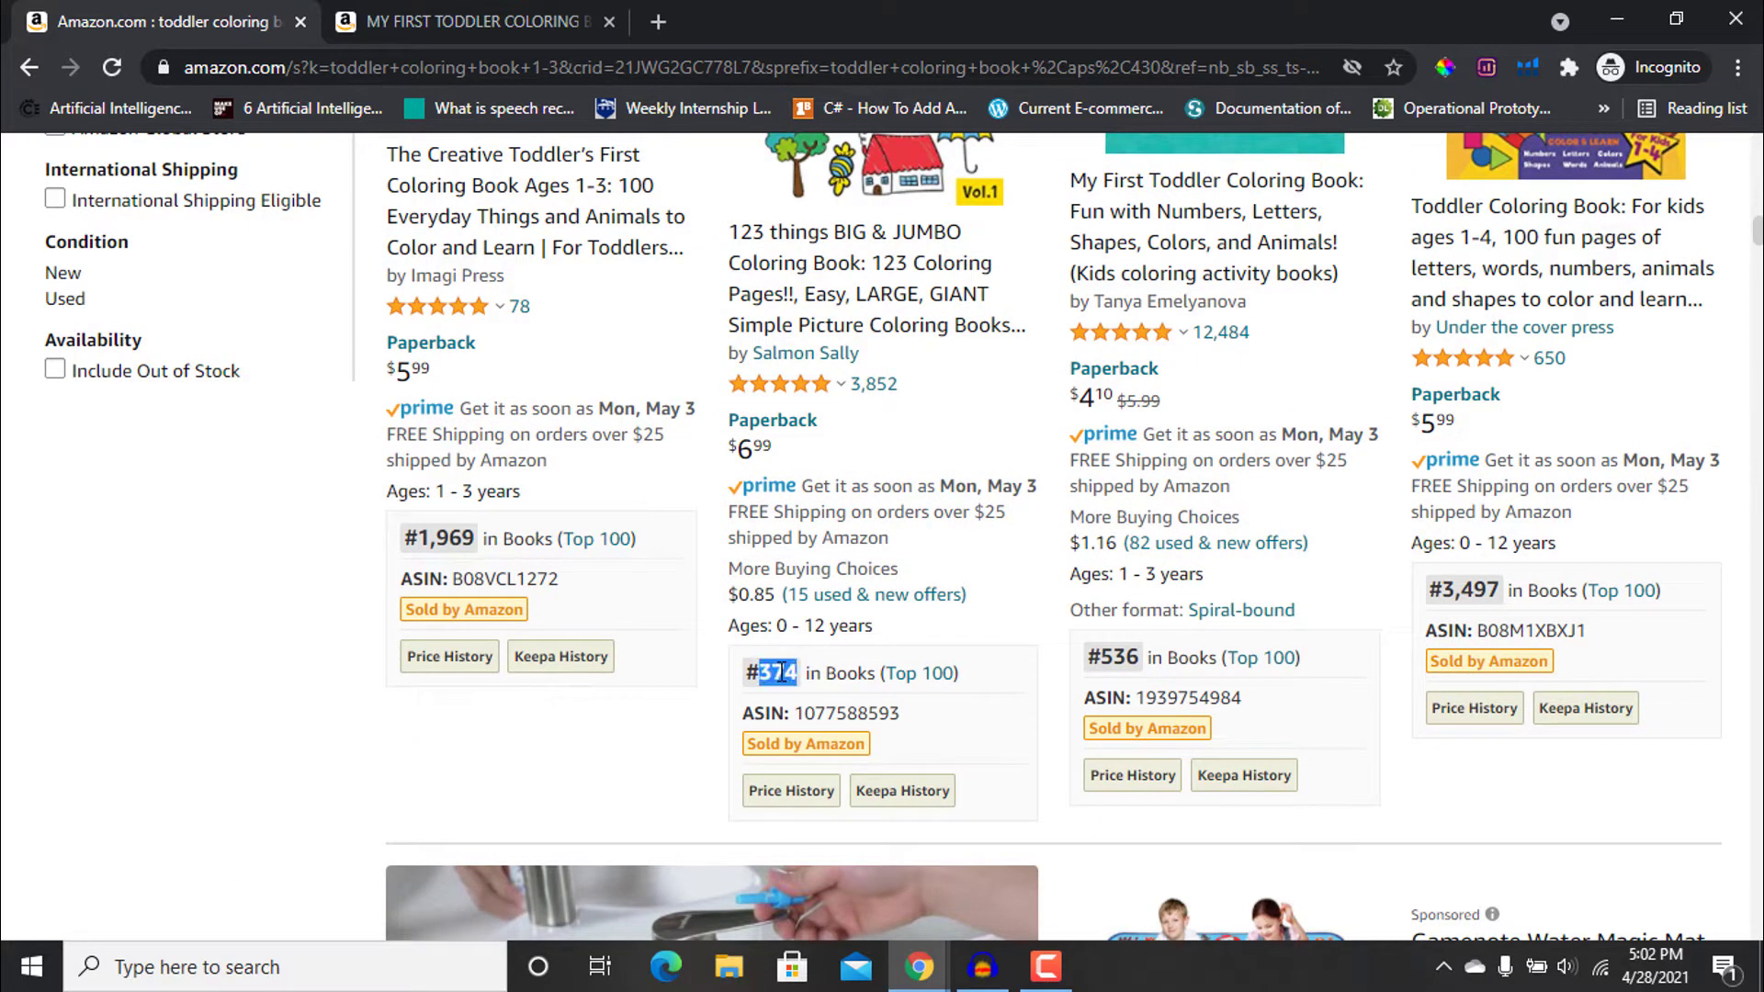
pyautogui.click(1006, 652)
pyautogui.scroll(-2, 1008, 654)
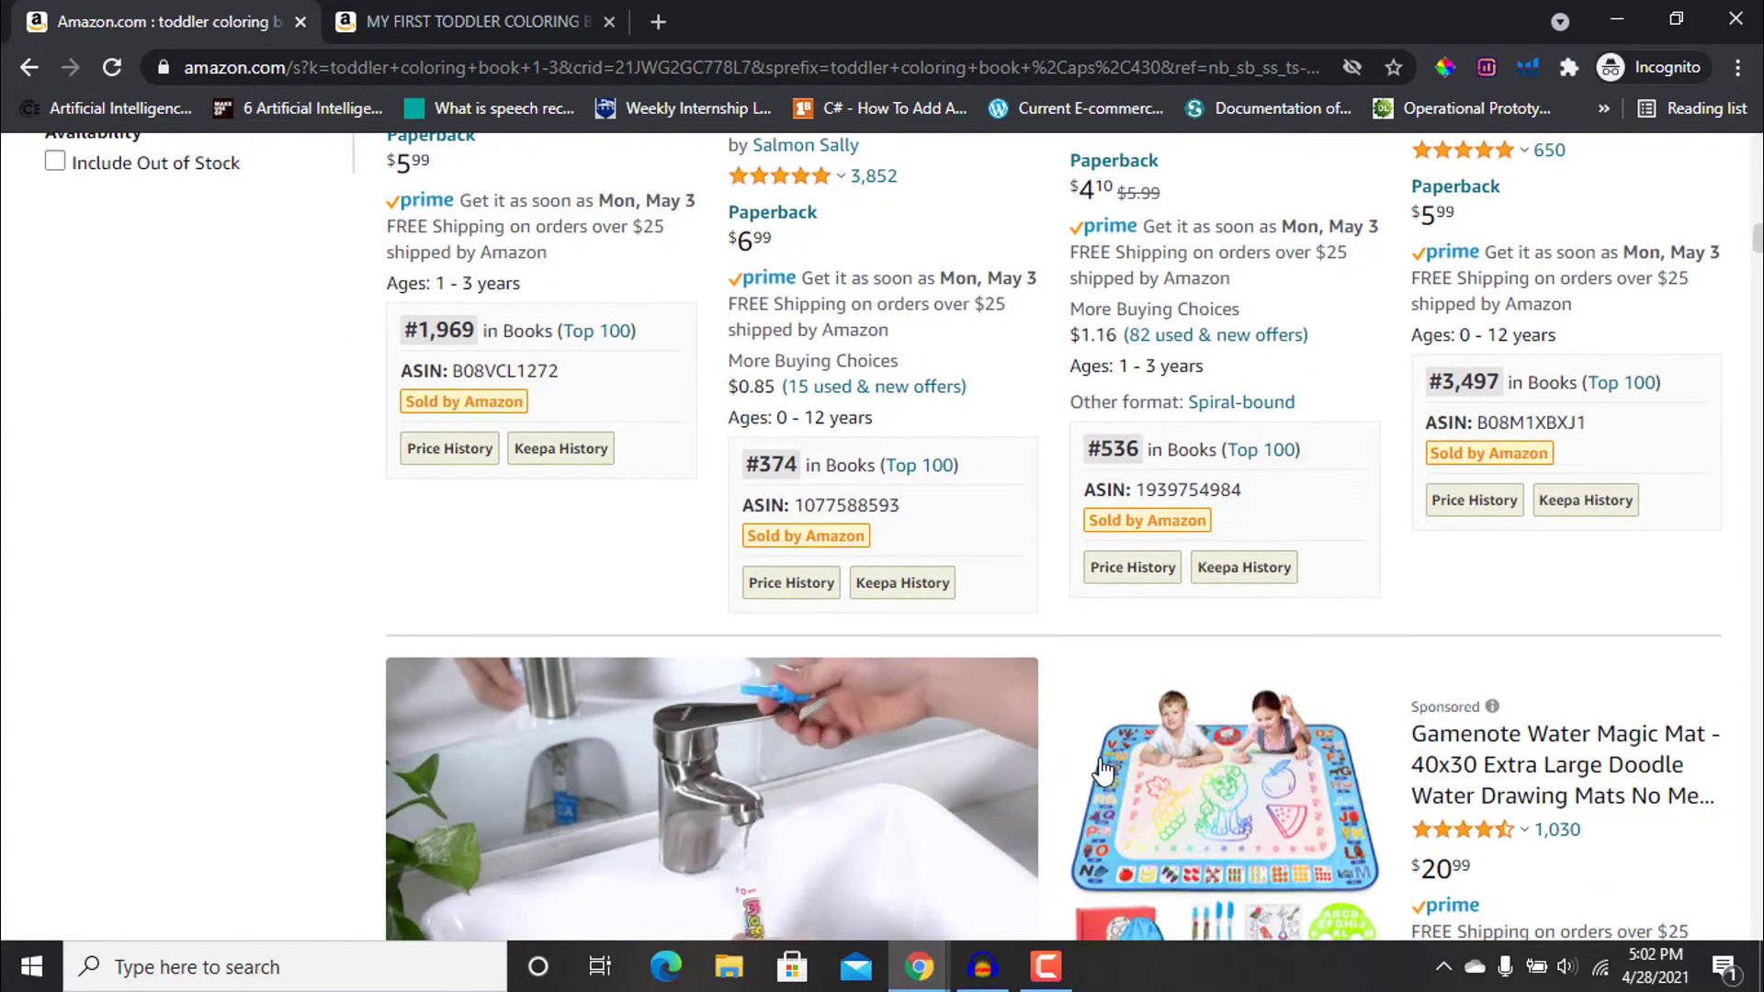
pyautogui.scroll(-4, 1029, 735)
pyautogui.scroll(-4, 1044, 799)
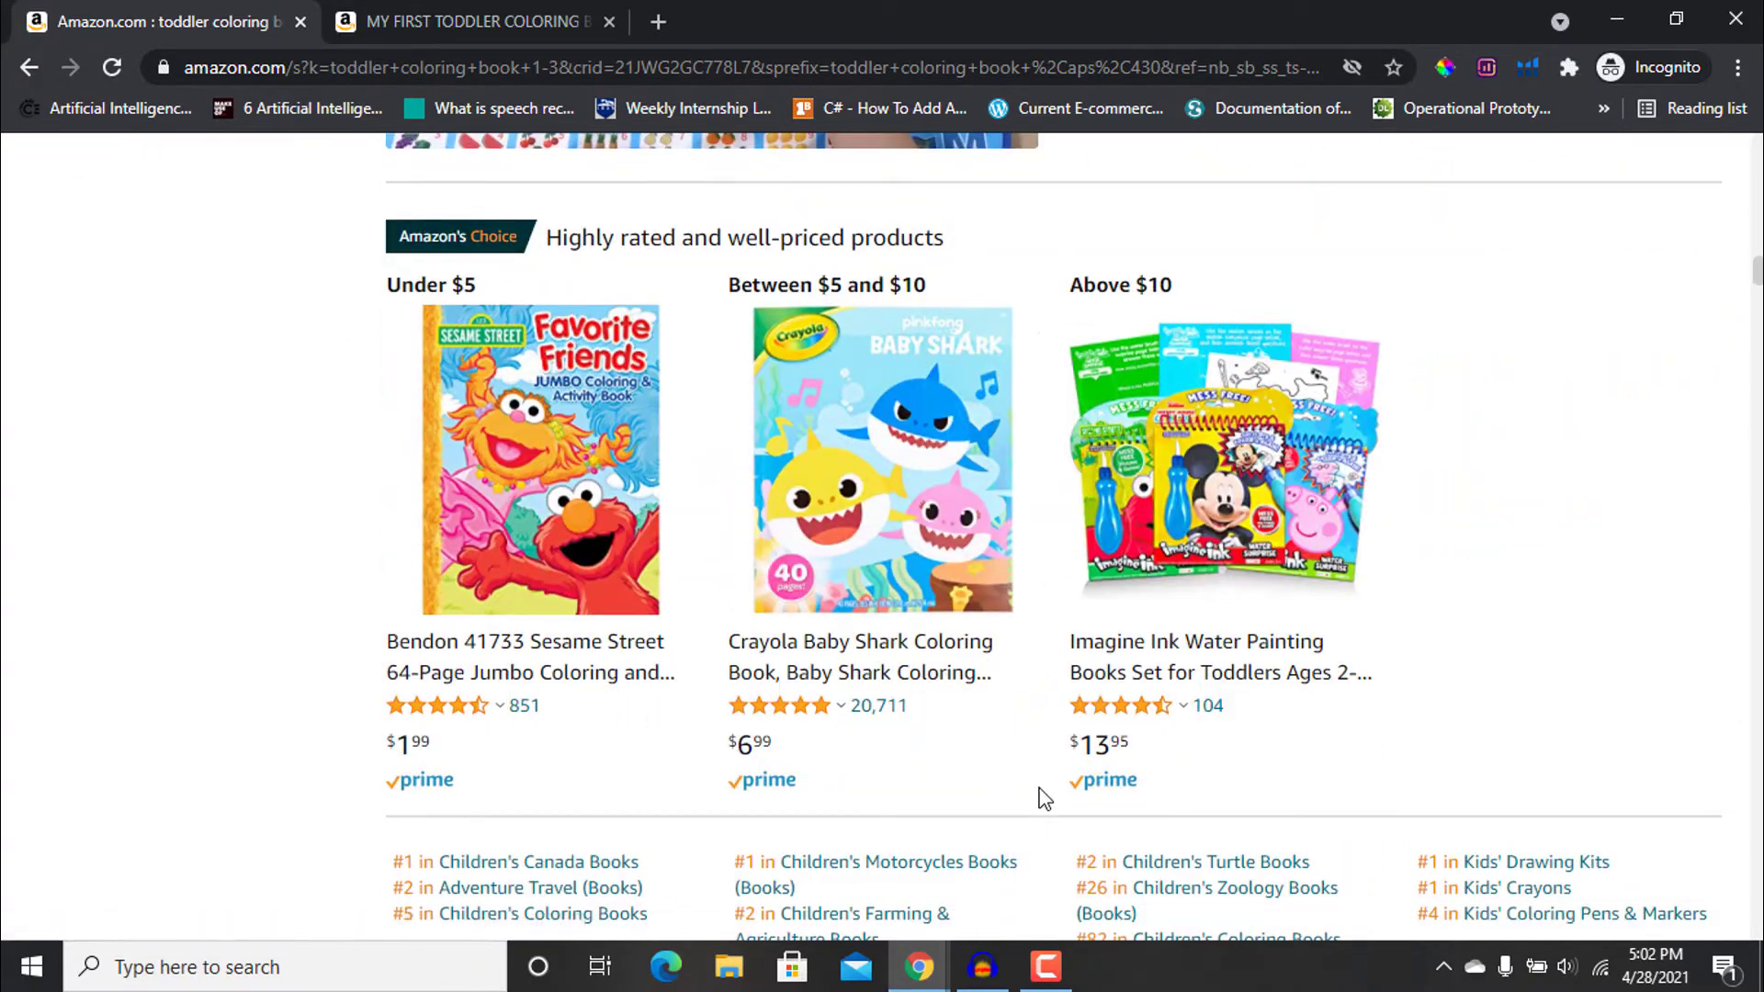
pyautogui.scroll(-4, 1044, 798)
pyautogui.scroll(20, 1044, 799)
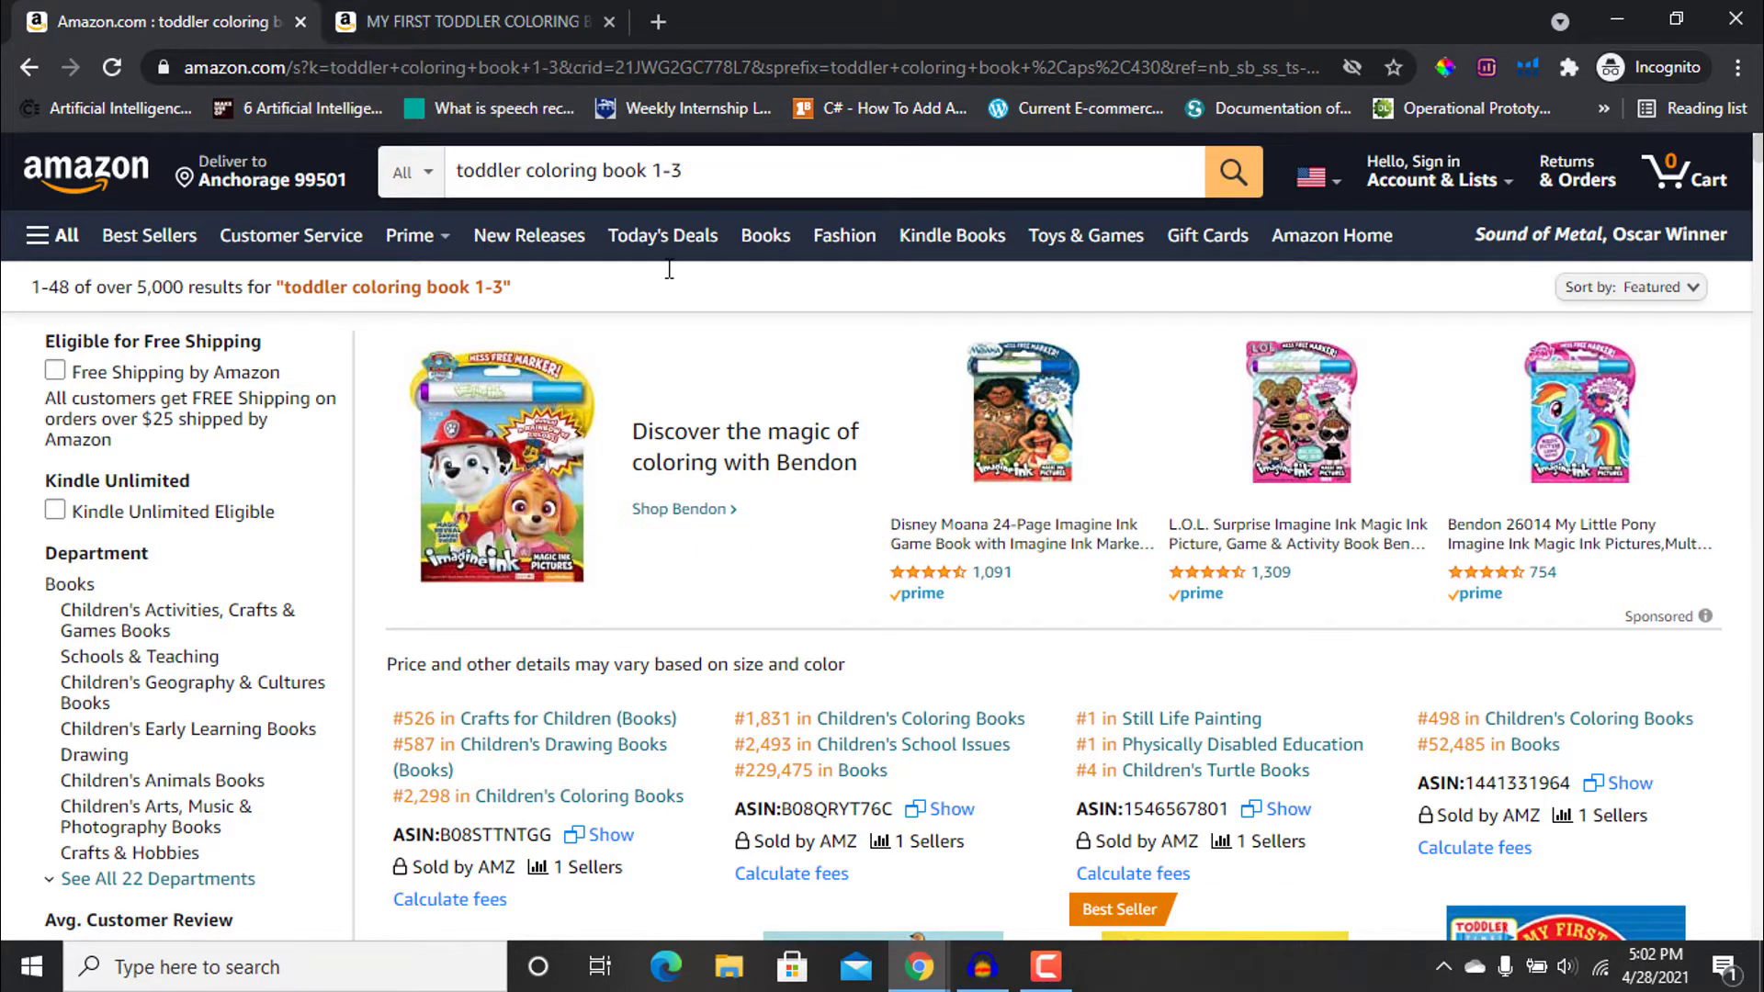
# Open the sample preview of "MY FIRST TODDLER COLORING BOOK: Big pictures" and examine its front cover
pyautogui.click(494, 23)
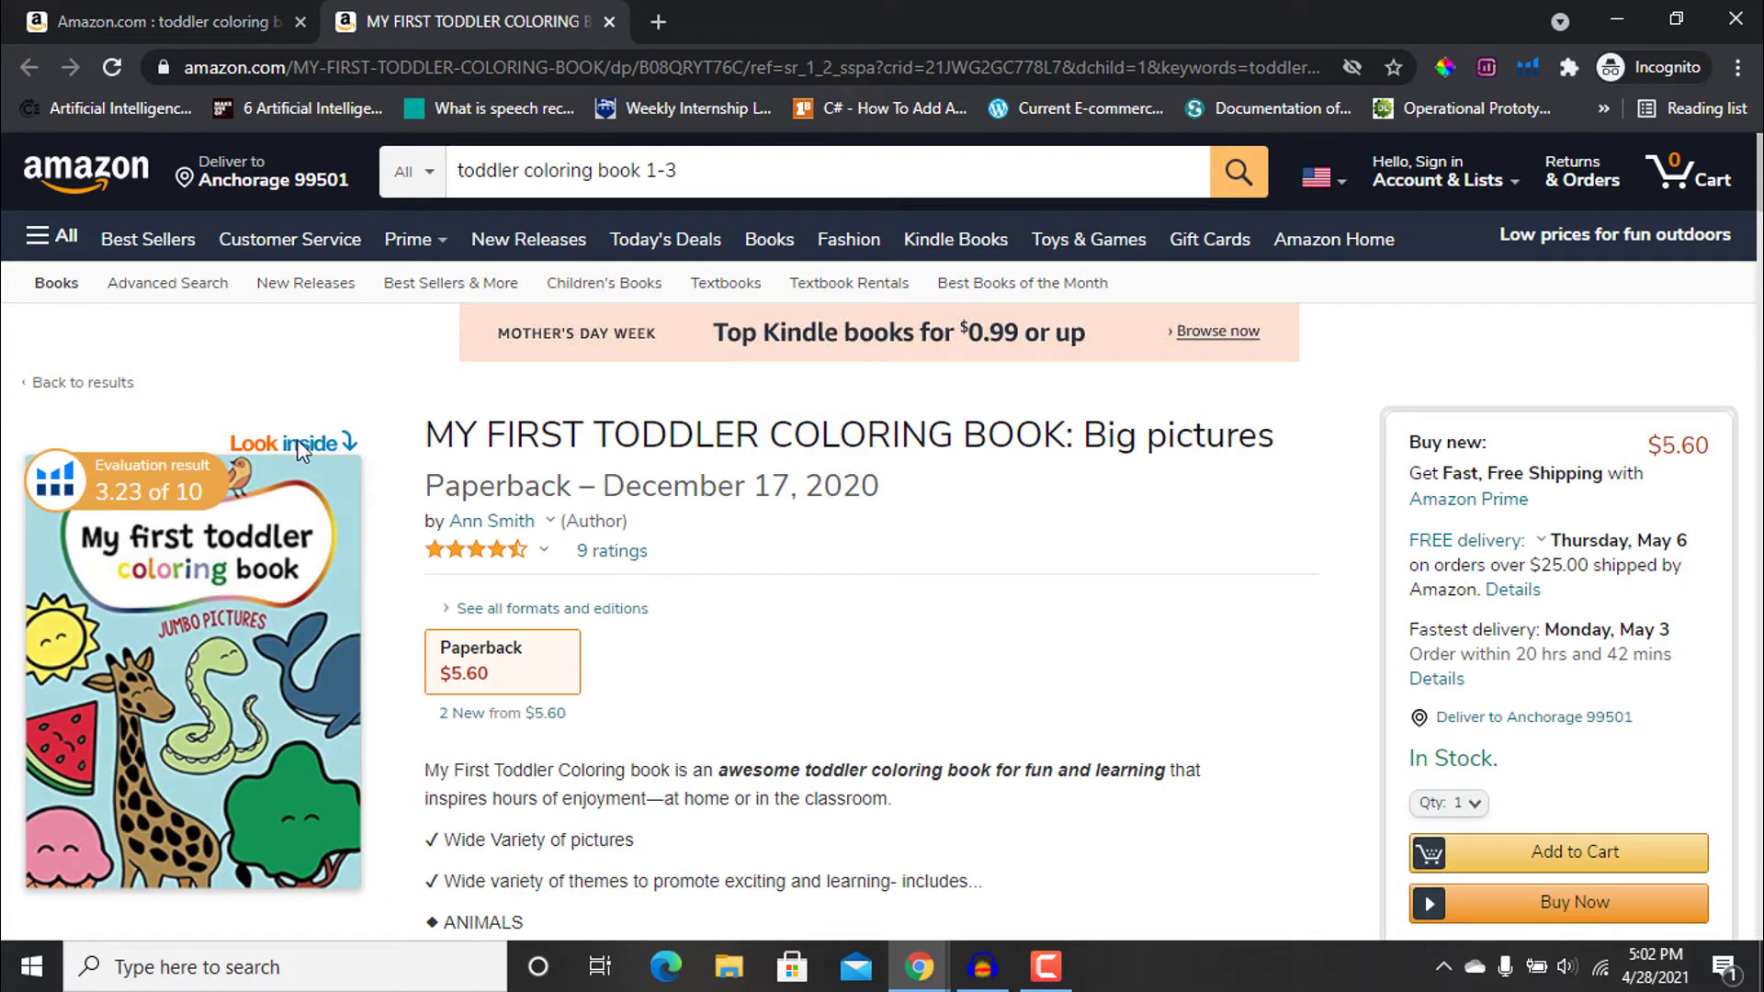
pyautogui.click(308, 447)
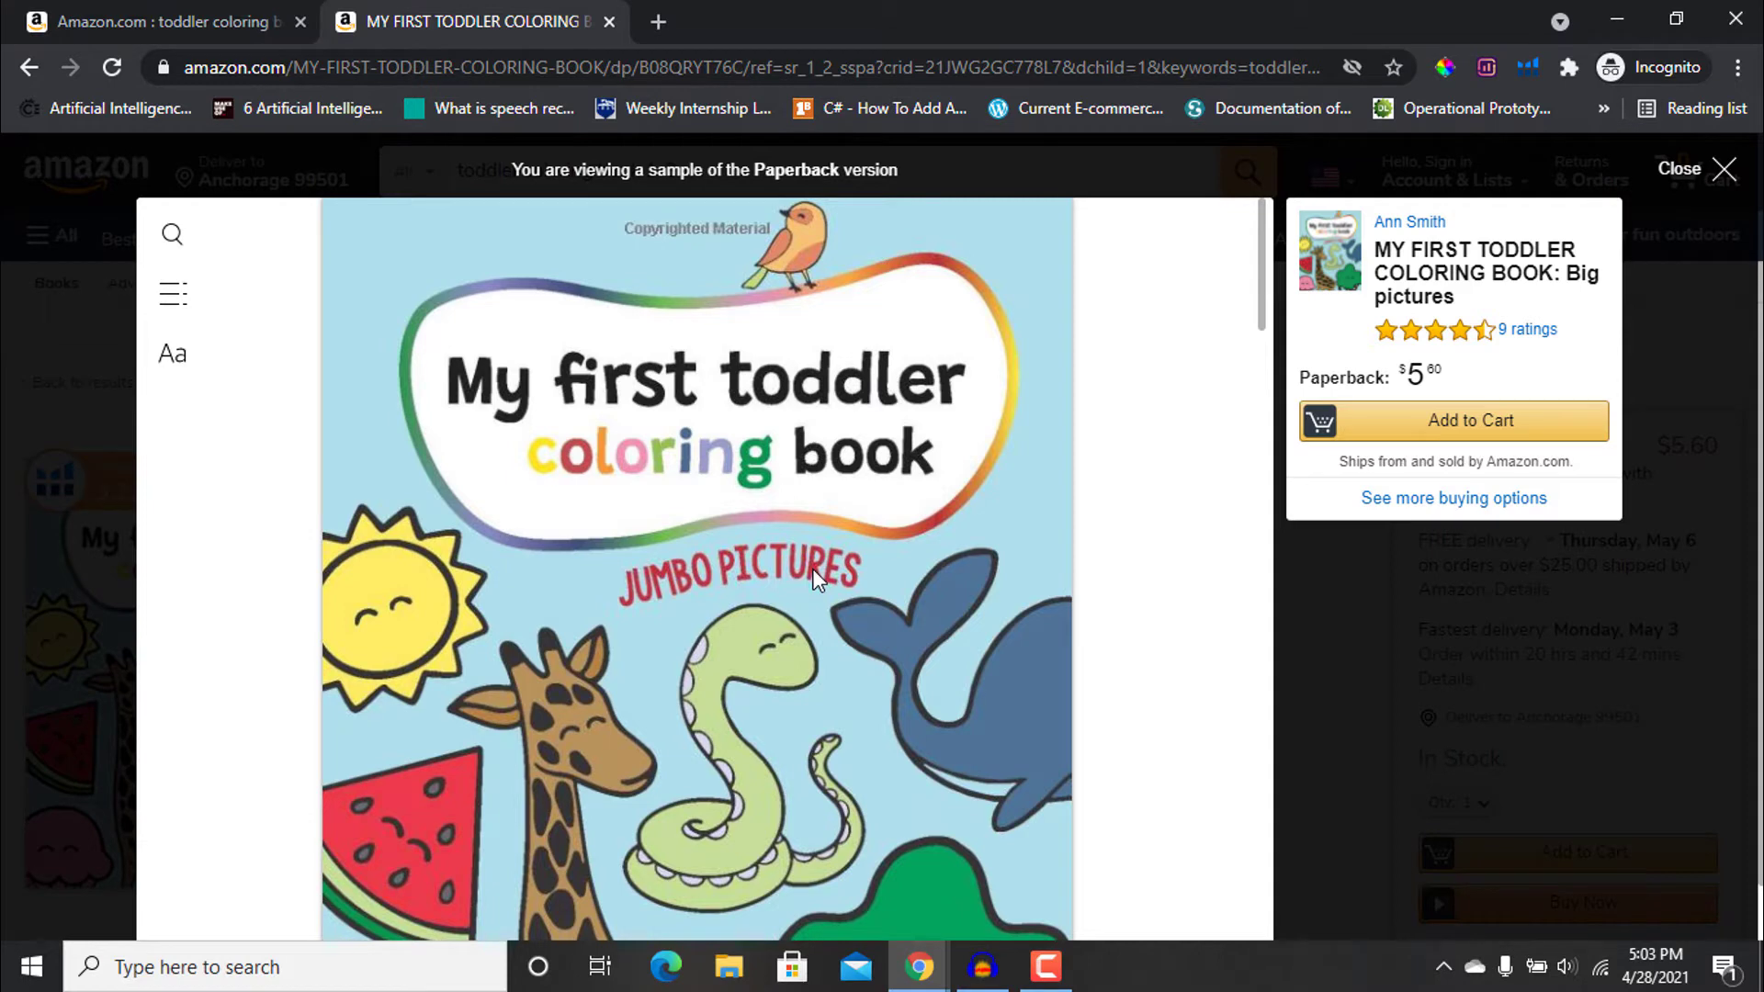
pyautogui.scroll(-1, 817, 578)
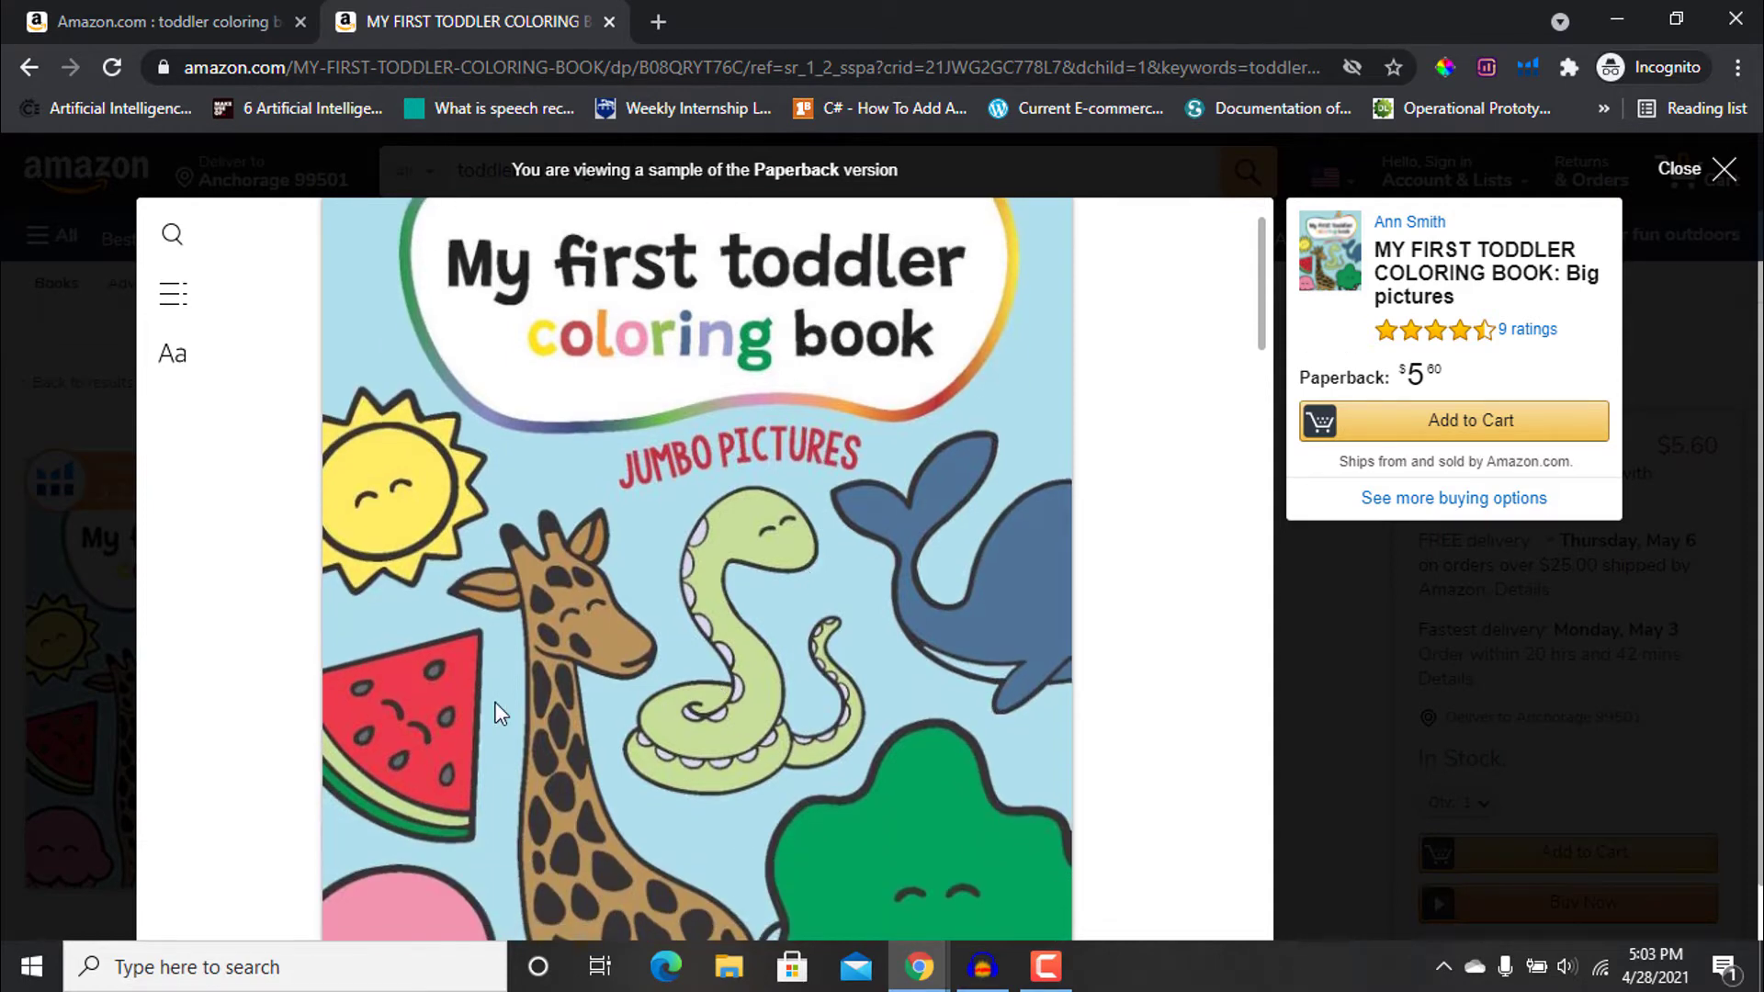
pyautogui.scroll(-2, 868, 819)
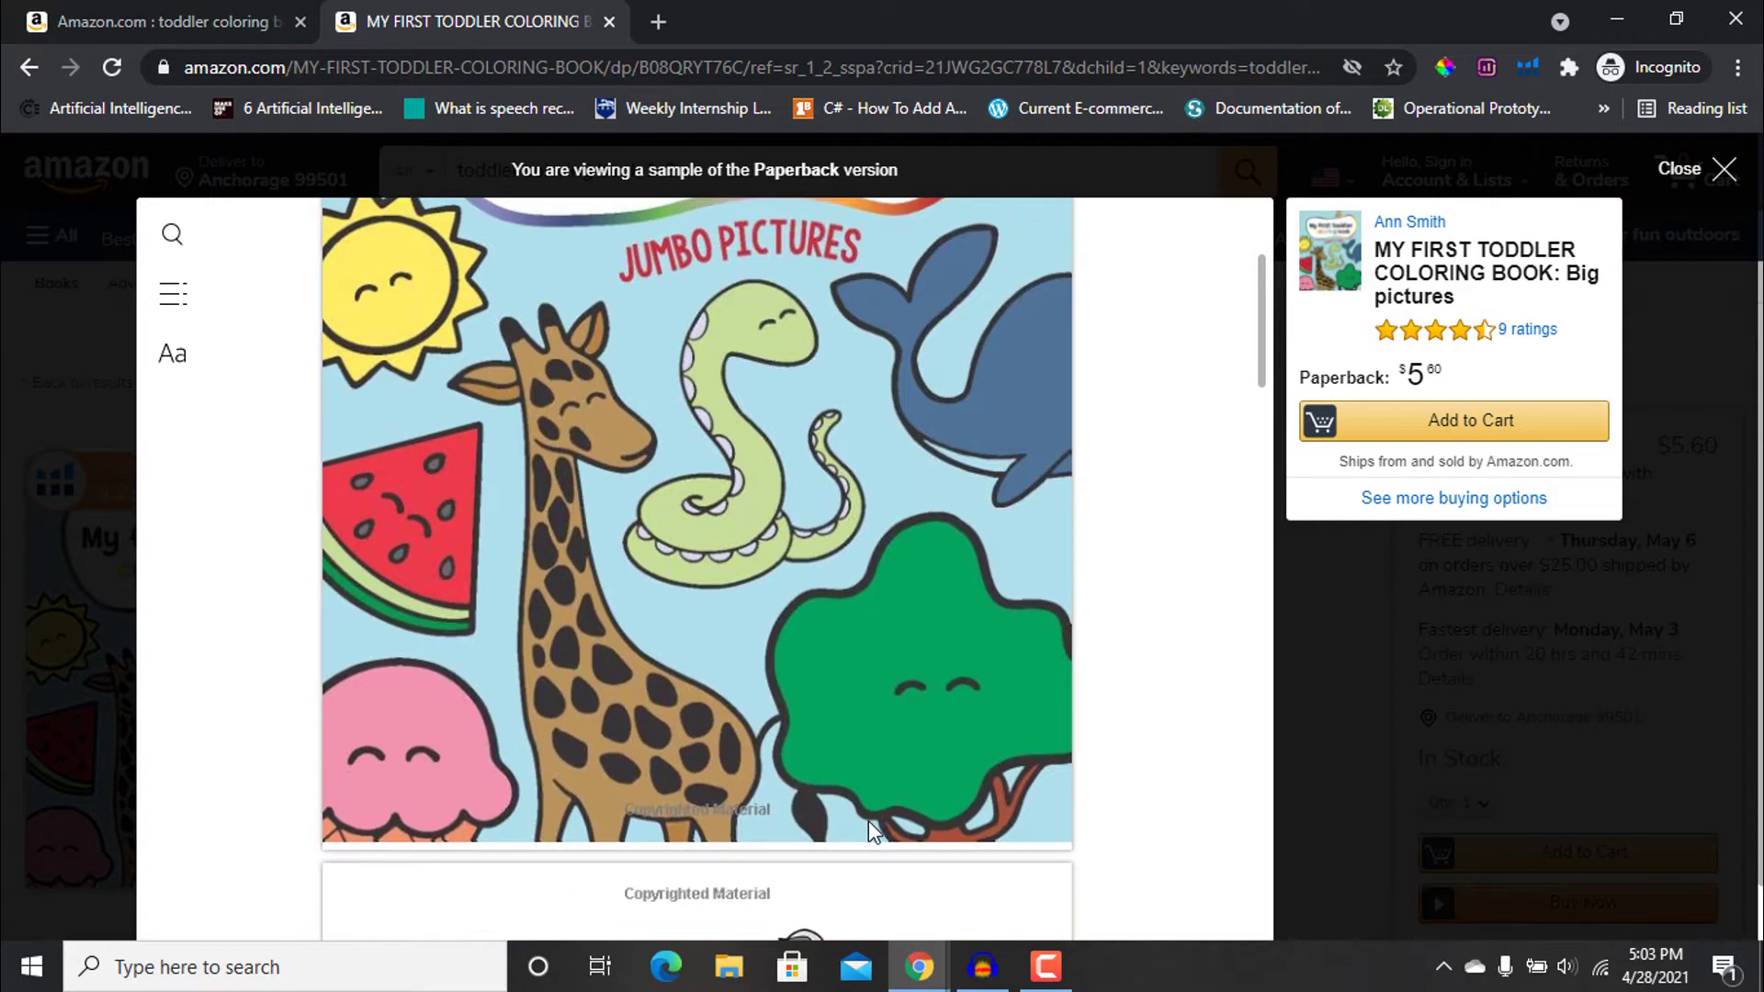
pyautogui.scroll(2, 772, 587)
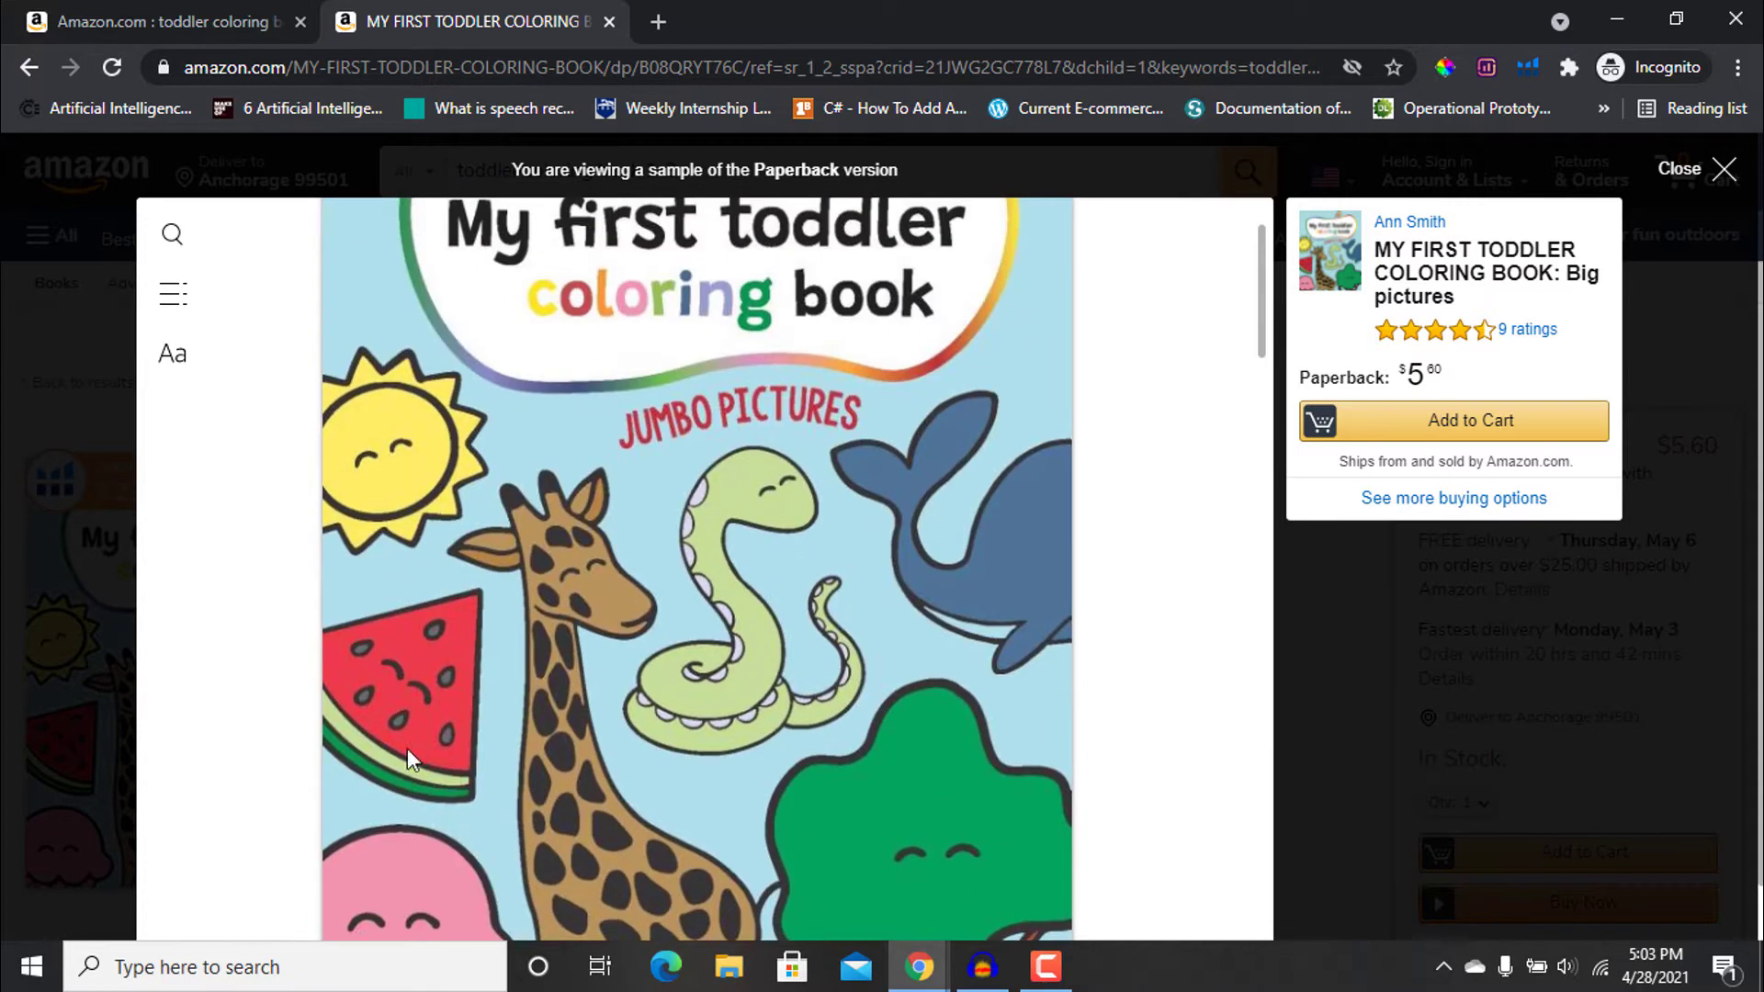
pyautogui.scroll(2, 910, 500)
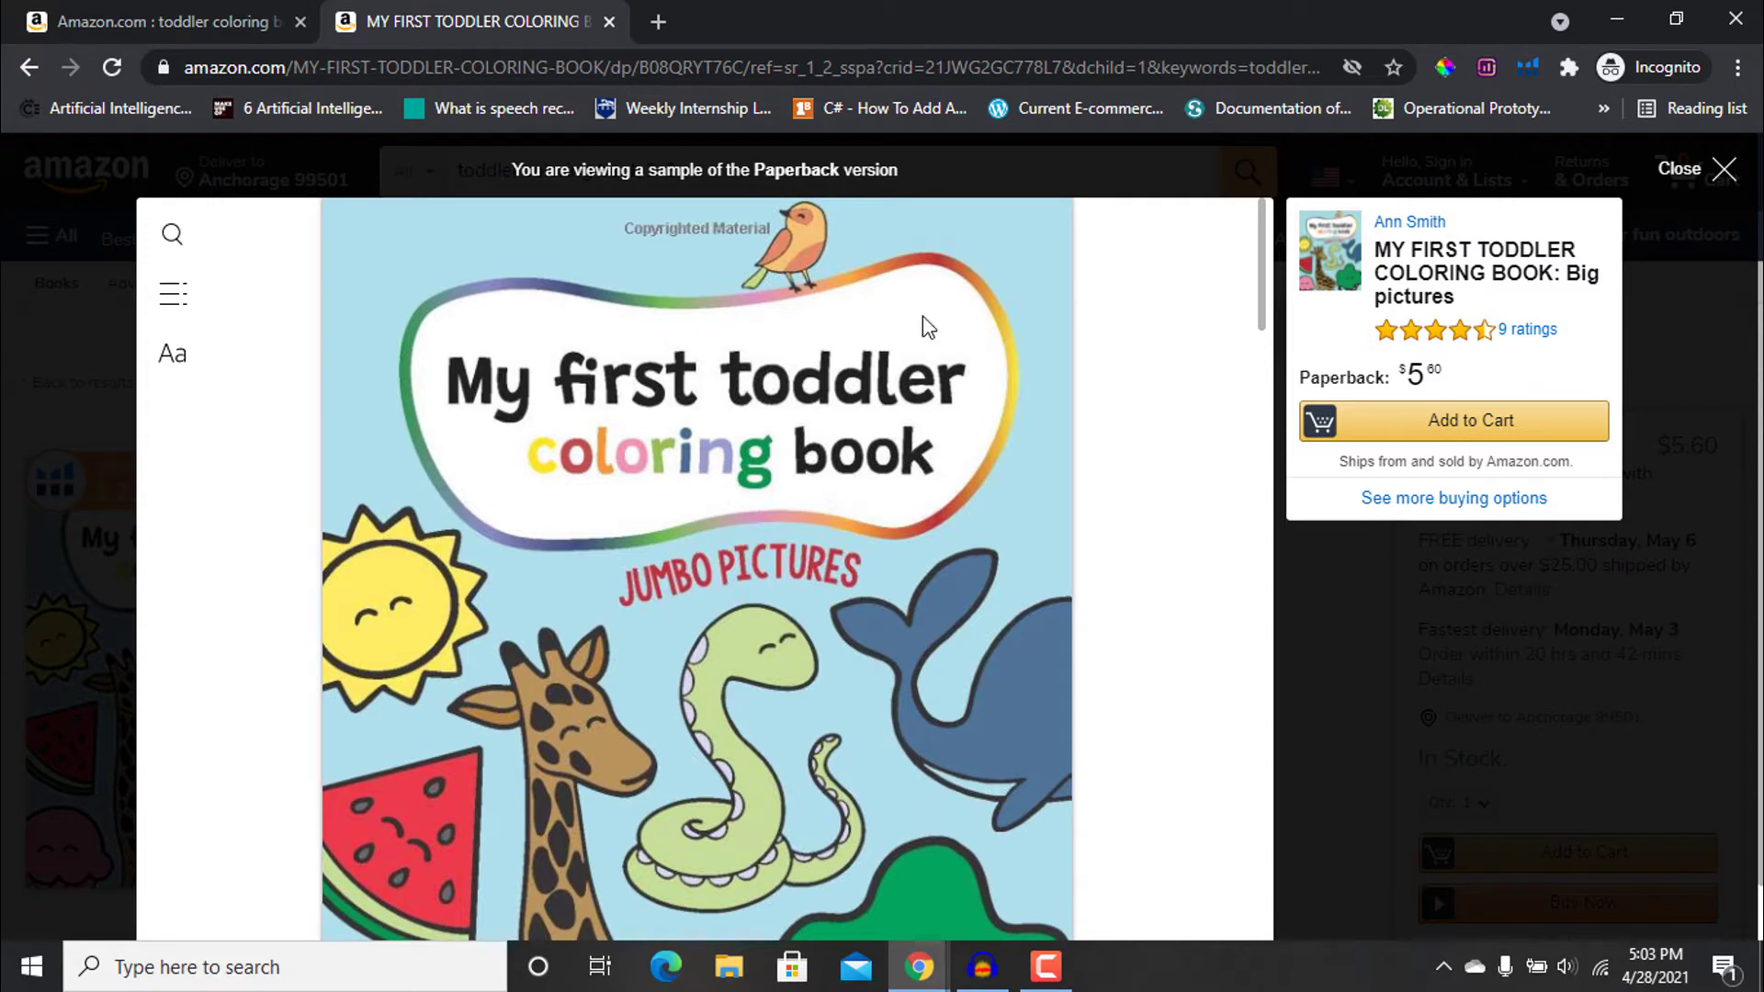
# Examine the interior coloring pages and back cover in the book sample, and close the preview
pyautogui.scroll(-5, 694, 808)
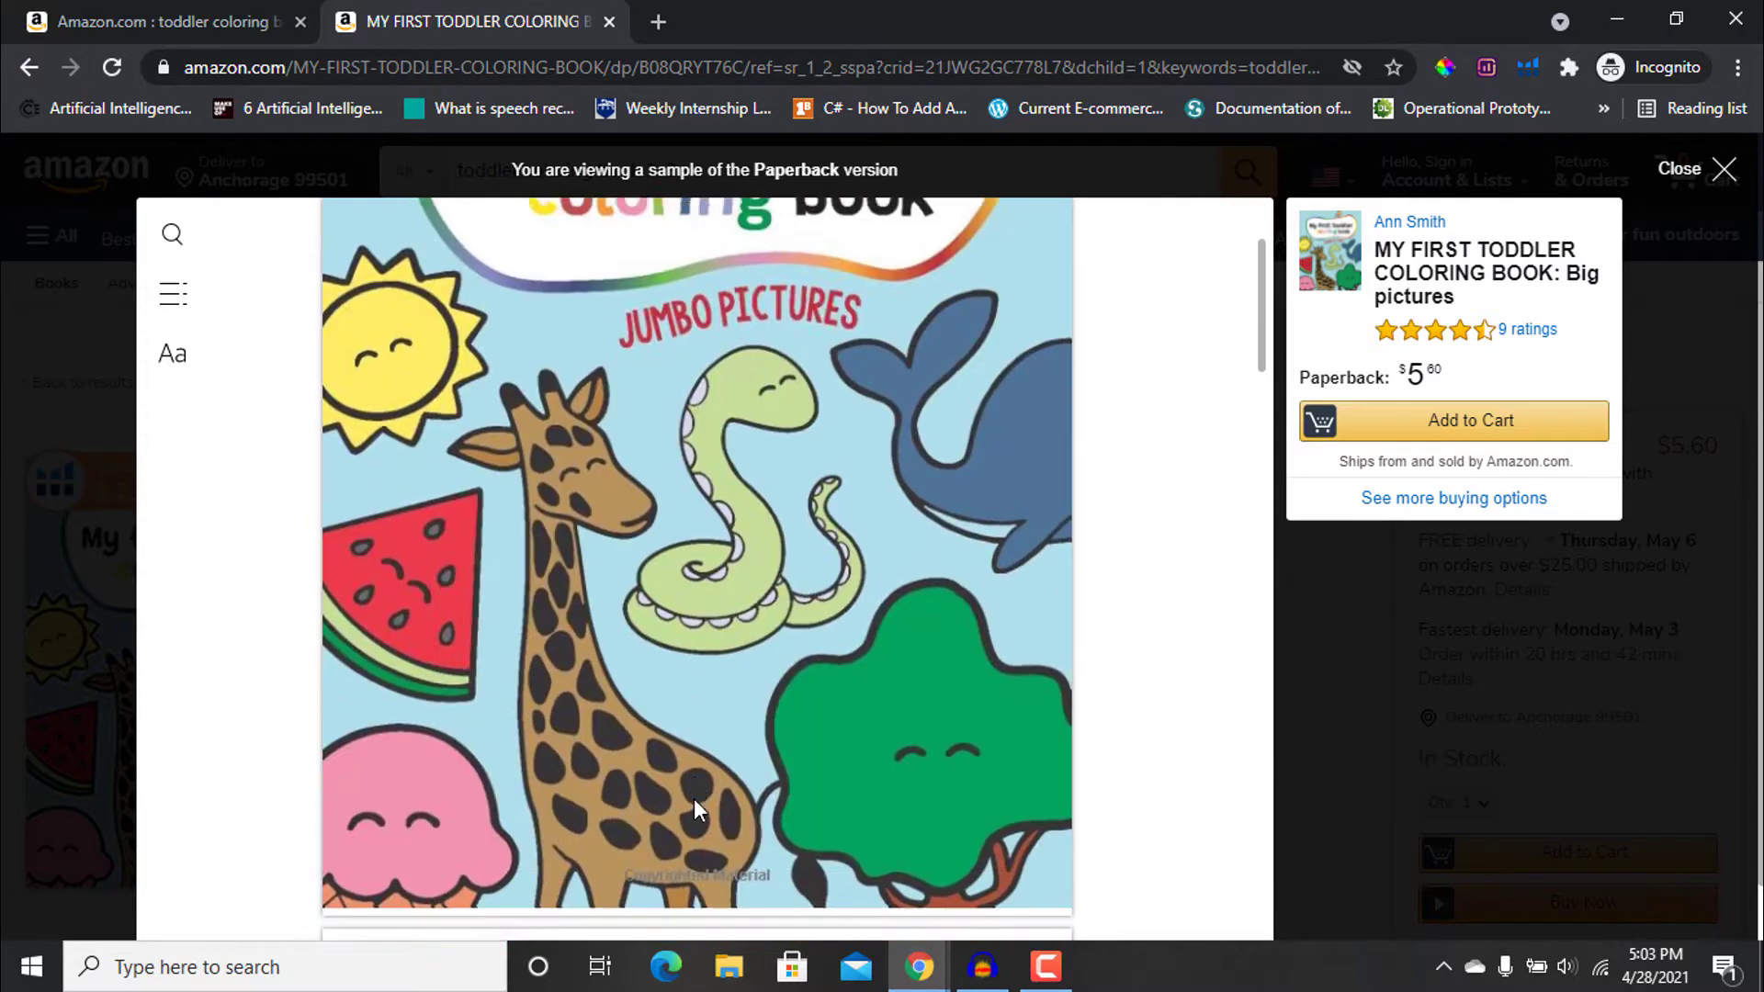
pyautogui.scroll(-3, 697, 810)
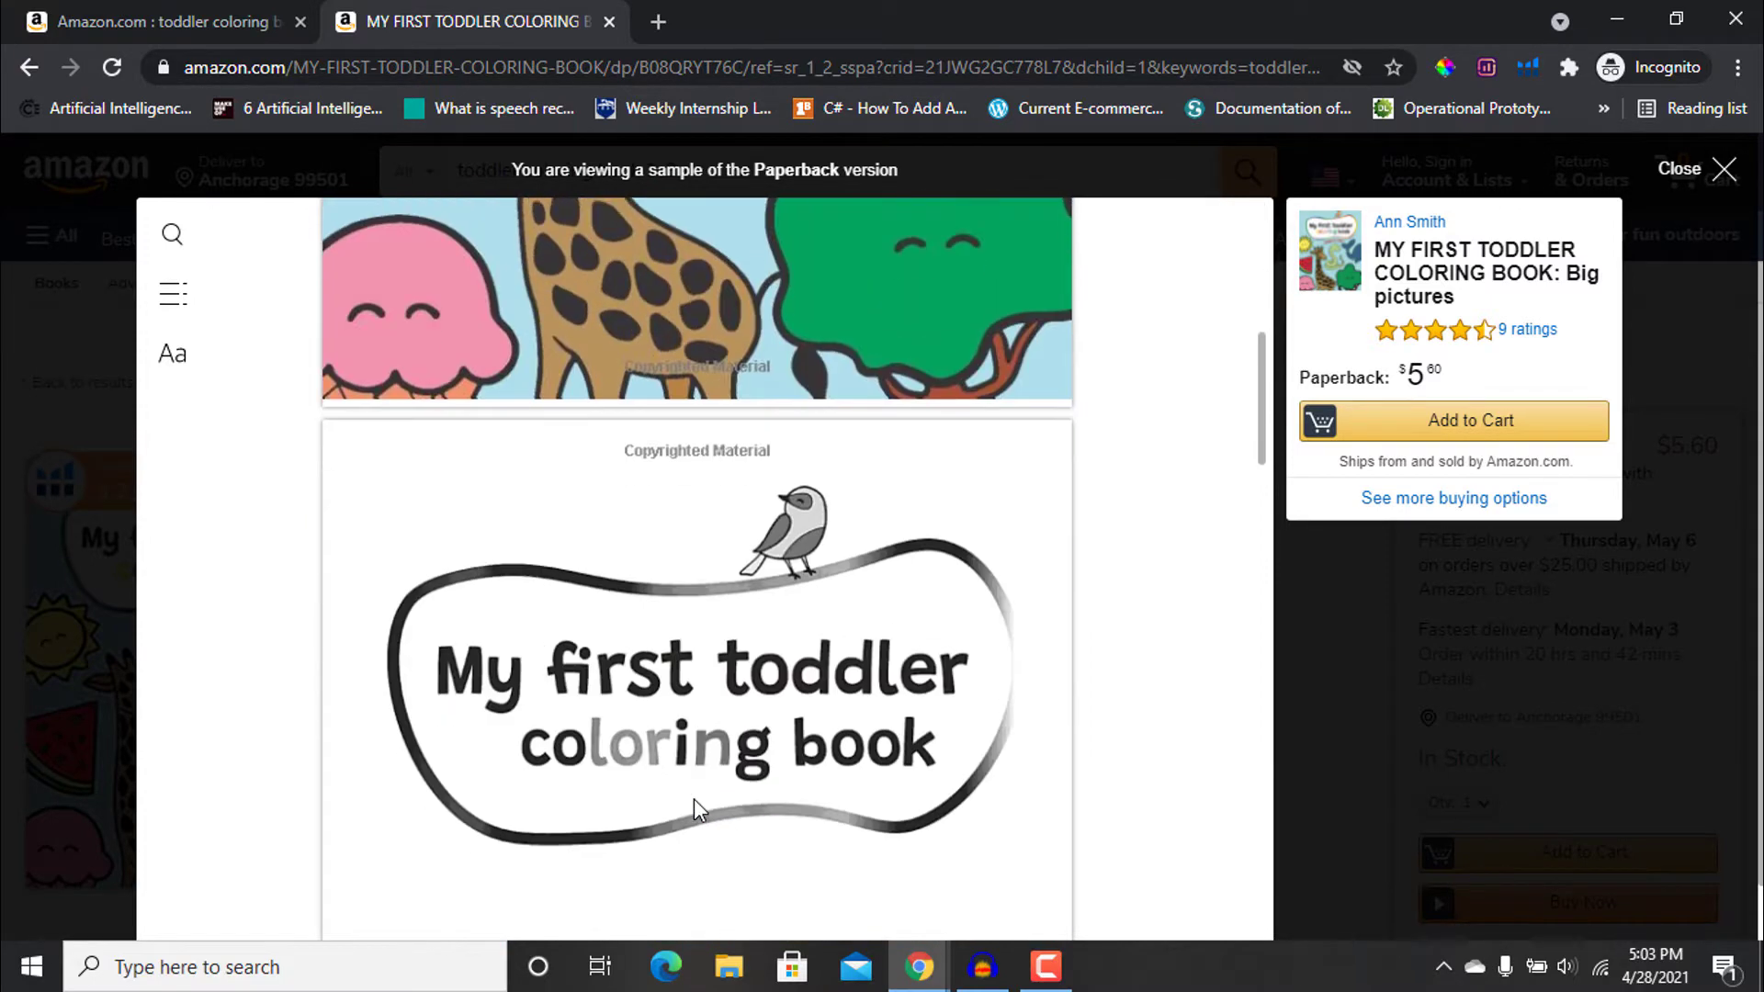
pyautogui.scroll(-8, 598, 706)
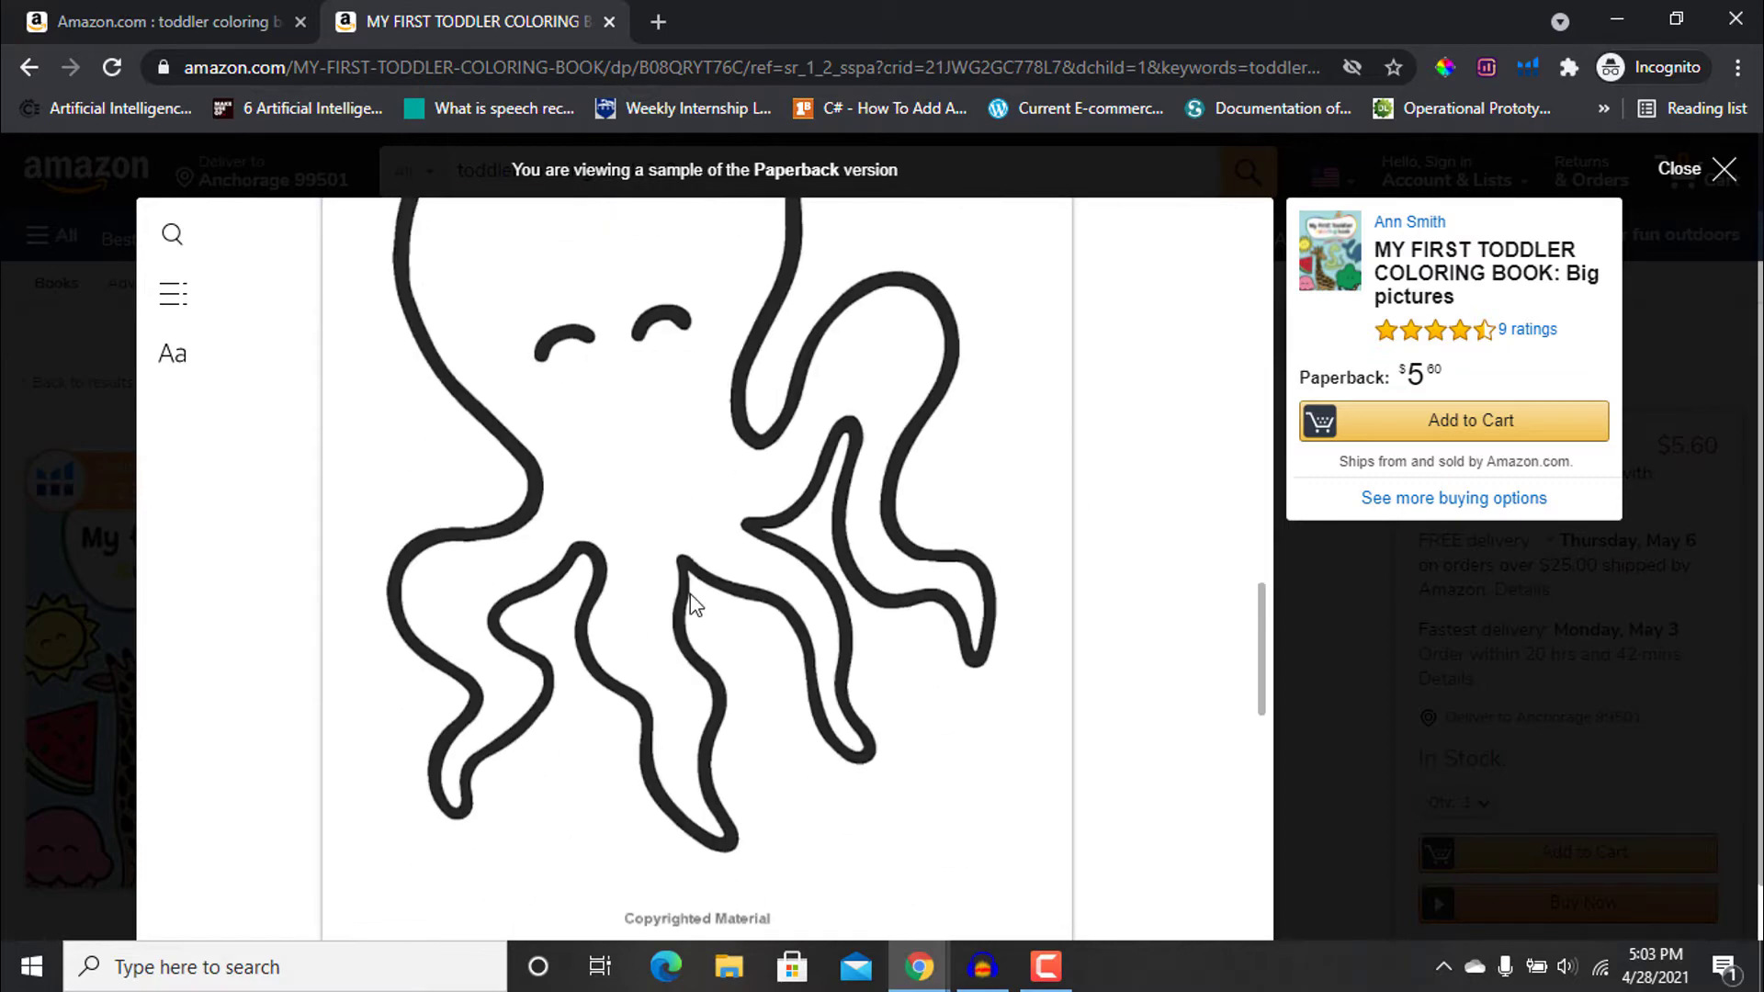
pyautogui.scroll(3, 690, 593)
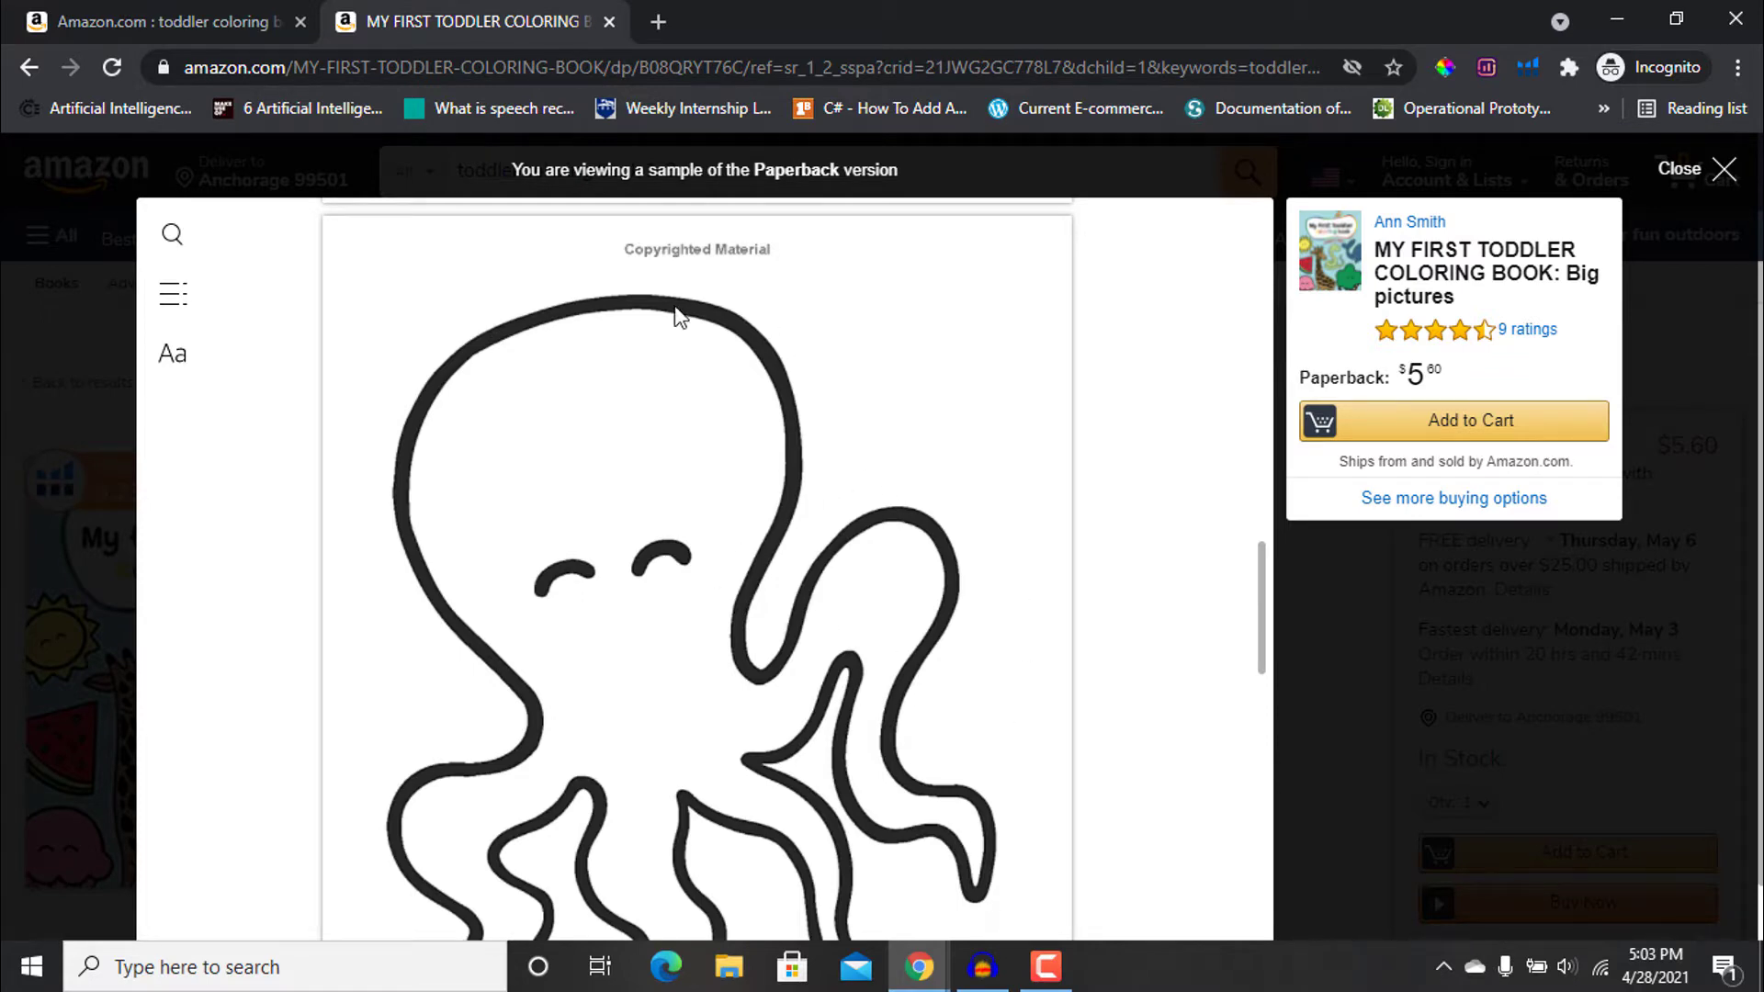
pyautogui.scroll(-3, 856, 792)
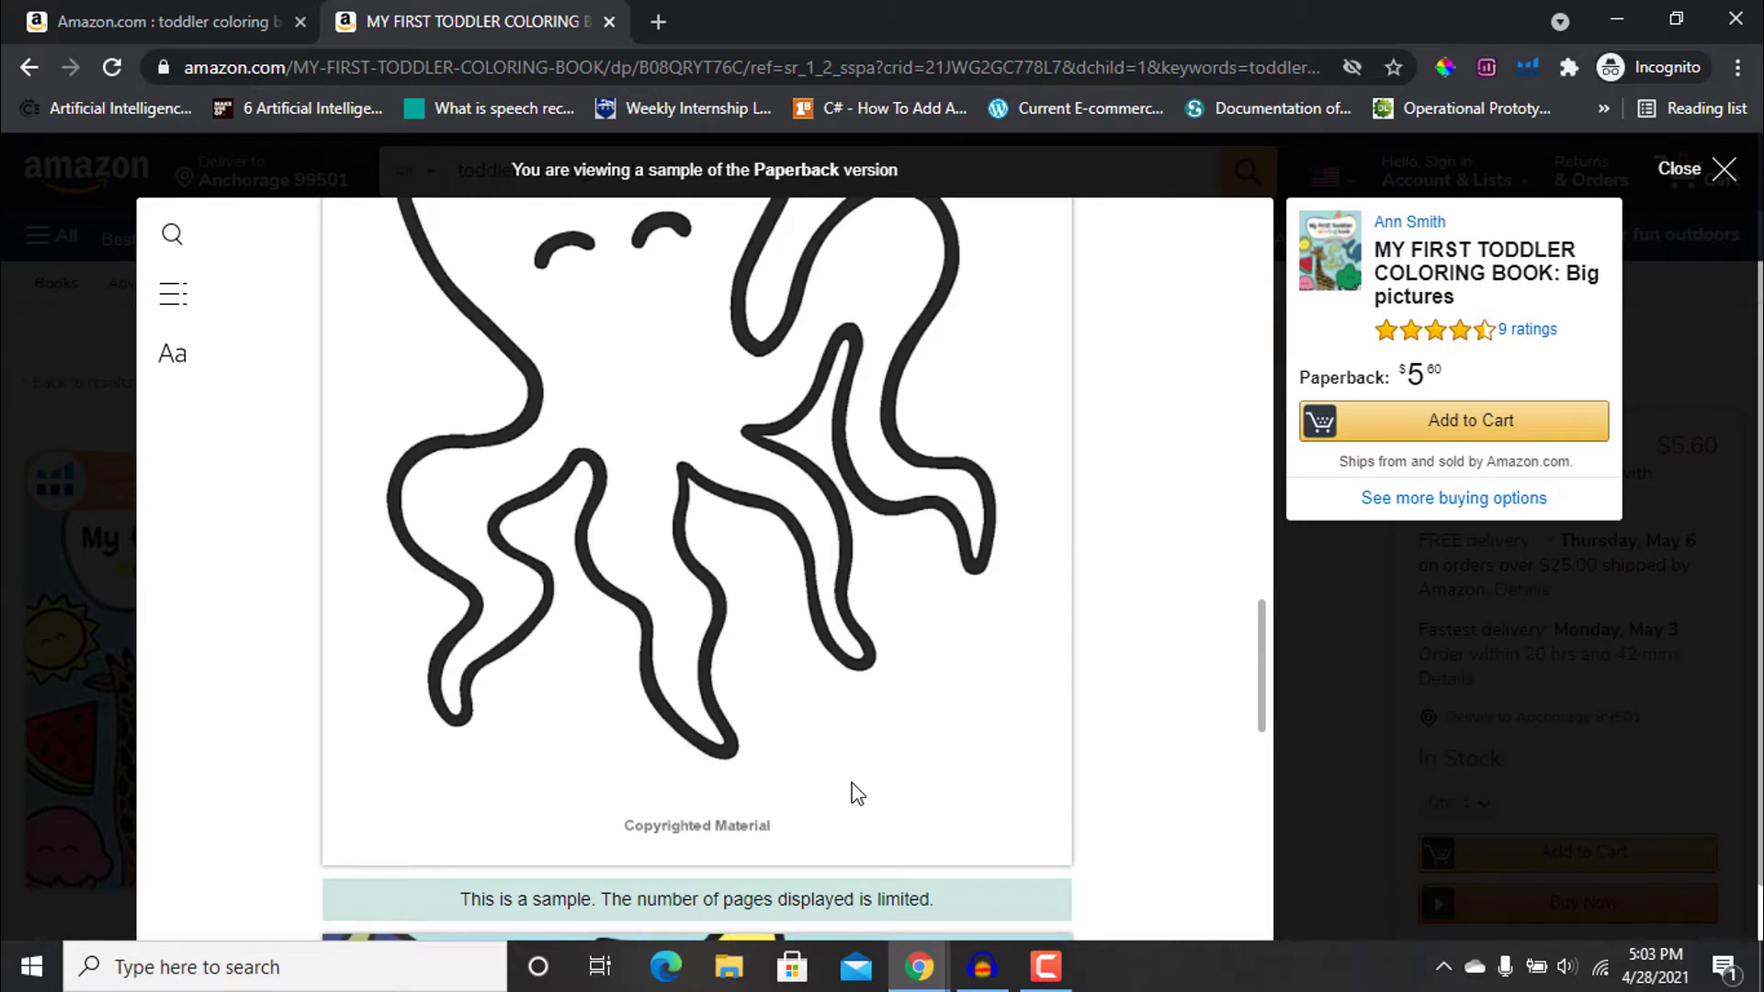
pyautogui.scroll(-10, 856, 792)
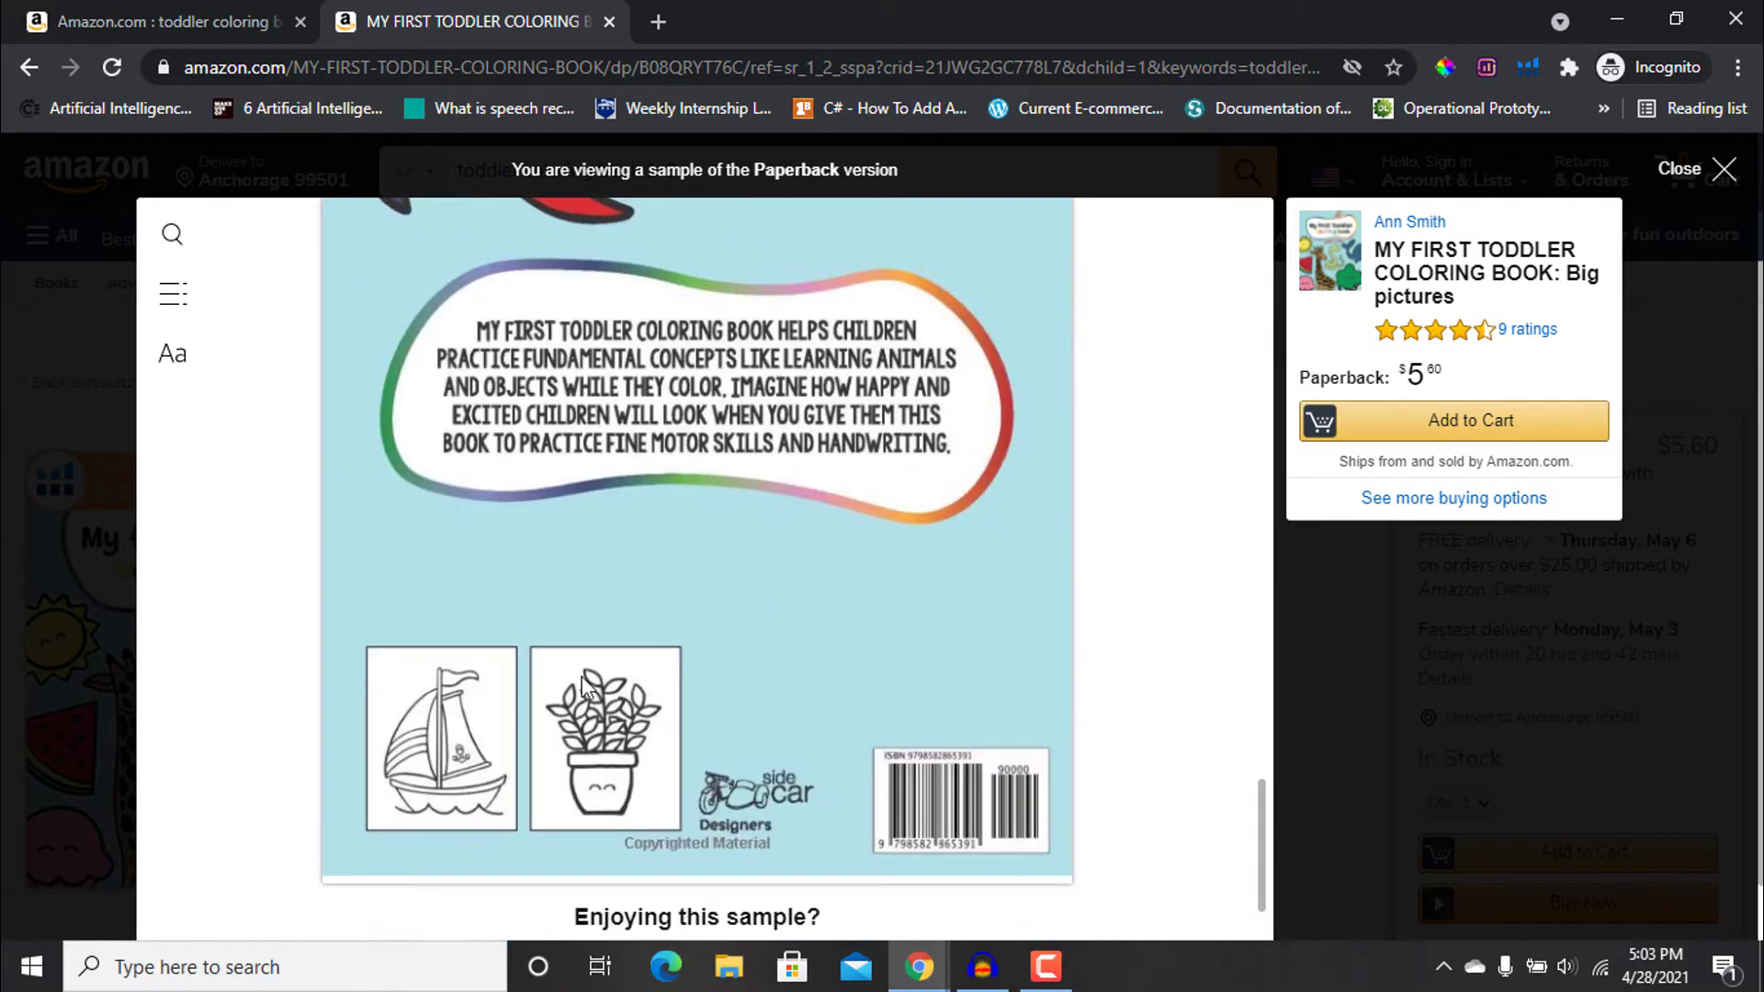
pyautogui.scroll(15, 1084, 571)
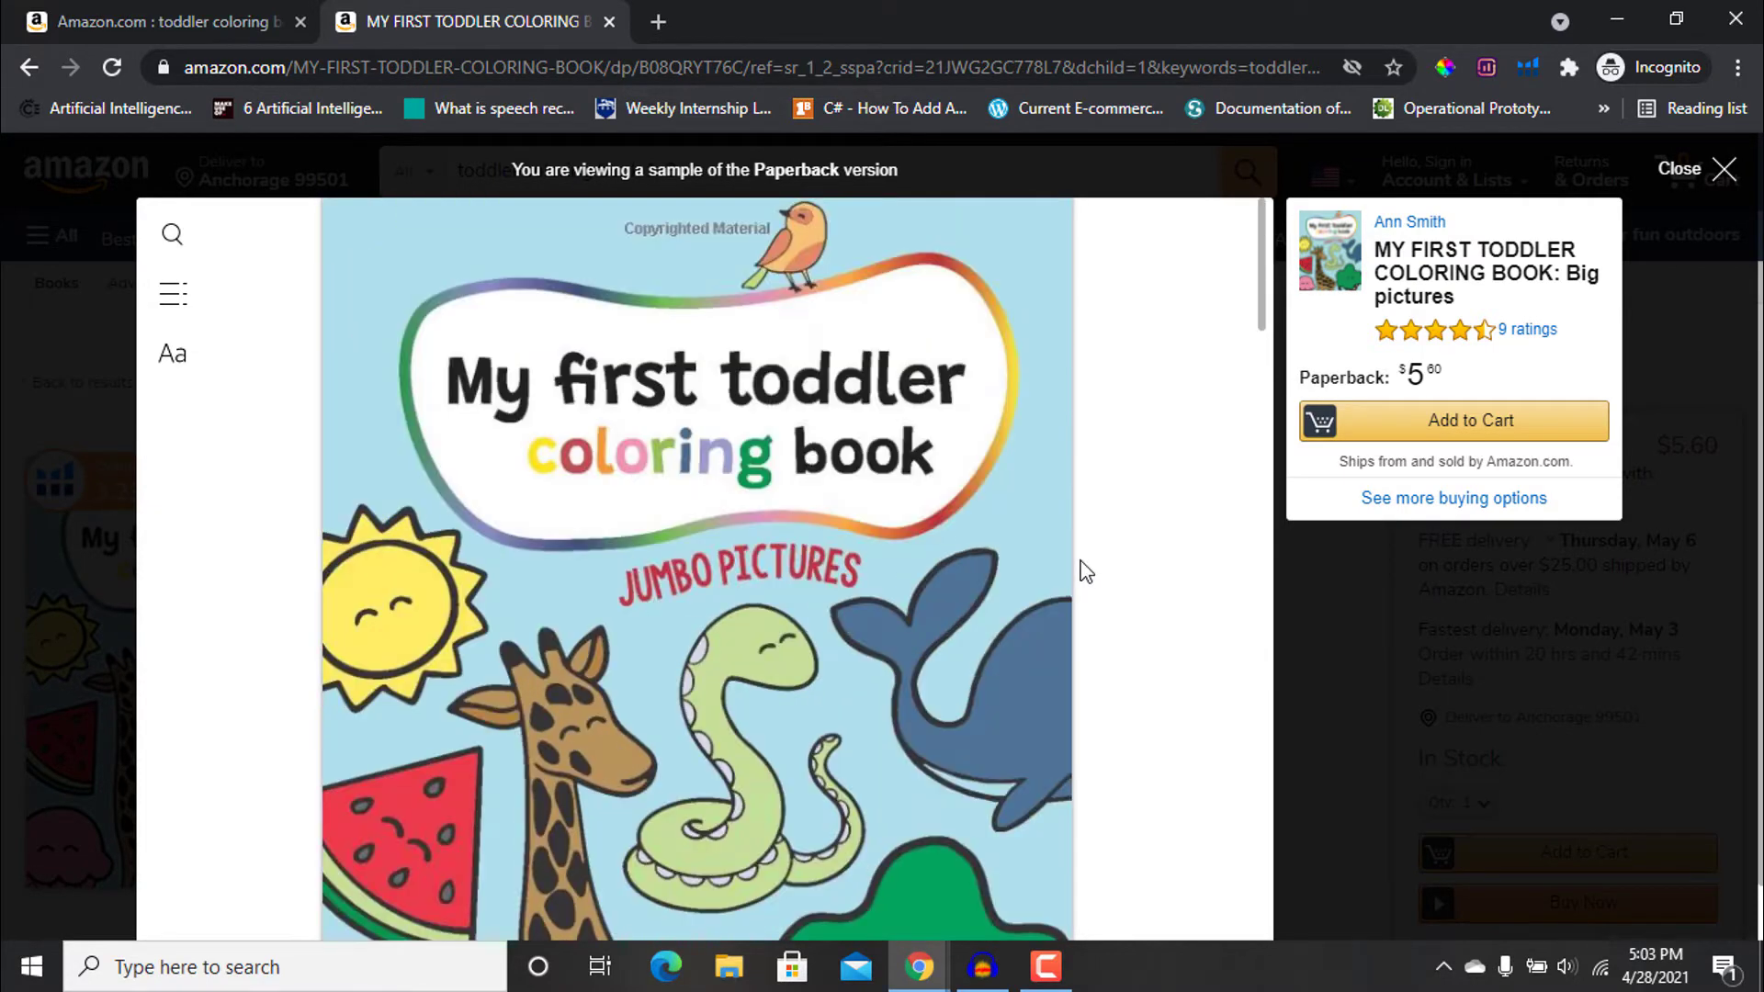
pyautogui.click(1724, 174)
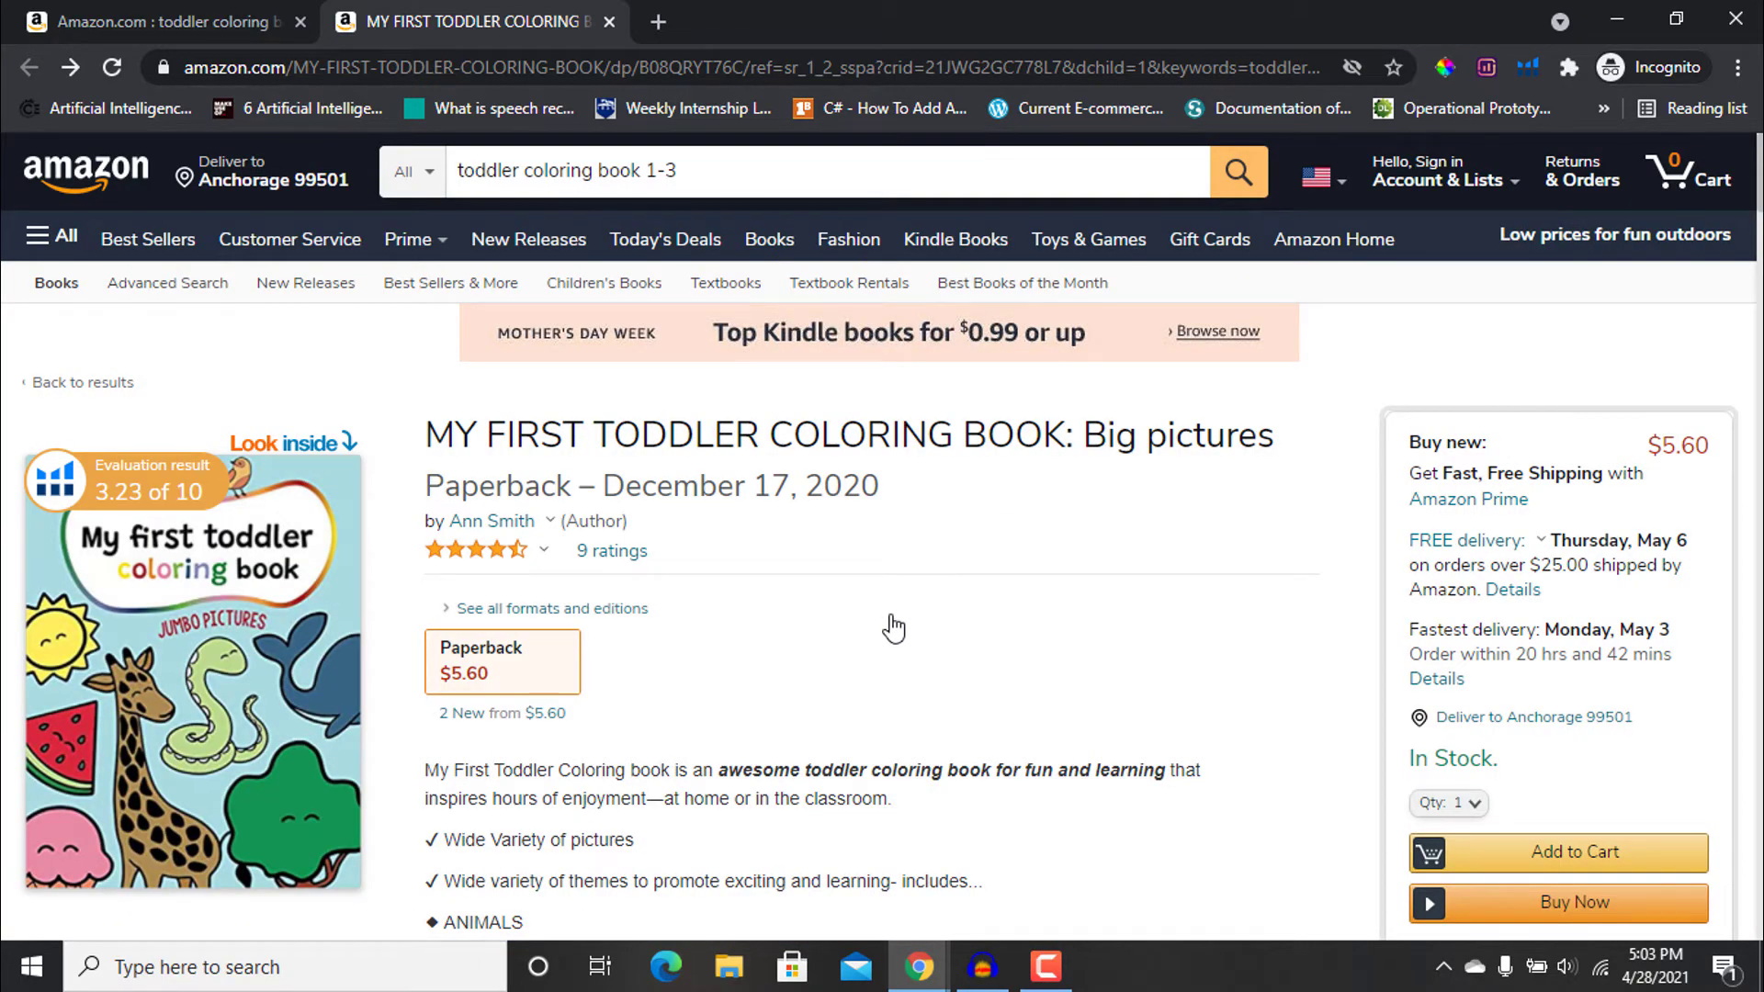
# Switch to the "Animal coloring book" design in Canva and examine its animal coloring pages
pyautogui.moveTo(918, 966)
pyautogui.click(758, 900)
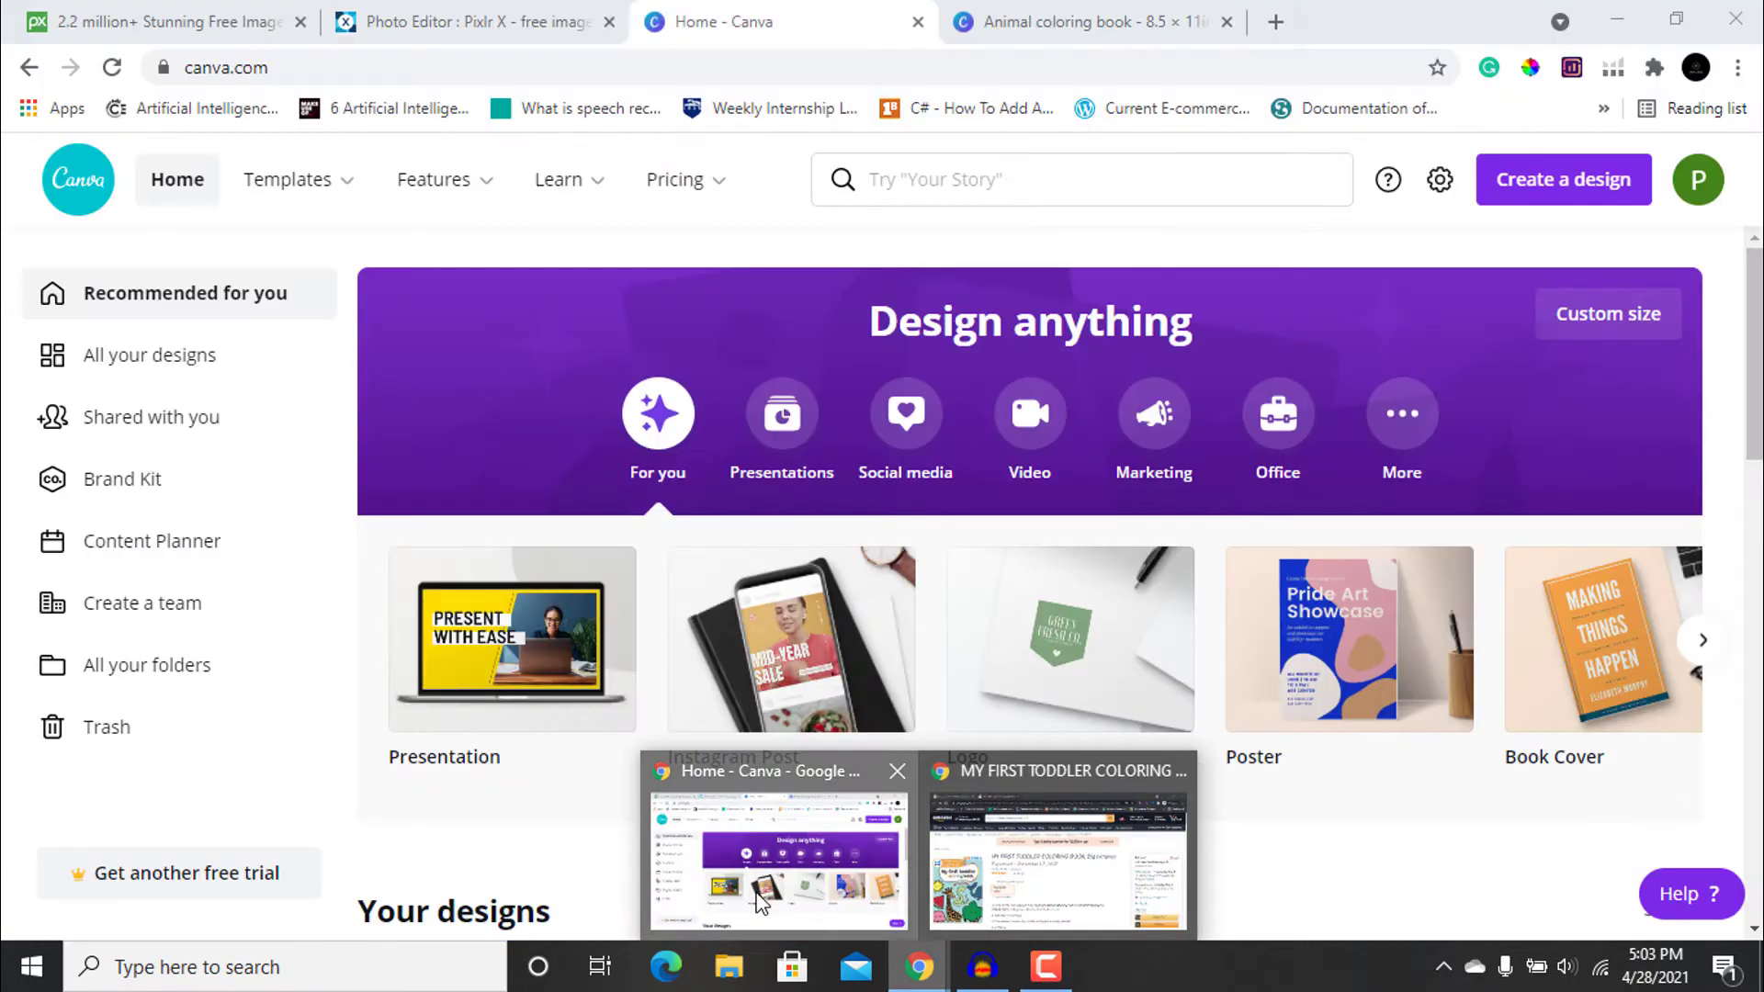
pyautogui.click(1147, 13)
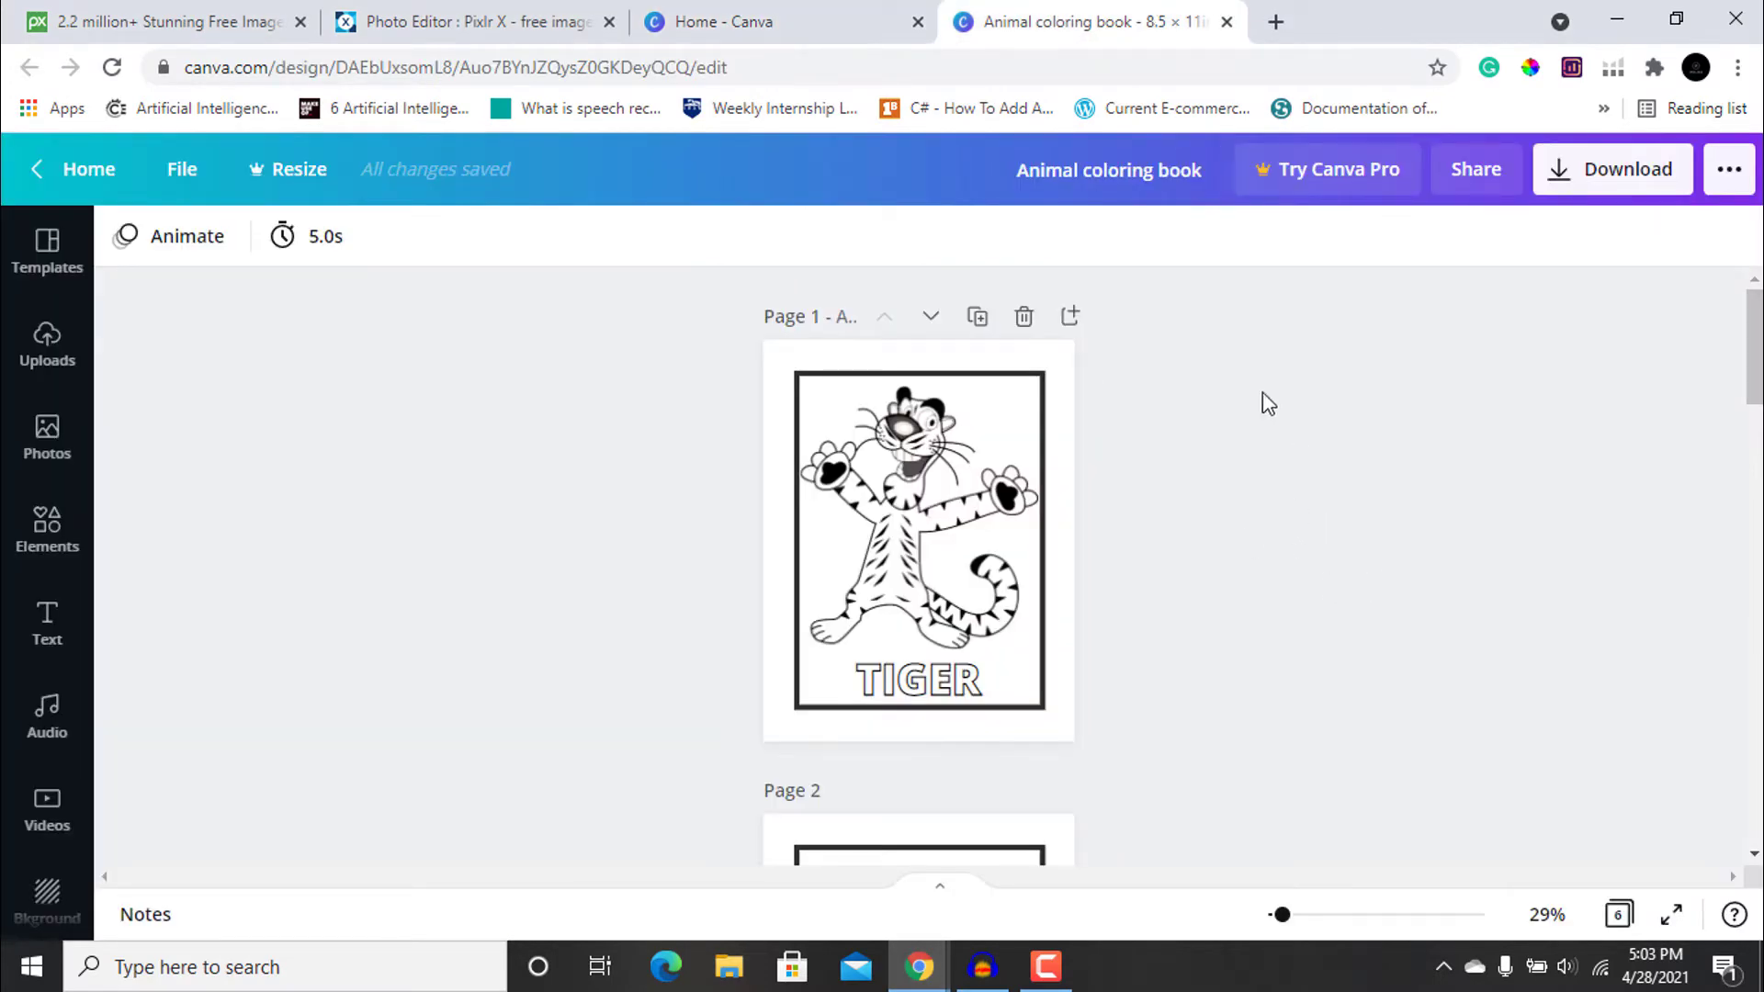
pyautogui.hotkey('ctrl', 'alt', 'p')
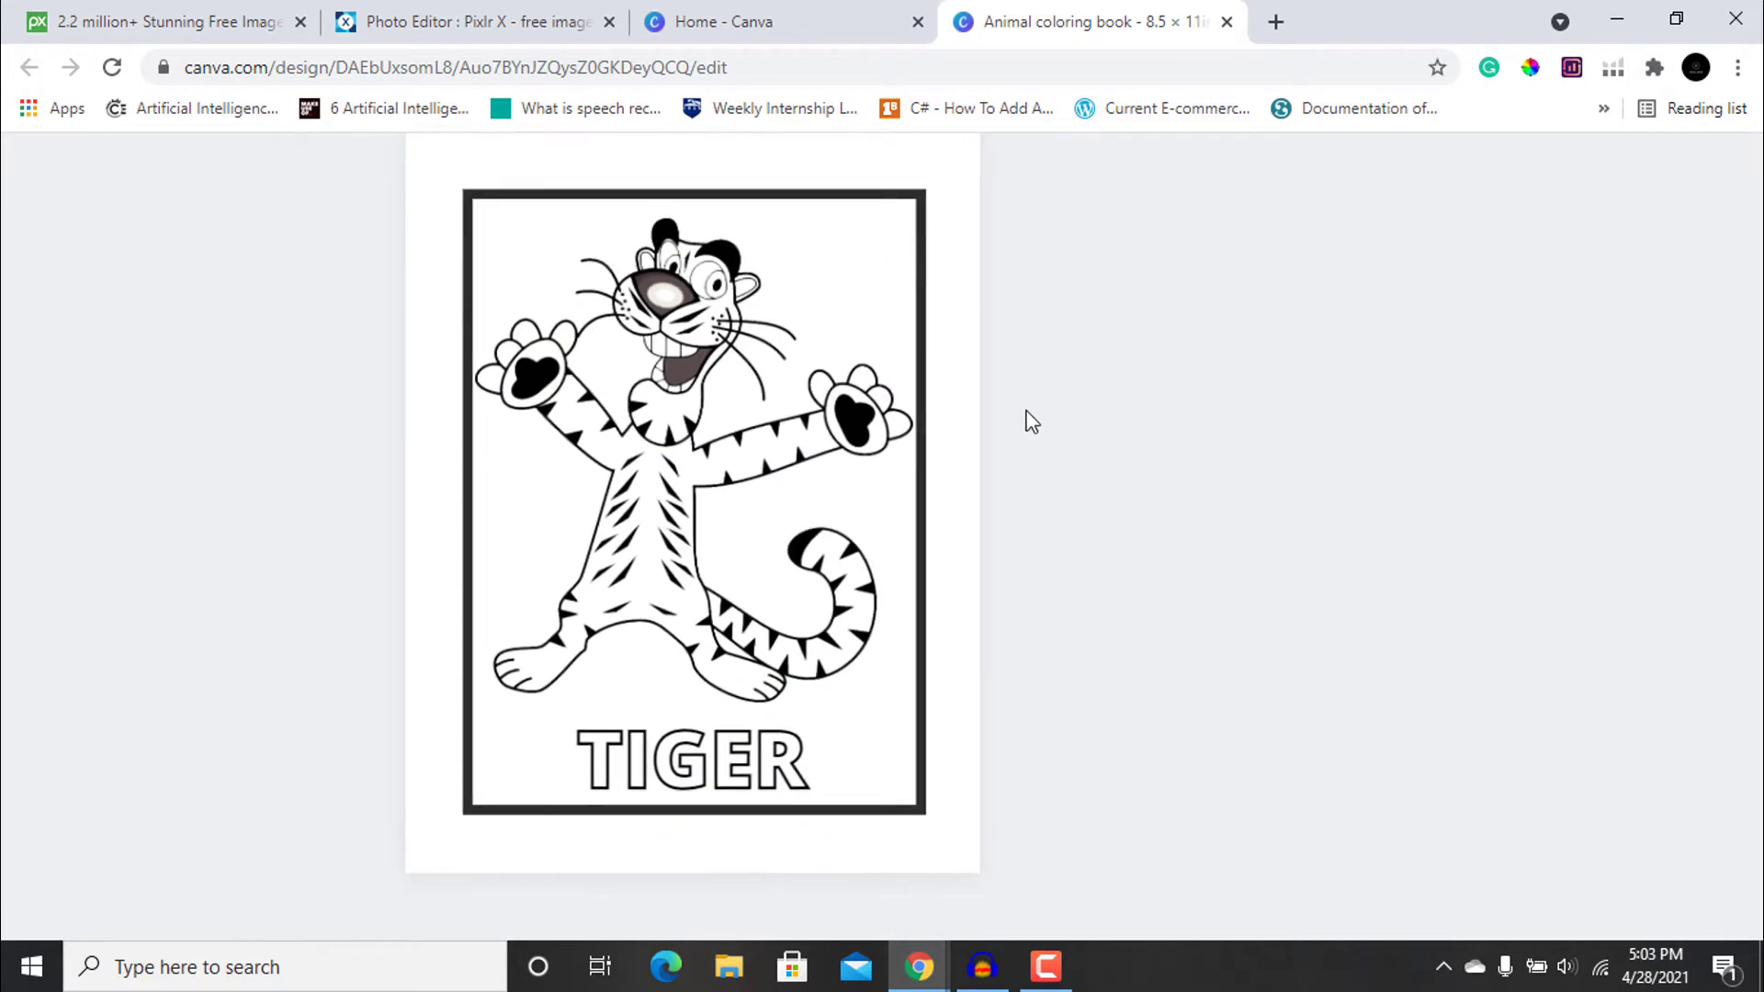
pyautogui.press('Escape')
pyautogui.scroll(-6, 1248, 581)
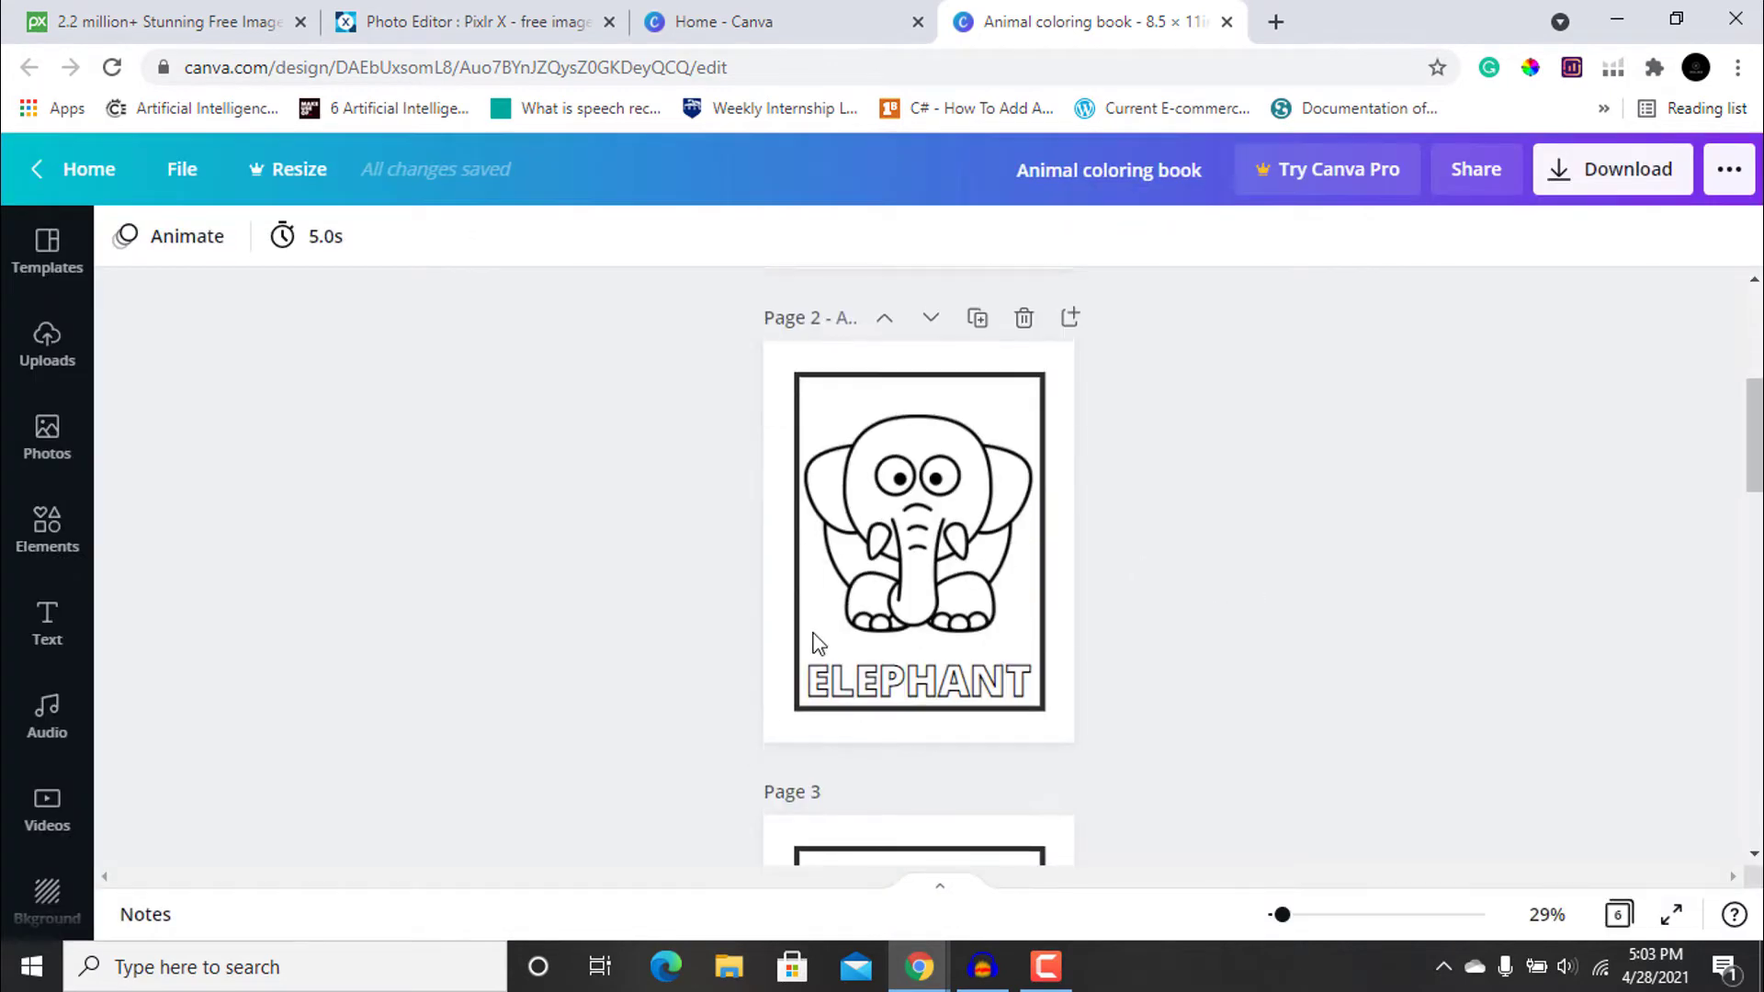
pyautogui.scroll(-3, 1155, 628)
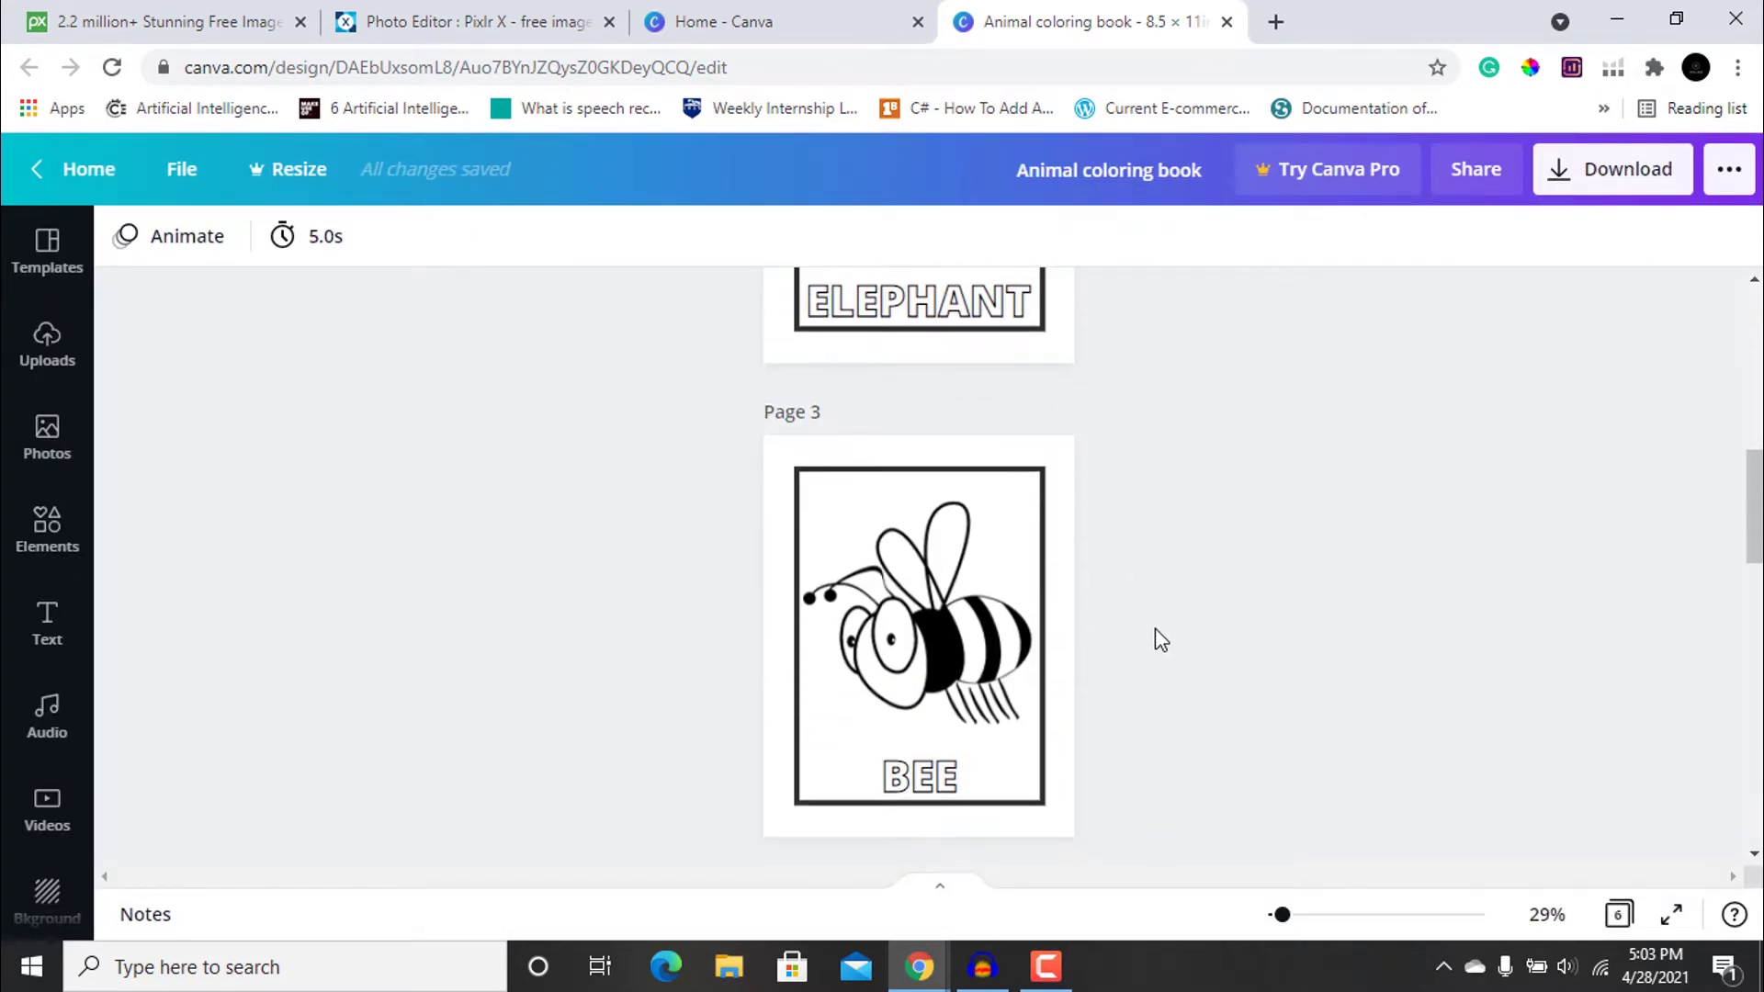
pyautogui.scroll(-5, 1192, 605)
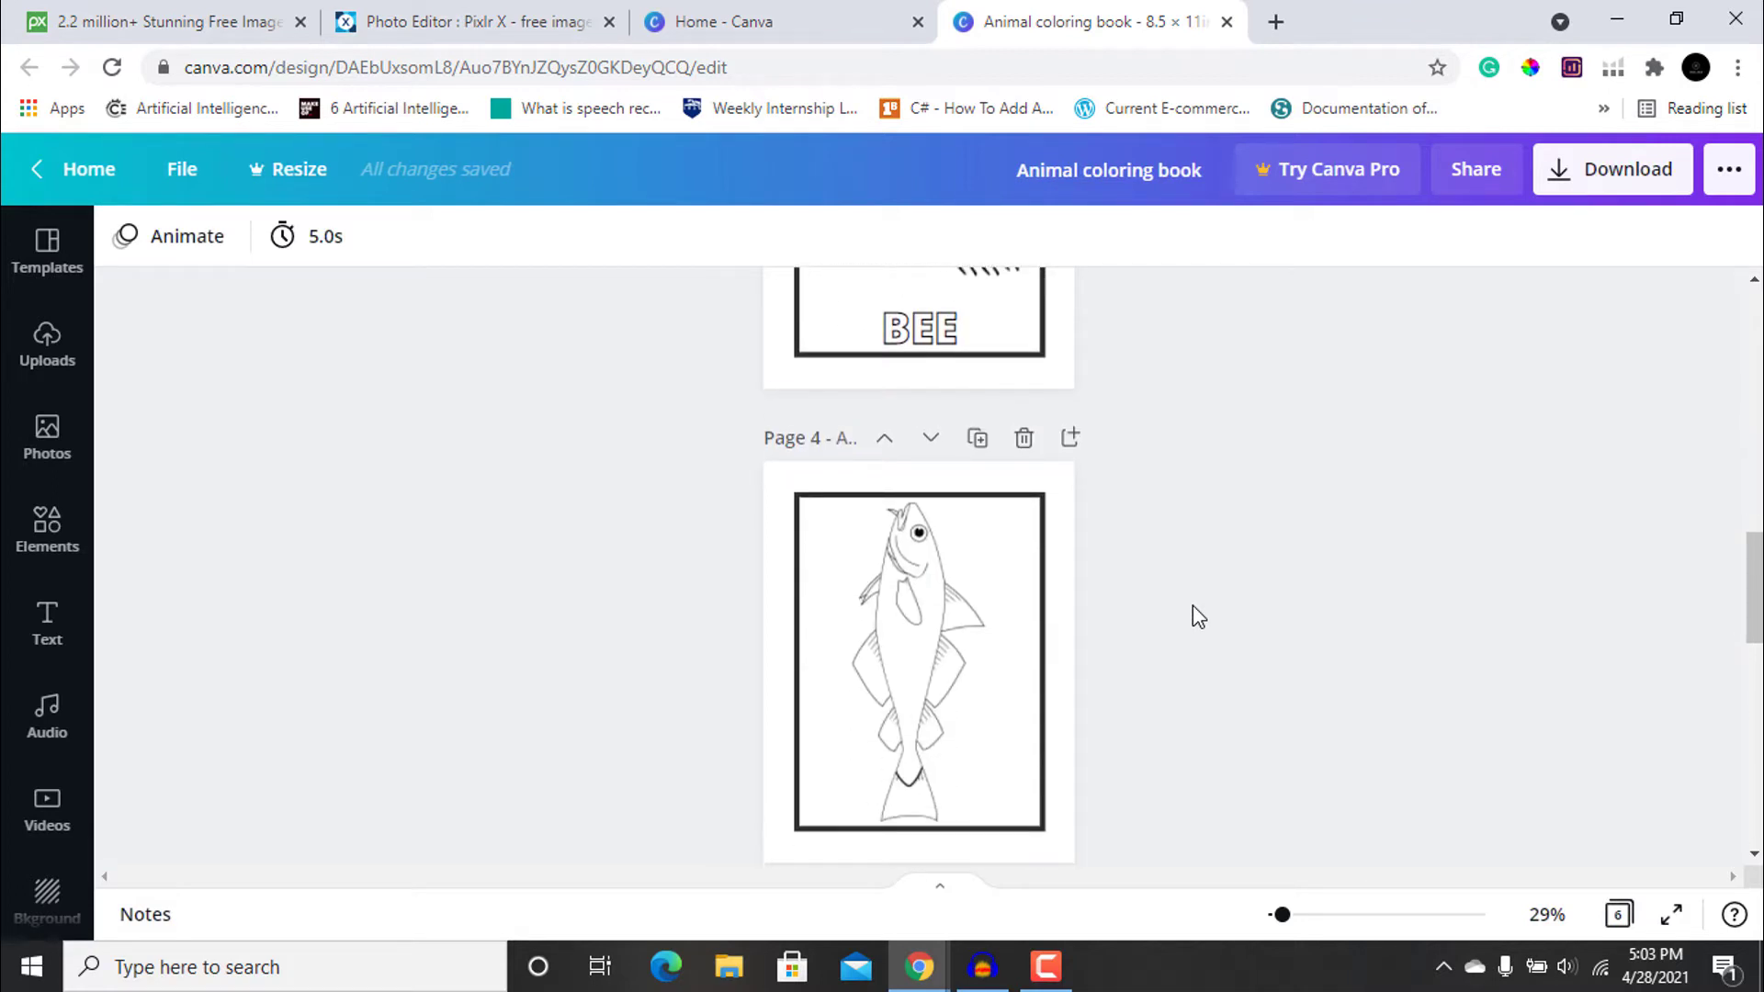
pyautogui.scroll(-5, 1192, 606)
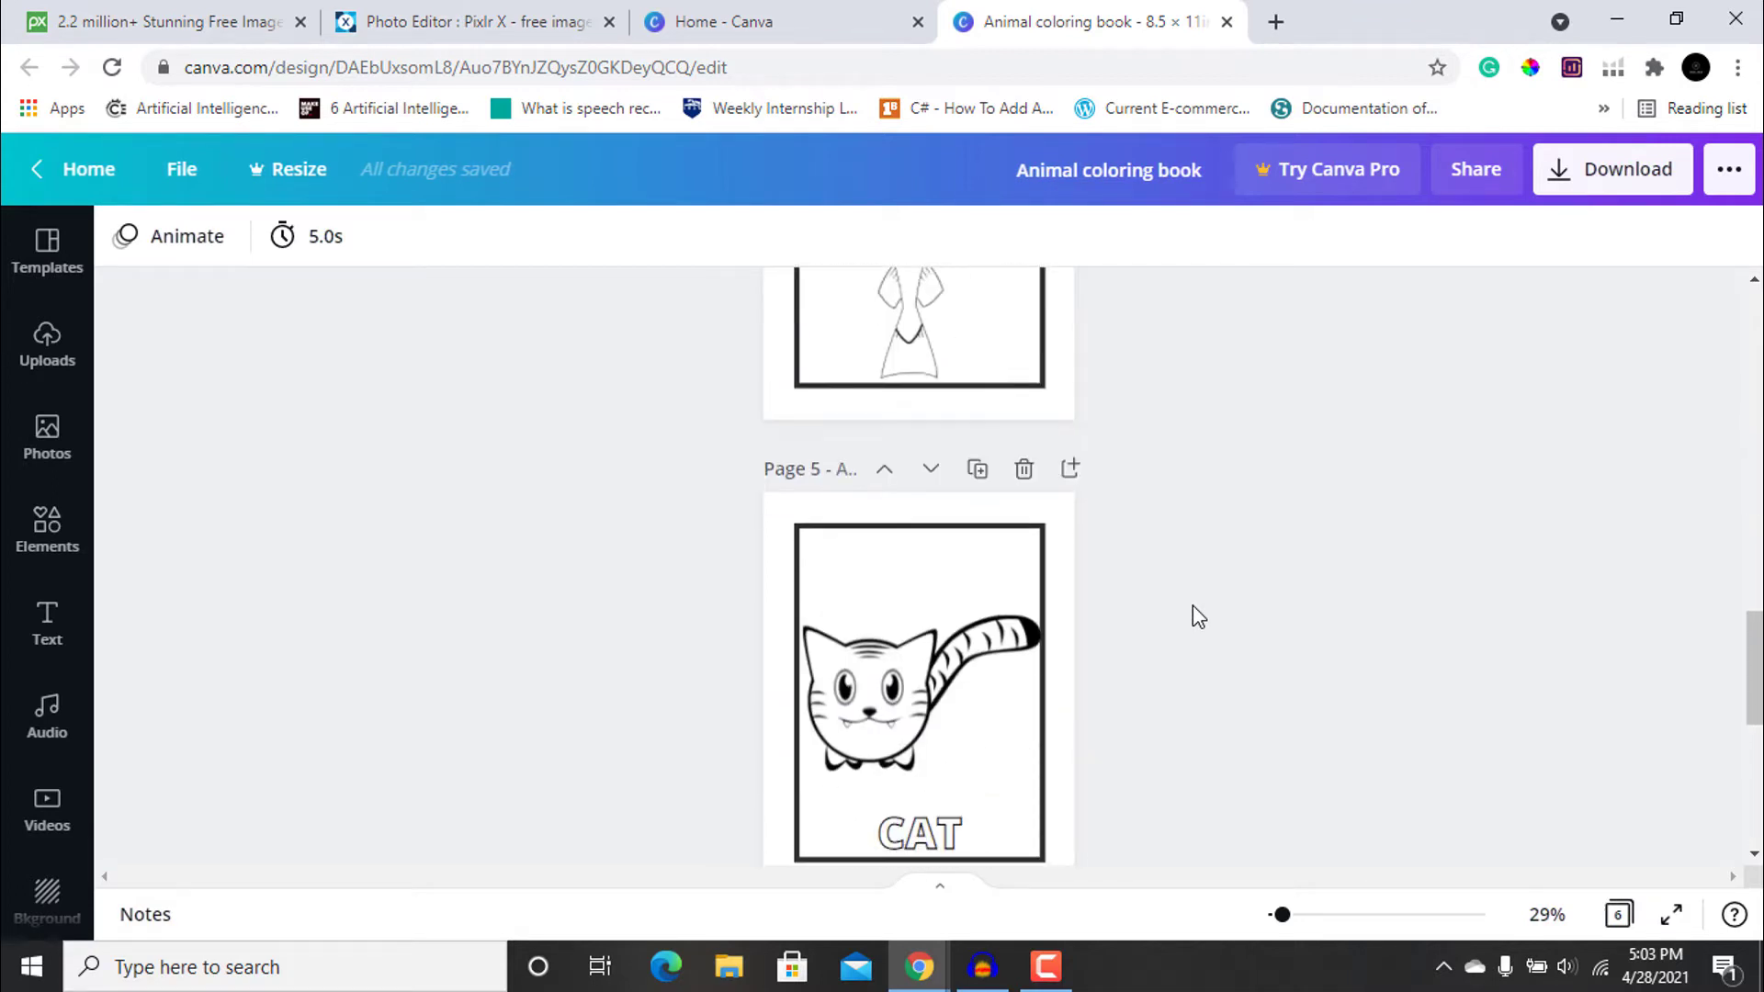
pyautogui.scroll(20, 1192, 606)
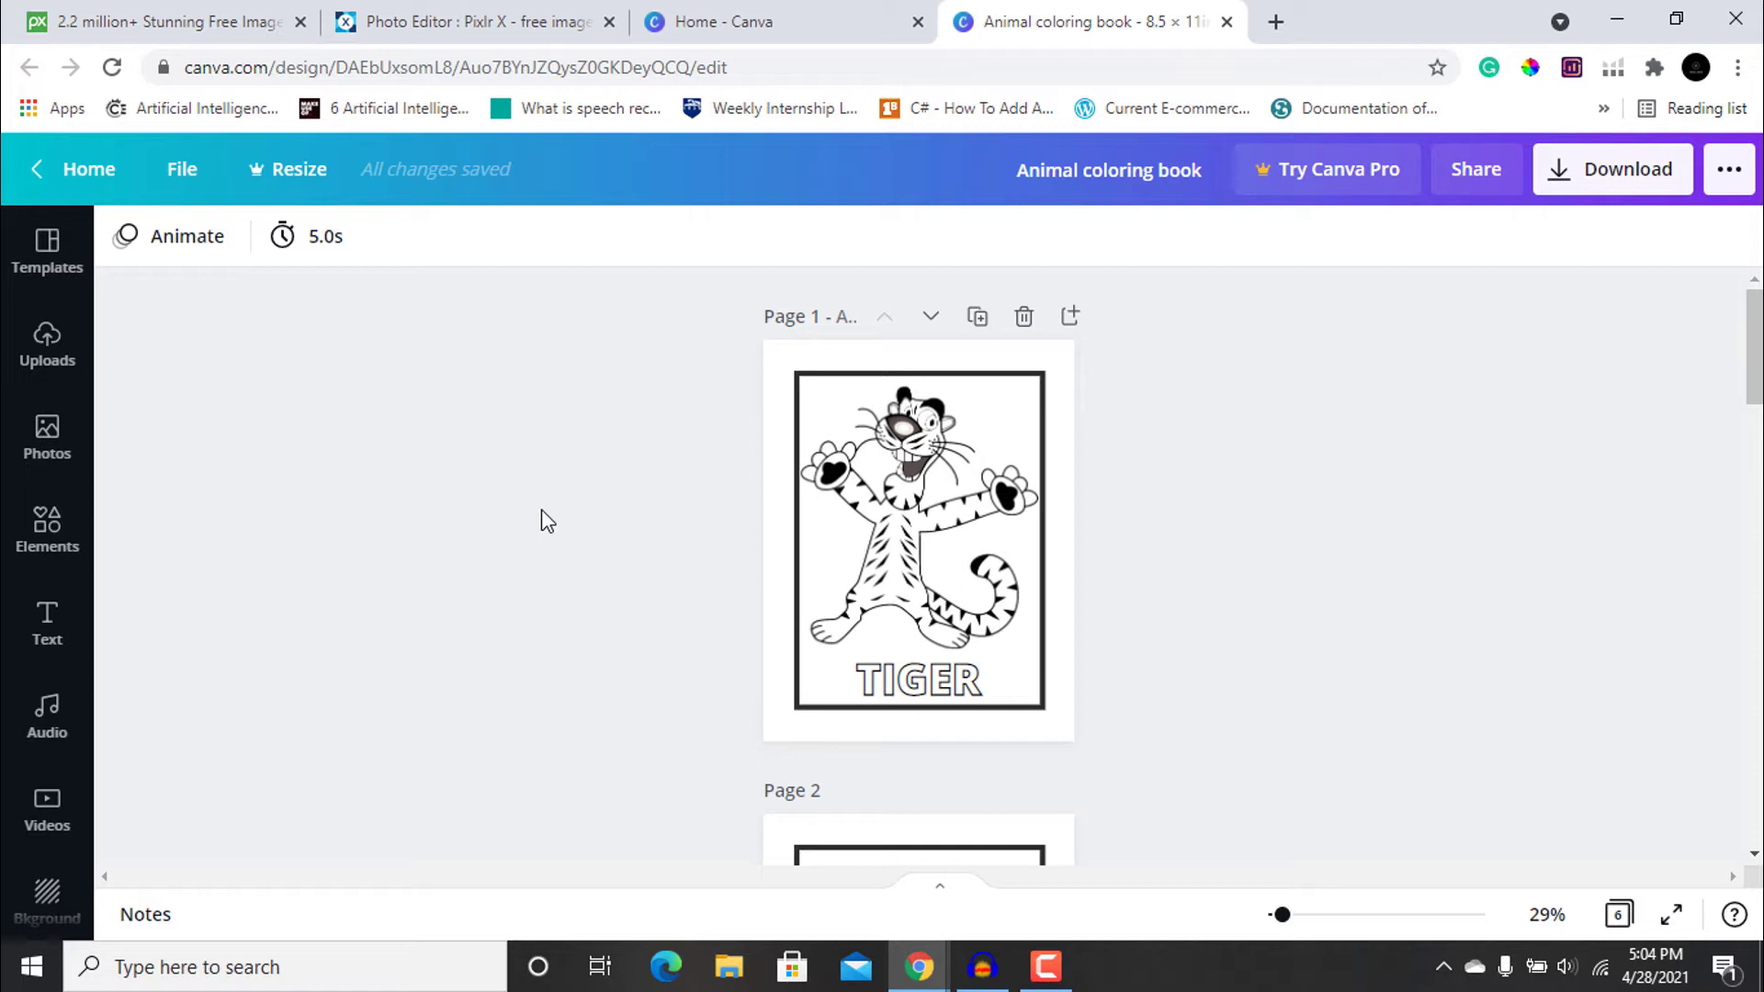
# Switch to Pixabay and search its images for "dog"
pyautogui.click(211, 28)
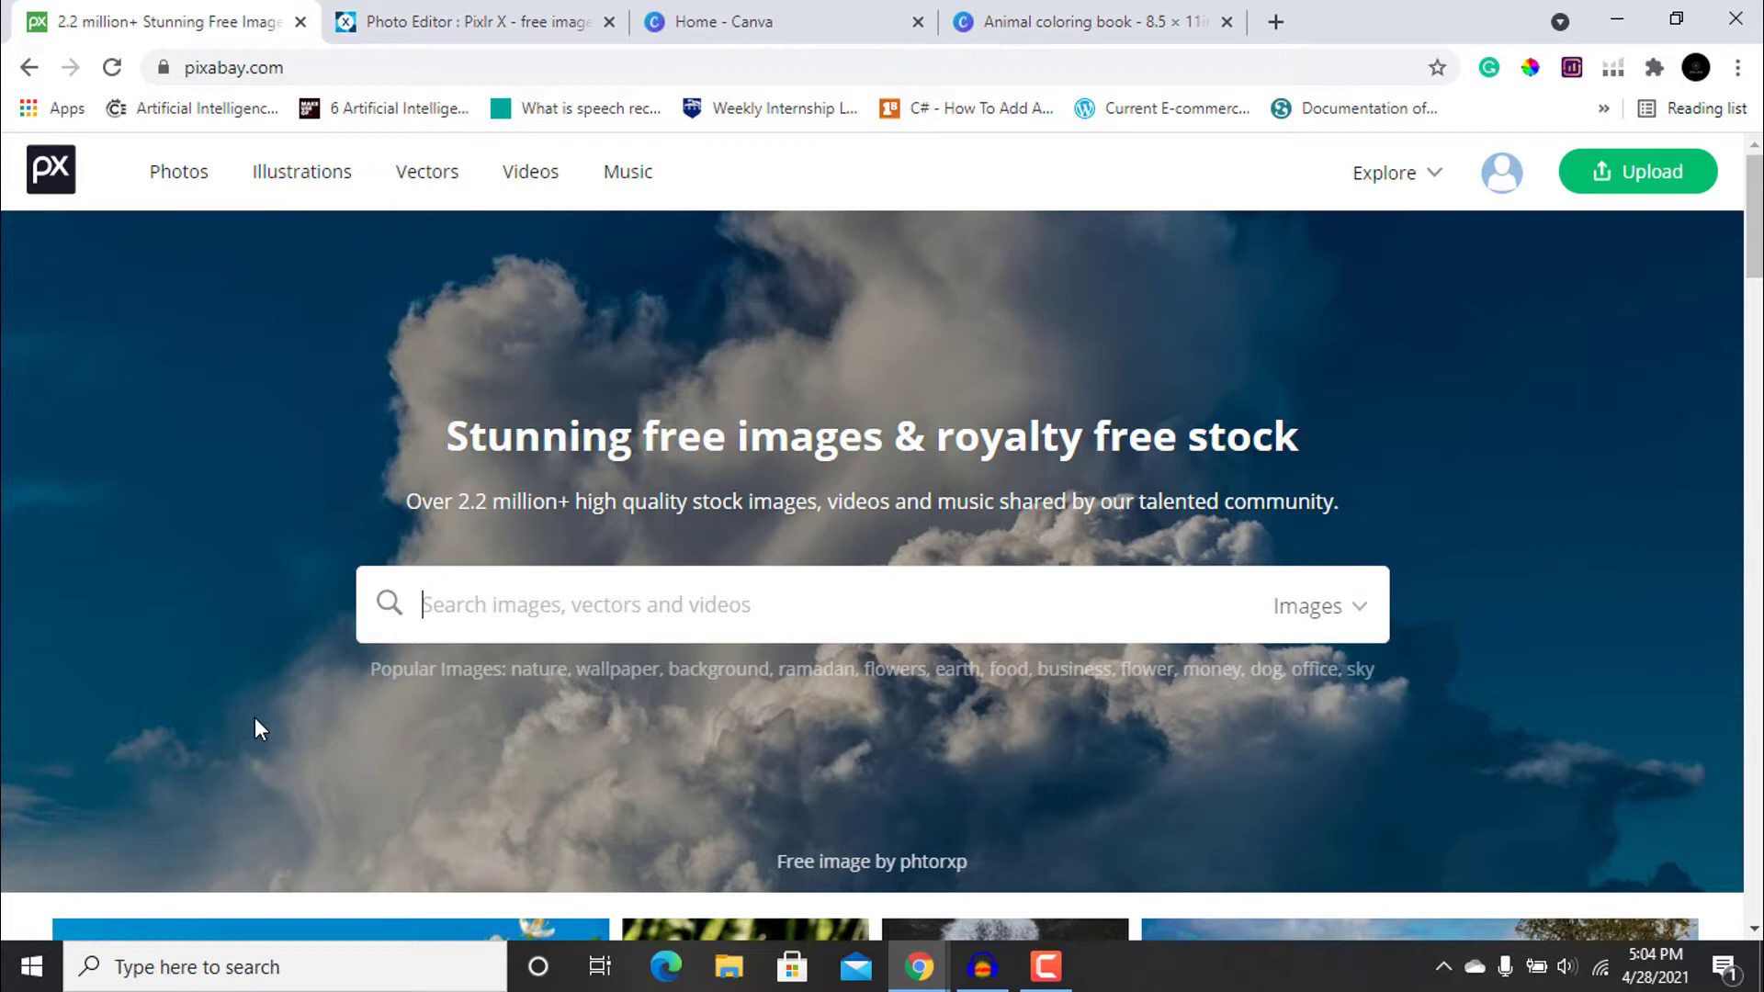
pyautogui.write('dog')
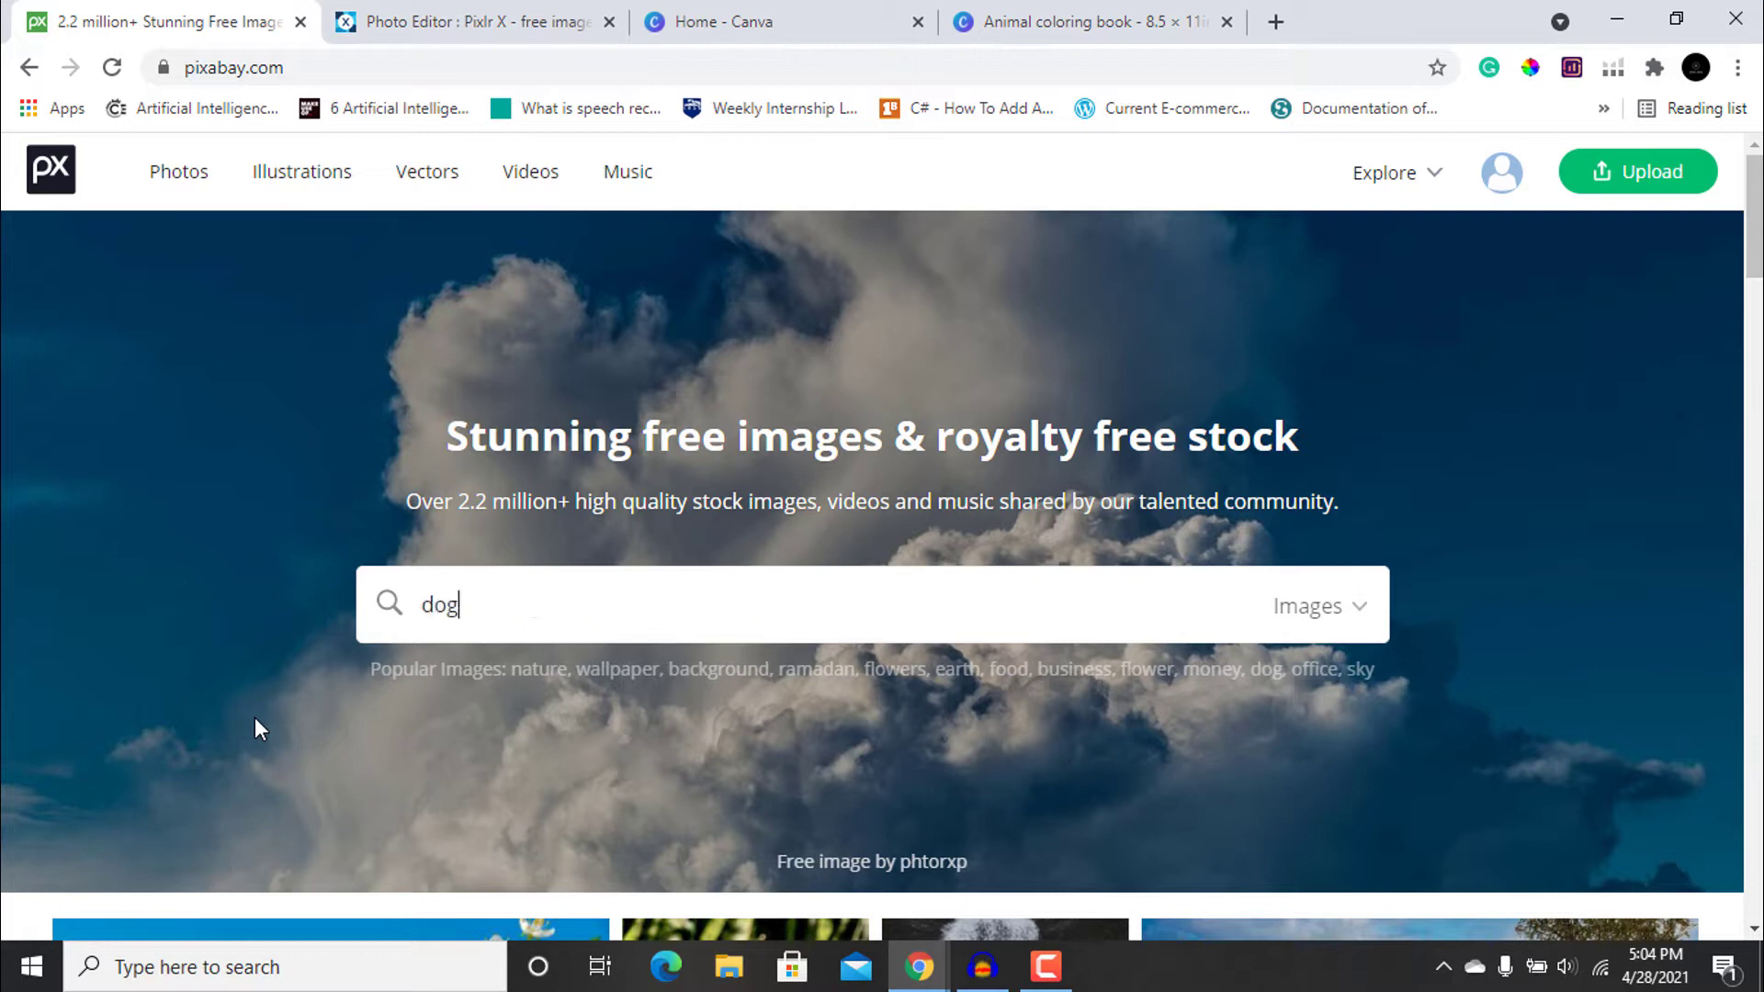
pyautogui.press('Return')
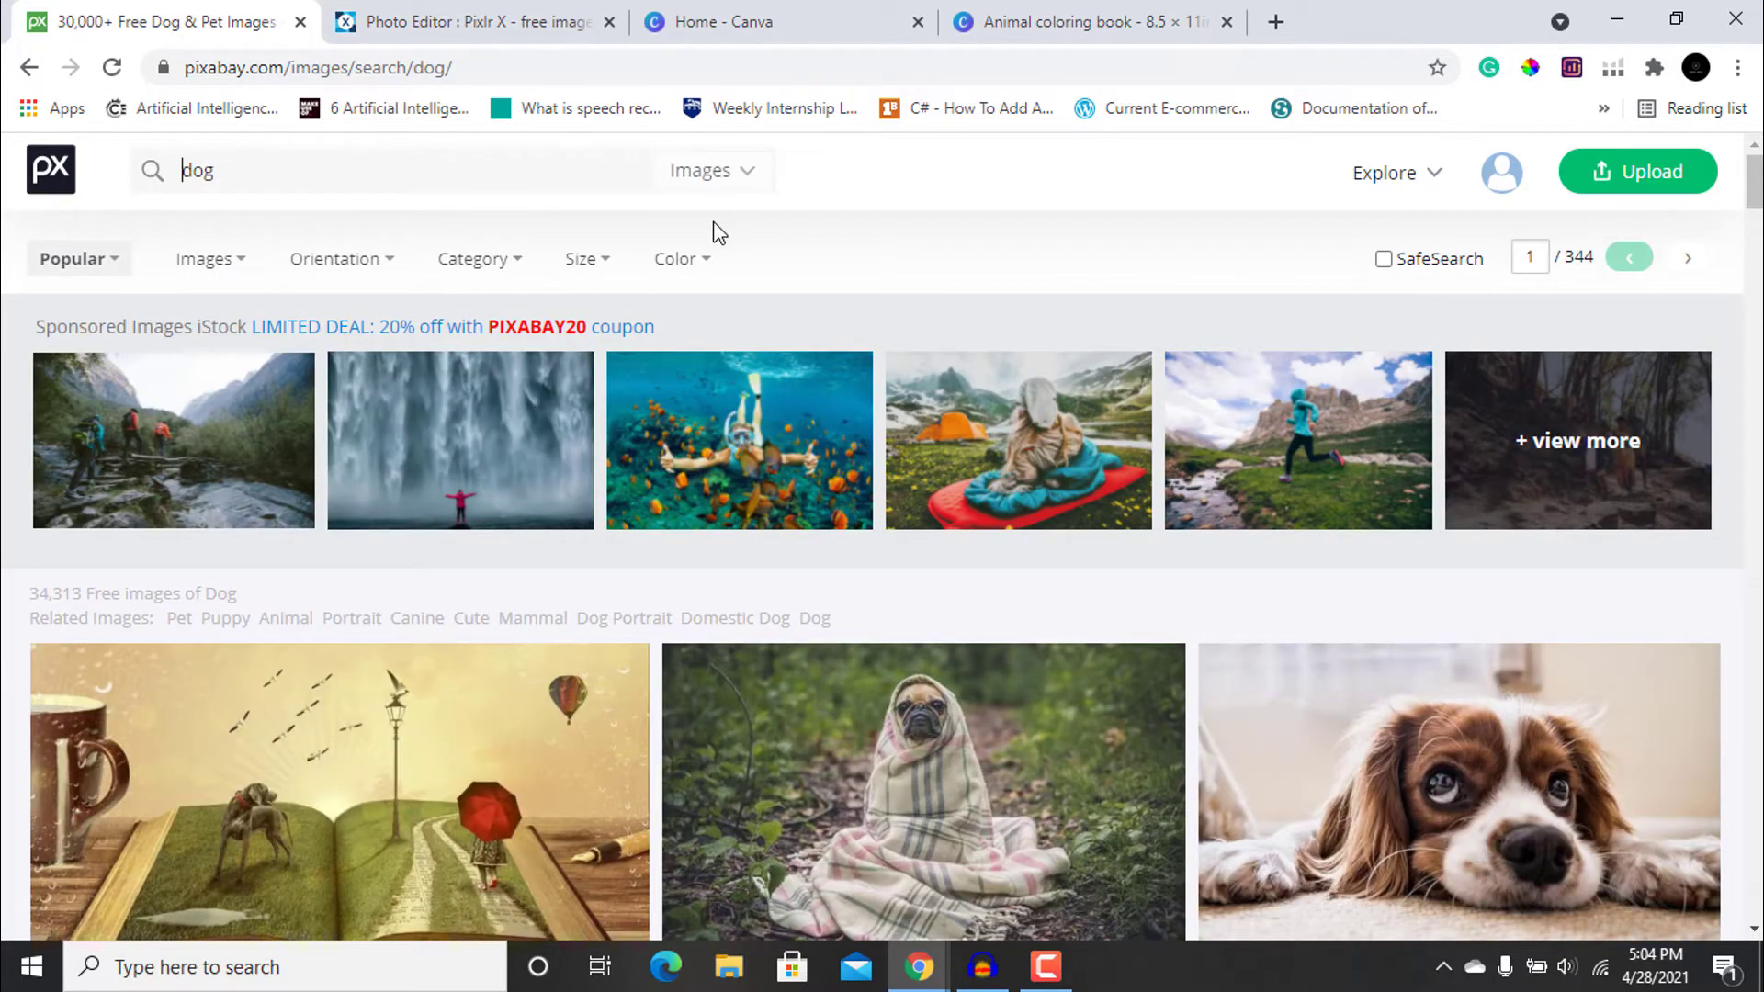
# Limit the dog search to vector graphics and look through the results for drawings suited to a coloring book
pyautogui.click(725, 187)
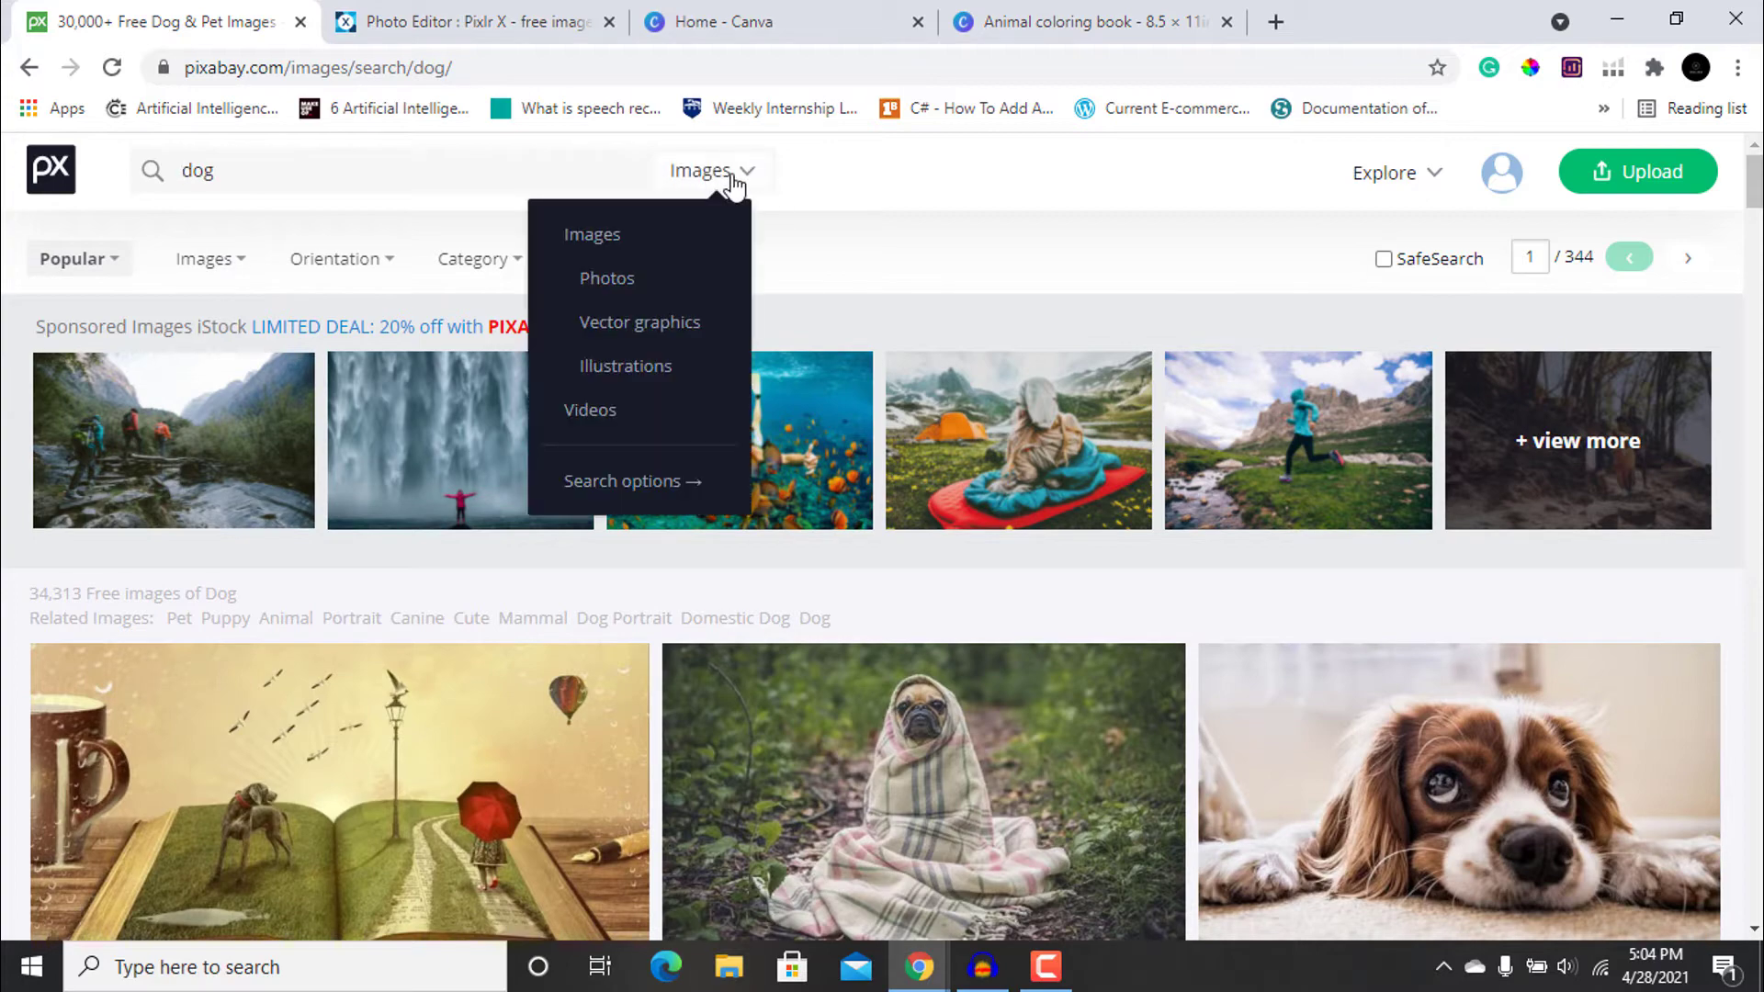
pyautogui.click(657, 323)
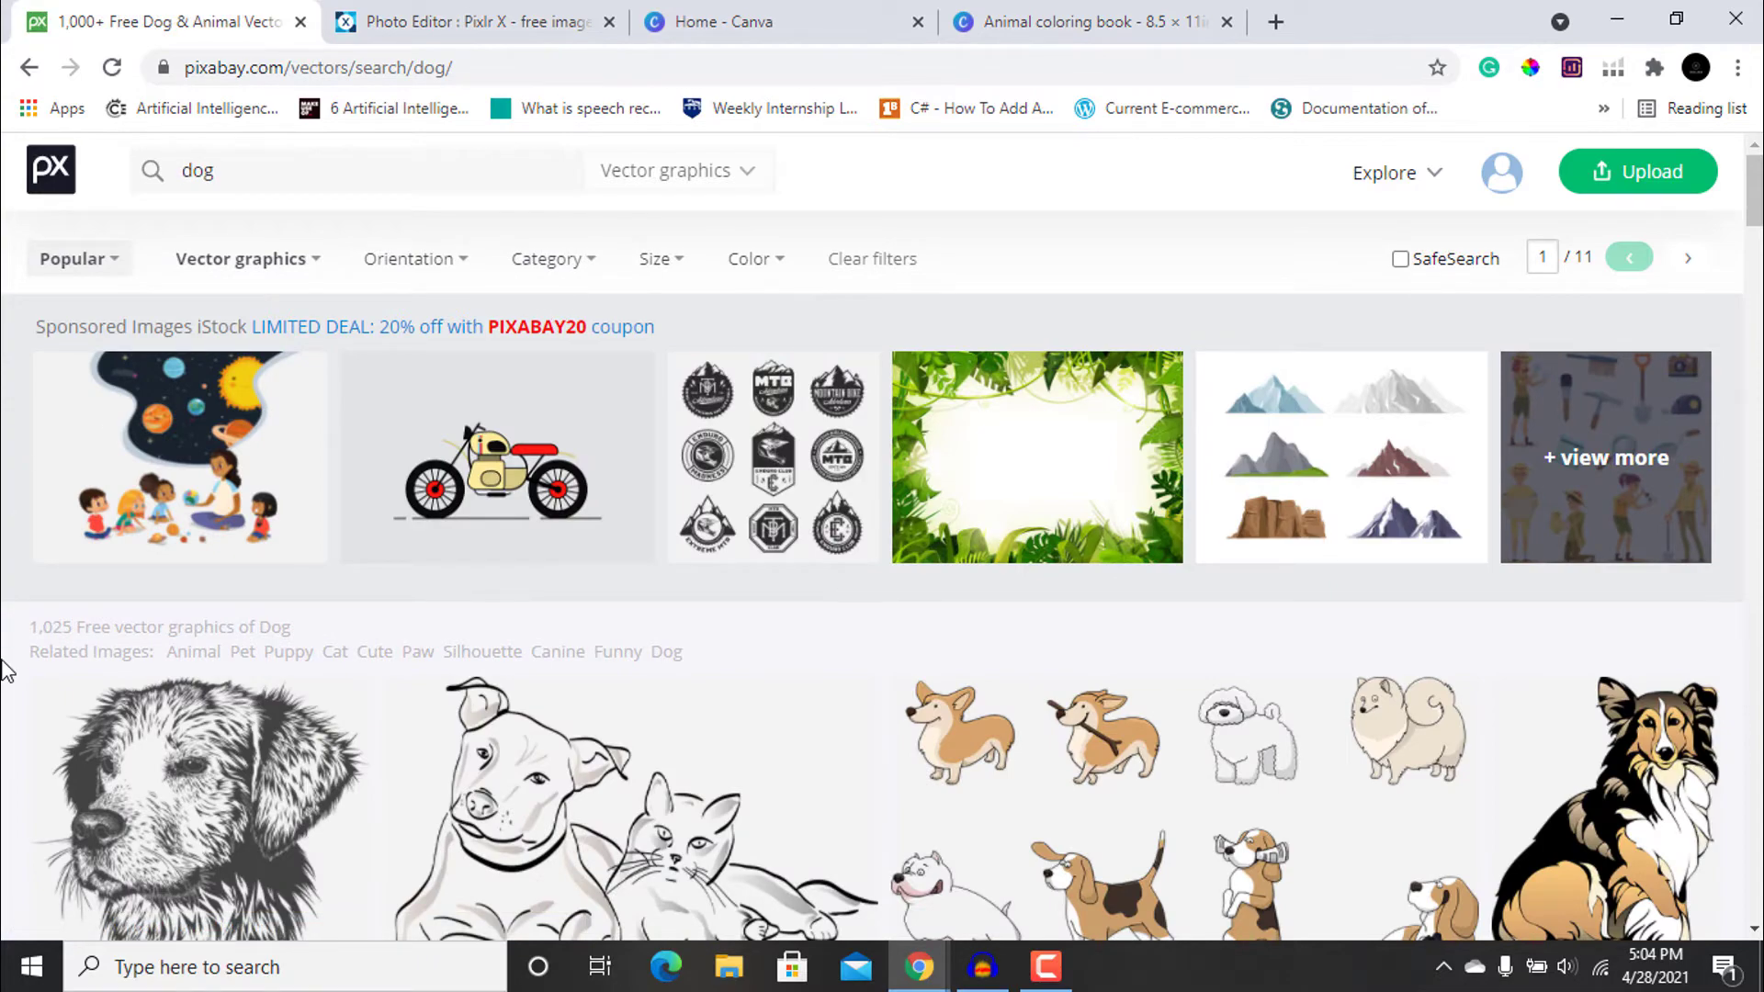
pyautogui.scroll(-4, 4, 671)
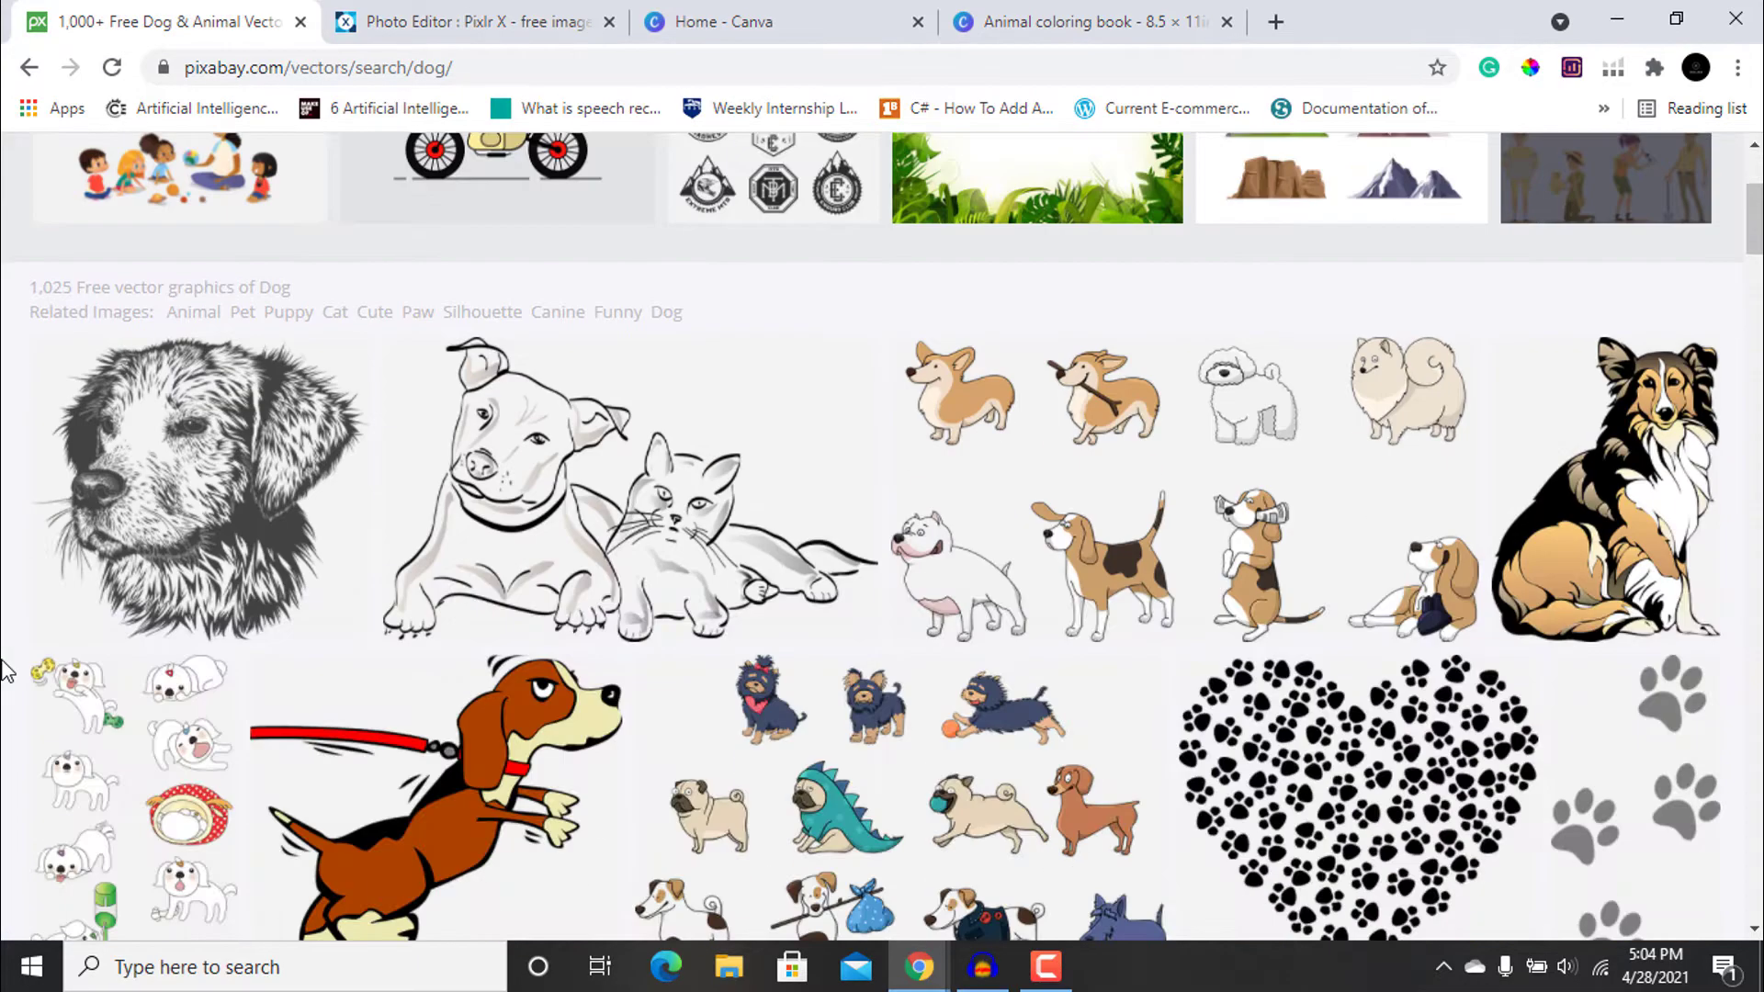
pyautogui.scroll(-4, 5, 671)
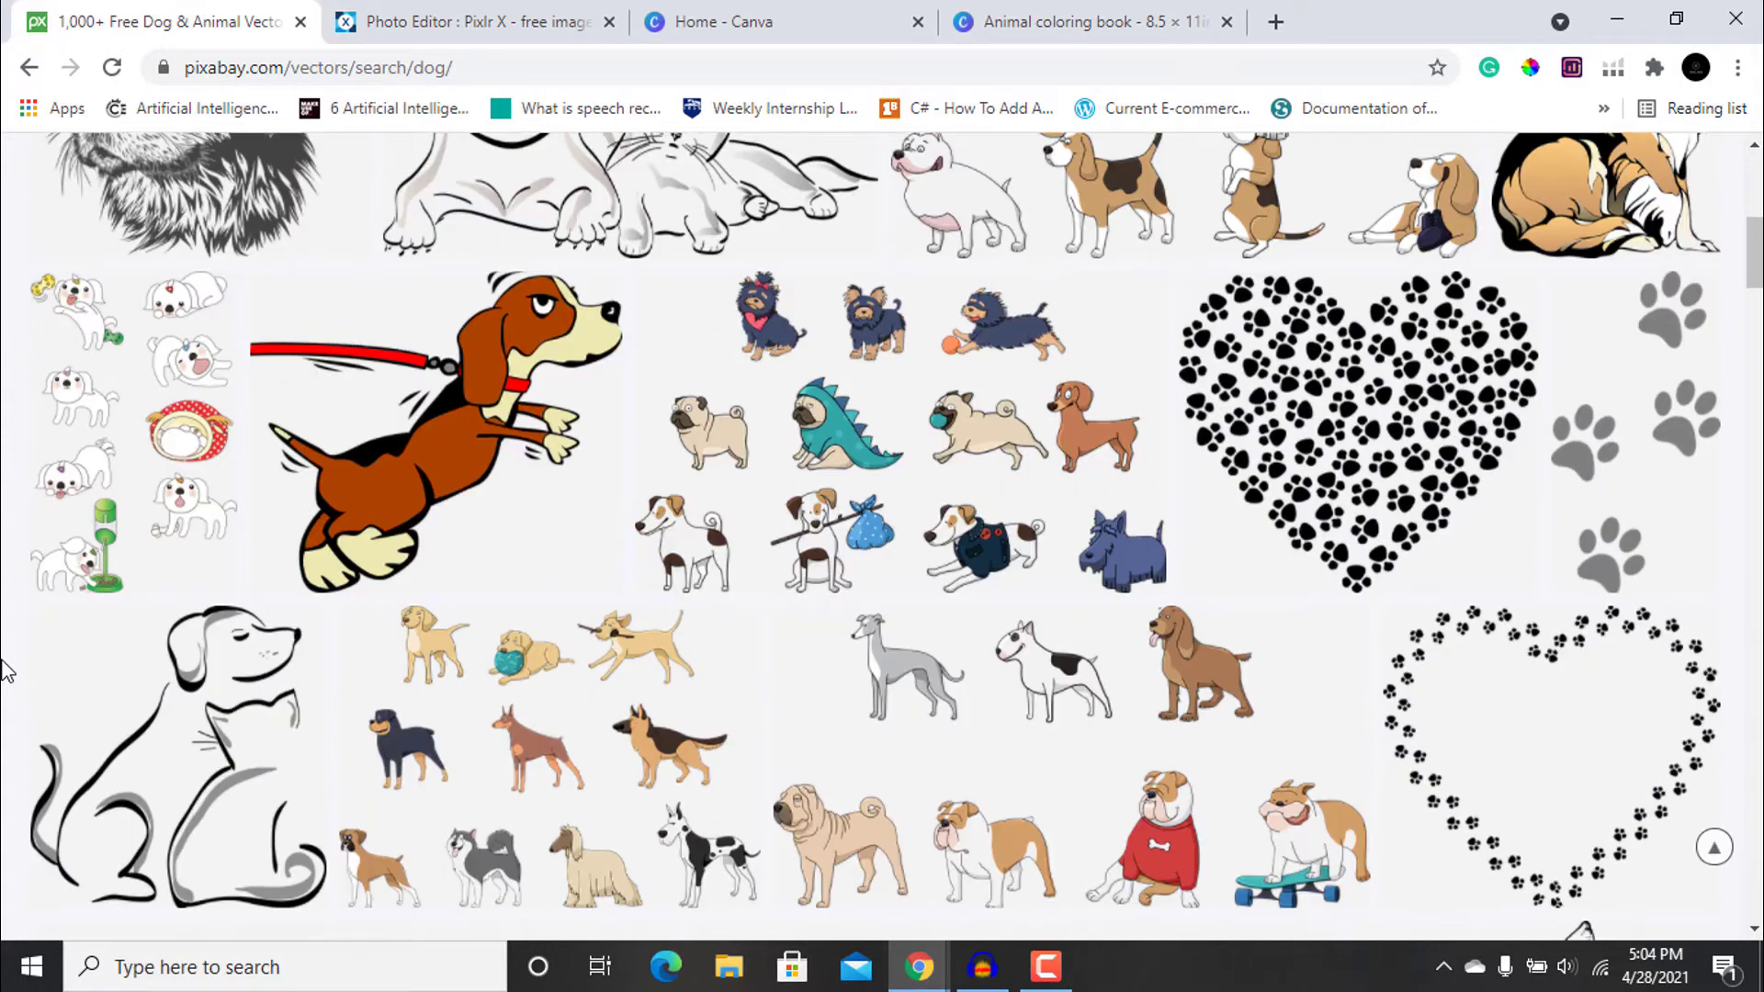
pyautogui.scroll(-3, 4, 671)
pyautogui.scroll(-1, 5, 670)
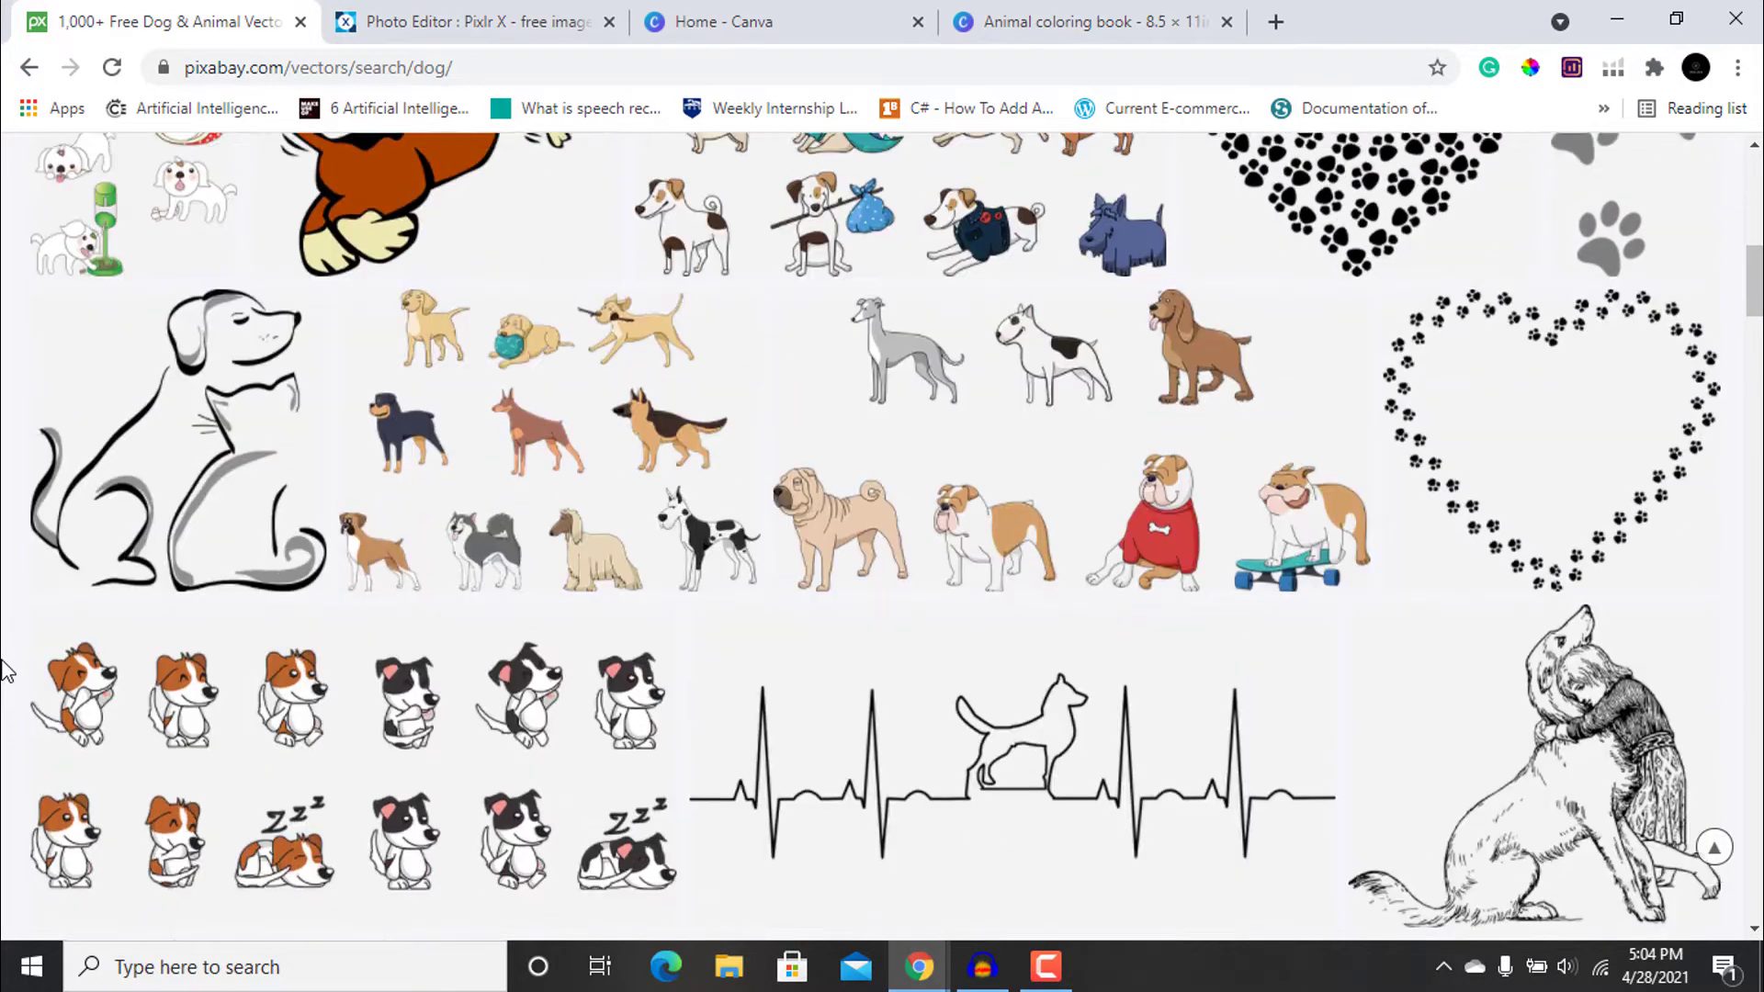
pyautogui.scroll(-2, 4, 671)
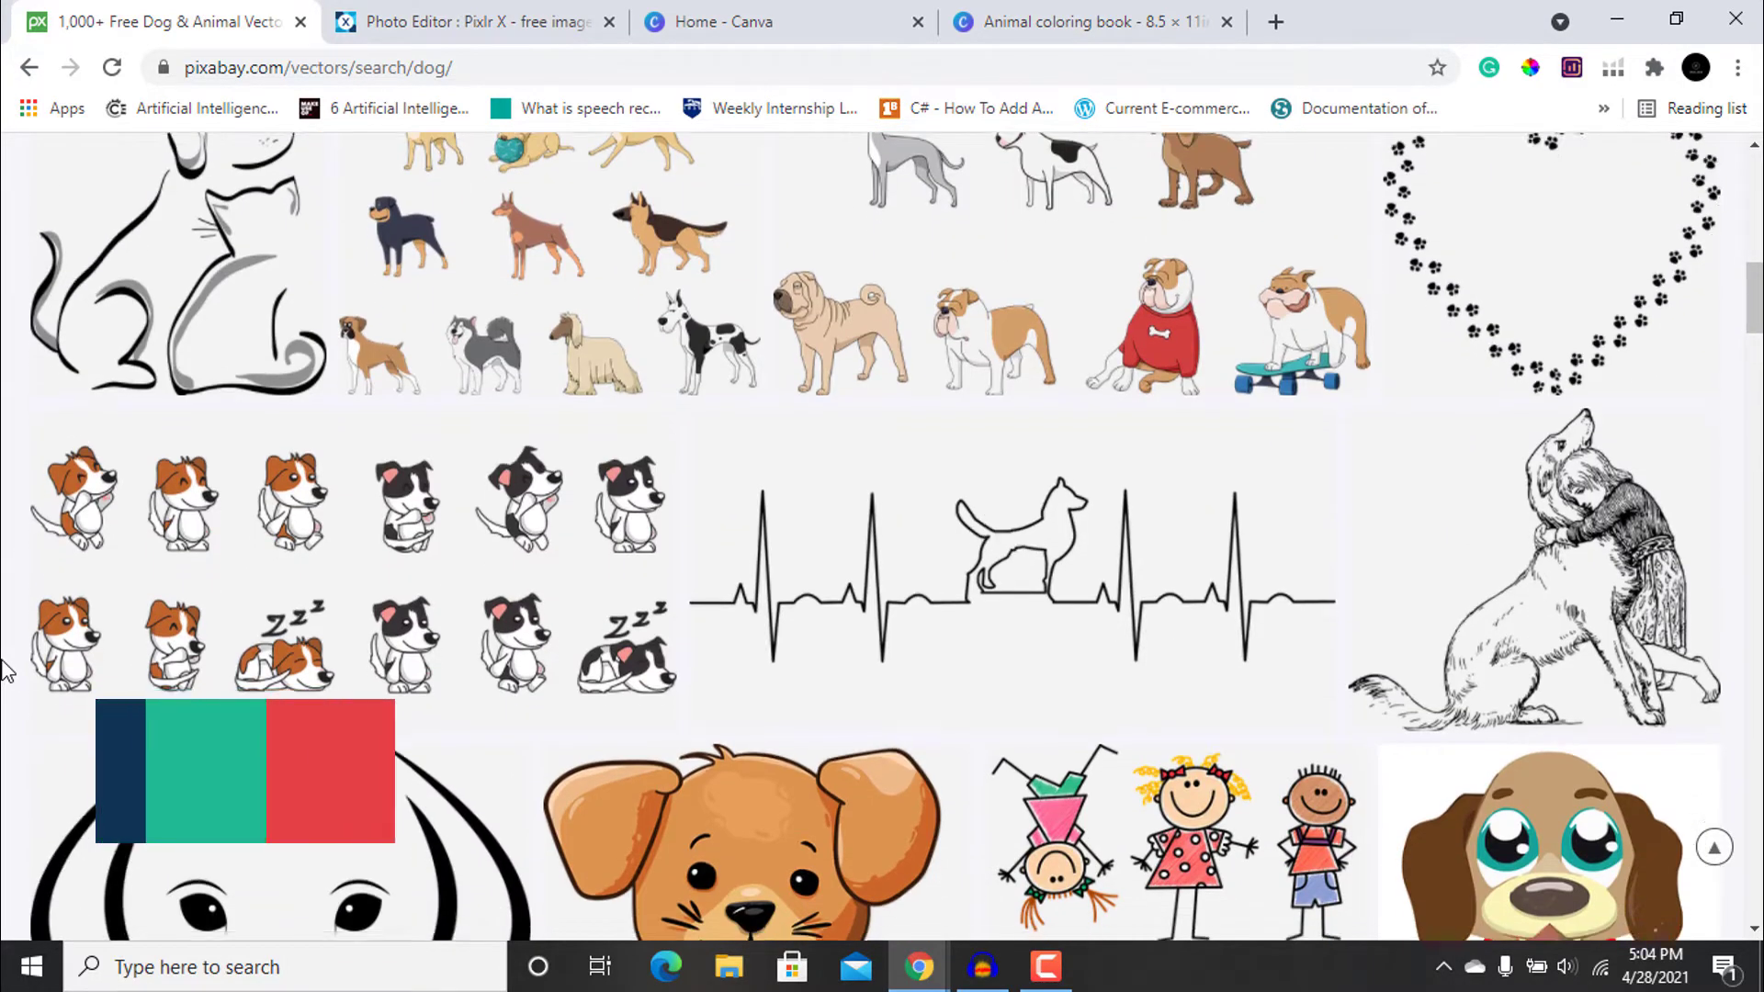
pyautogui.scroll(-2, 4, 670)
pyautogui.scroll(-2, 5, 670)
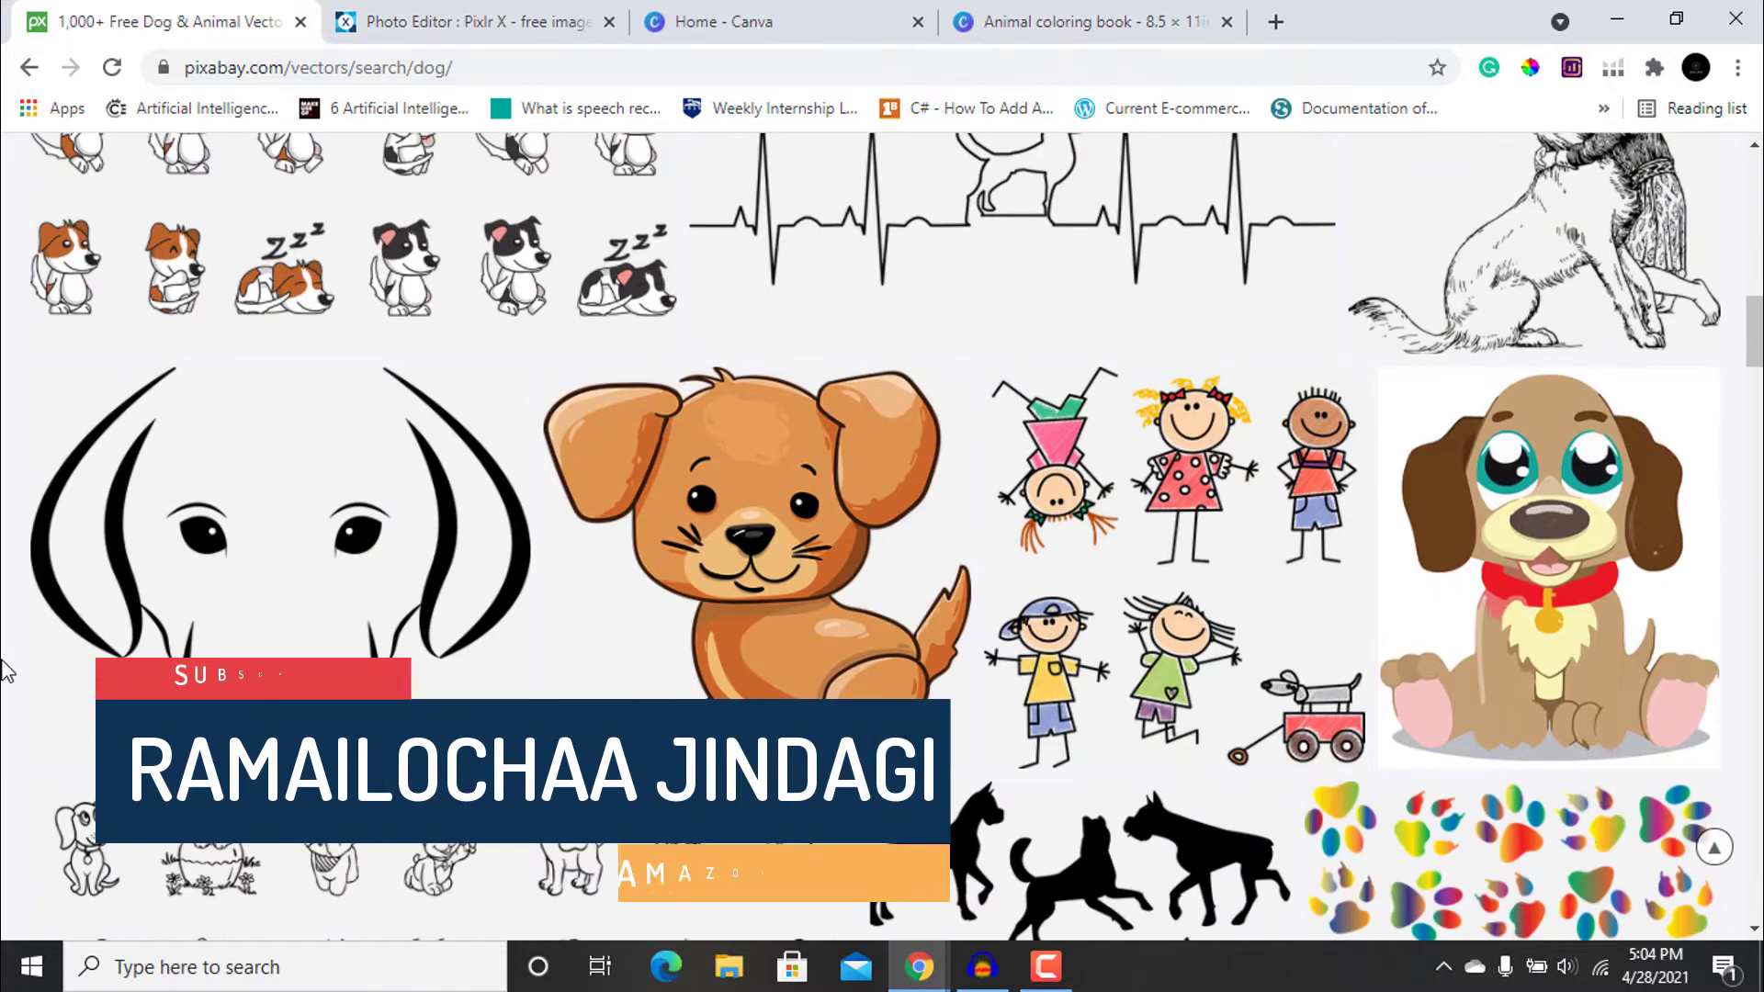
pyautogui.scroll(-2, 4, 671)
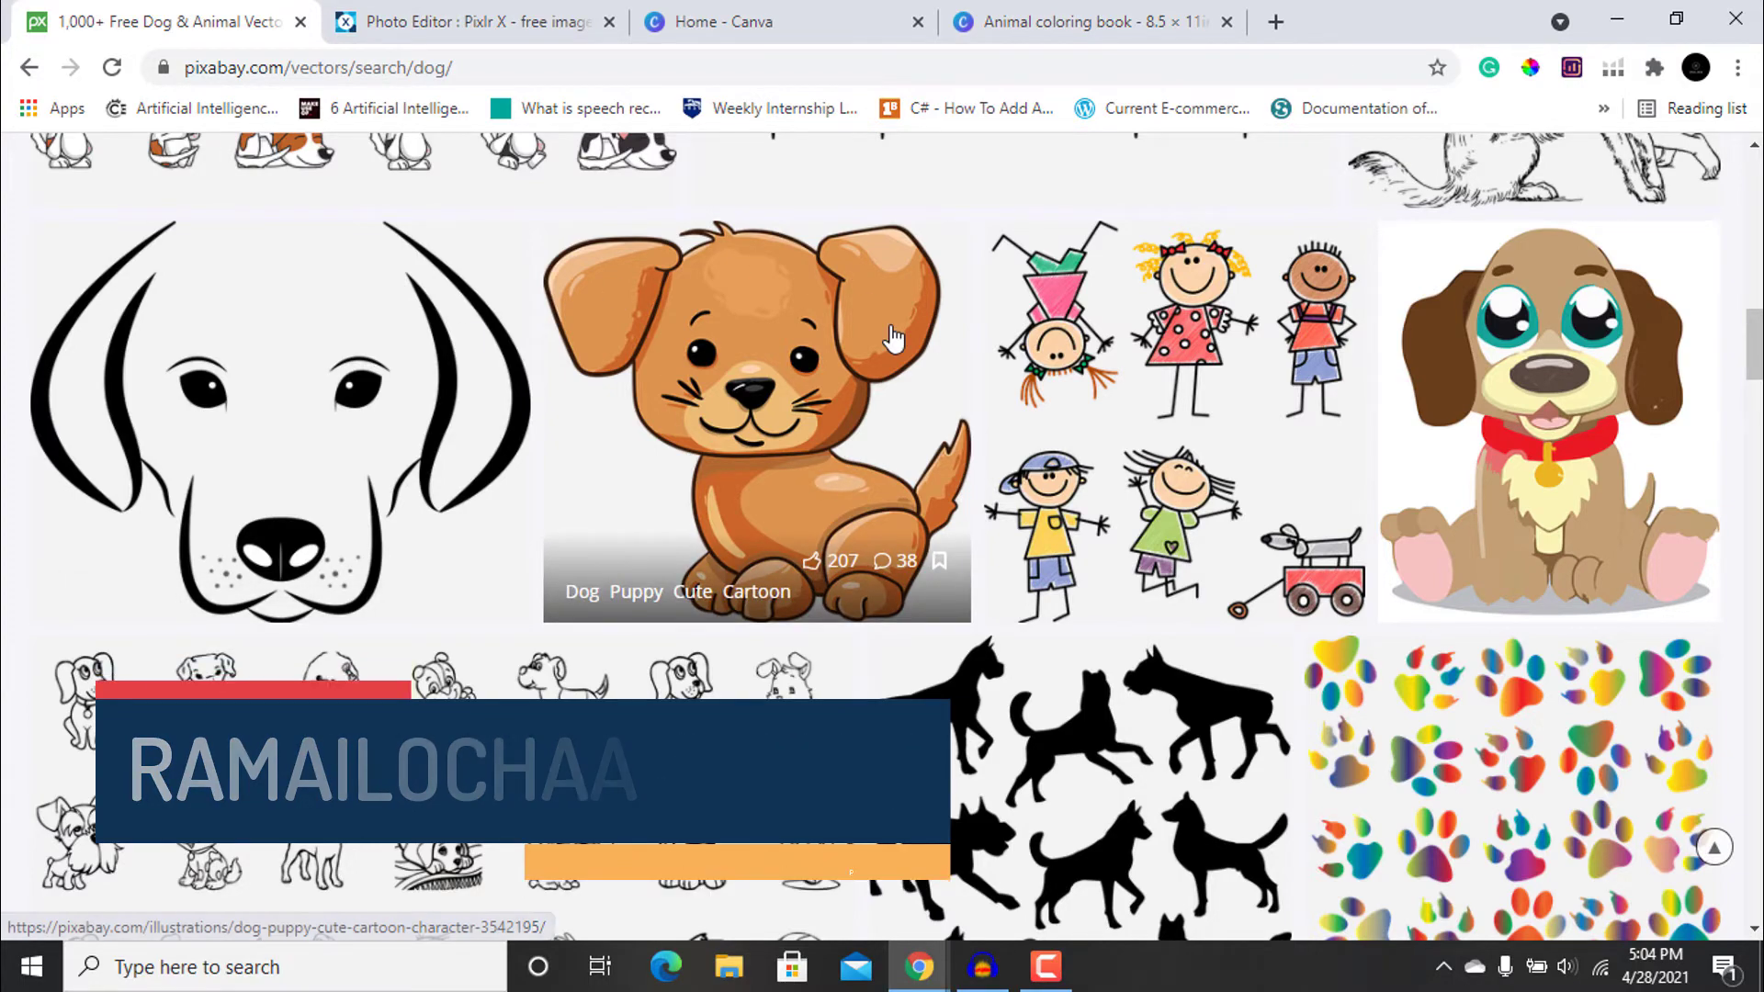
# Compare the cartoon dog drawings in the results, including the orange puppy, the Christmas dog and the brown puppy with a red collar
pyautogui.scroll(5, 891, 338)
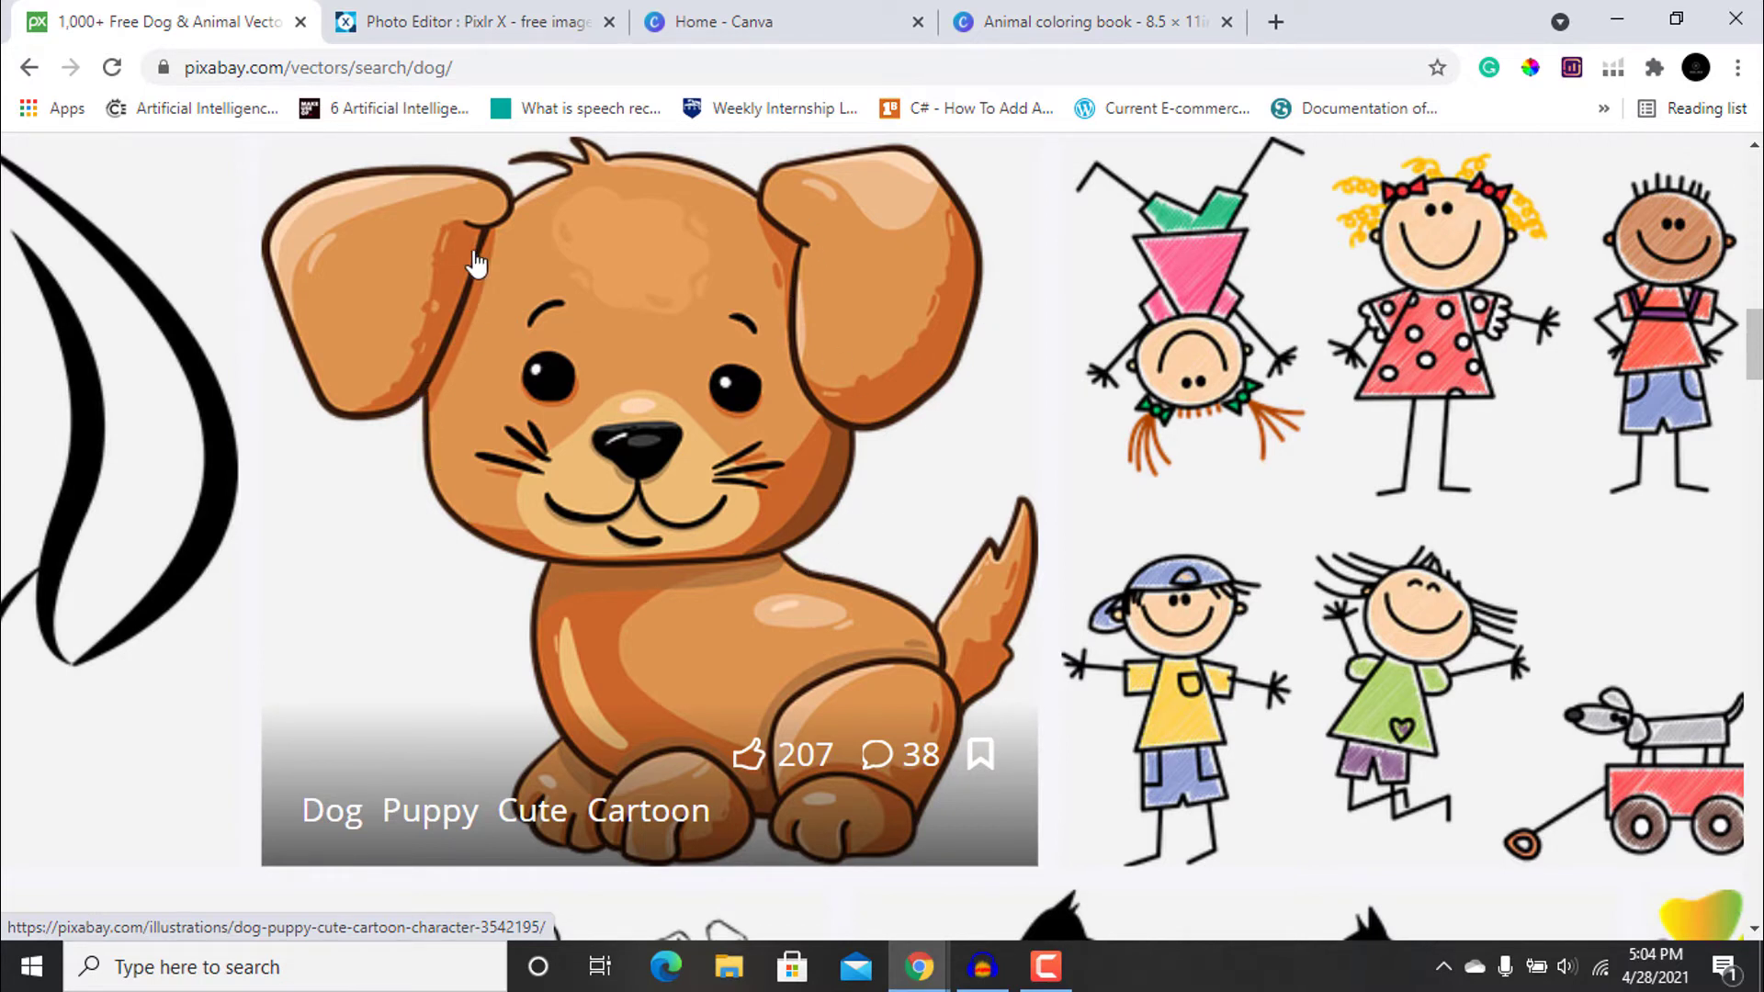
pyautogui.scroll(-2, 689, 630)
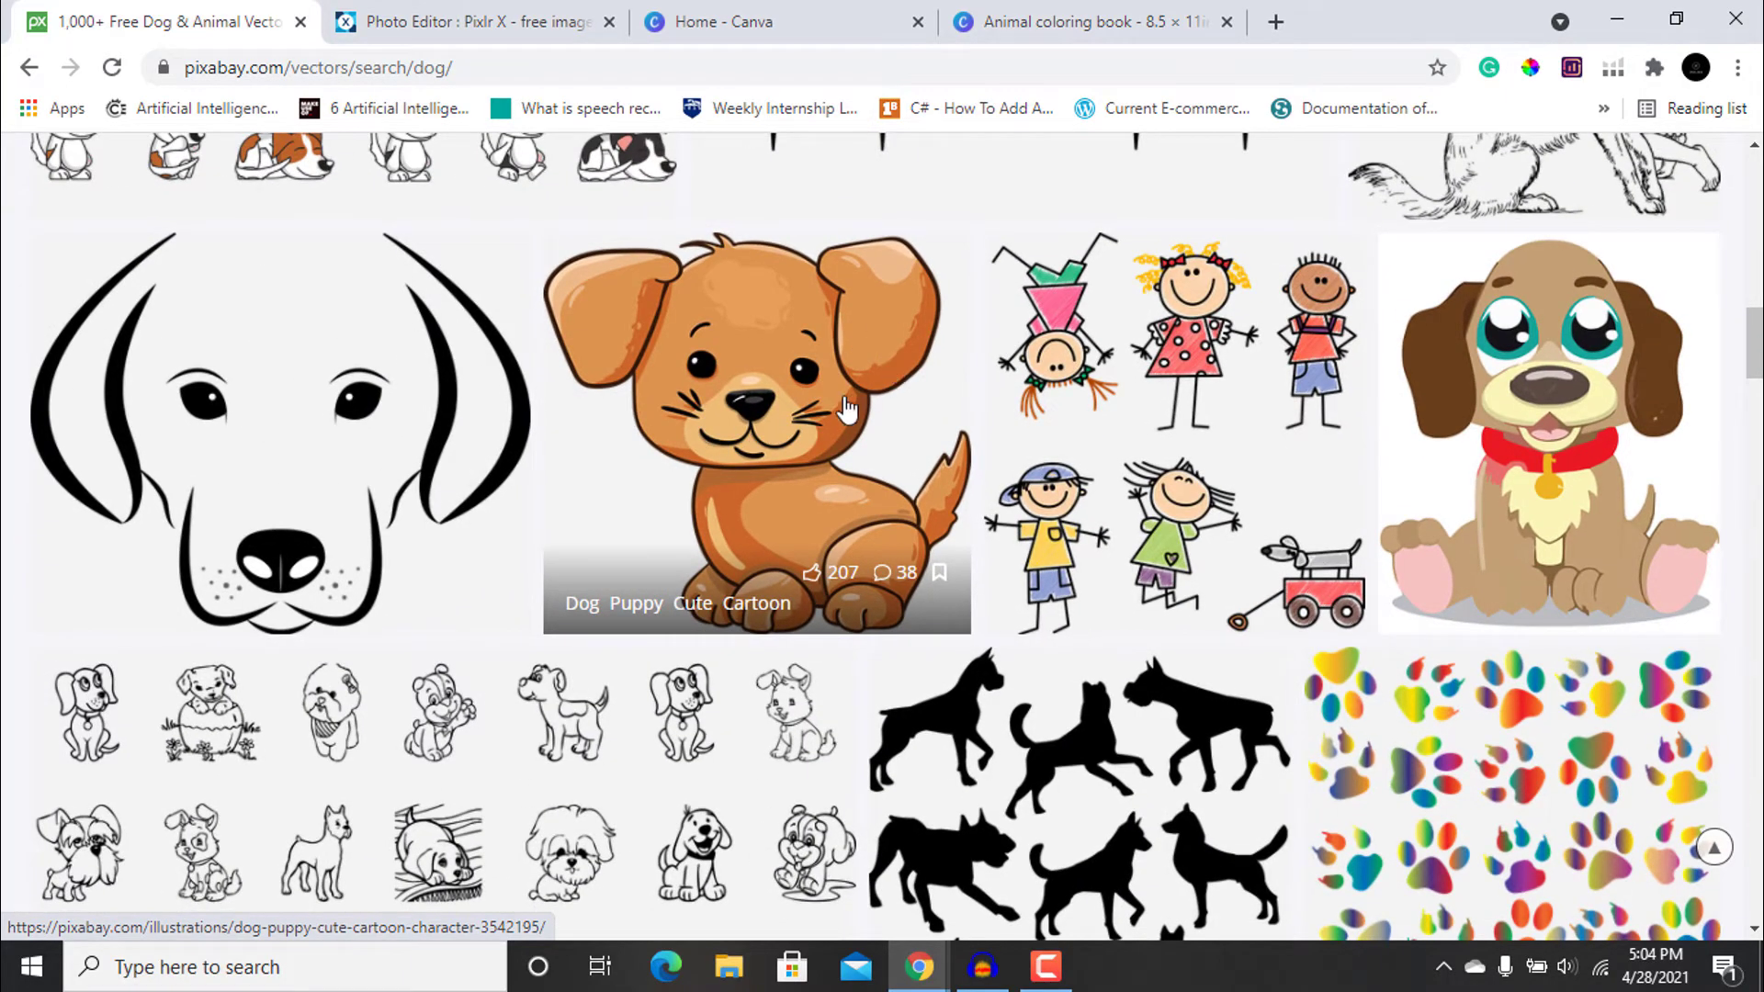
pyautogui.scroll(-6, 823, 432)
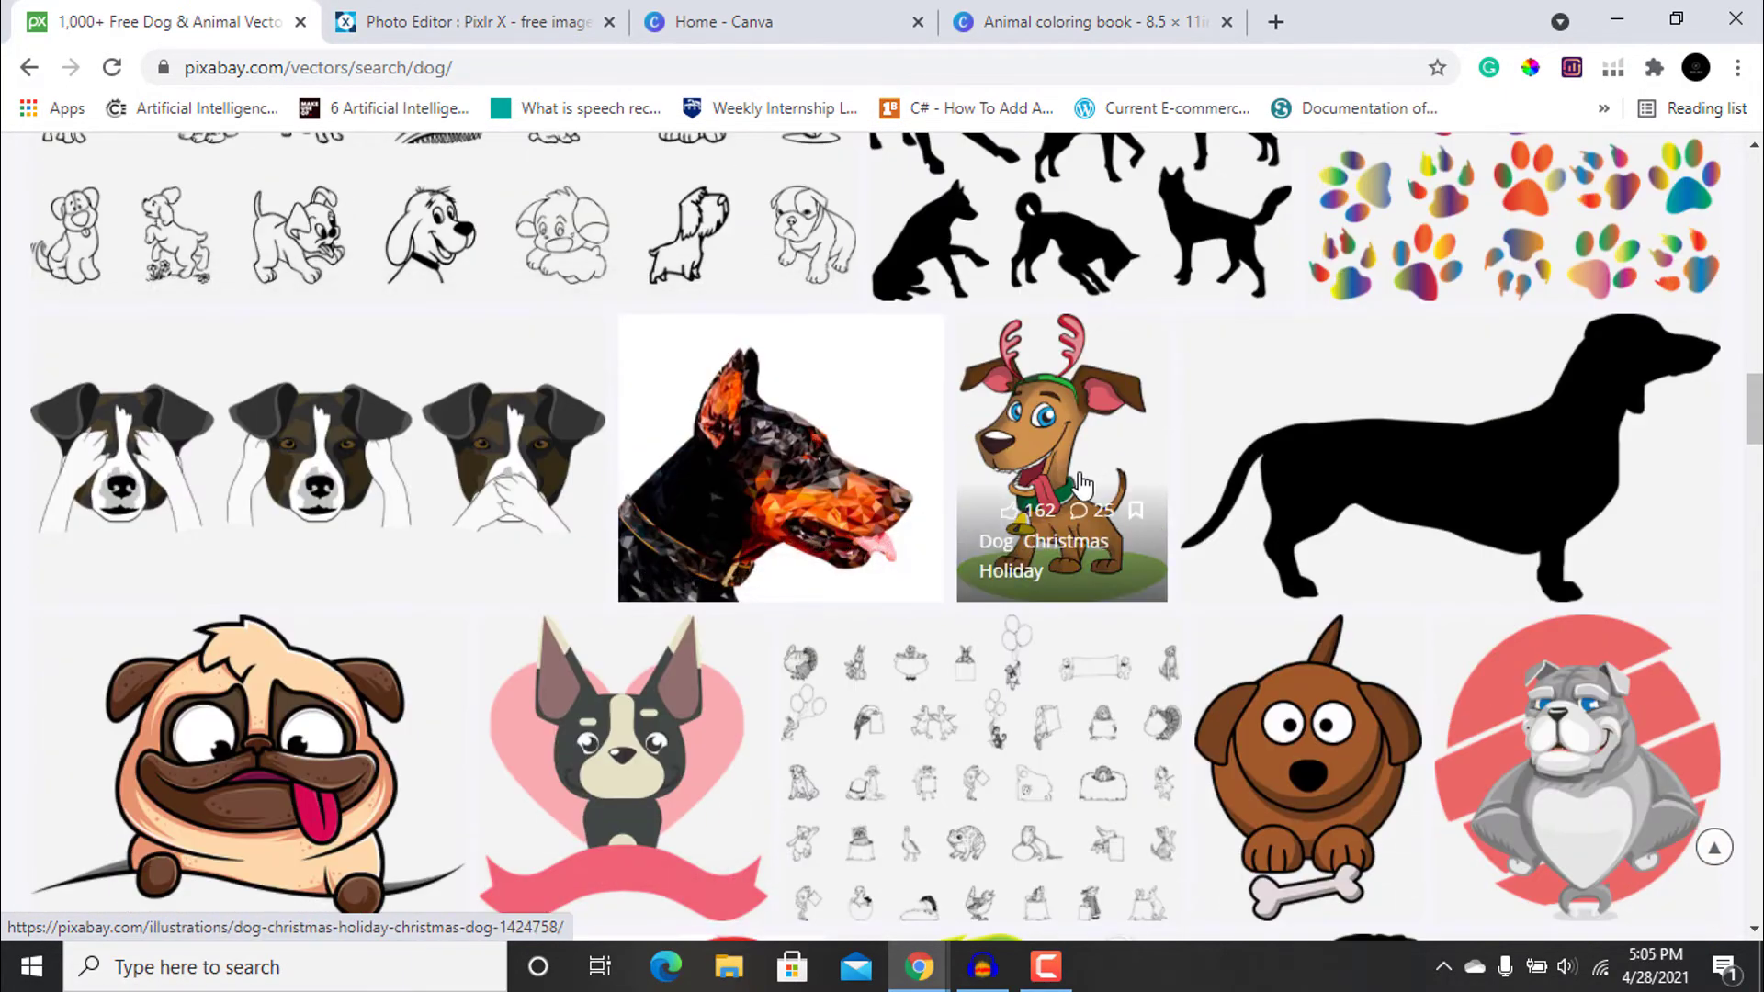
pyautogui.scroll(3, 1082, 485)
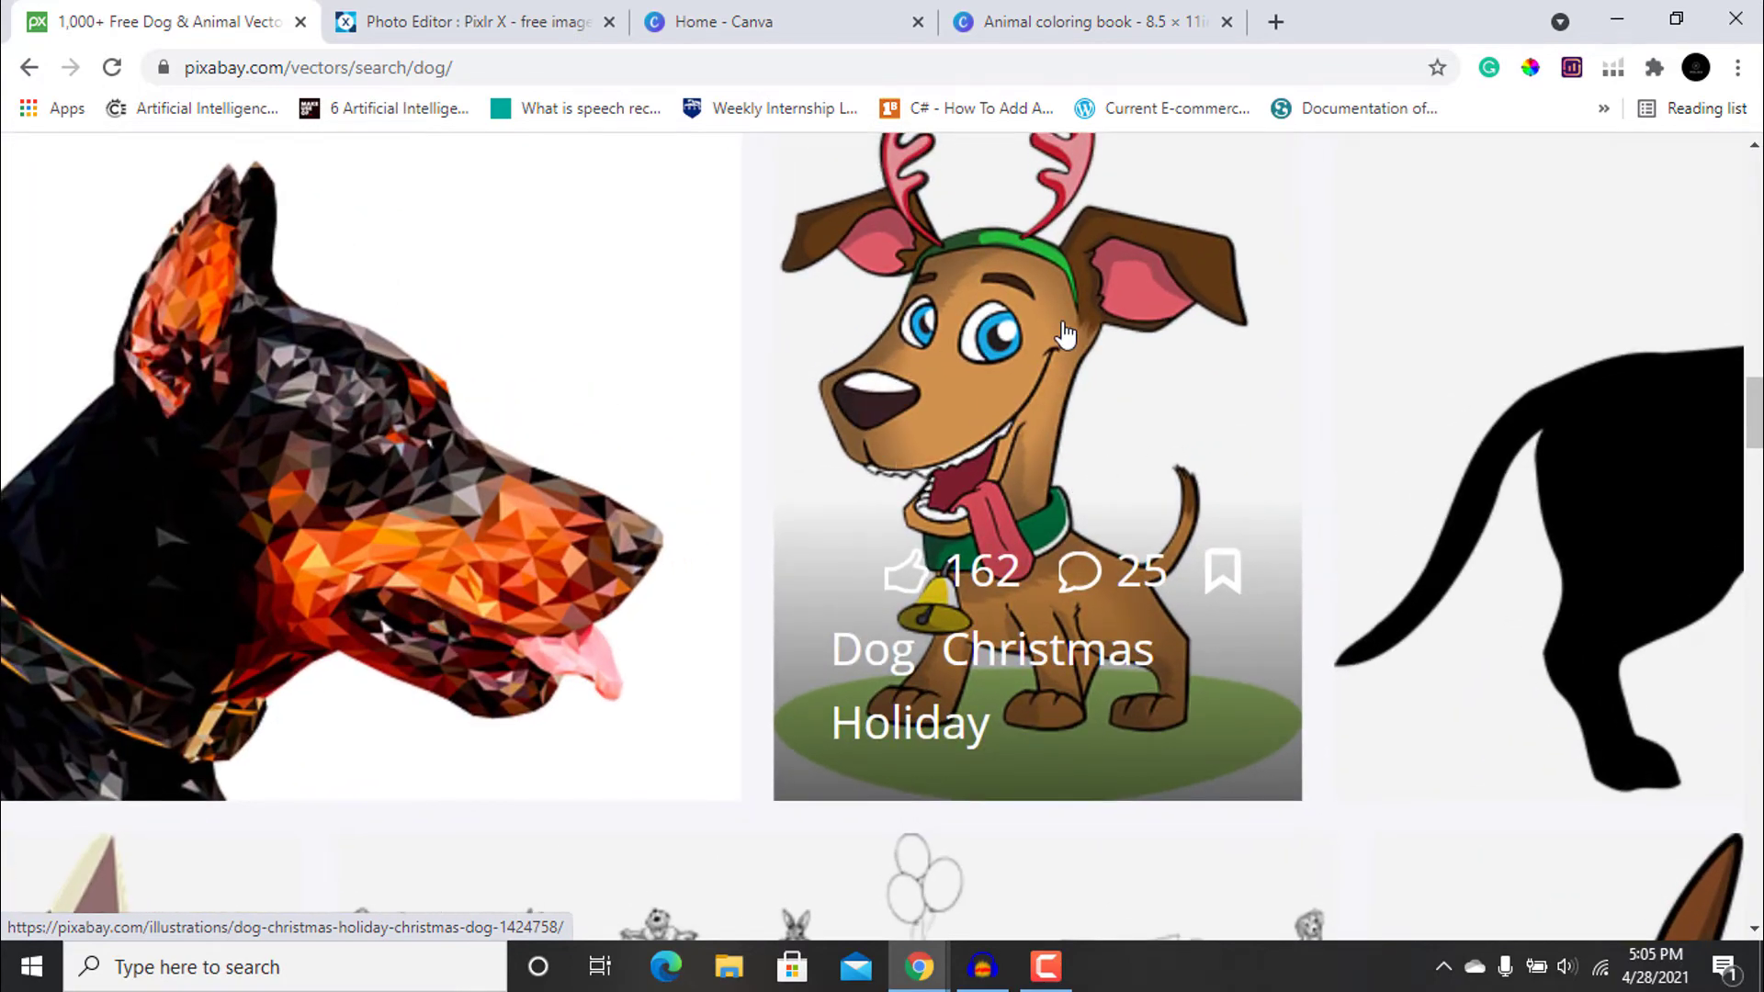
pyautogui.scroll(-3, 1065, 333)
pyautogui.scroll(-3, 679, 679)
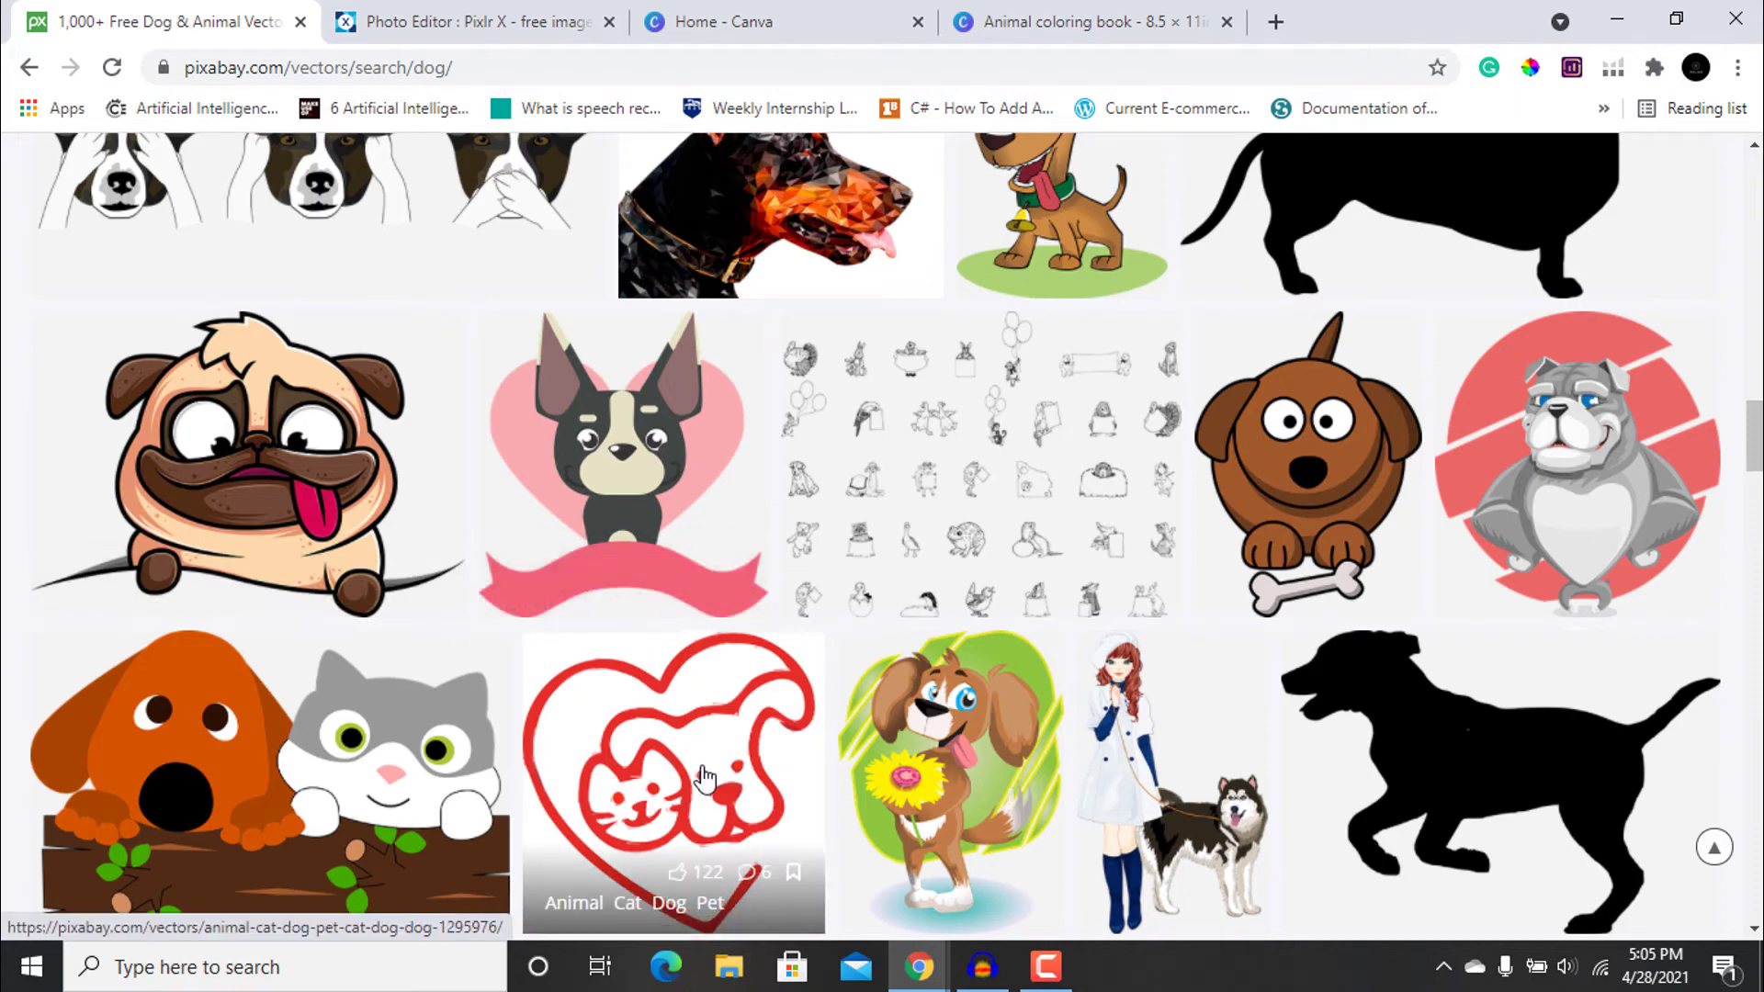
pyautogui.scroll(-1, 971, 641)
pyautogui.scroll(10, 971, 641)
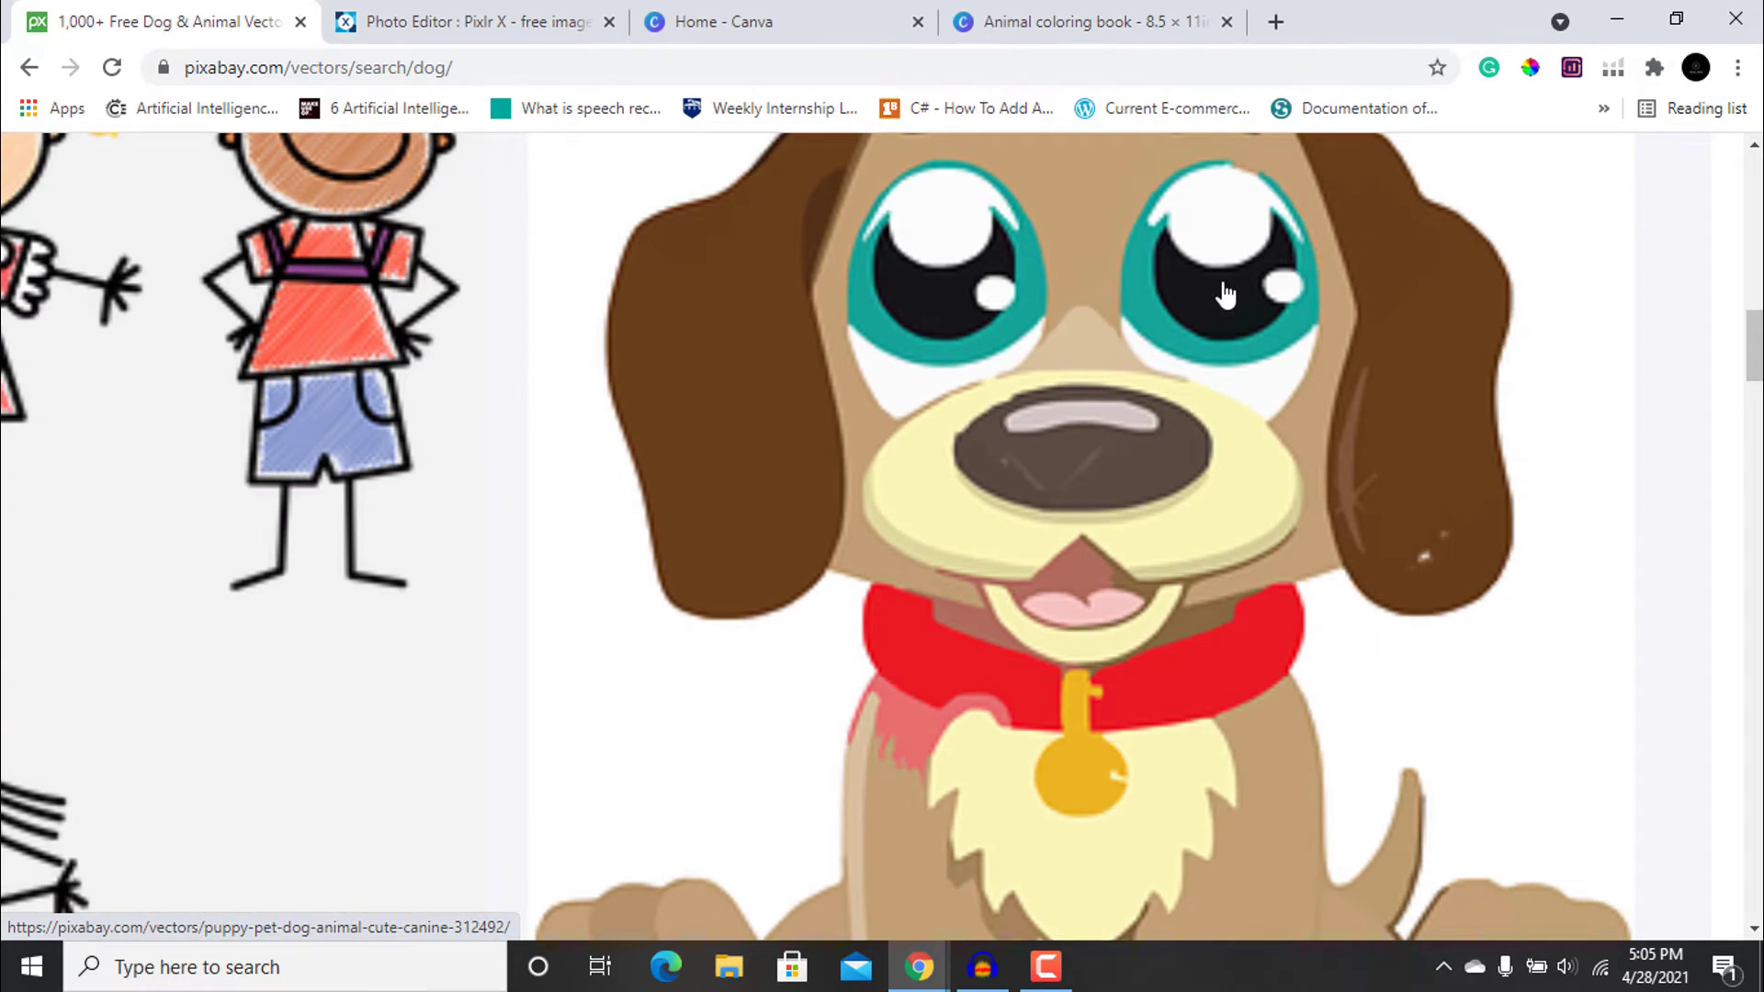
pyautogui.scroll(2, 1129, 352)
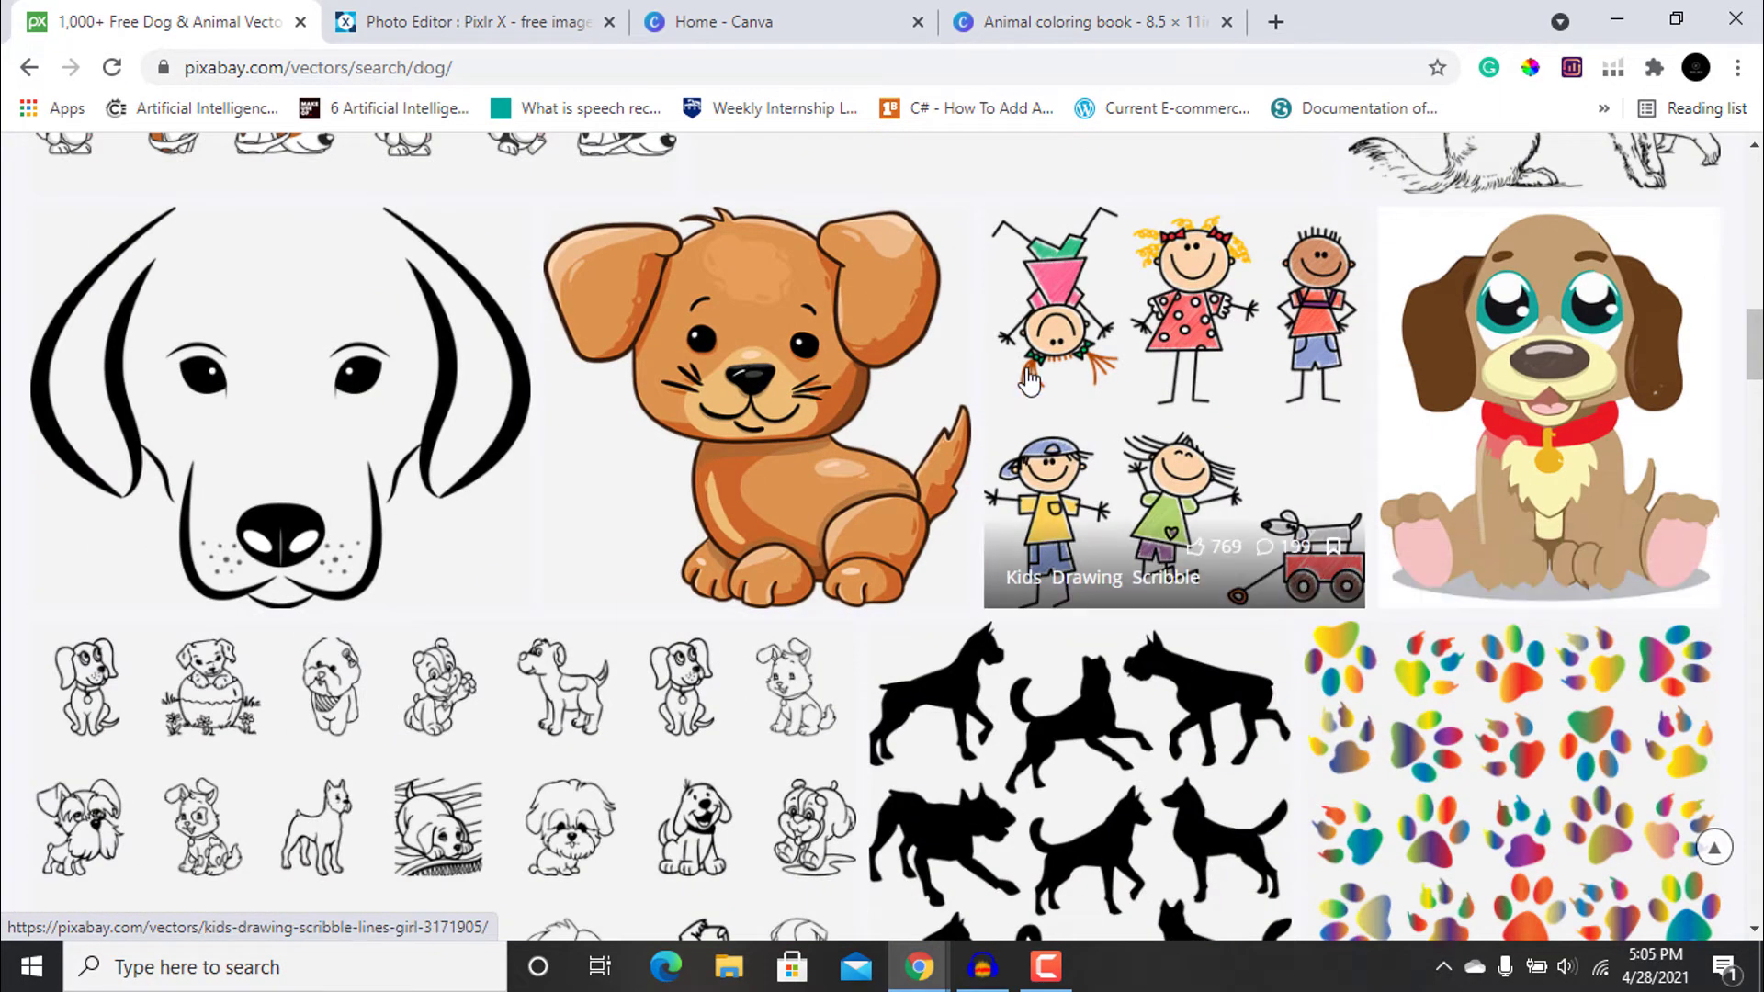
# Open the orange cartoon puppy image in its own tab, download it as a 1920×1801 PNG, and close that tab
pyautogui.keyDown('ctrl'); pyautogui.click(813, 398); pyautogui.keyUp('ctrl')
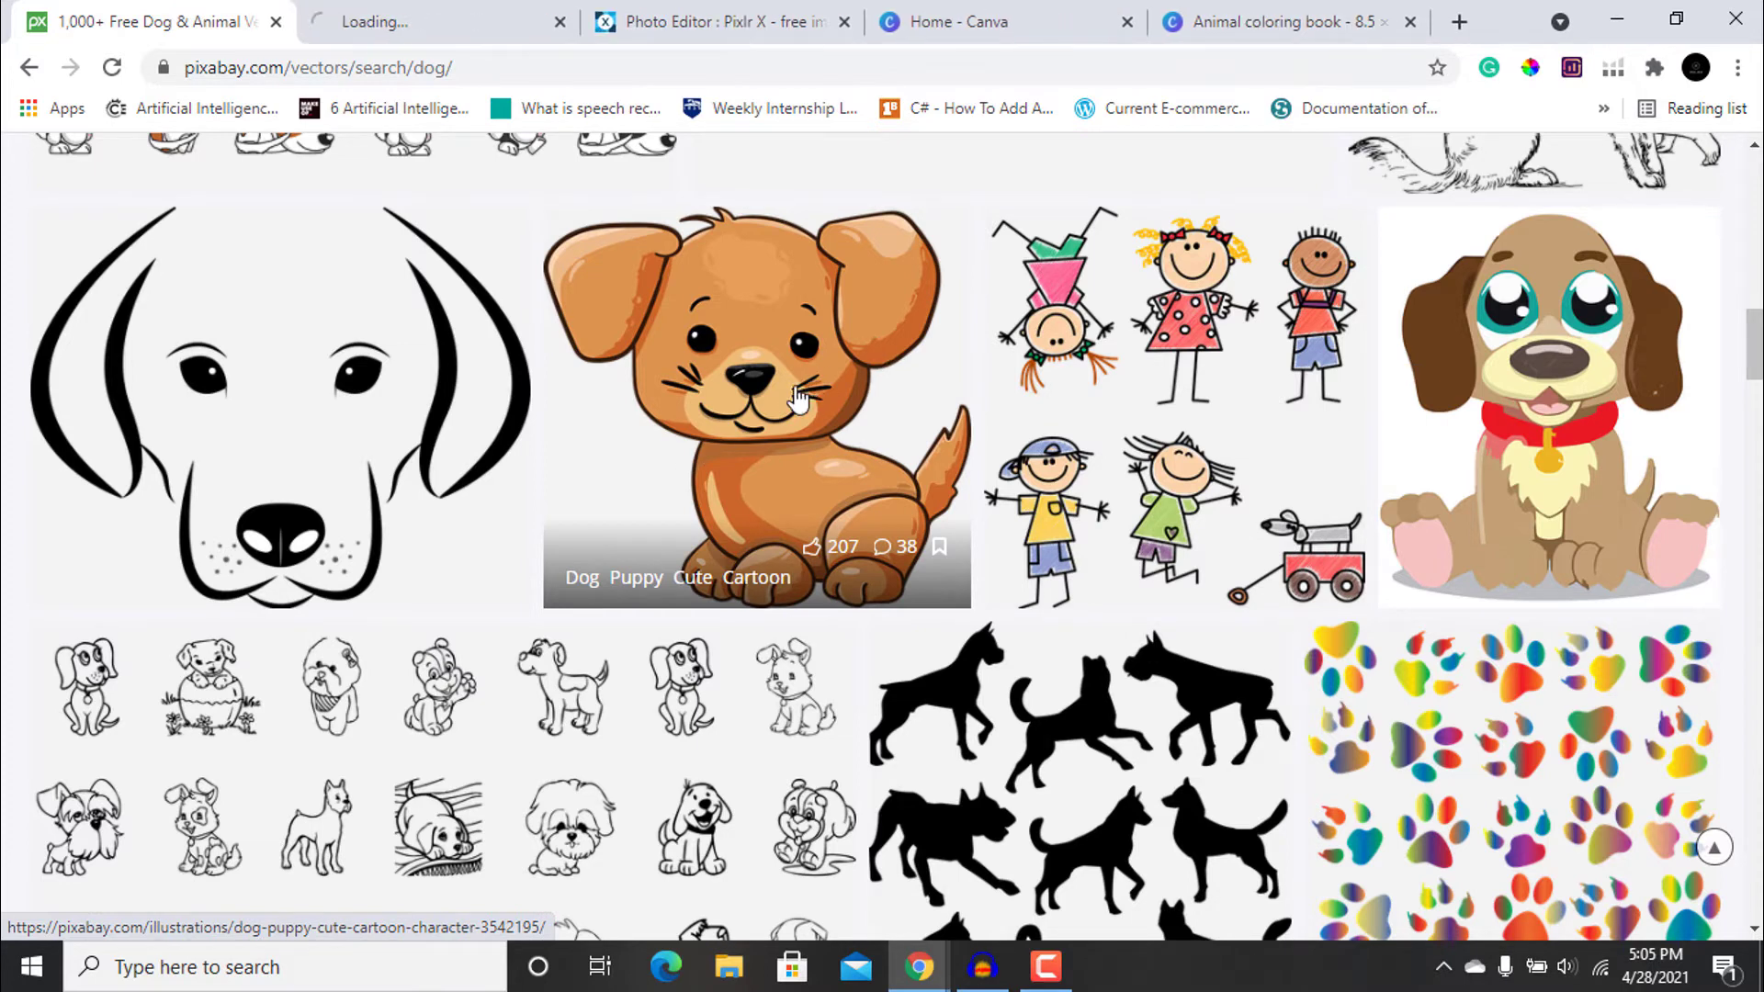
pyautogui.hotkey('ctrl', 'Tab')
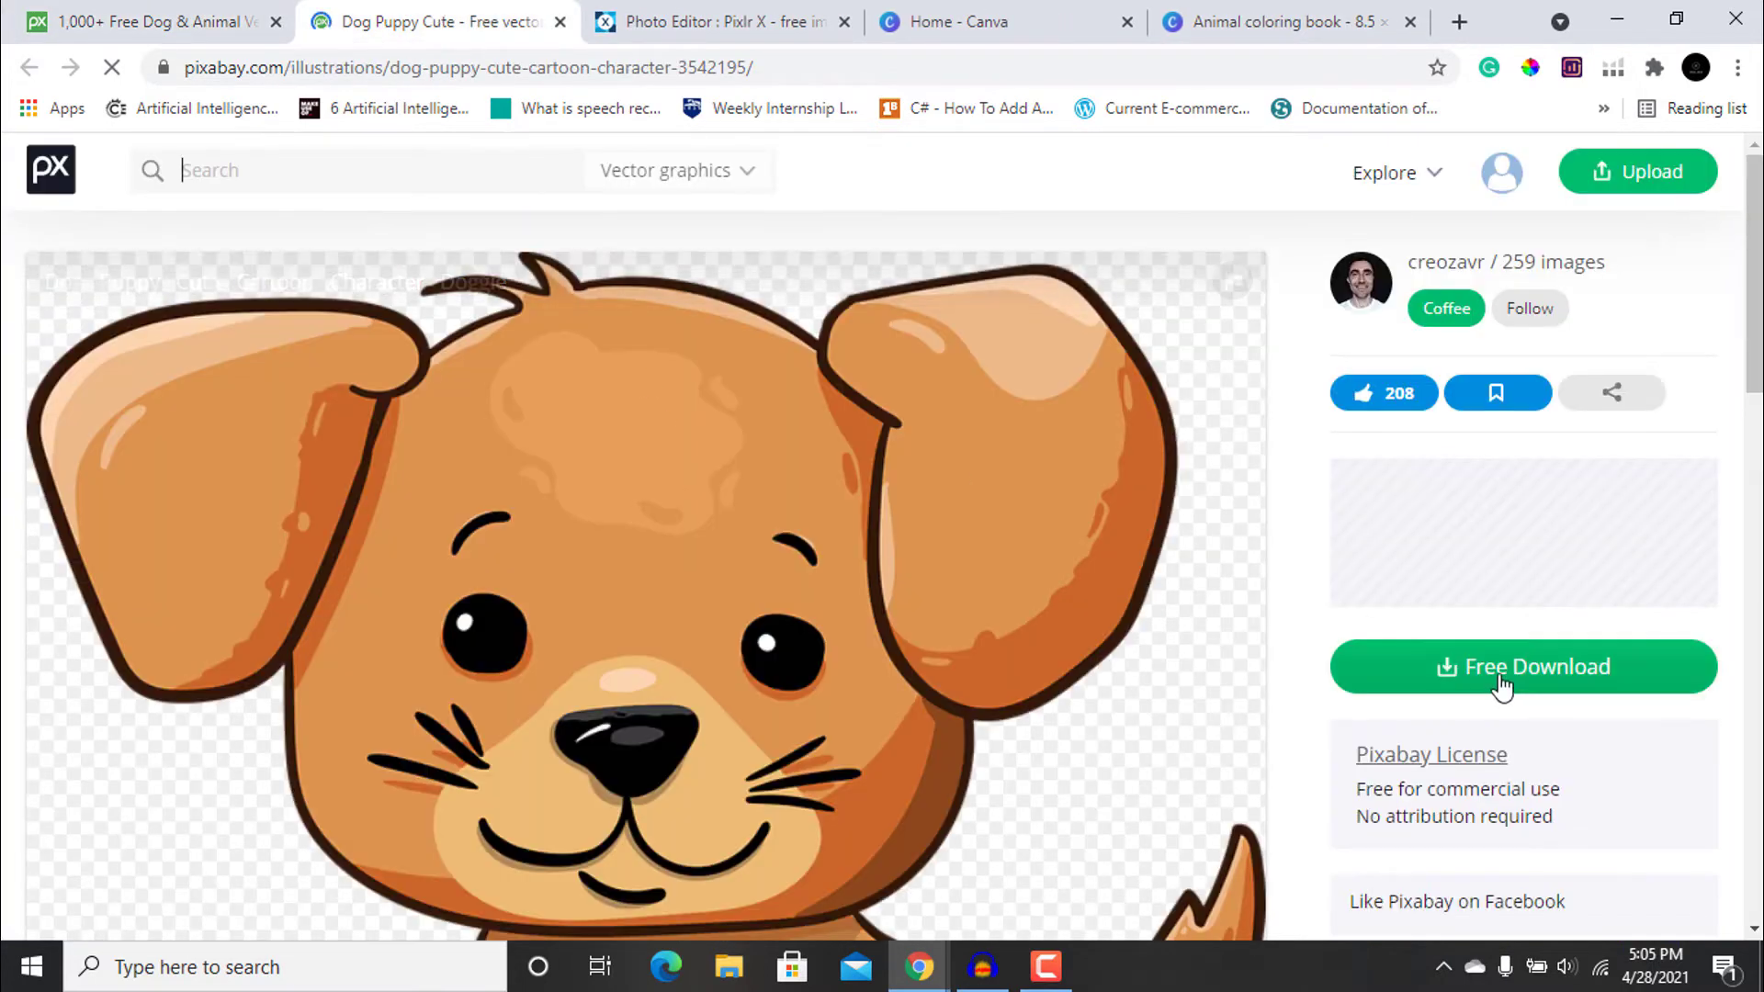
pyautogui.click(1466, 677)
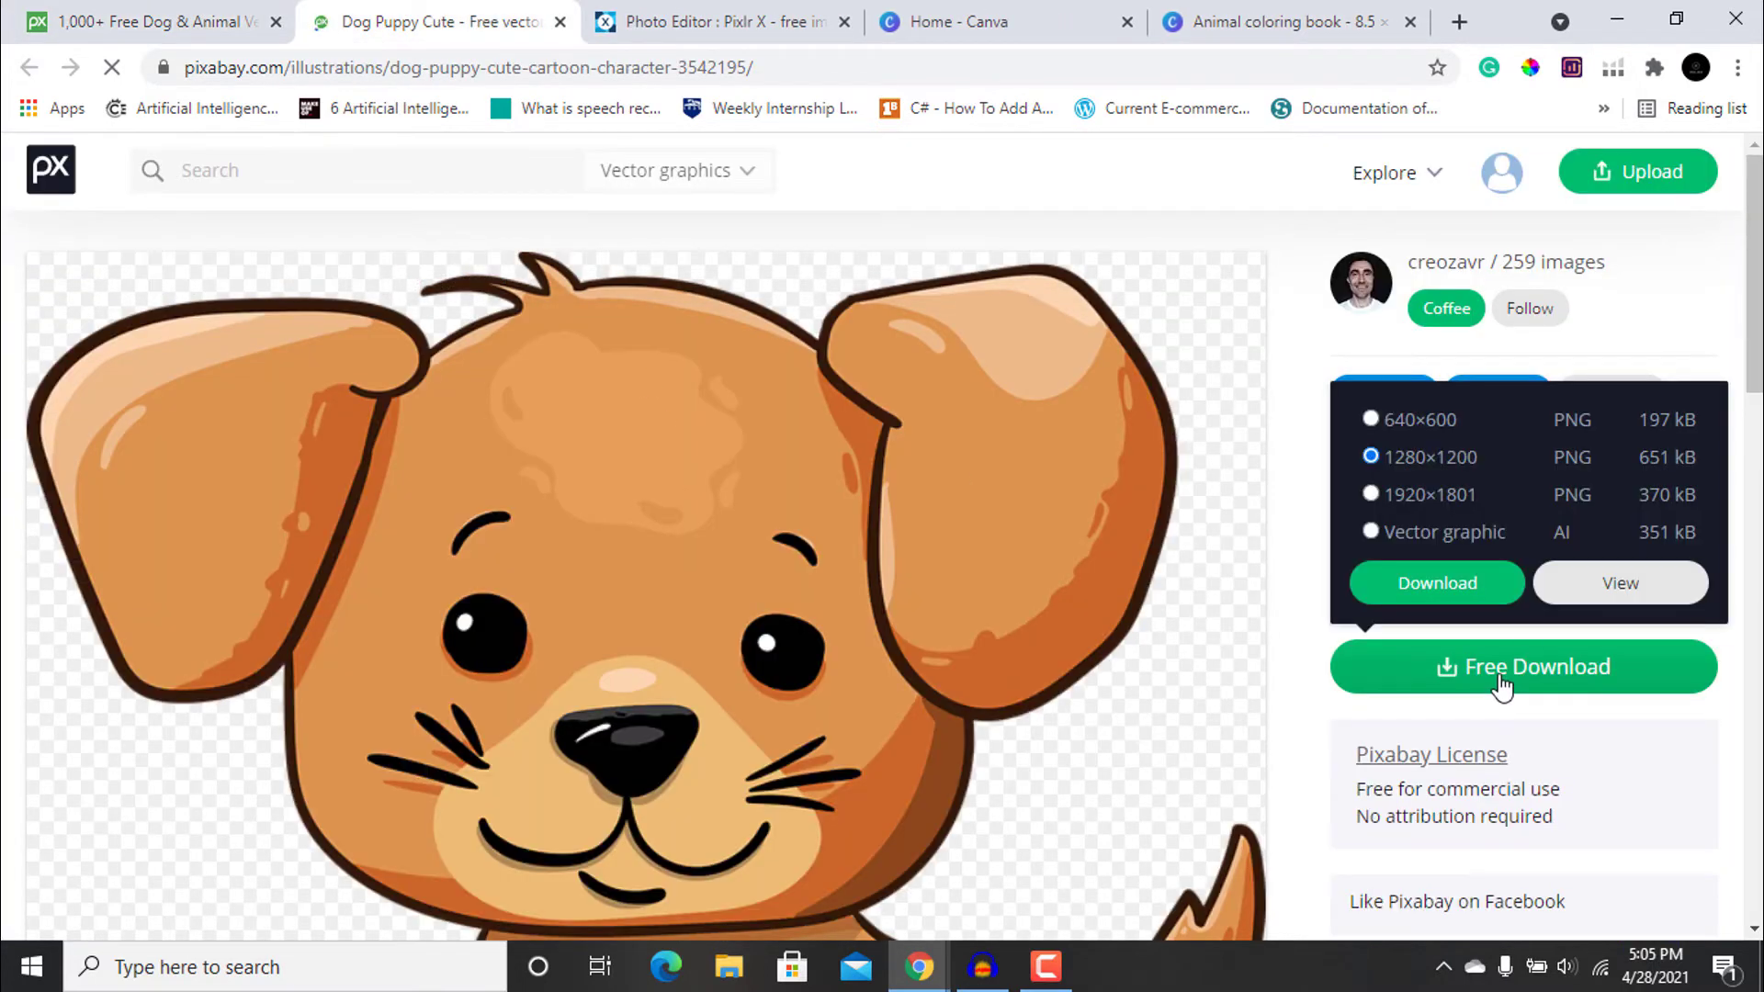
pyautogui.click(1438, 496)
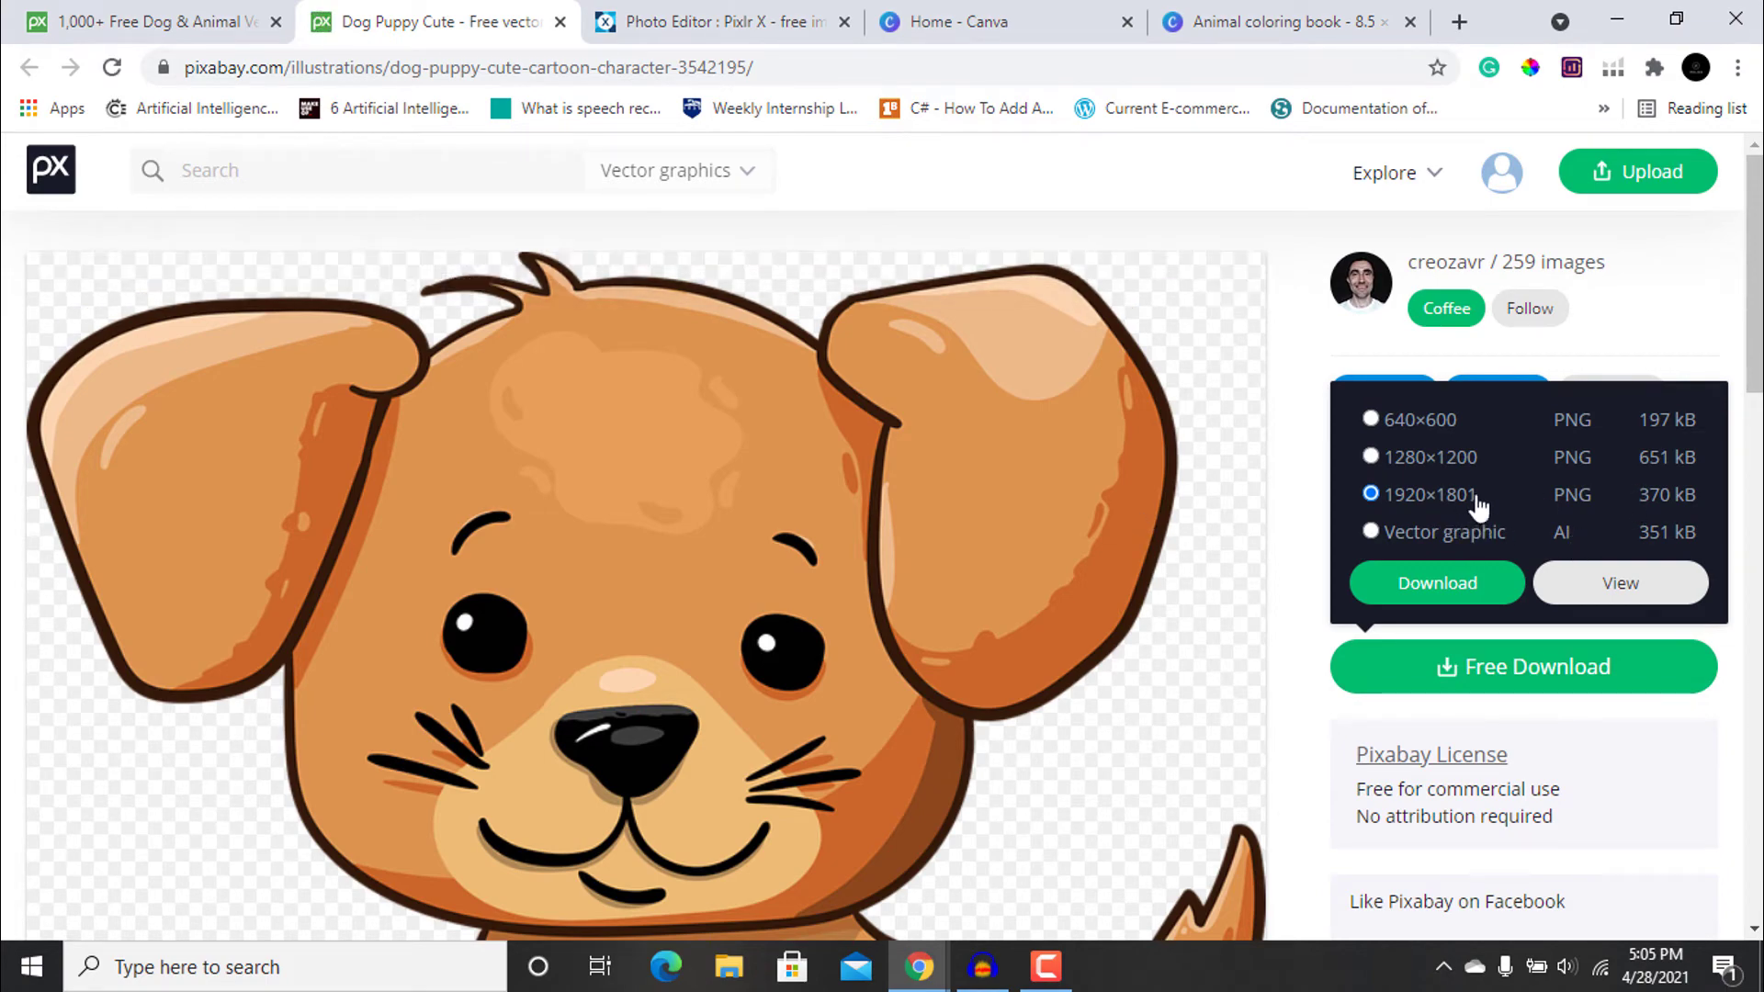
pyautogui.click(1450, 584)
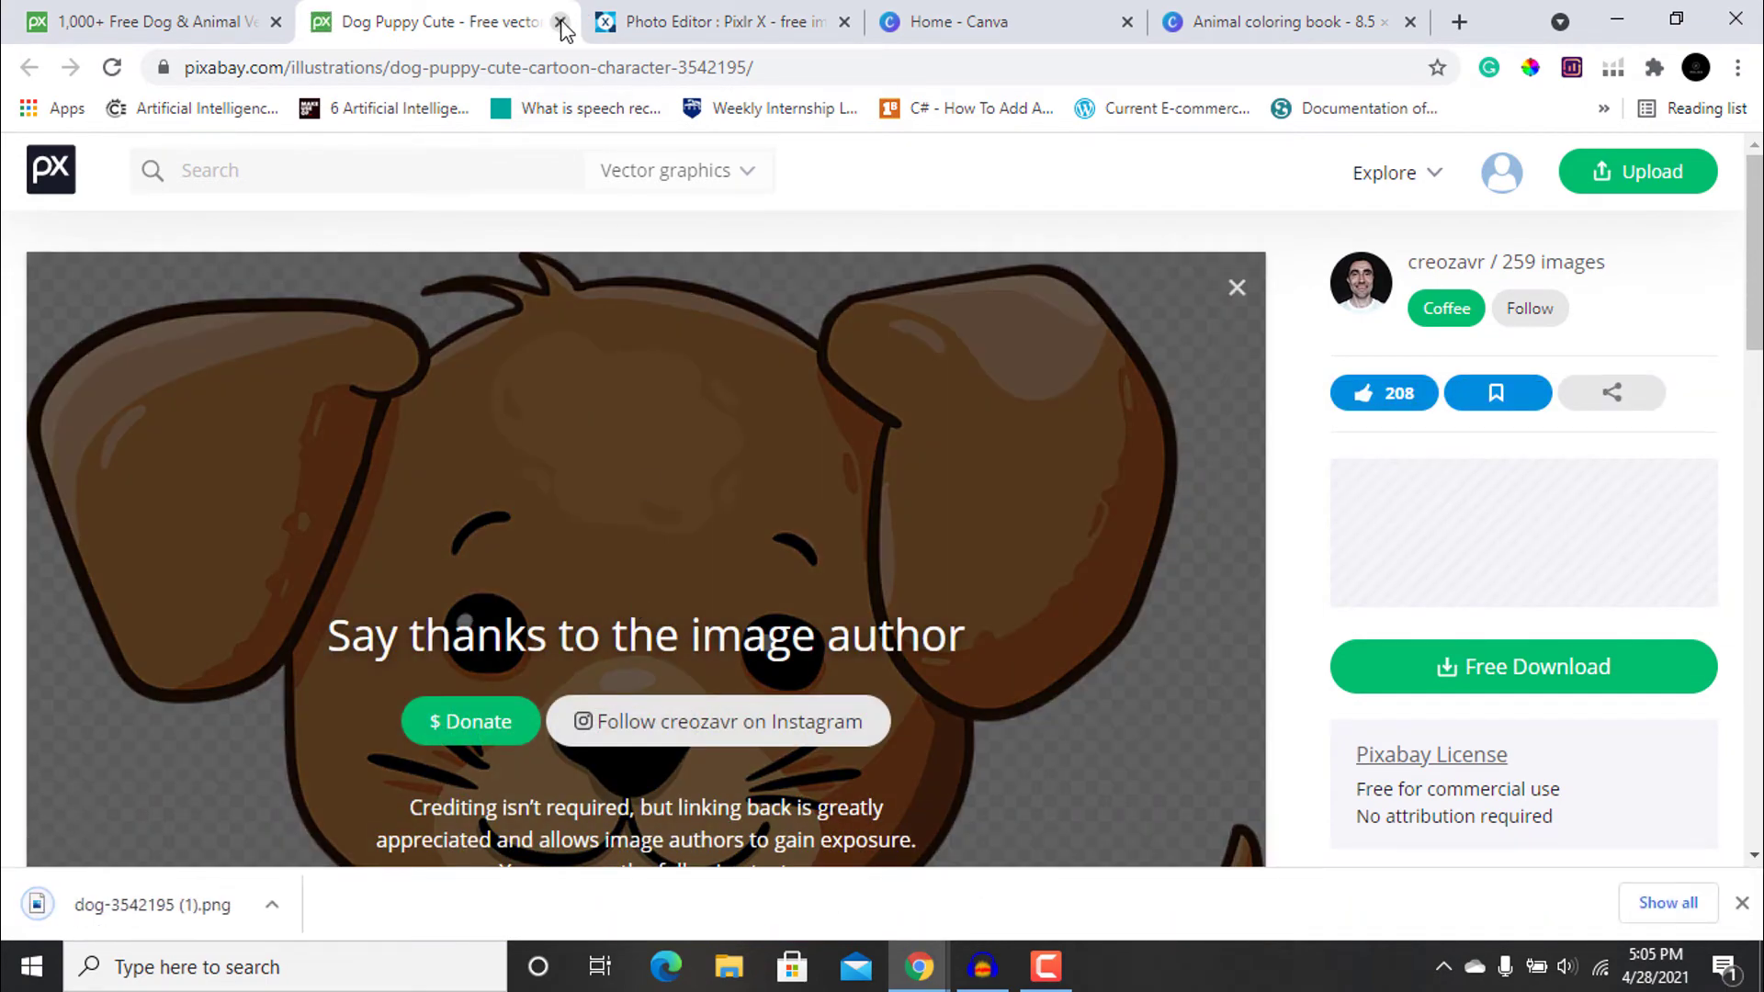
pyautogui.click(560, 21)
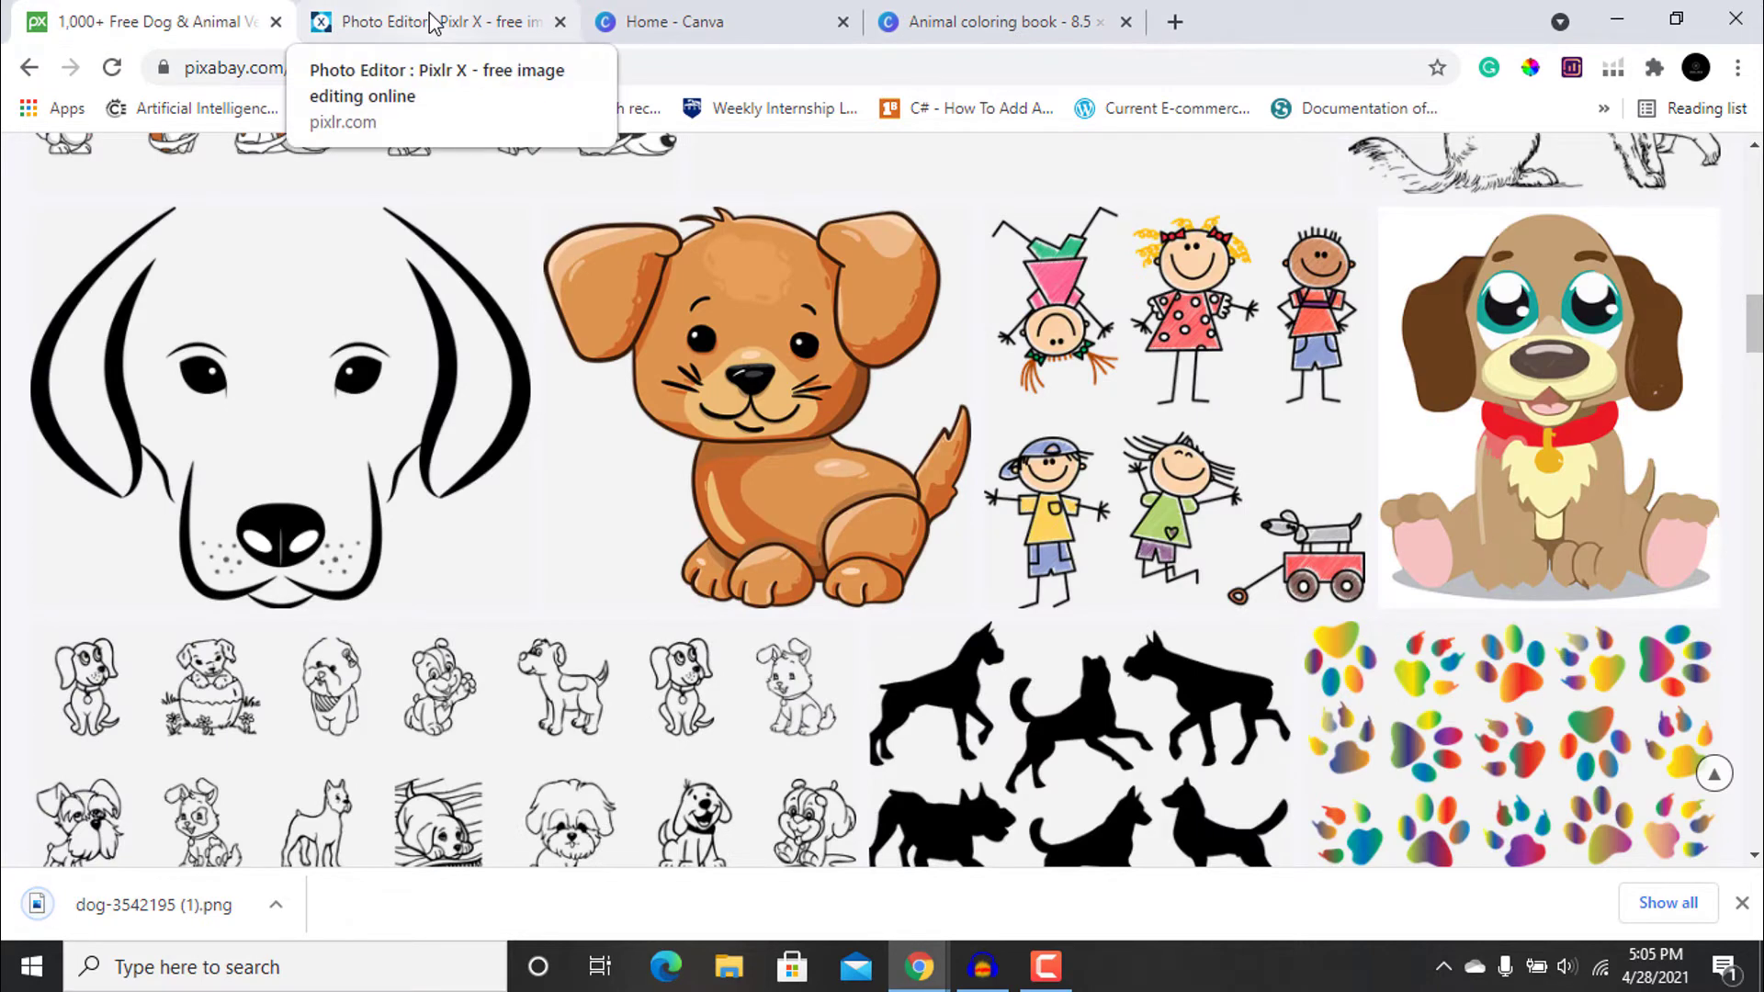
# Switch to Pixlr X, open the downloaded dog-3542195 (1).png for editing, and dismiss the advertisement covering it
pyautogui.click(431, 21)
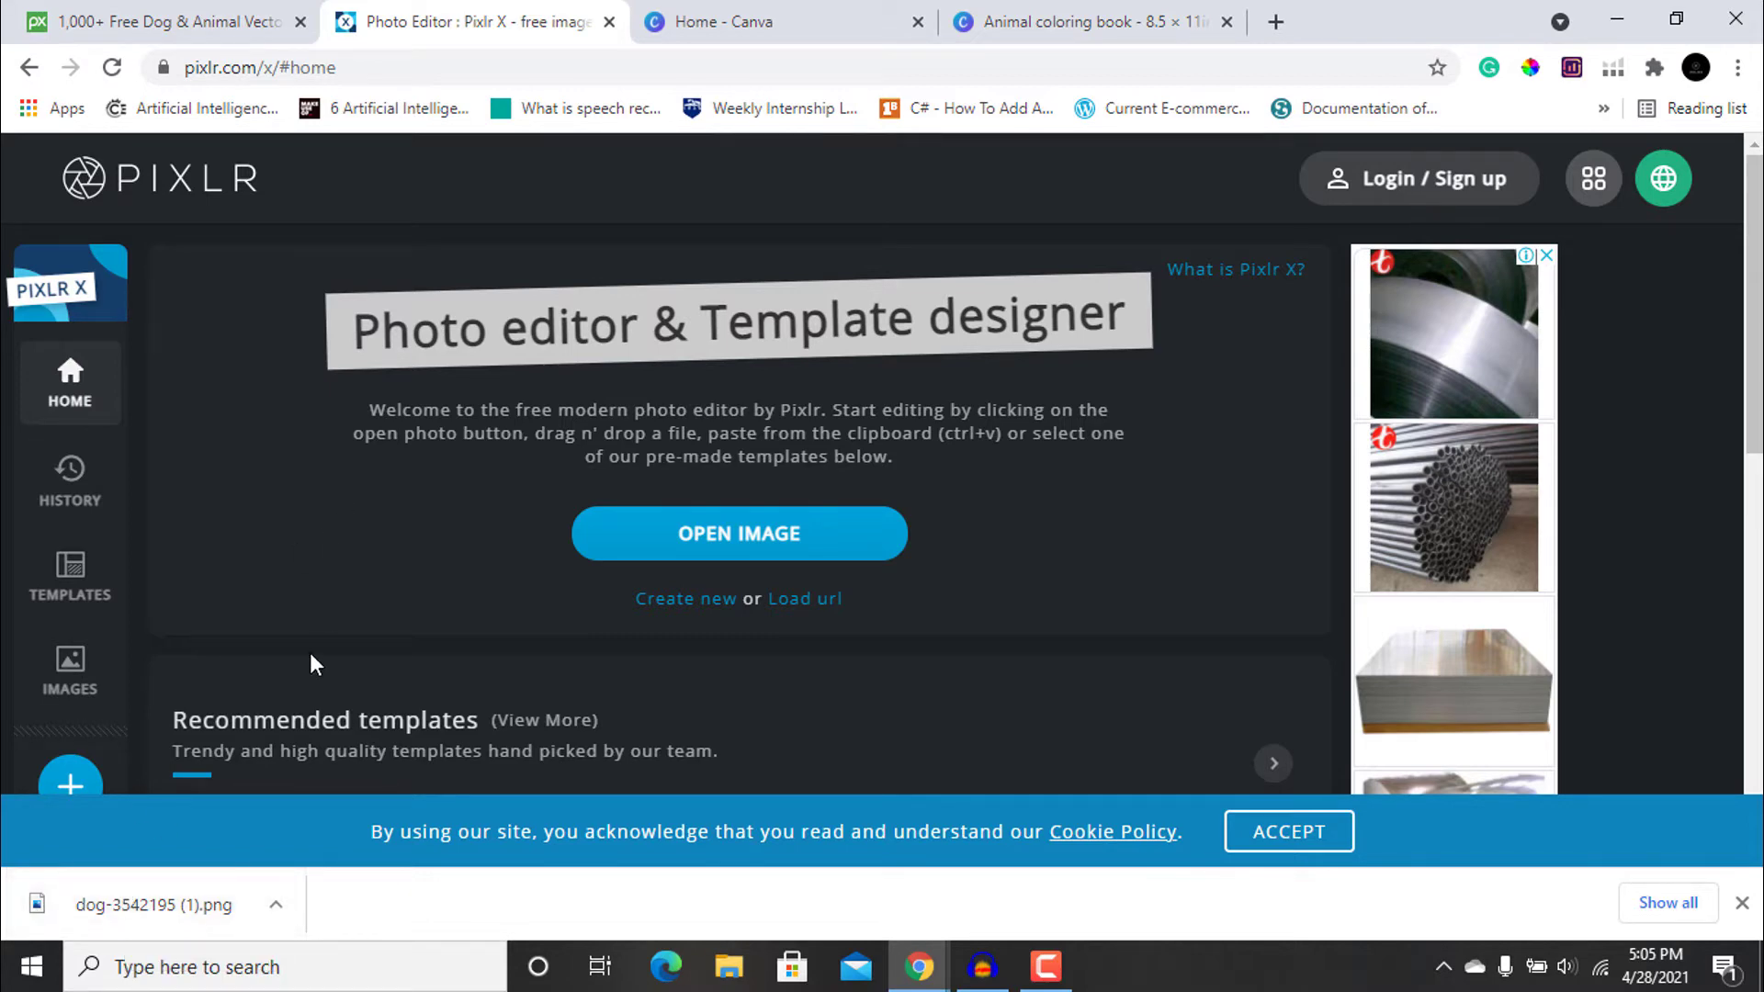
pyautogui.moveTo(146, 917); pyautogui.dragTo(656, 415)
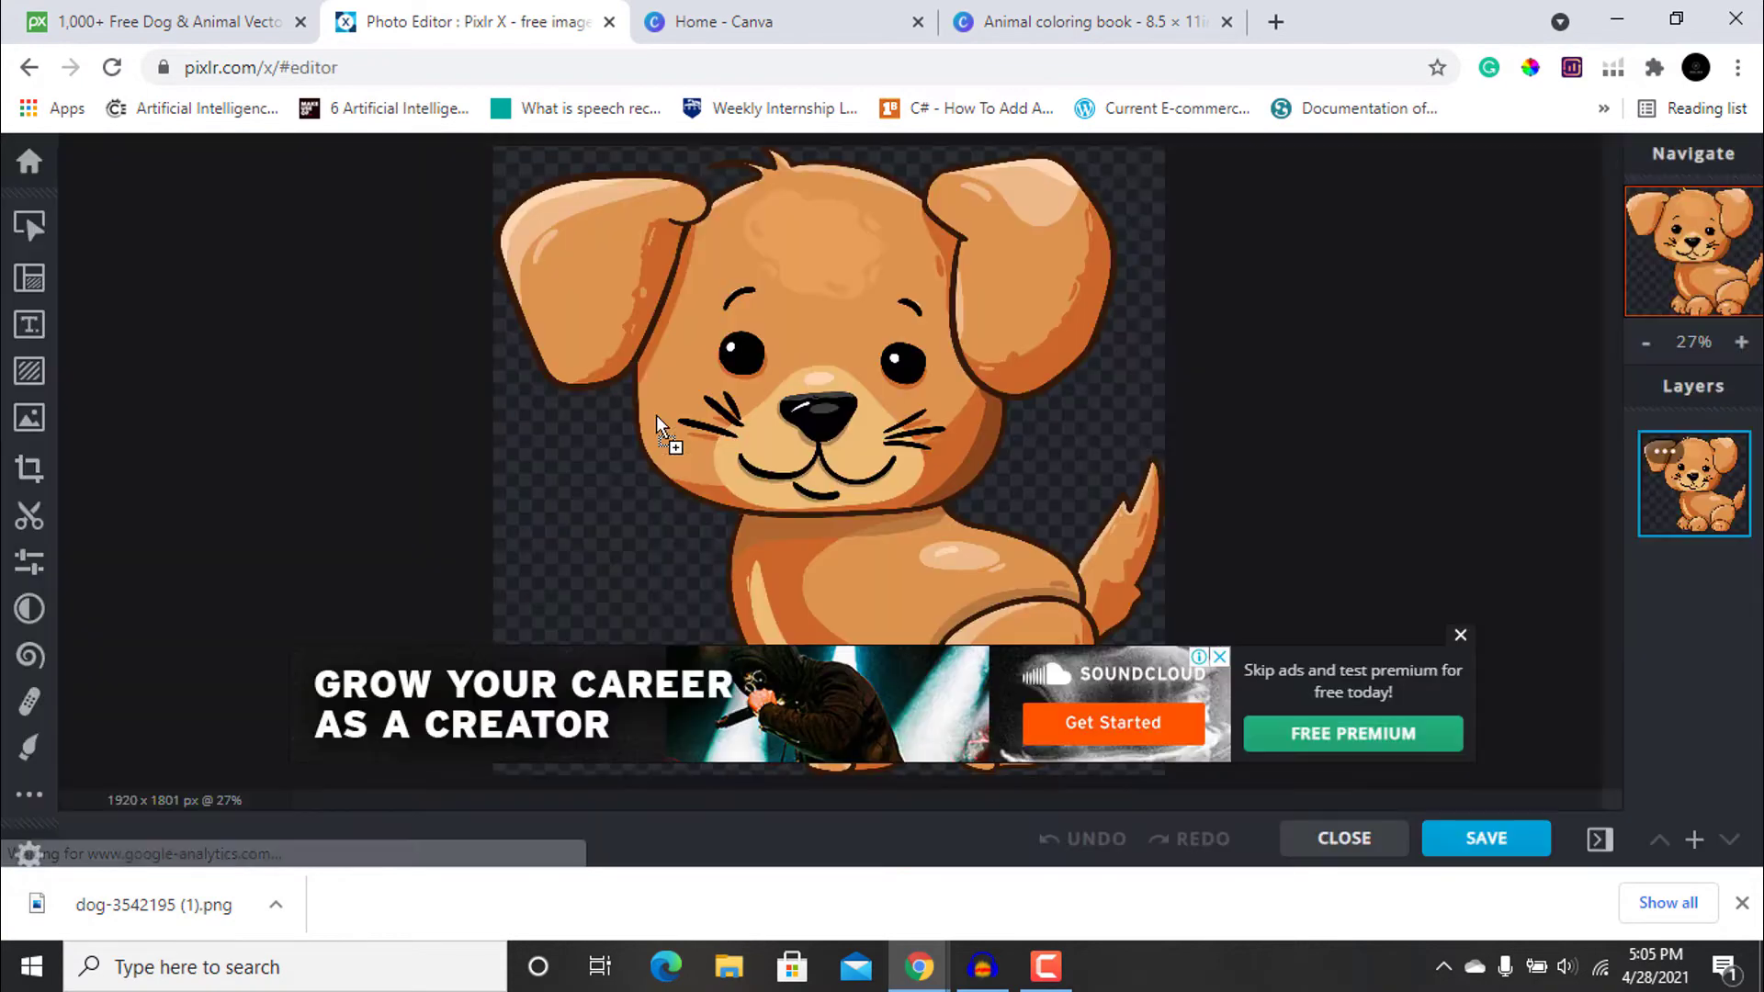
pyautogui.click(1460, 634)
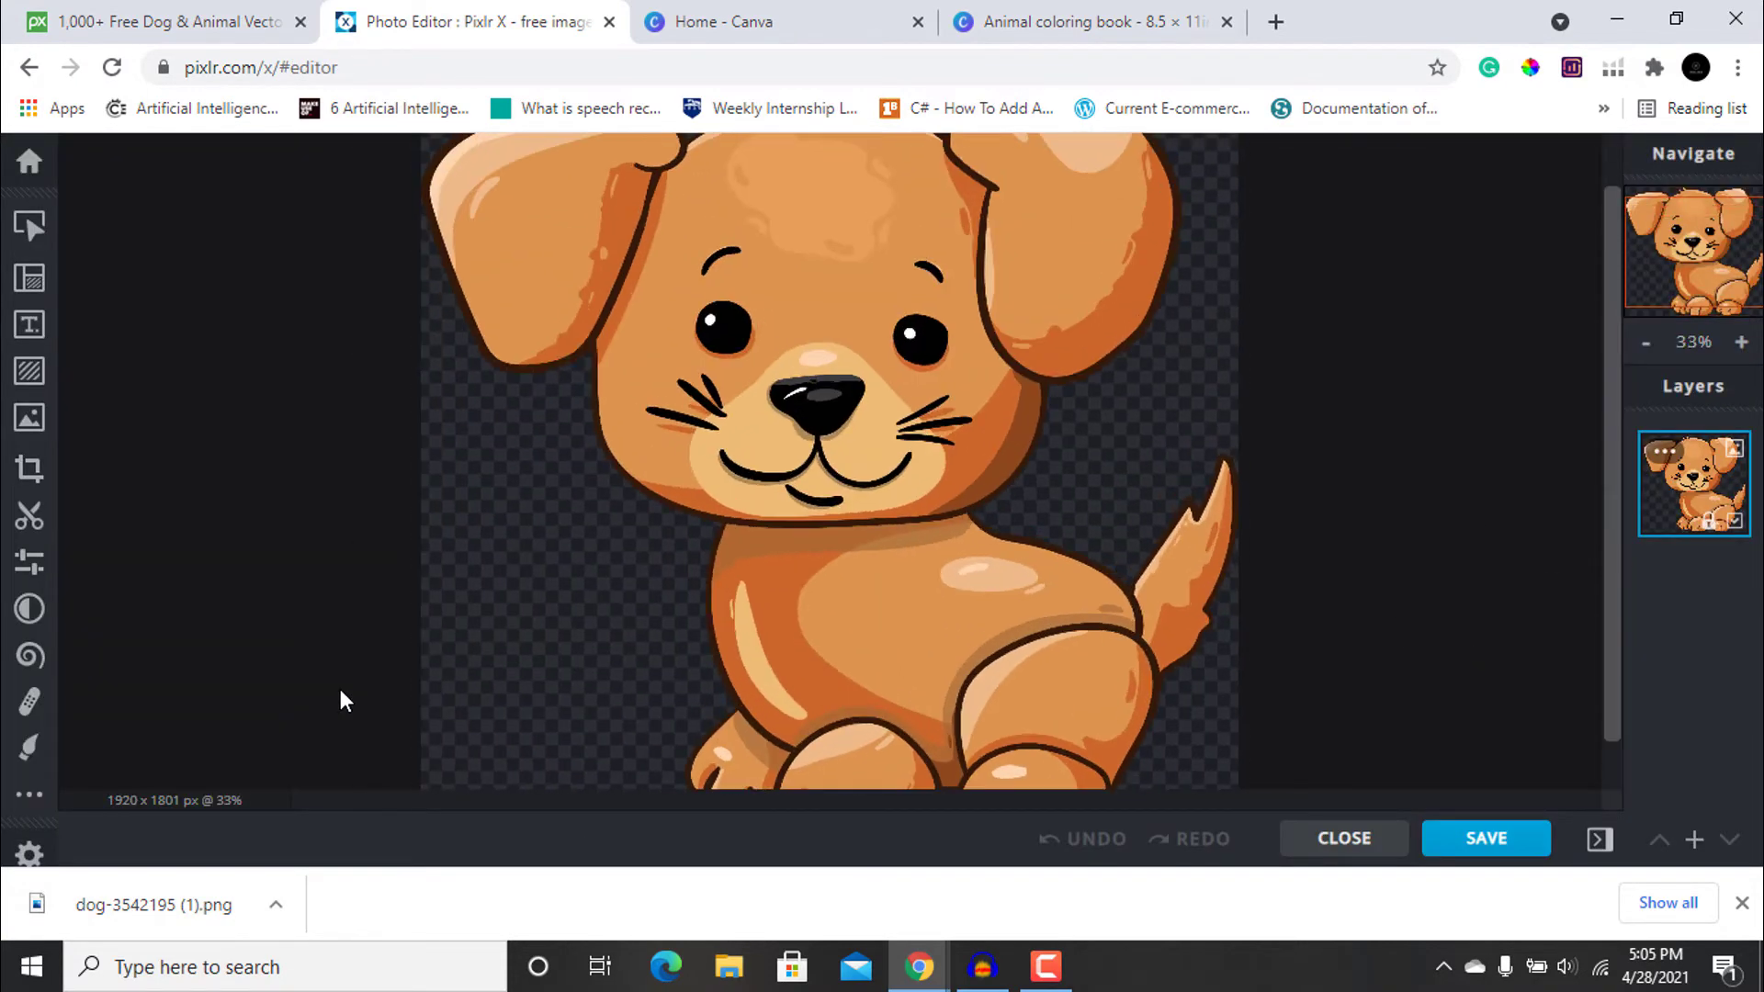
pyautogui.scroll(-2, 340, 691)
pyautogui.scroll(2, 341, 691)
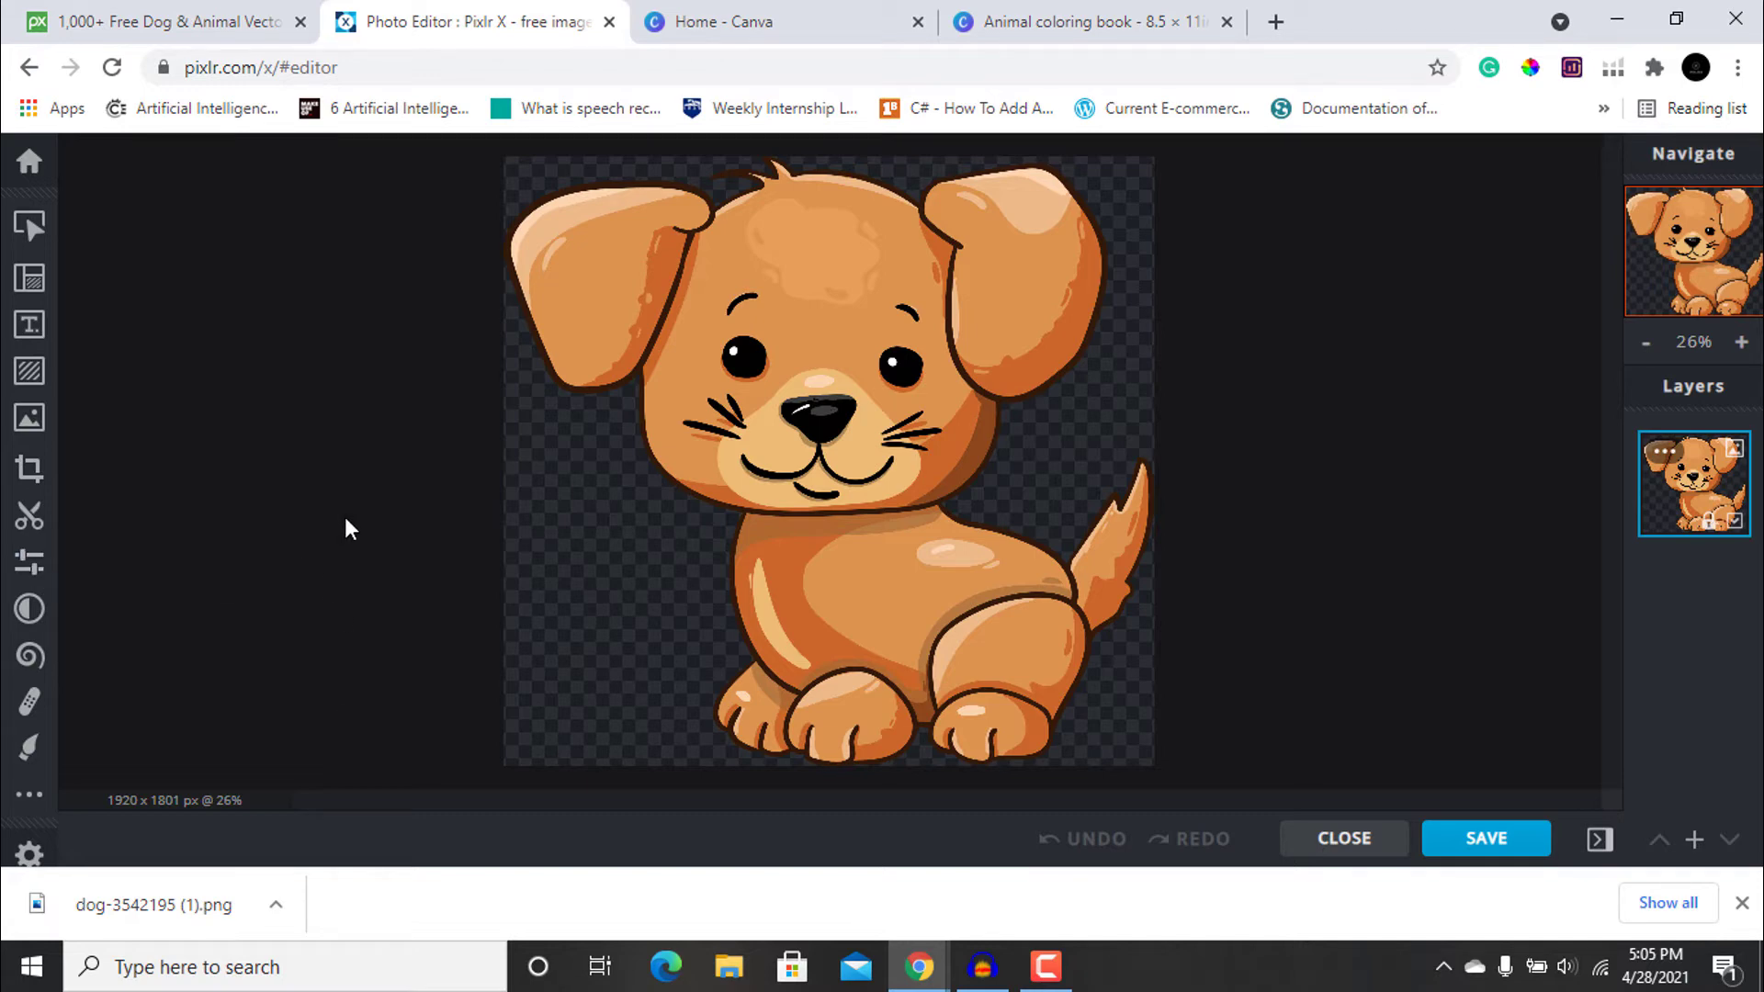
# Open the image adjustments for the puppy and set its Brightness and Exposure to 100
pyautogui.click(24, 576)
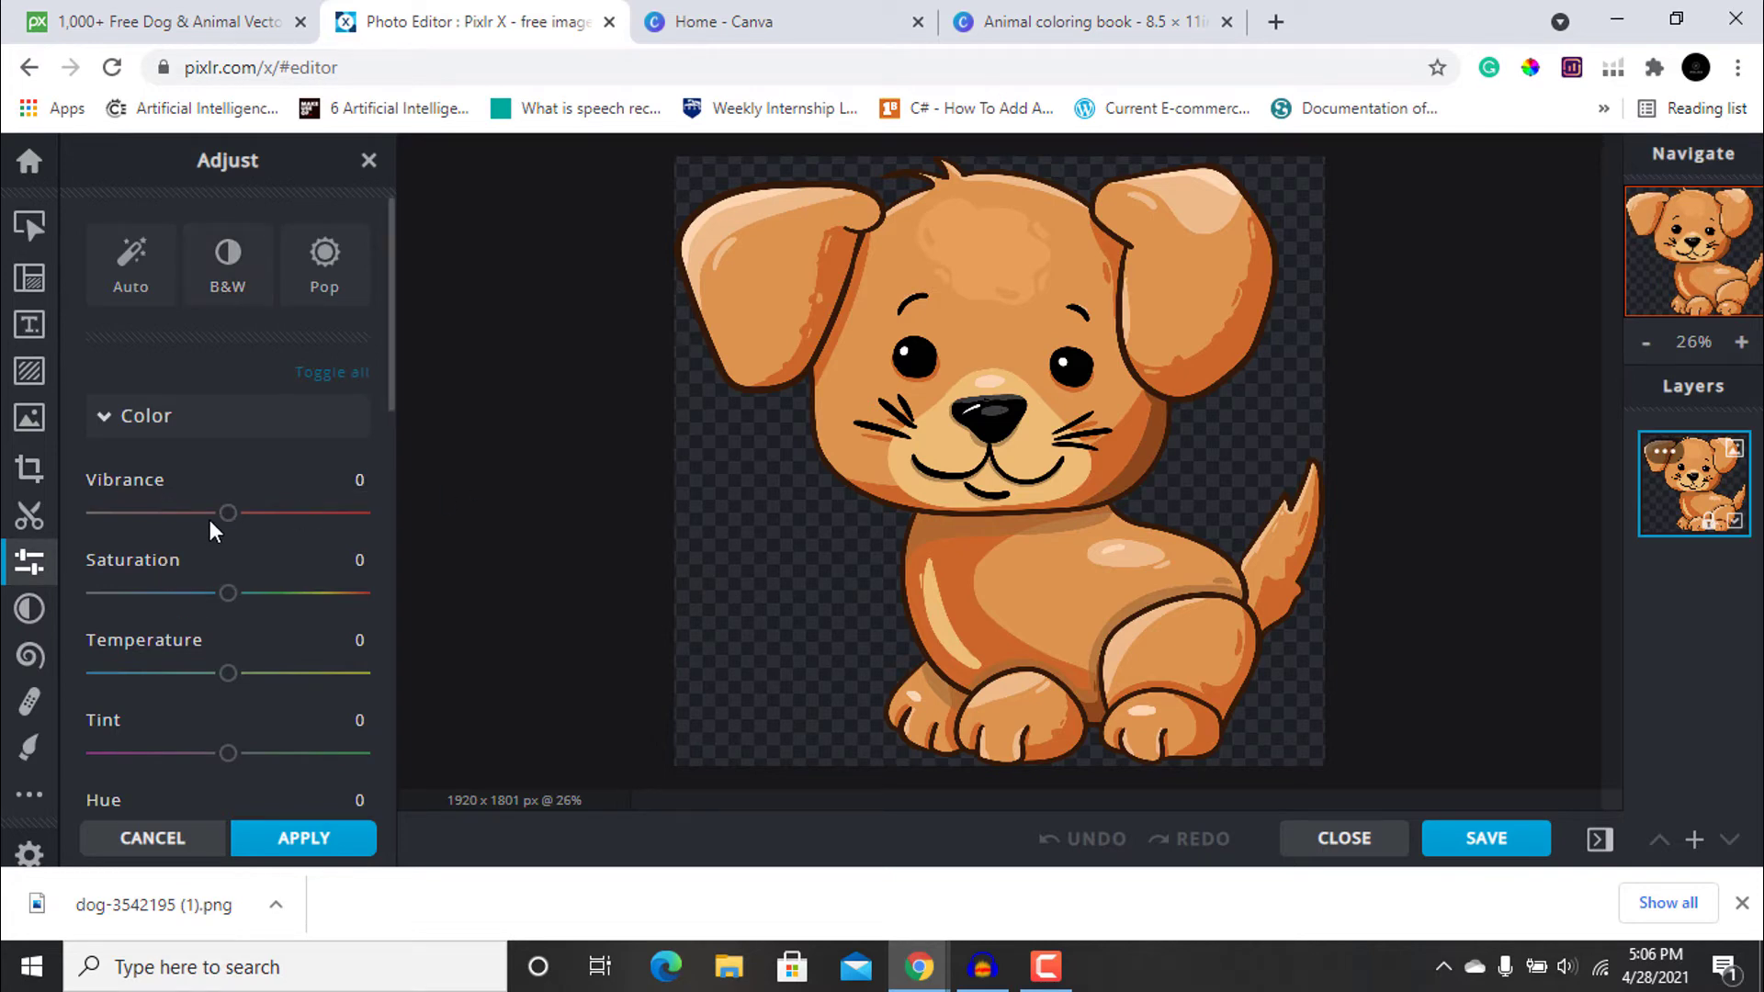
pyautogui.scroll(-3, 323, 518)
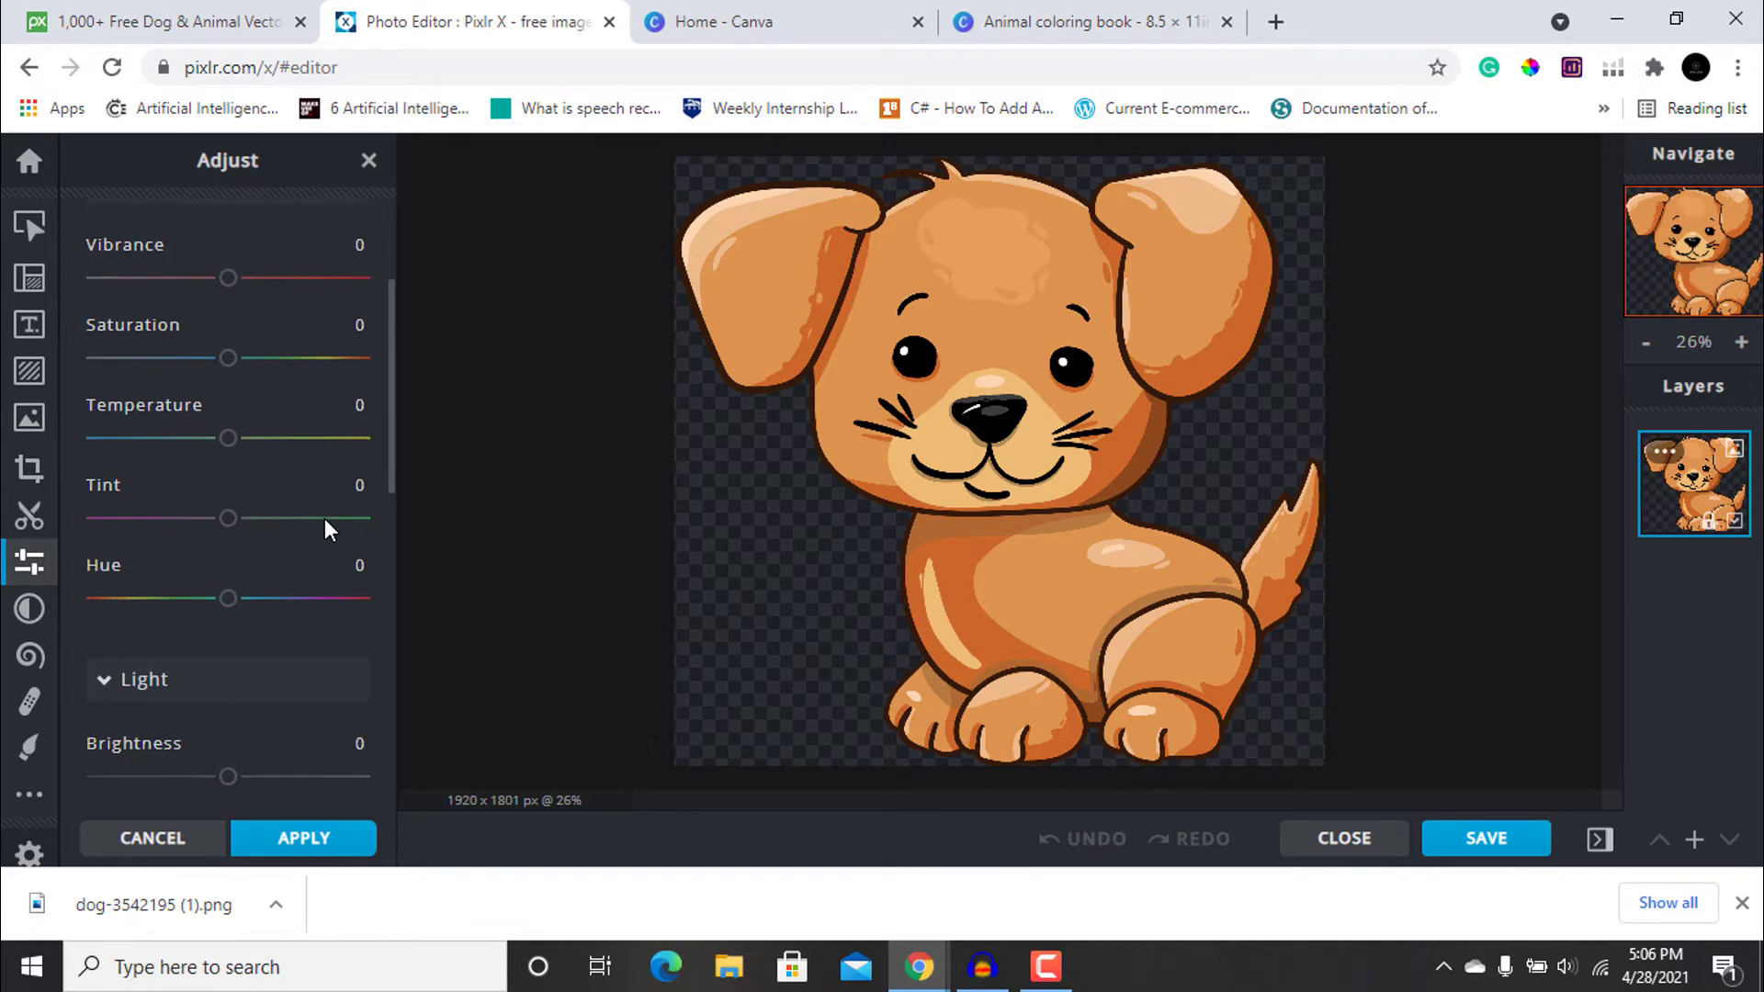
pyautogui.scroll(2, 324, 518)
pyautogui.scroll(-3, 213, 509)
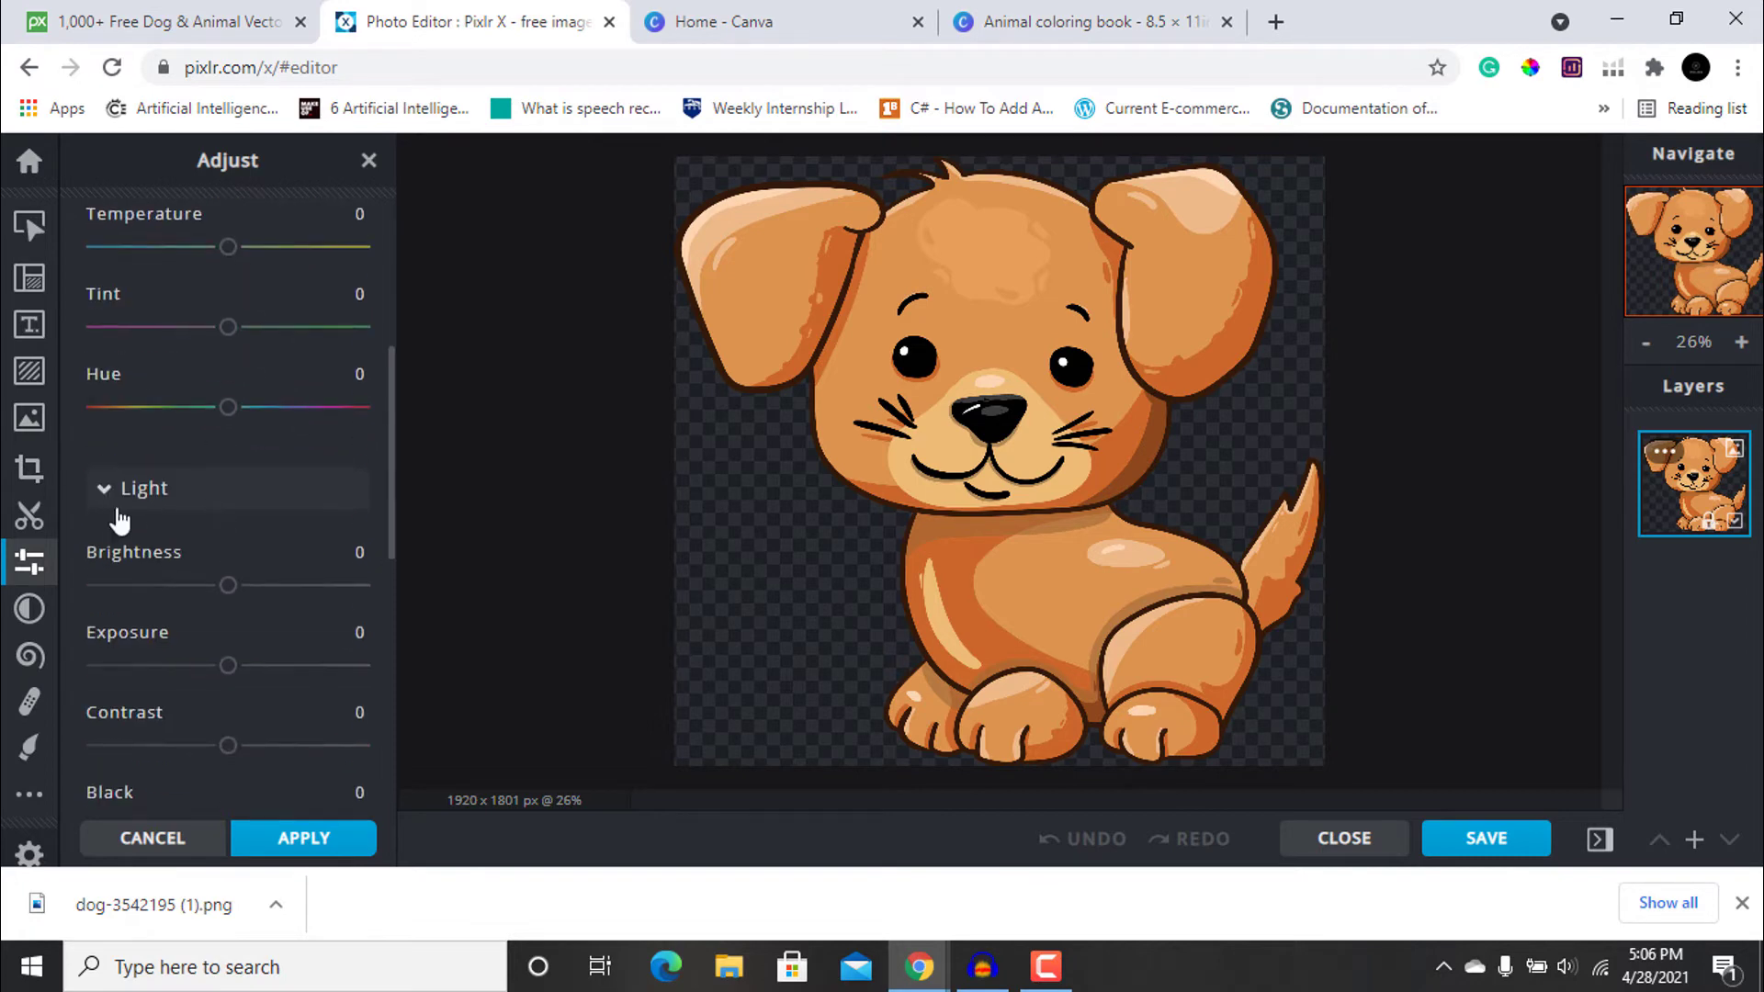
pyautogui.scroll(-1, 264, 493)
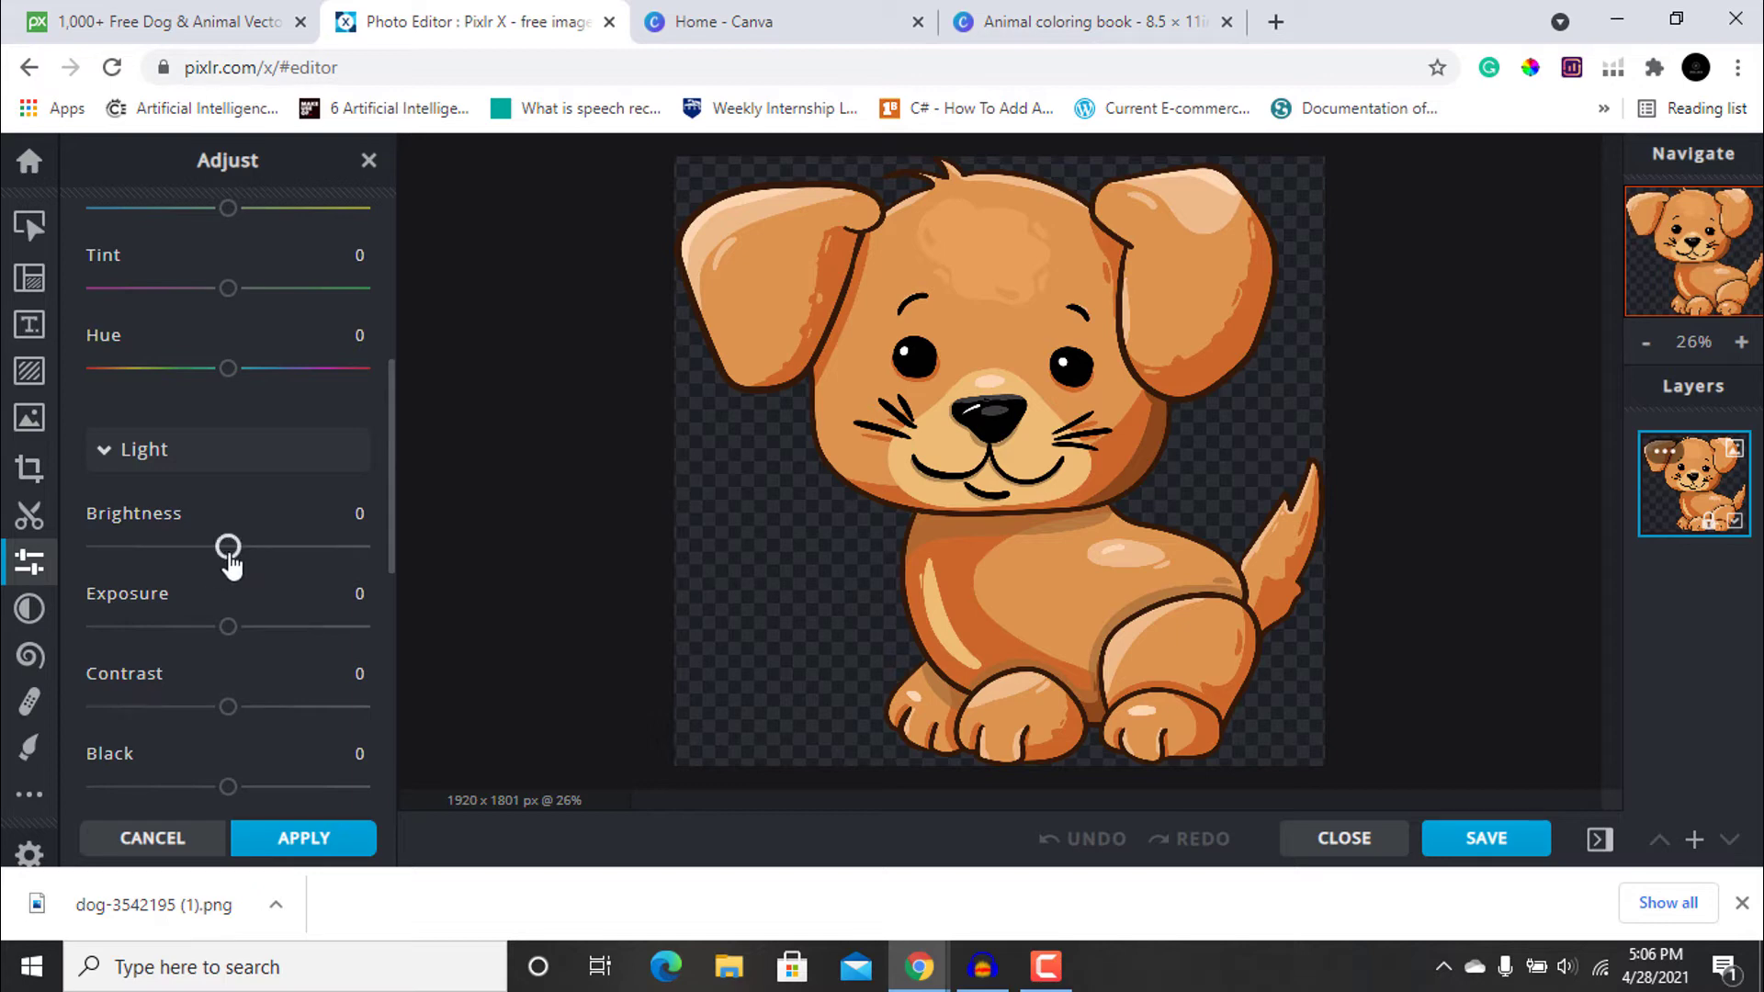
pyautogui.moveTo(229, 554); pyautogui.dragTo(393, 573)
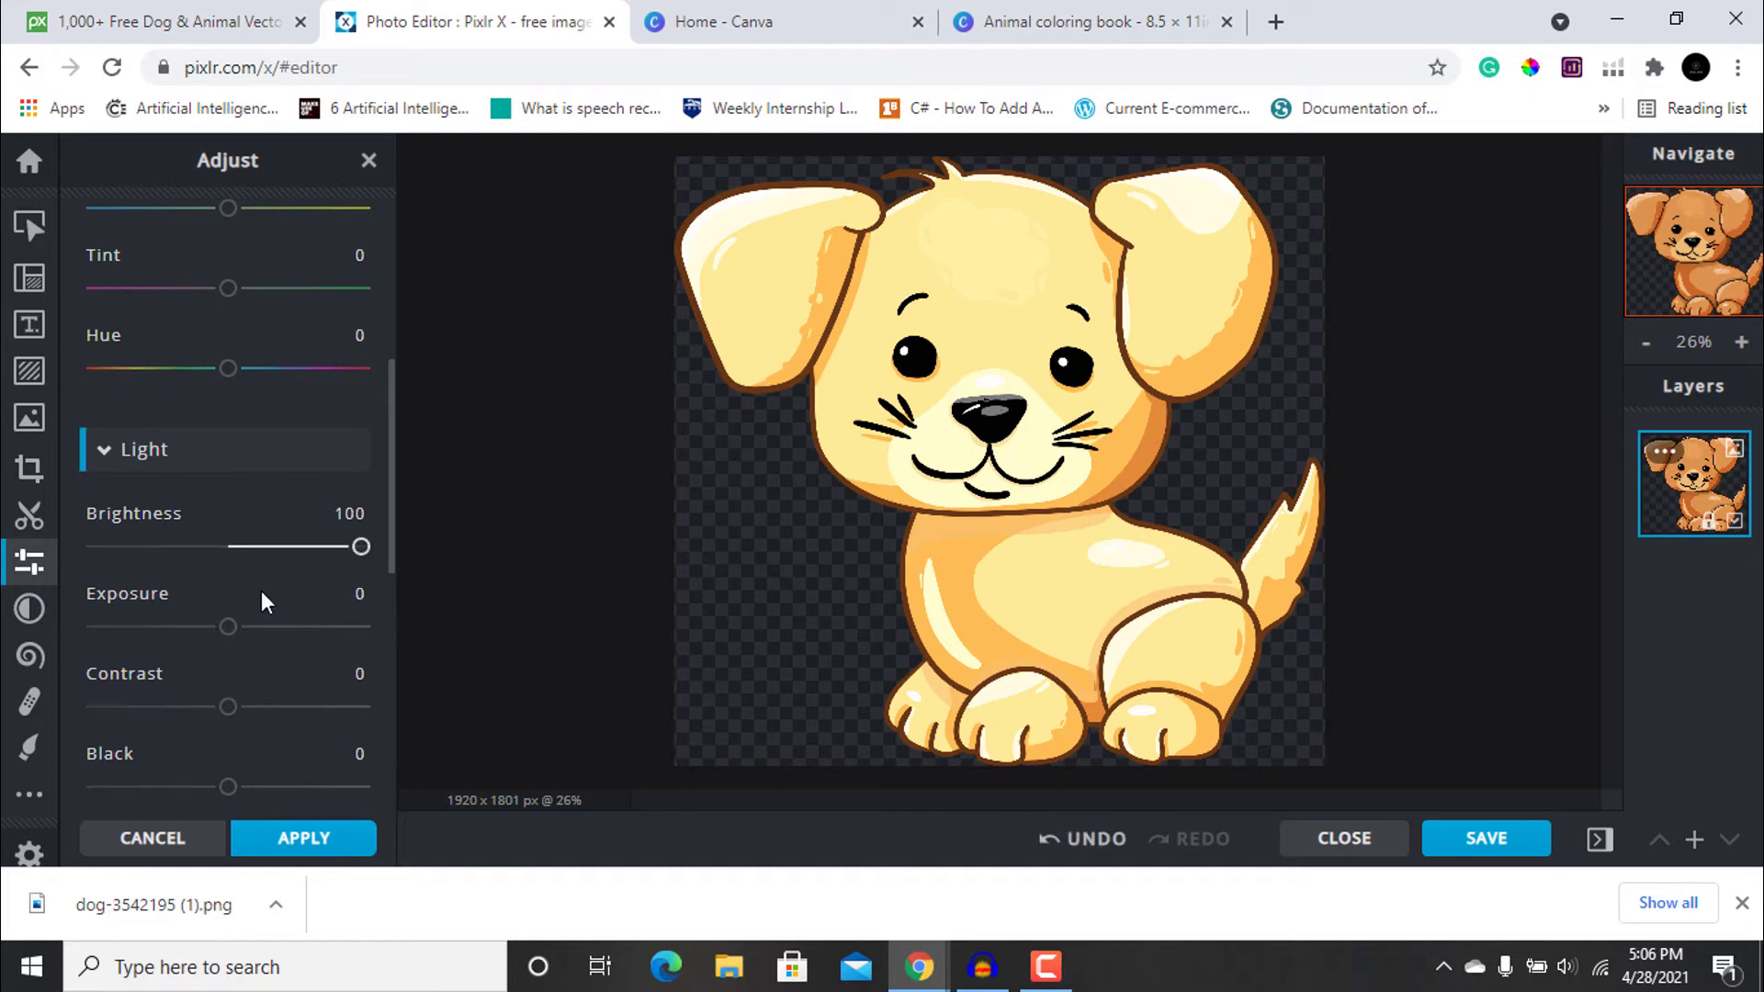
pyautogui.moveTo(227, 632); pyautogui.dragTo(393, 626)
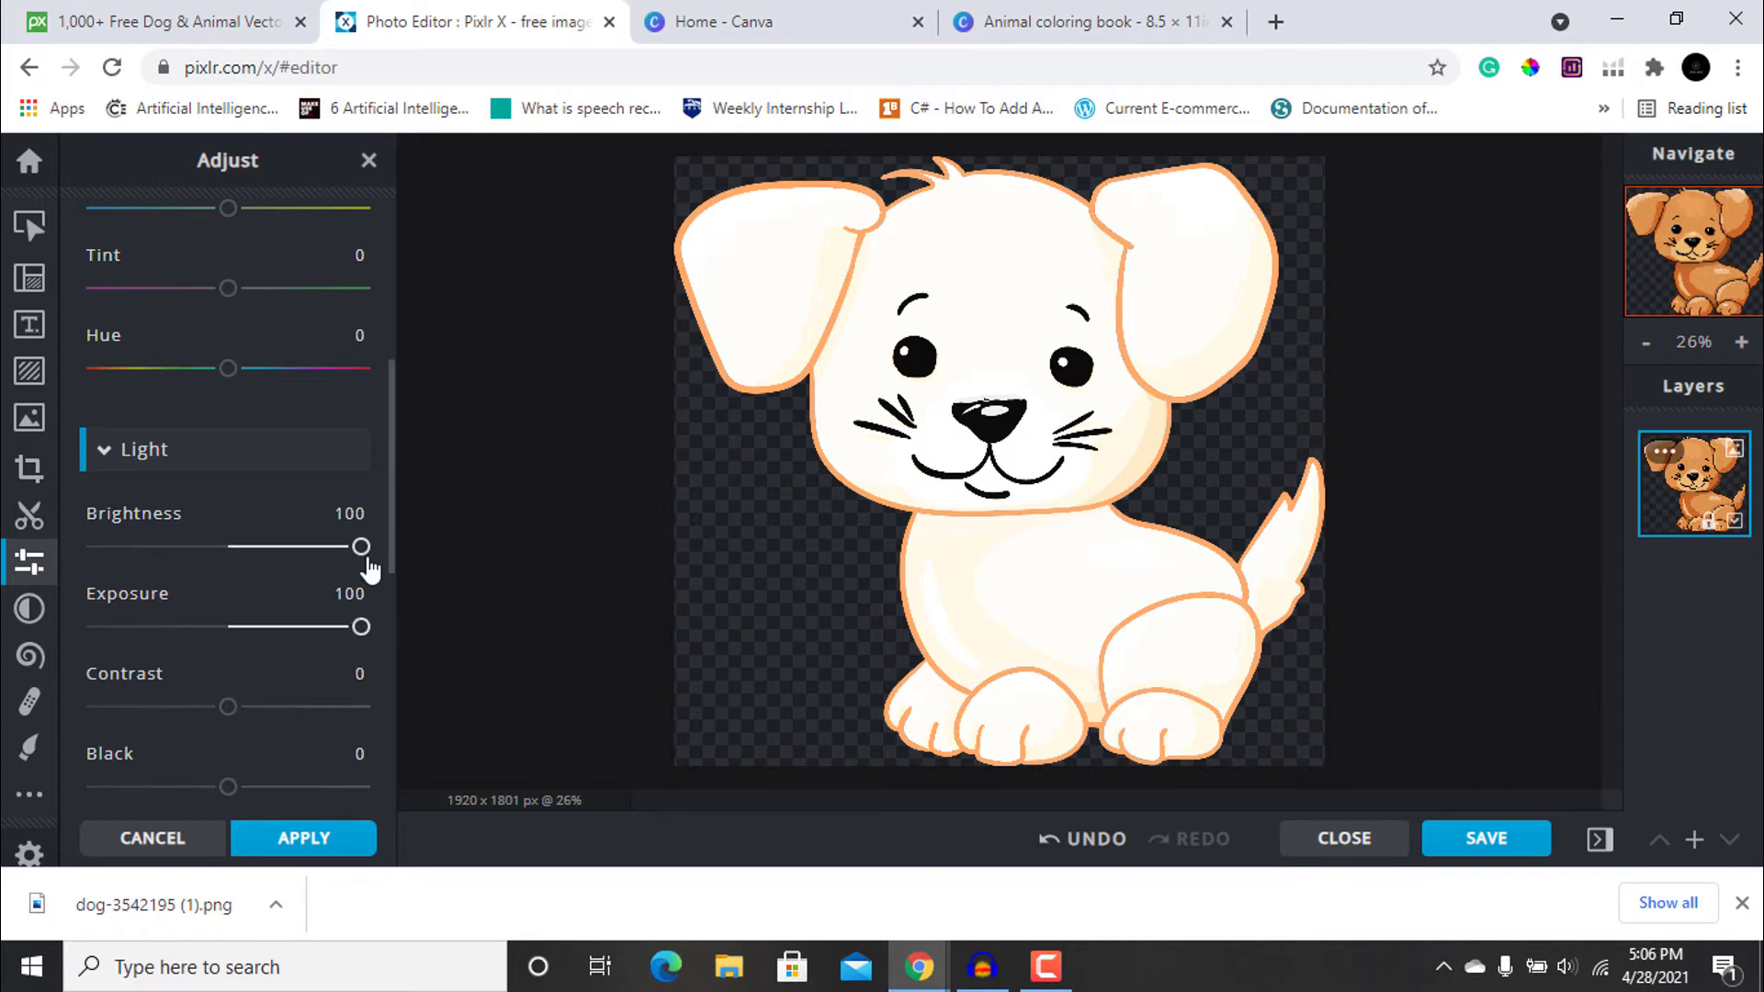
# Set the puppy image's Contrast and Black to 100 and its White to 90
pyautogui.scroll(-2, 196, 575)
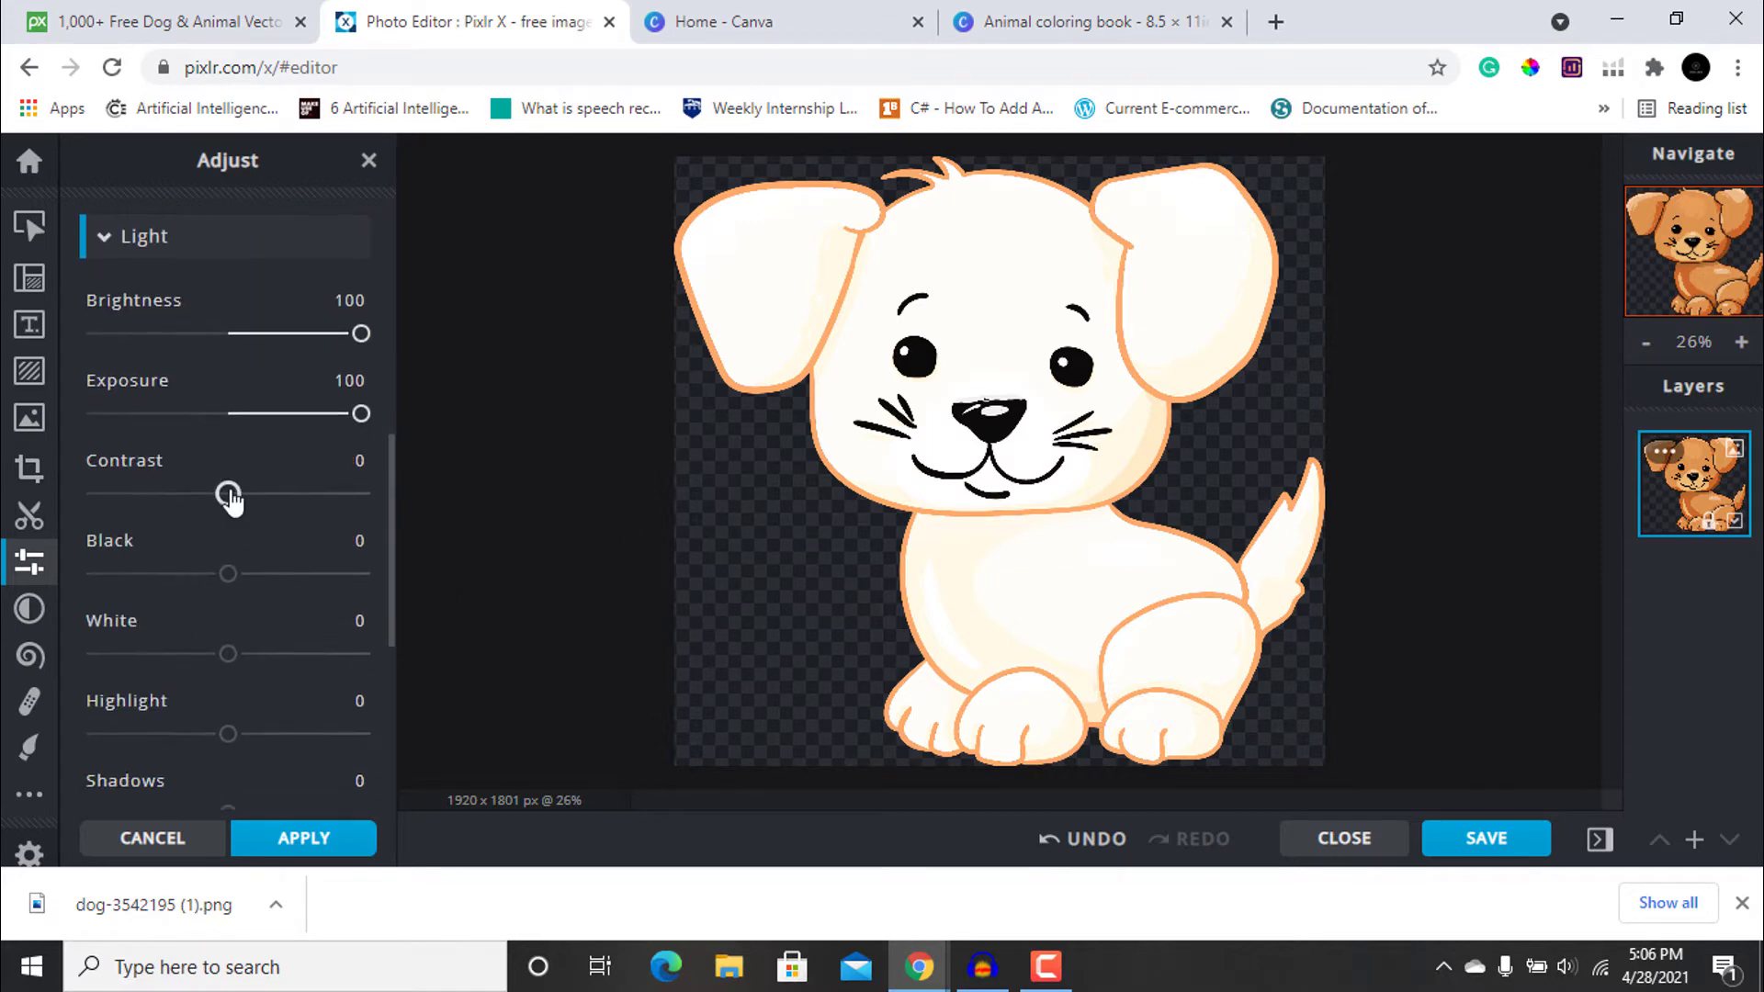
pyautogui.moveTo(228, 493); pyautogui.dragTo(385, 498)
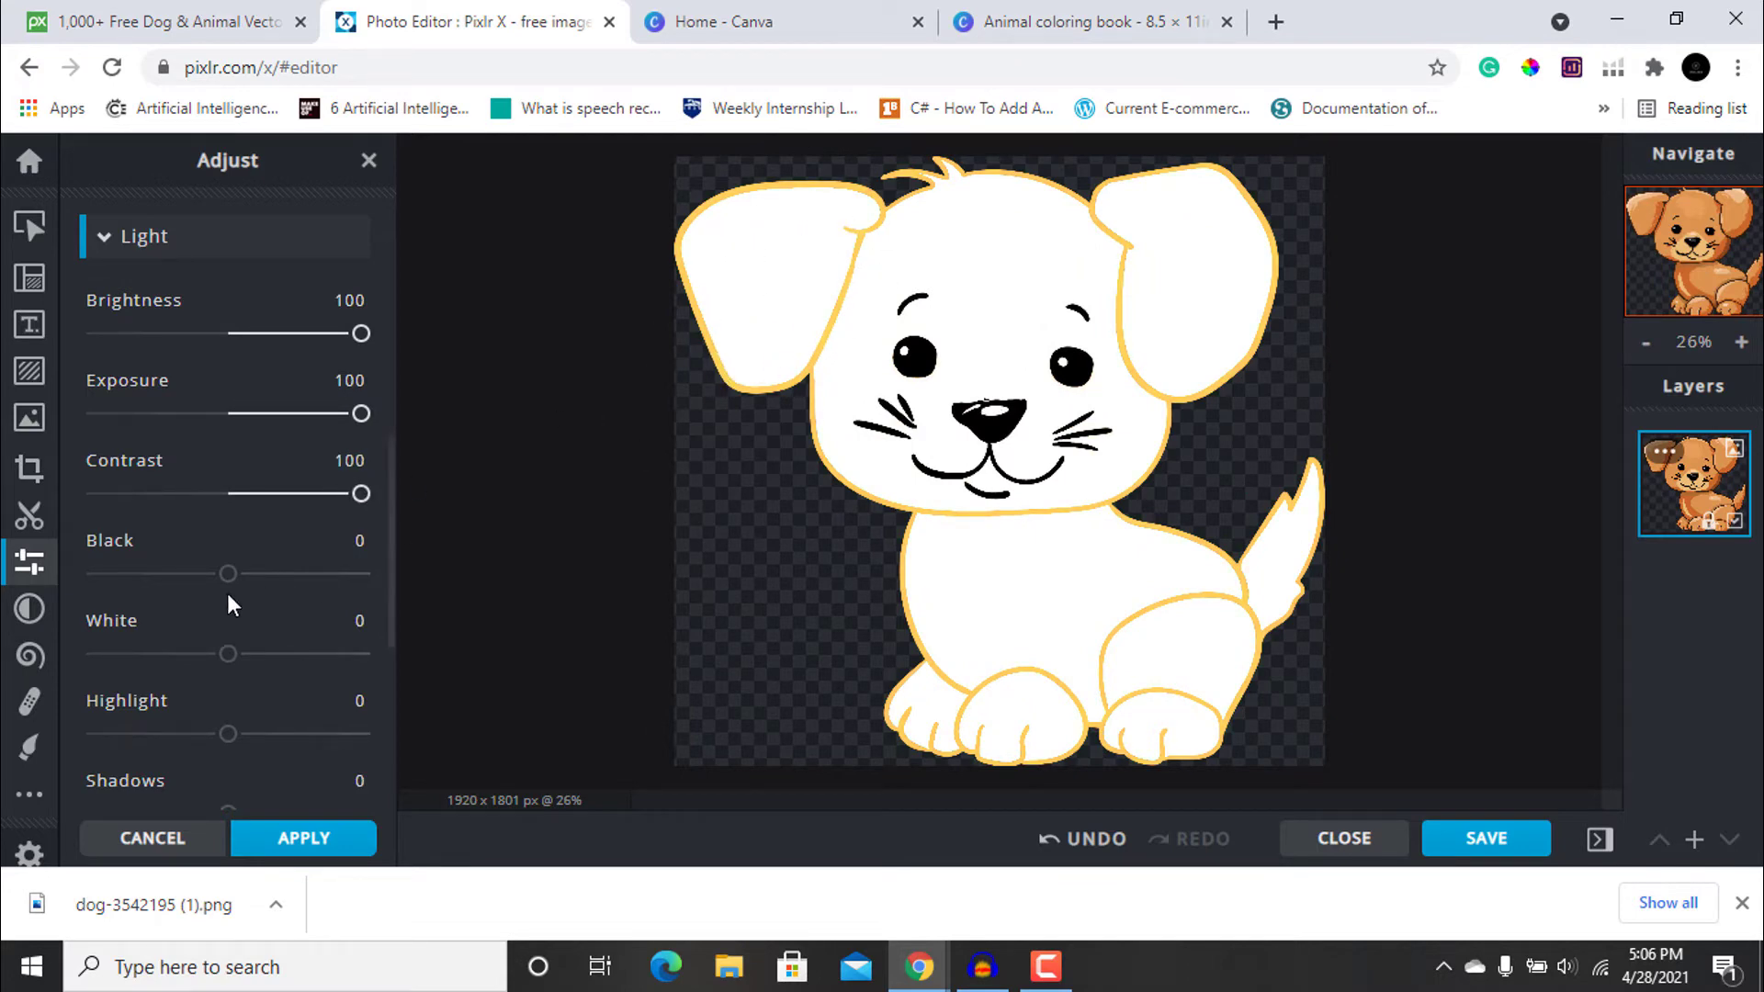
pyautogui.moveTo(235, 579); pyautogui.dragTo(414, 560)
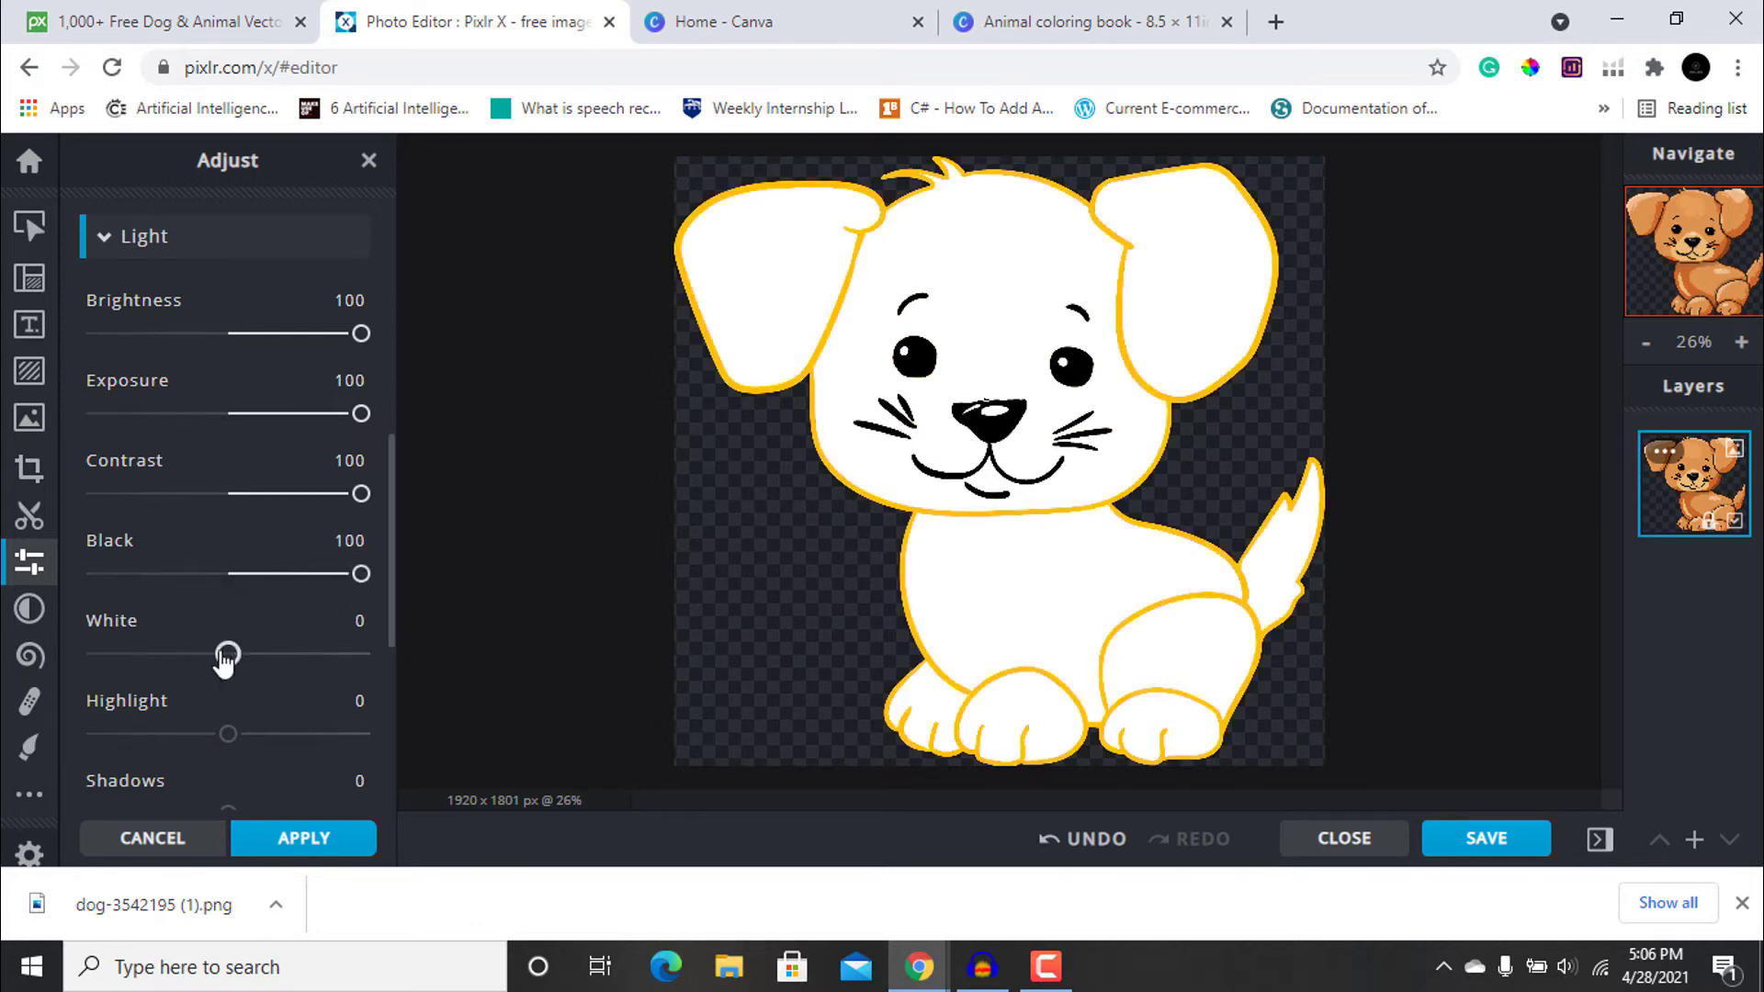
pyautogui.moveTo(226, 653); pyautogui.dragTo(348, 657)
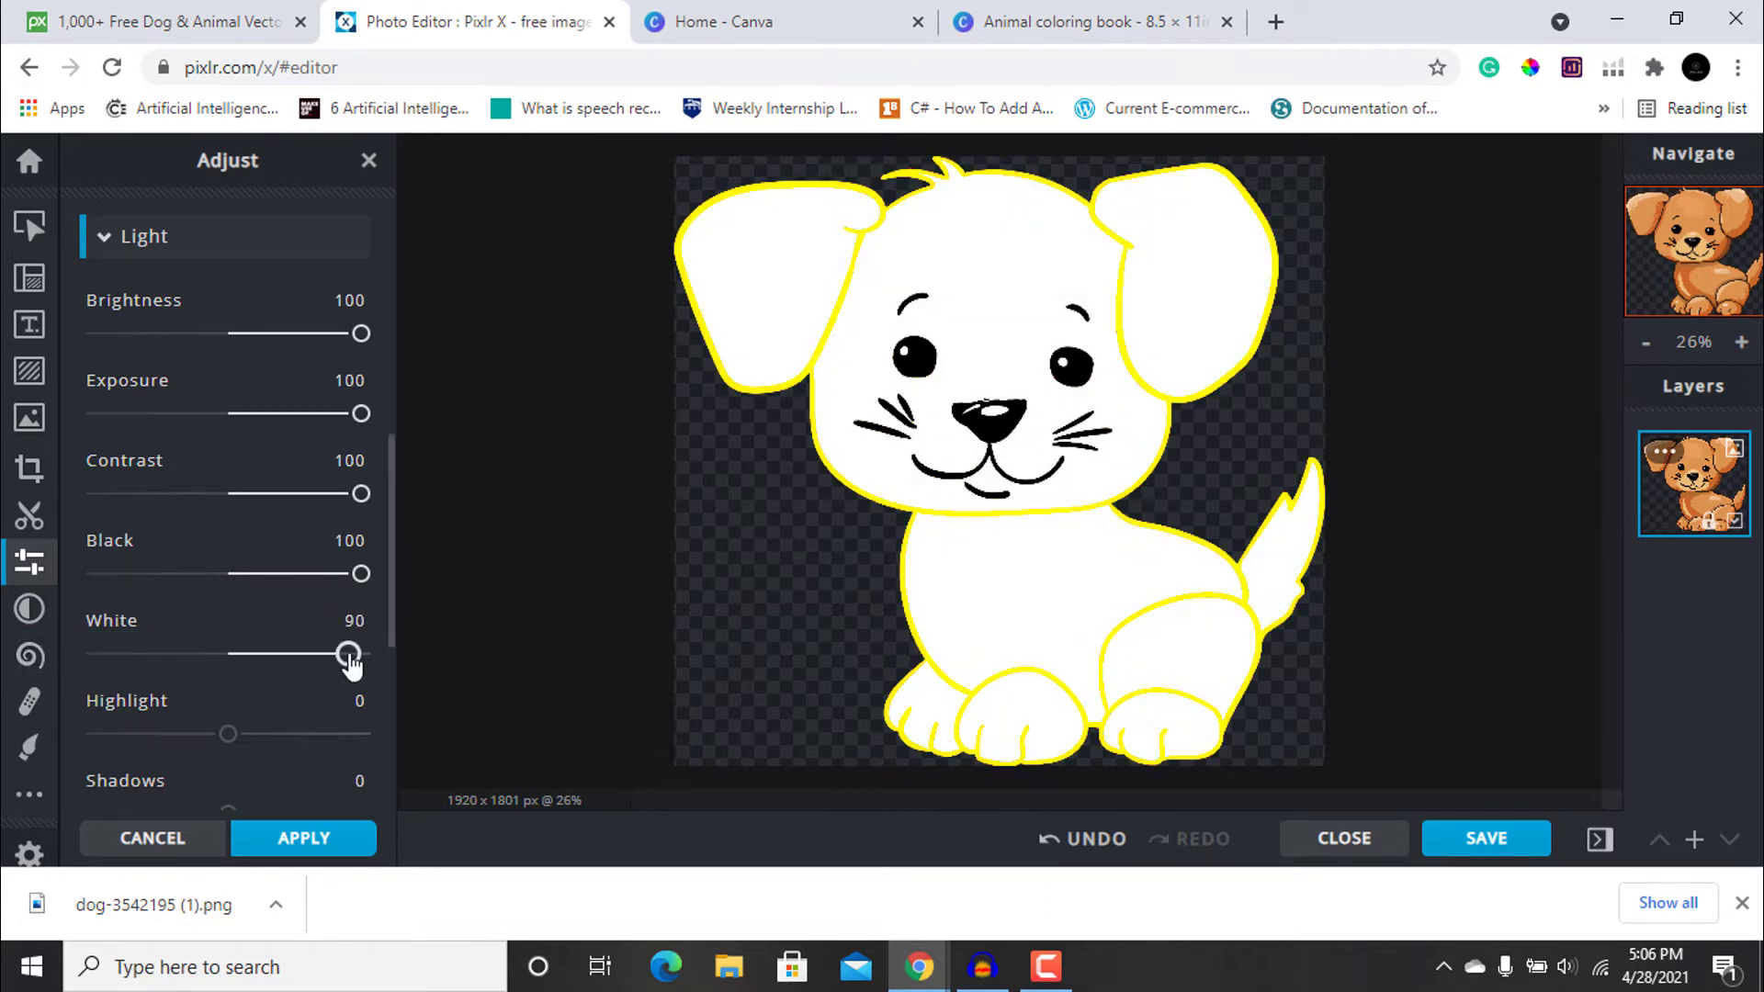
# Set the puppy image's Highlight to 69 and its Shadows to -5
pyautogui.moveTo(229, 734); pyautogui.dragTo(321, 750)
pyautogui.scroll(-2, 321, 749)
pyautogui.moveTo(236, 636)
pyautogui.mouseDown()
pyautogui.moveTo(376, 627)
pyautogui.moveTo(200, 642)
pyautogui.moveTo(220, 634)
pyautogui.mouseUp()
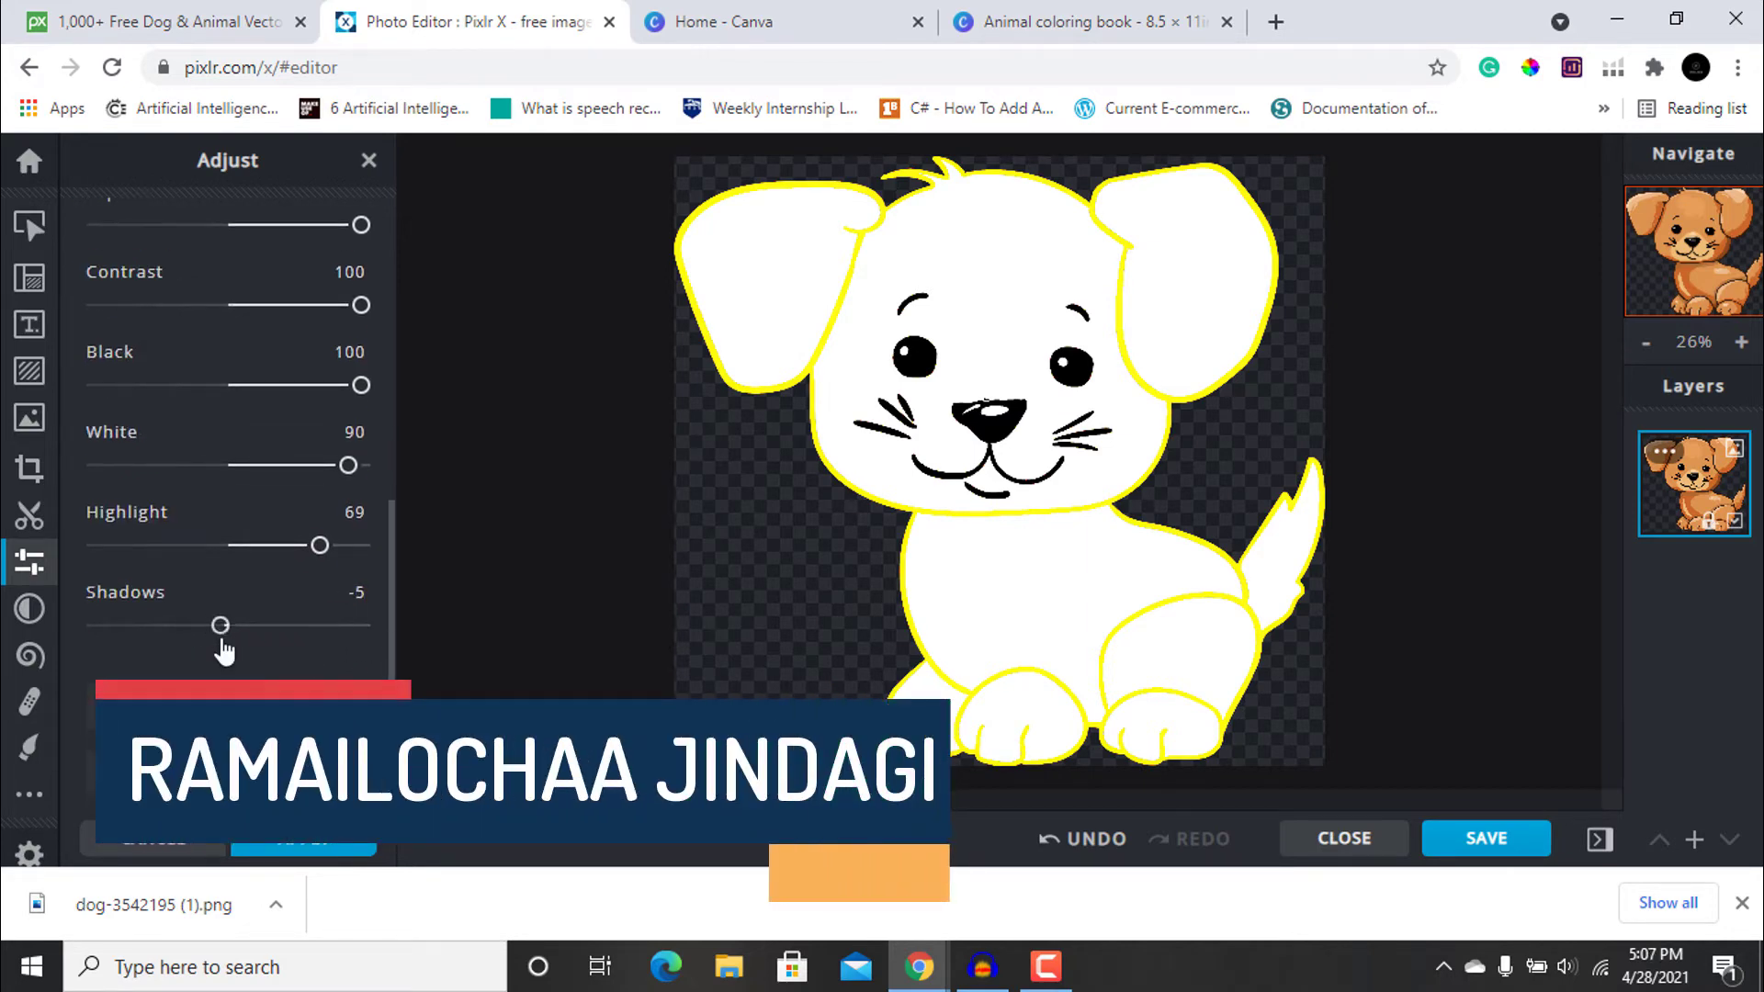
# Lower the puppy image's Brightness to 47 while keeping Exposure and Contrast at 100
pyautogui.scroll(3, 220, 634)
pyautogui.scroll(1, 304, 499)
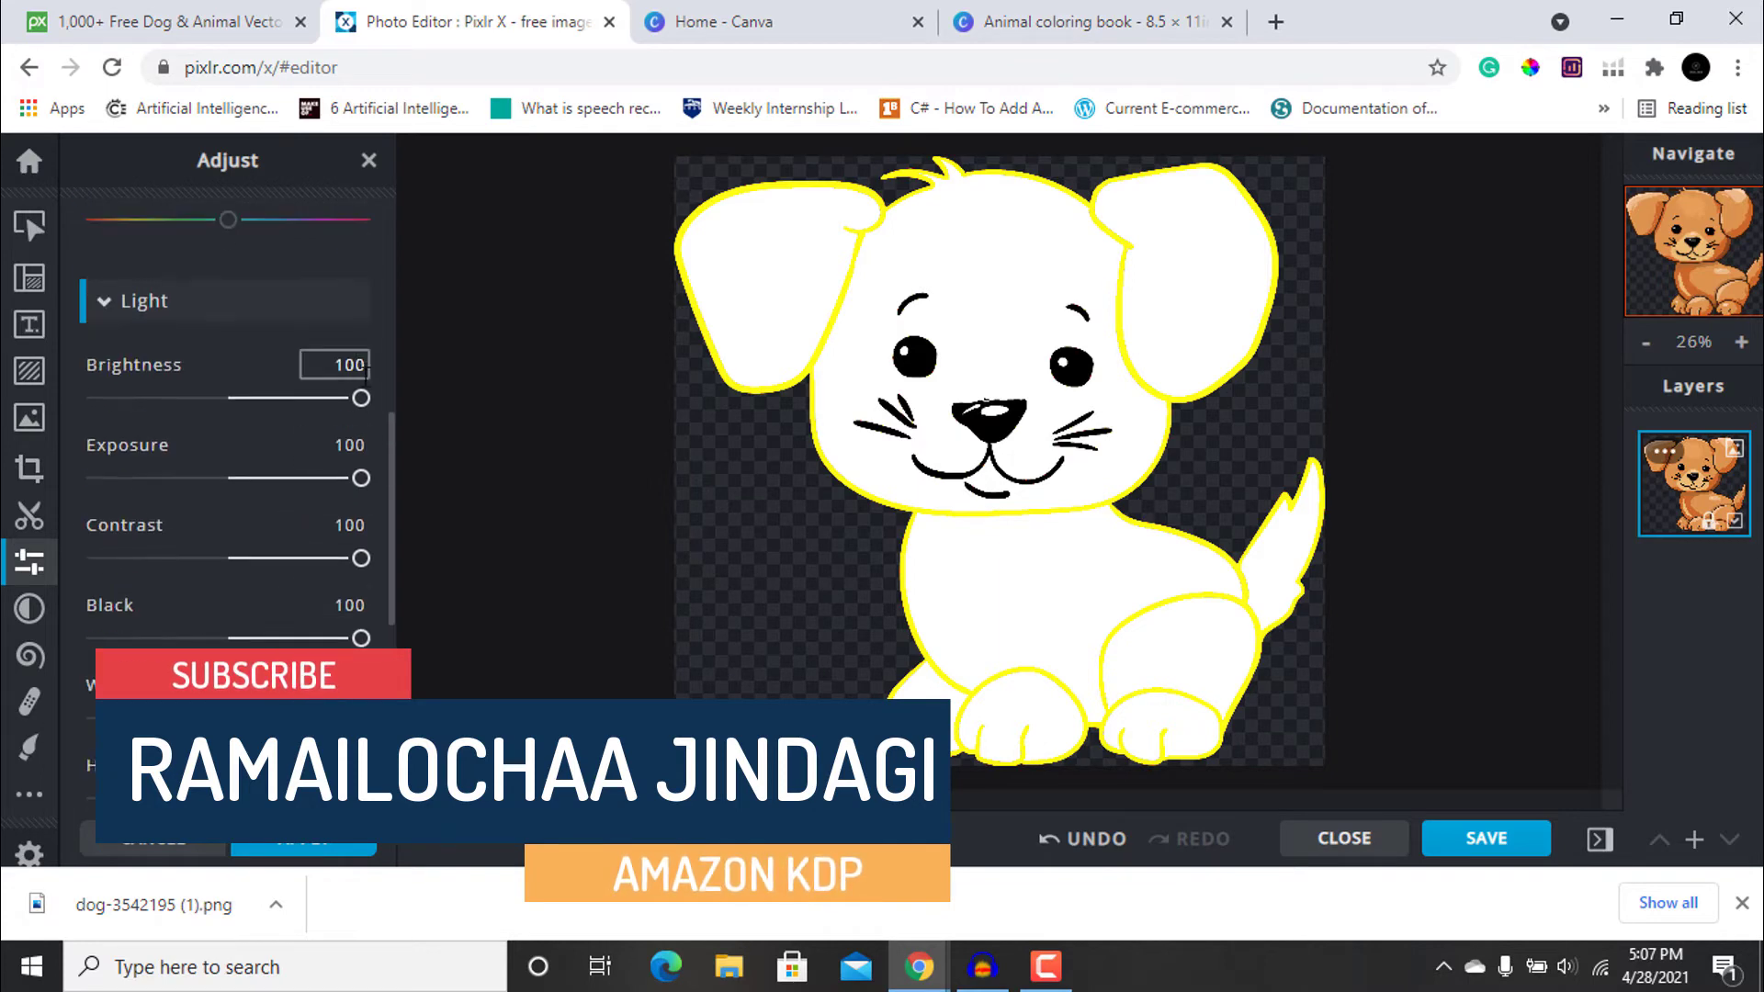
pyautogui.moveTo(360, 398); pyautogui.dragTo(291, 406)
pyautogui.moveTo(356, 480); pyautogui.dragTo(394, 478)
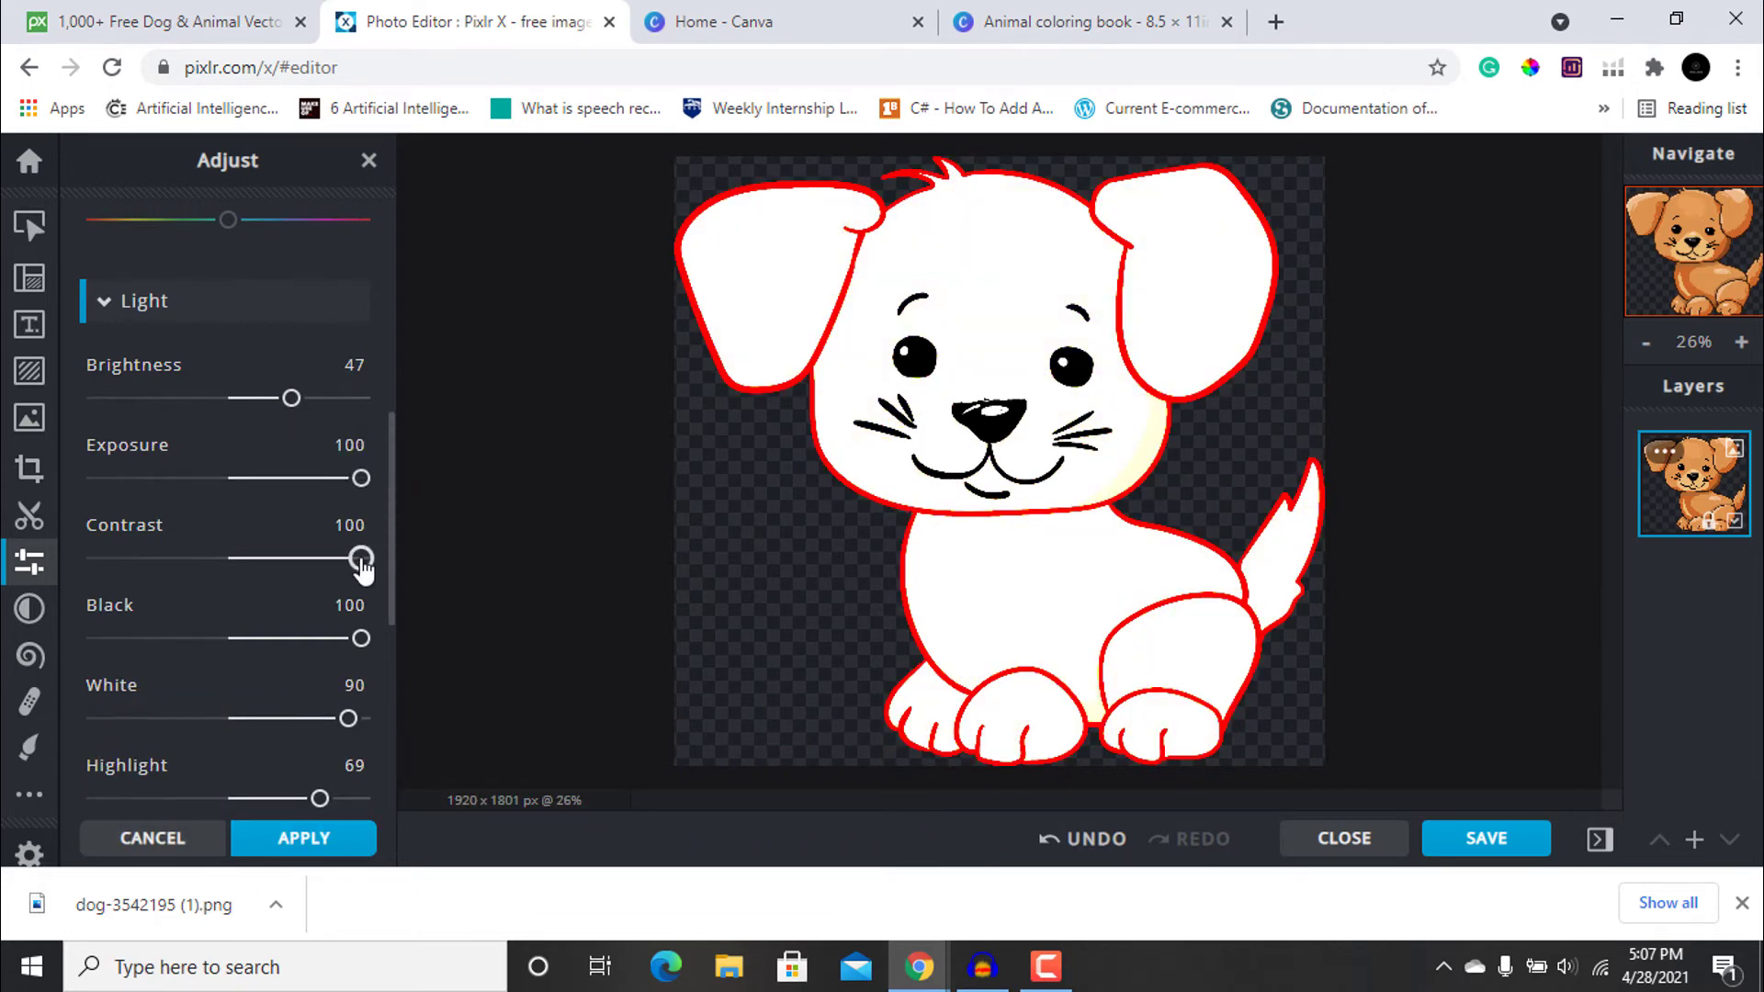
pyautogui.moveTo(361, 558); pyautogui.dragTo(406, 558)
# Raise the puppy image's White and Highlight adjustments to 100
pyautogui.scroll(-1, 244, 606)
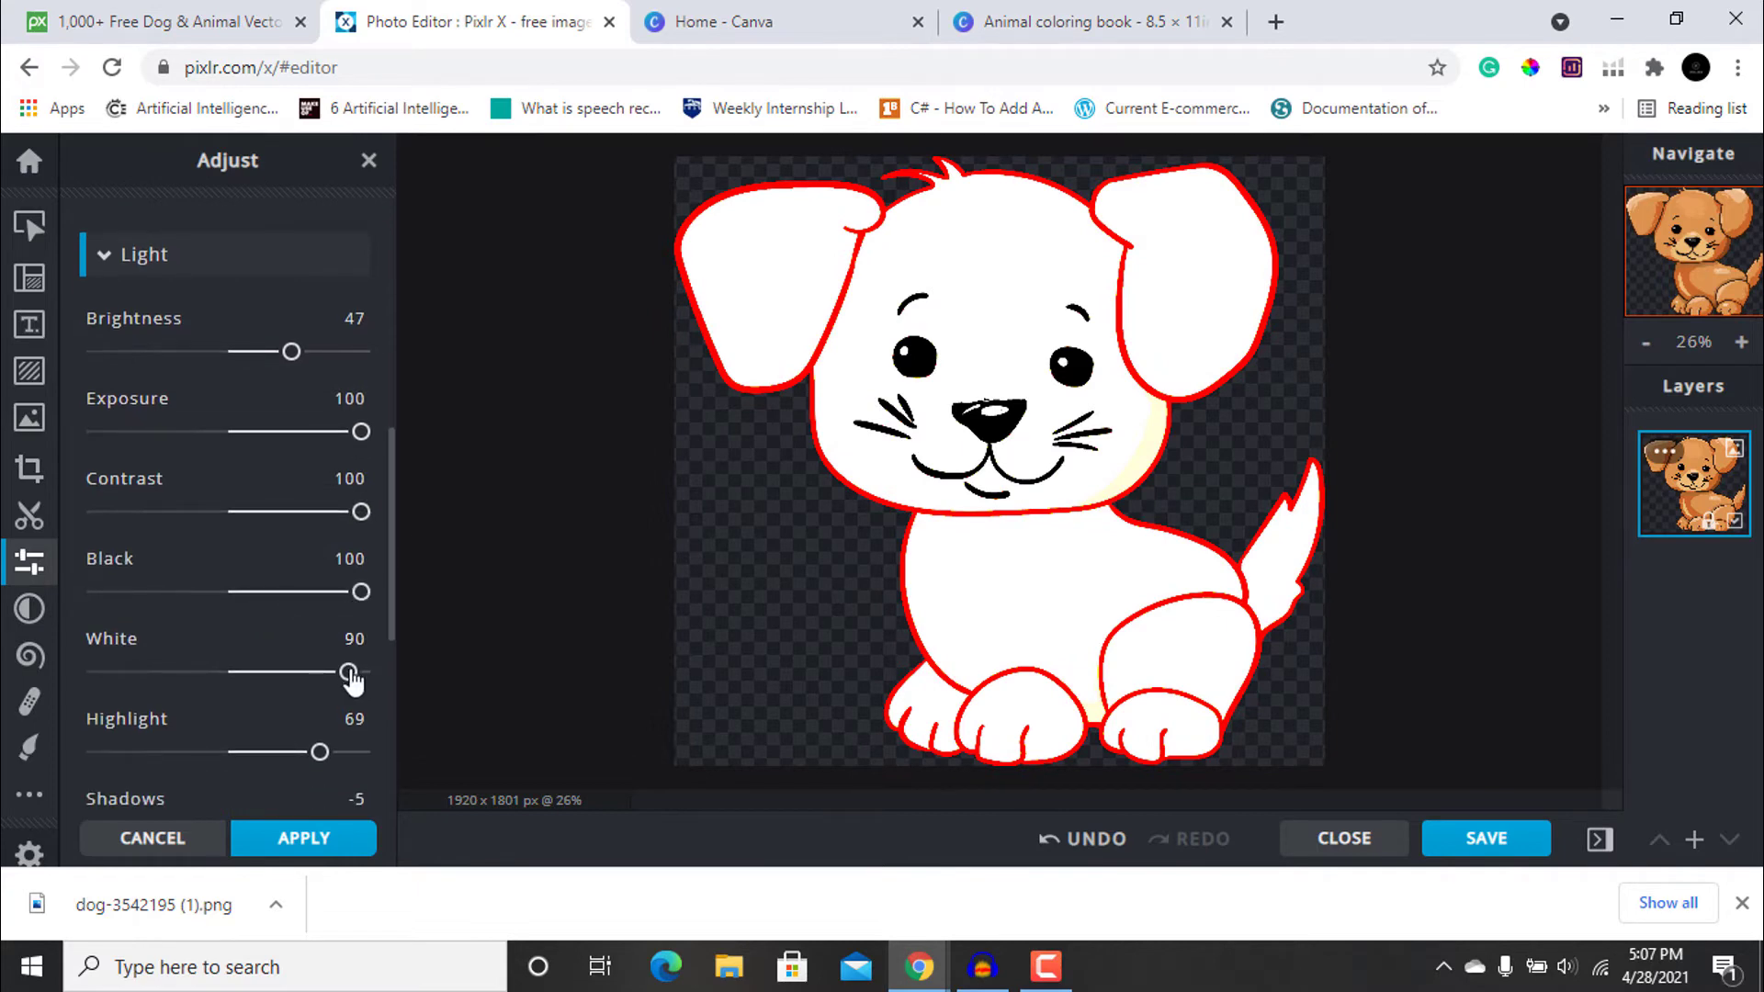
pyautogui.moveTo(348, 672)
pyautogui.mouseDown()
pyautogui.moveTo(383, 669)
pyautogui.moveTo(378, 685)
pyautogui.mouseUp()
pyautogui.scroll(-1, 217, 660)
pyautogui.scroll(-1, 207, 690)
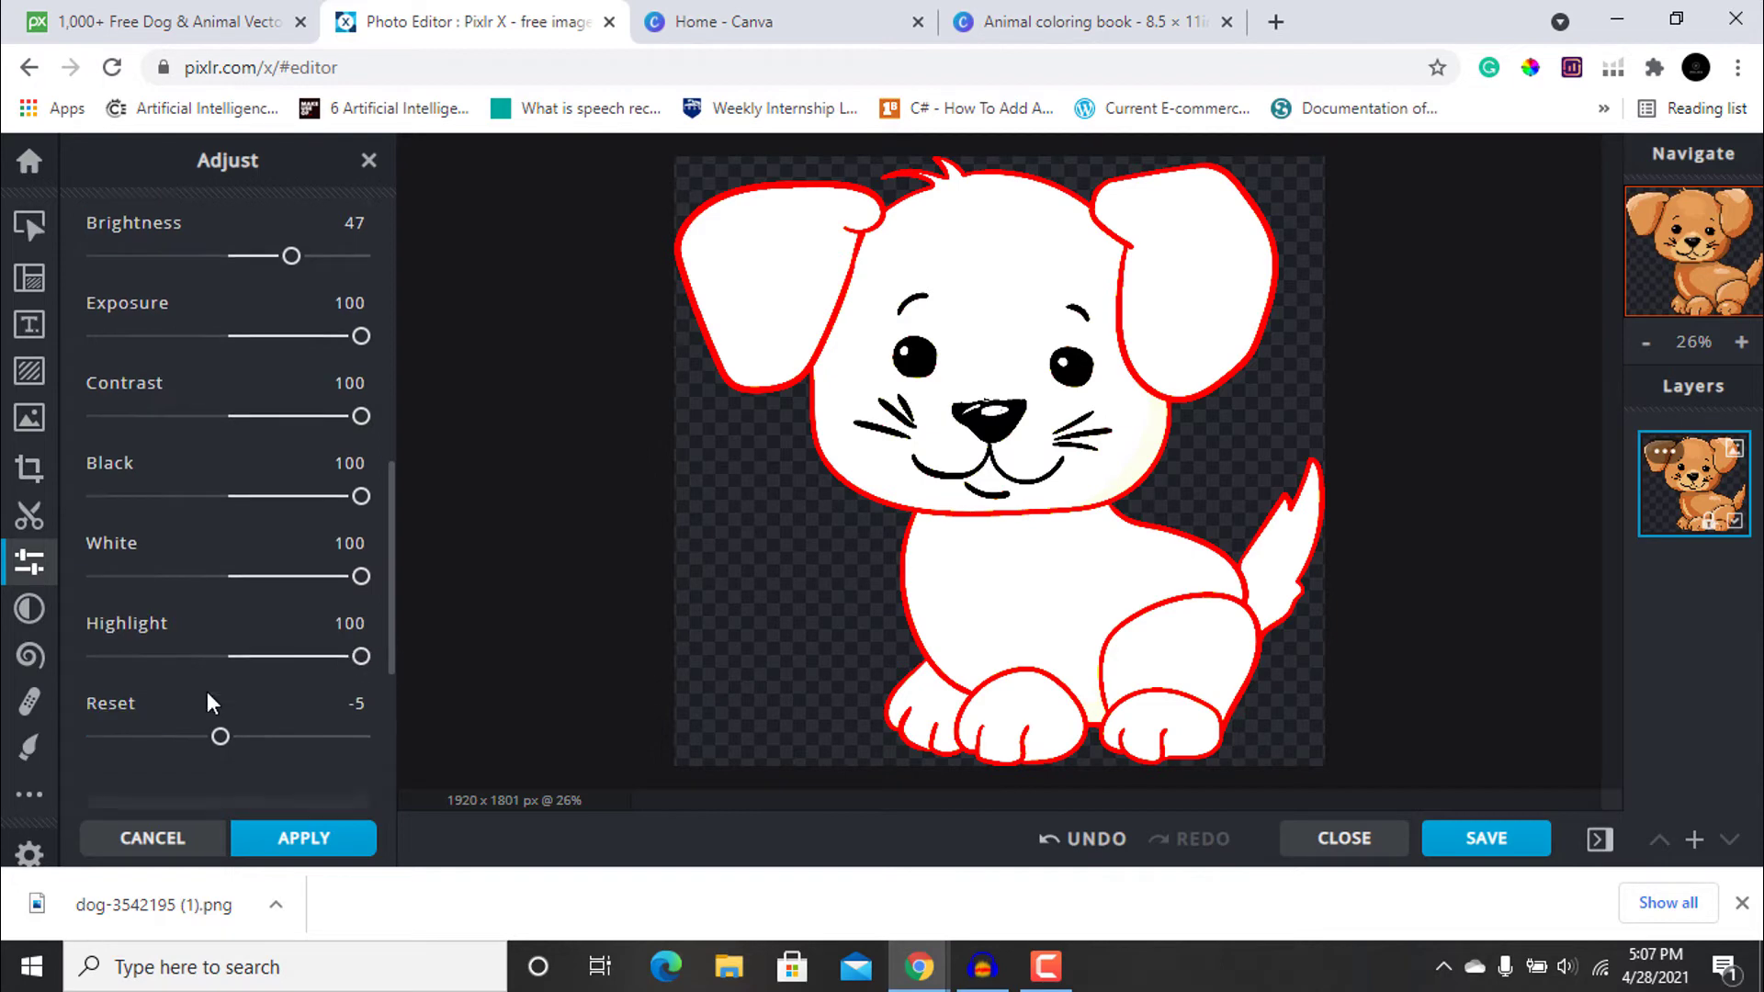
# Set the puppy image's Vibrance and Saturation to -100 to strip the color from its outlines
pyautogui.scroll(10, 235, 700)
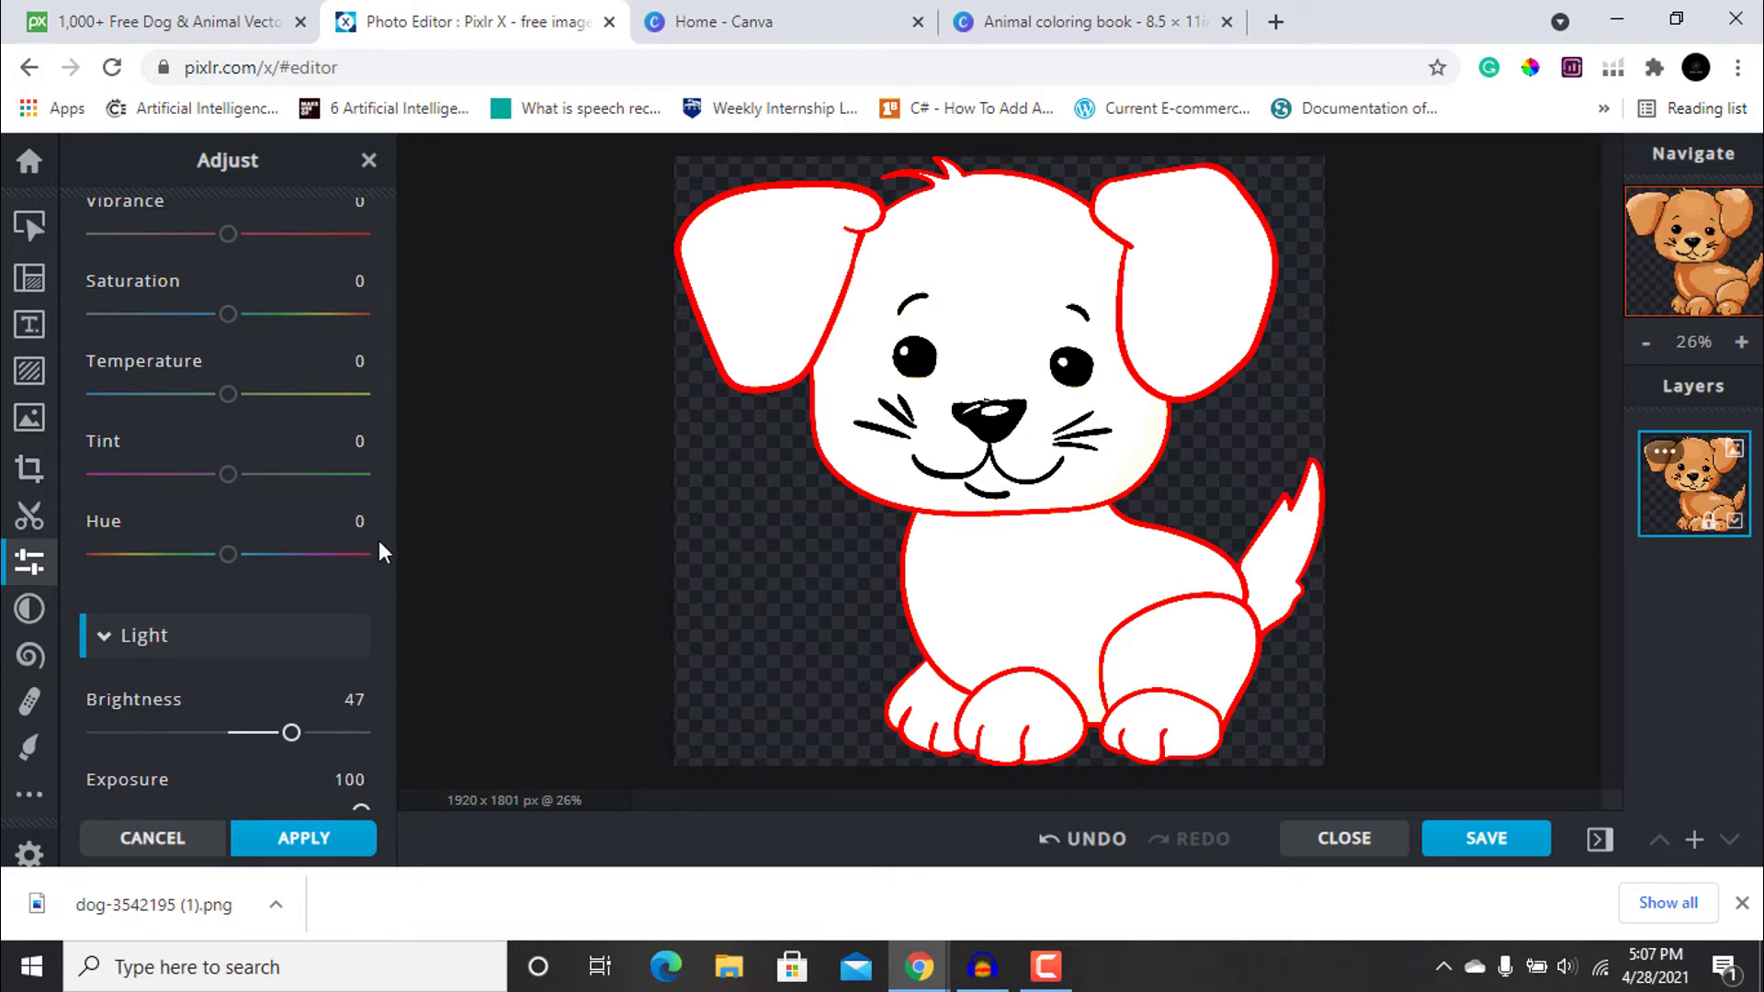
pyautogui.scroll(3, 355, 549)
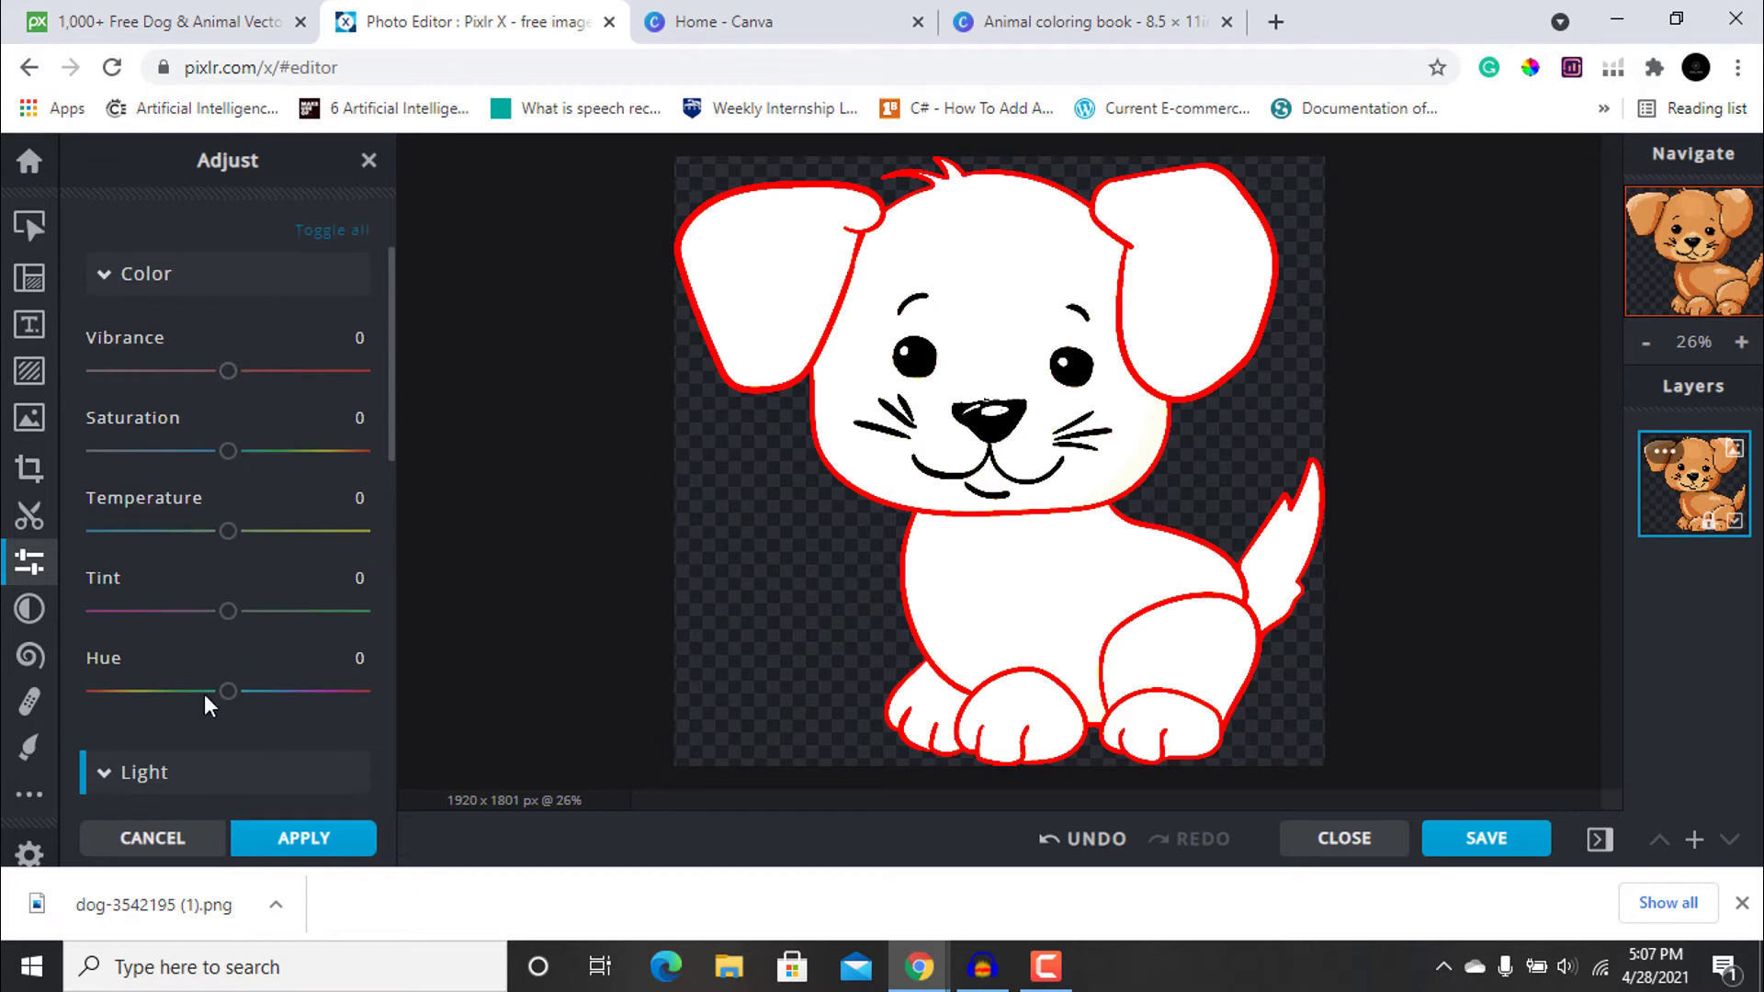
pyautogui.scroll(-4, 203, 693)
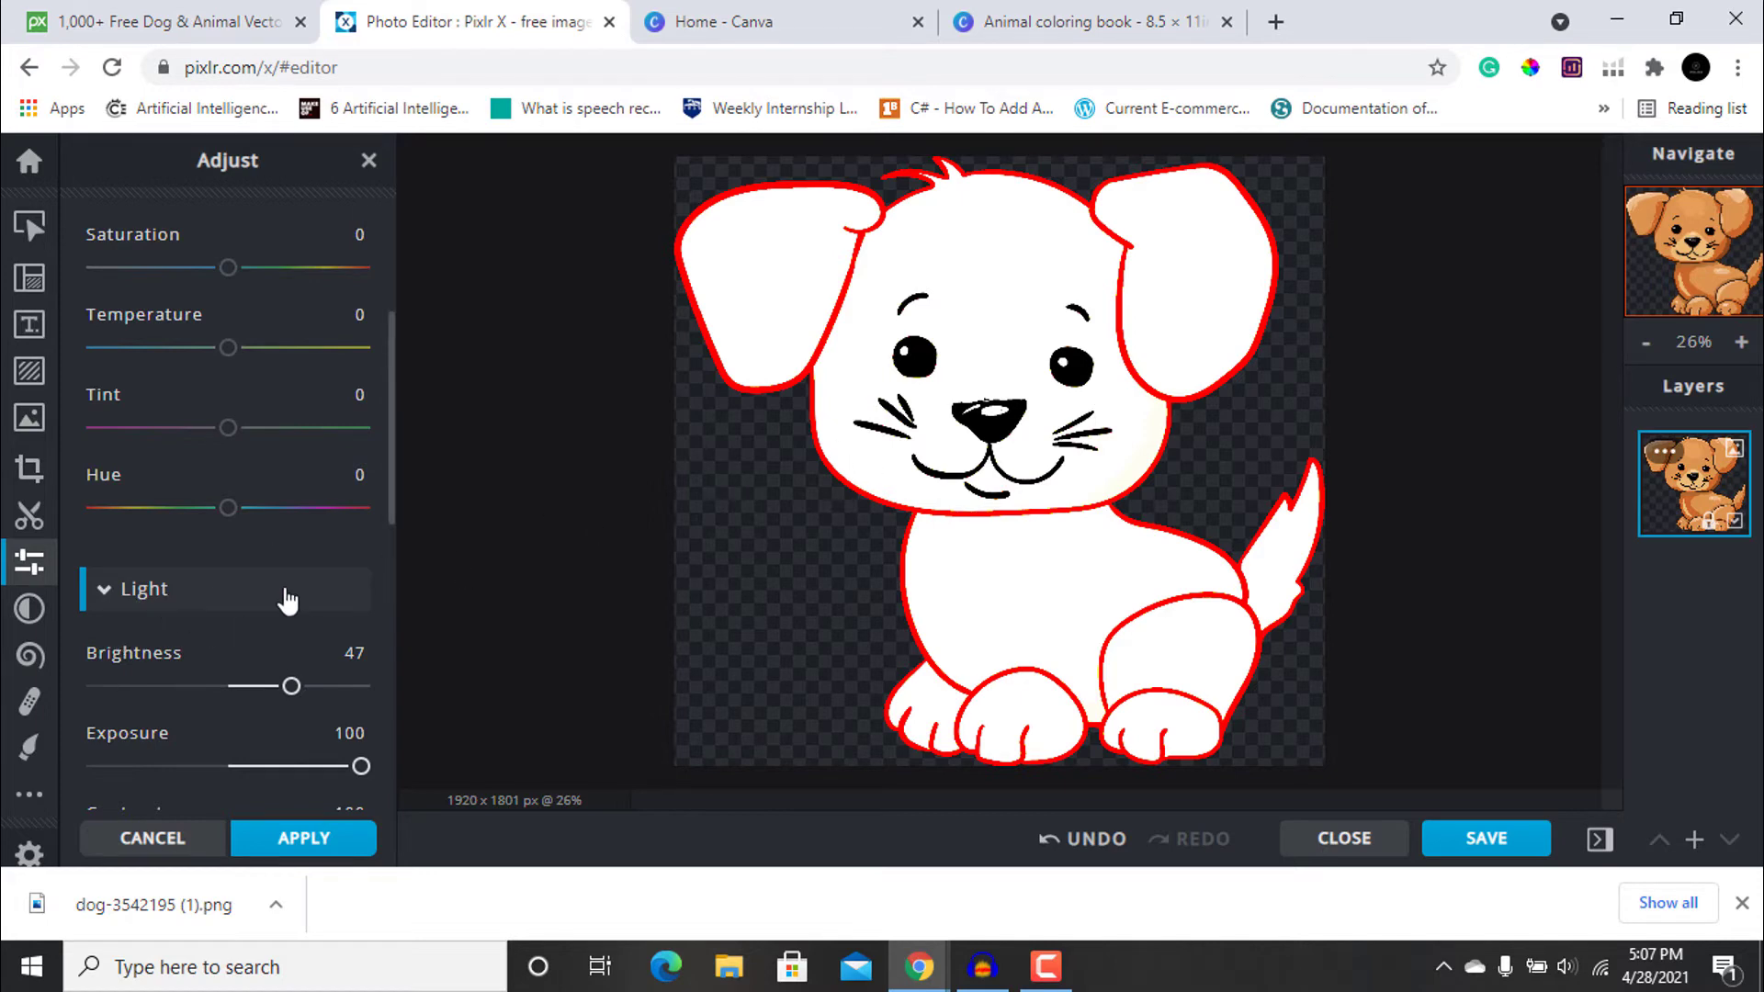
pyautogui.scroll(3, 283, 597)
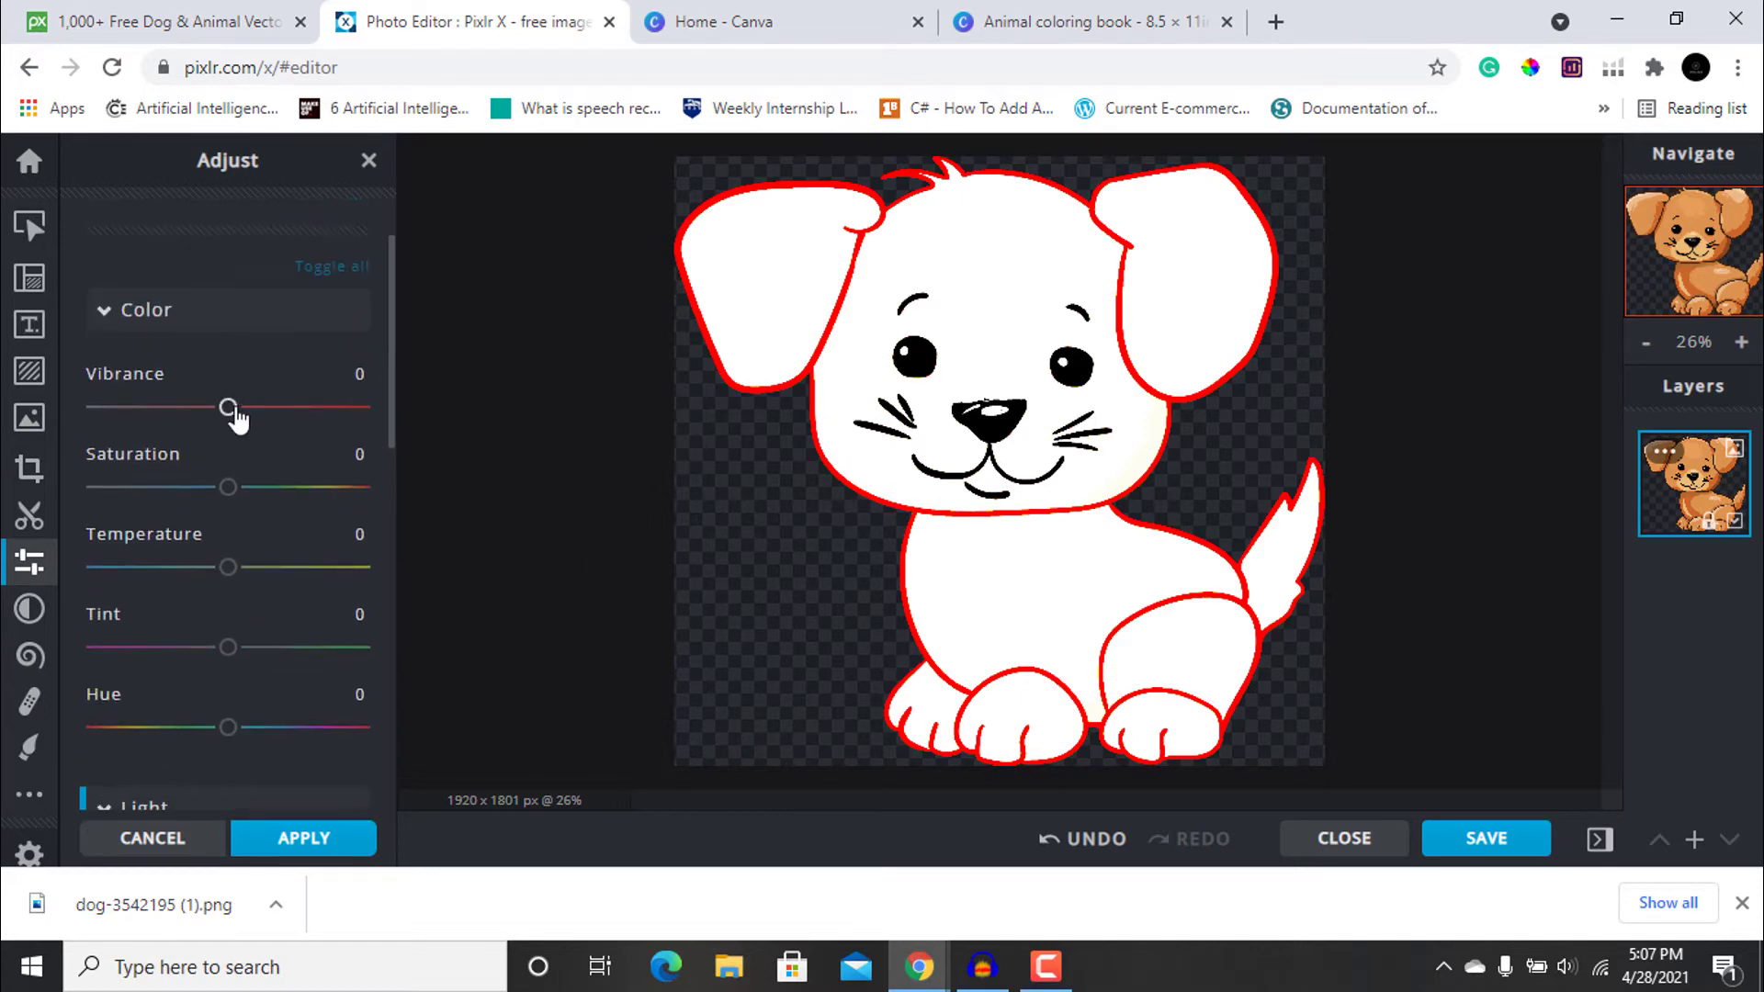
pyautogui.moveTo(232, 409); pyautogui.dragTo(87, 423)
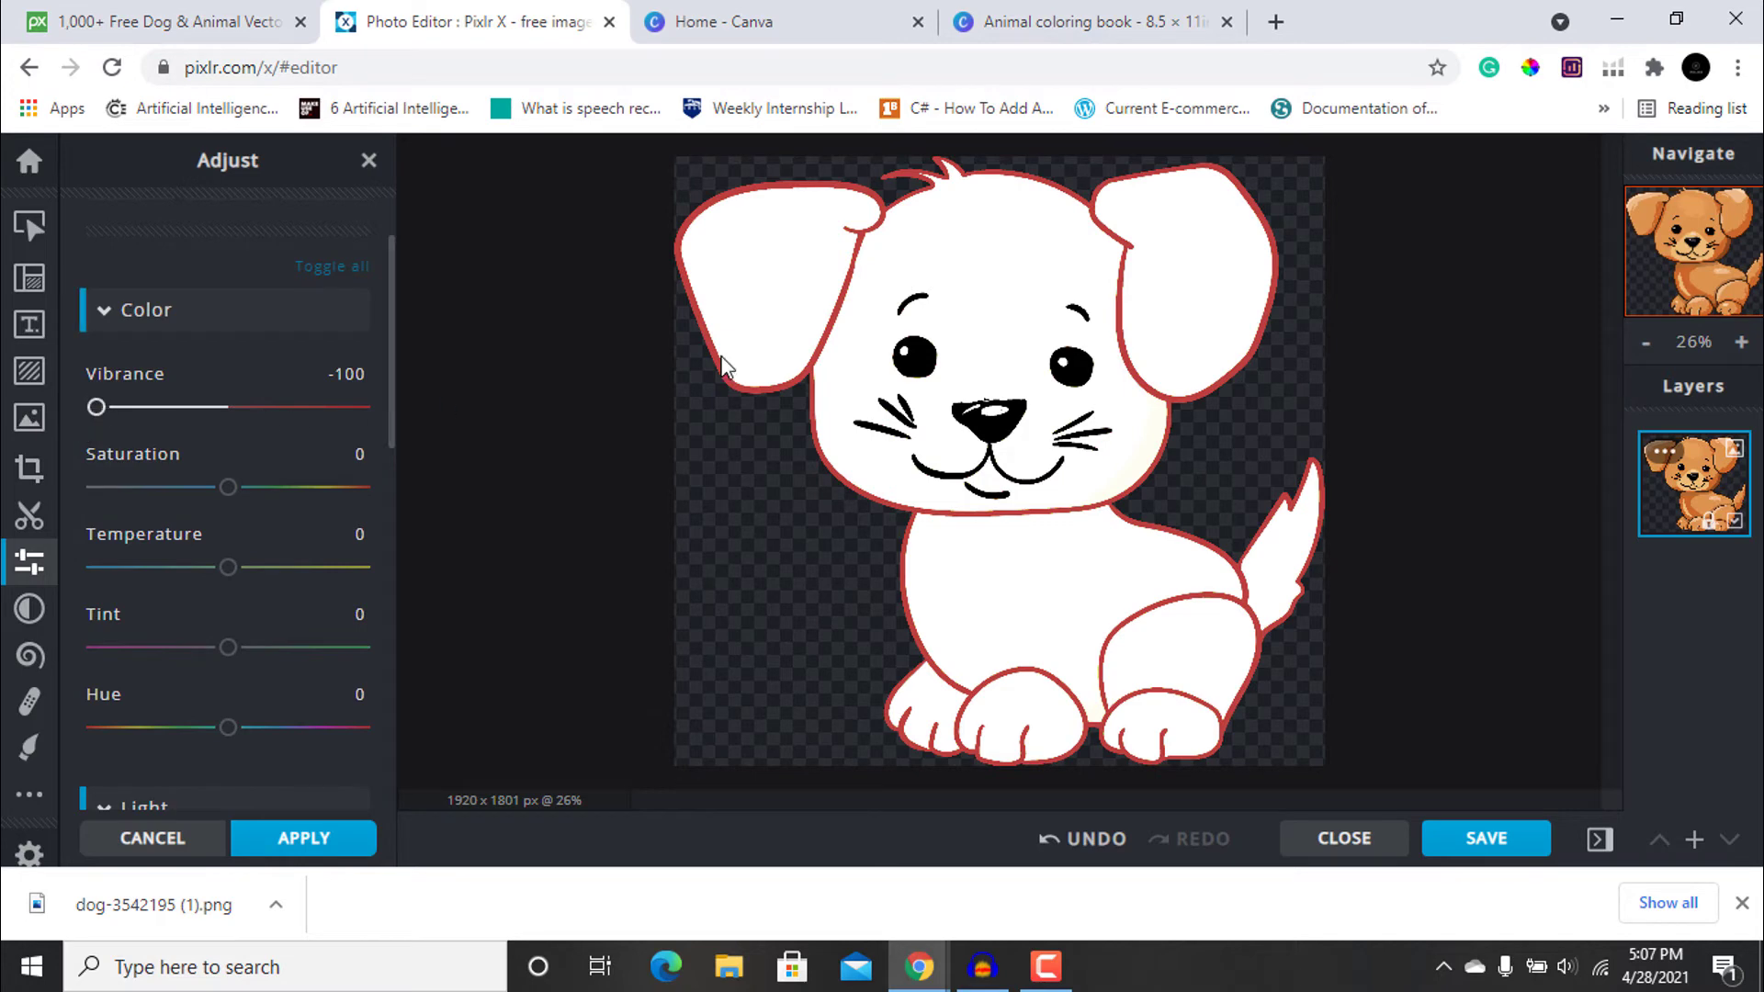
pyautogui.moveTo(236, 497); pyautogui.dragTo(95, 501)
# Set the puppy image's Temperature to 2, Tint to -2 and Hue to -5
pyautogui.moveTo(236, 574)
pyautogui.mouseDown()
pyautogui.moveTo(364, 574)
pyautogui.moveTo(115, 577)
pyautogui.moveTo(233, 576)
pyautogui.mouseUp()
pyautogui.moveTo(229, 652)
pyautogui.mouseDown()
pyautogui.moveTo(129, 658)
pyautogui.moveTo(382, 646)
pyautogui.moveTo(227, 671)
pyautogui.mouseUp()
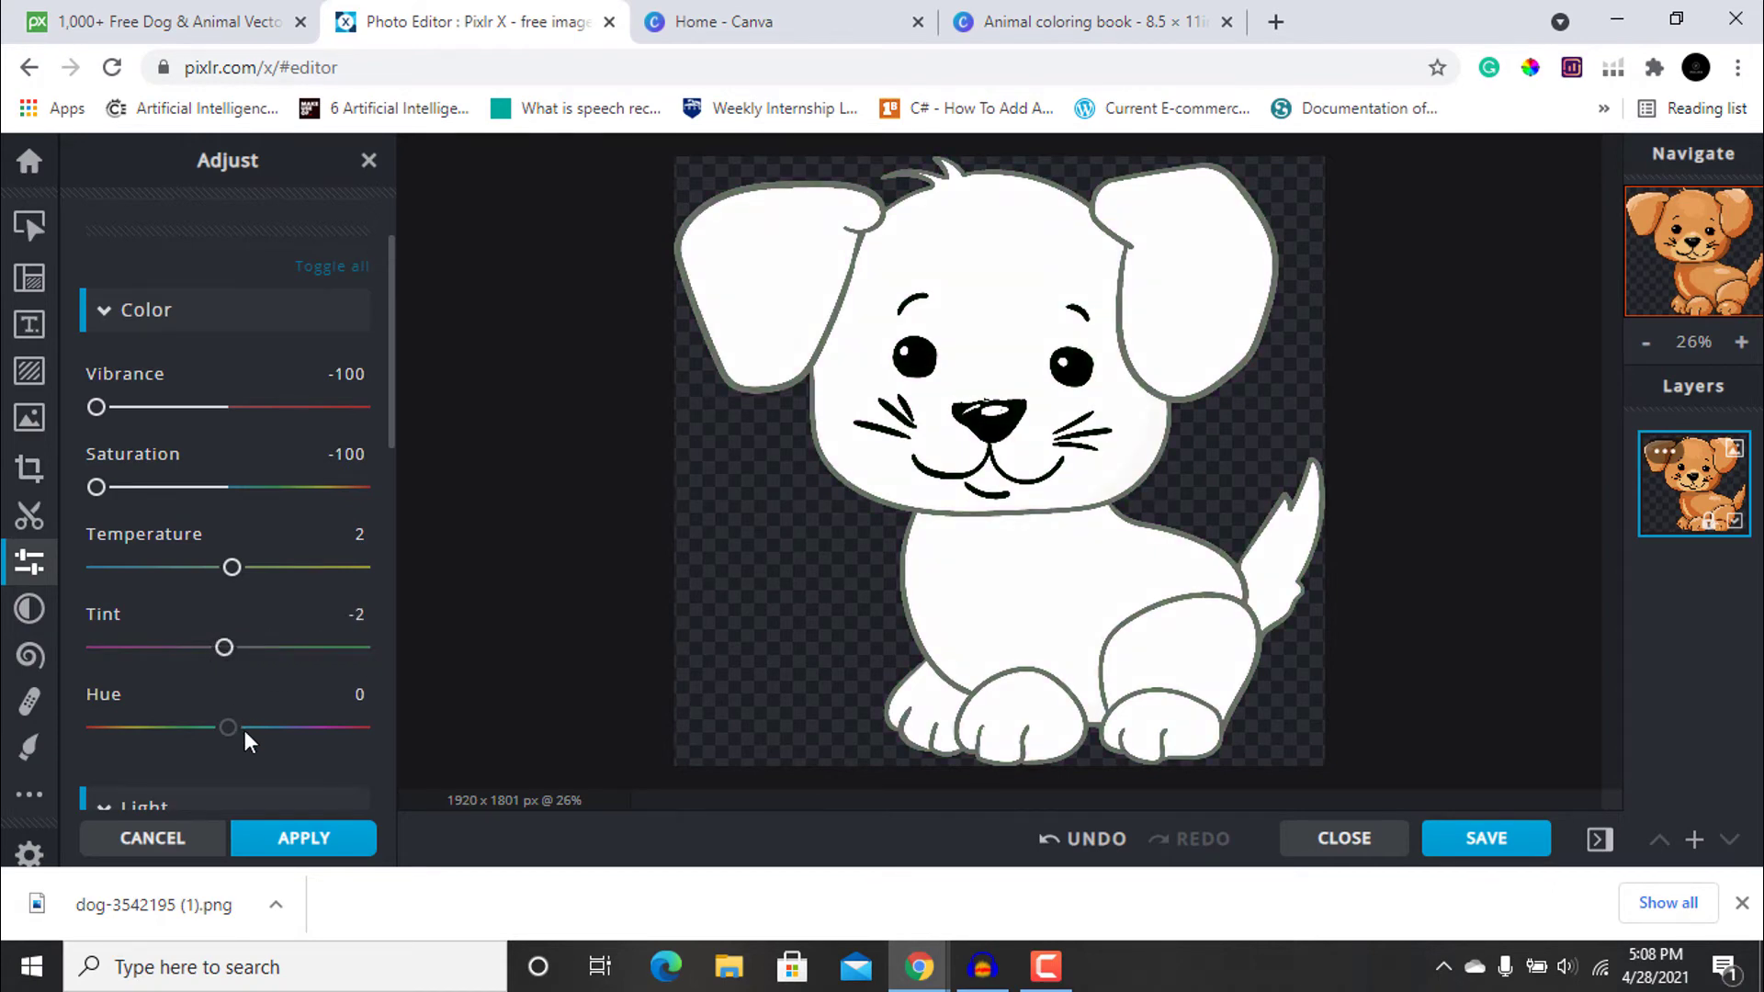
pyautogui.moveTo(230, 733); pyautogui.dragTo(59, 732)
pyautogui.moveTo(173, 735); pyautogui.dragTo(228, 749)
# Examine the puppy's outlines at different magnifications and review its color and light adjustment values
pyautogui.scroll(-1, 225, 740)
pyautogui.scroll(3, 417, 606)
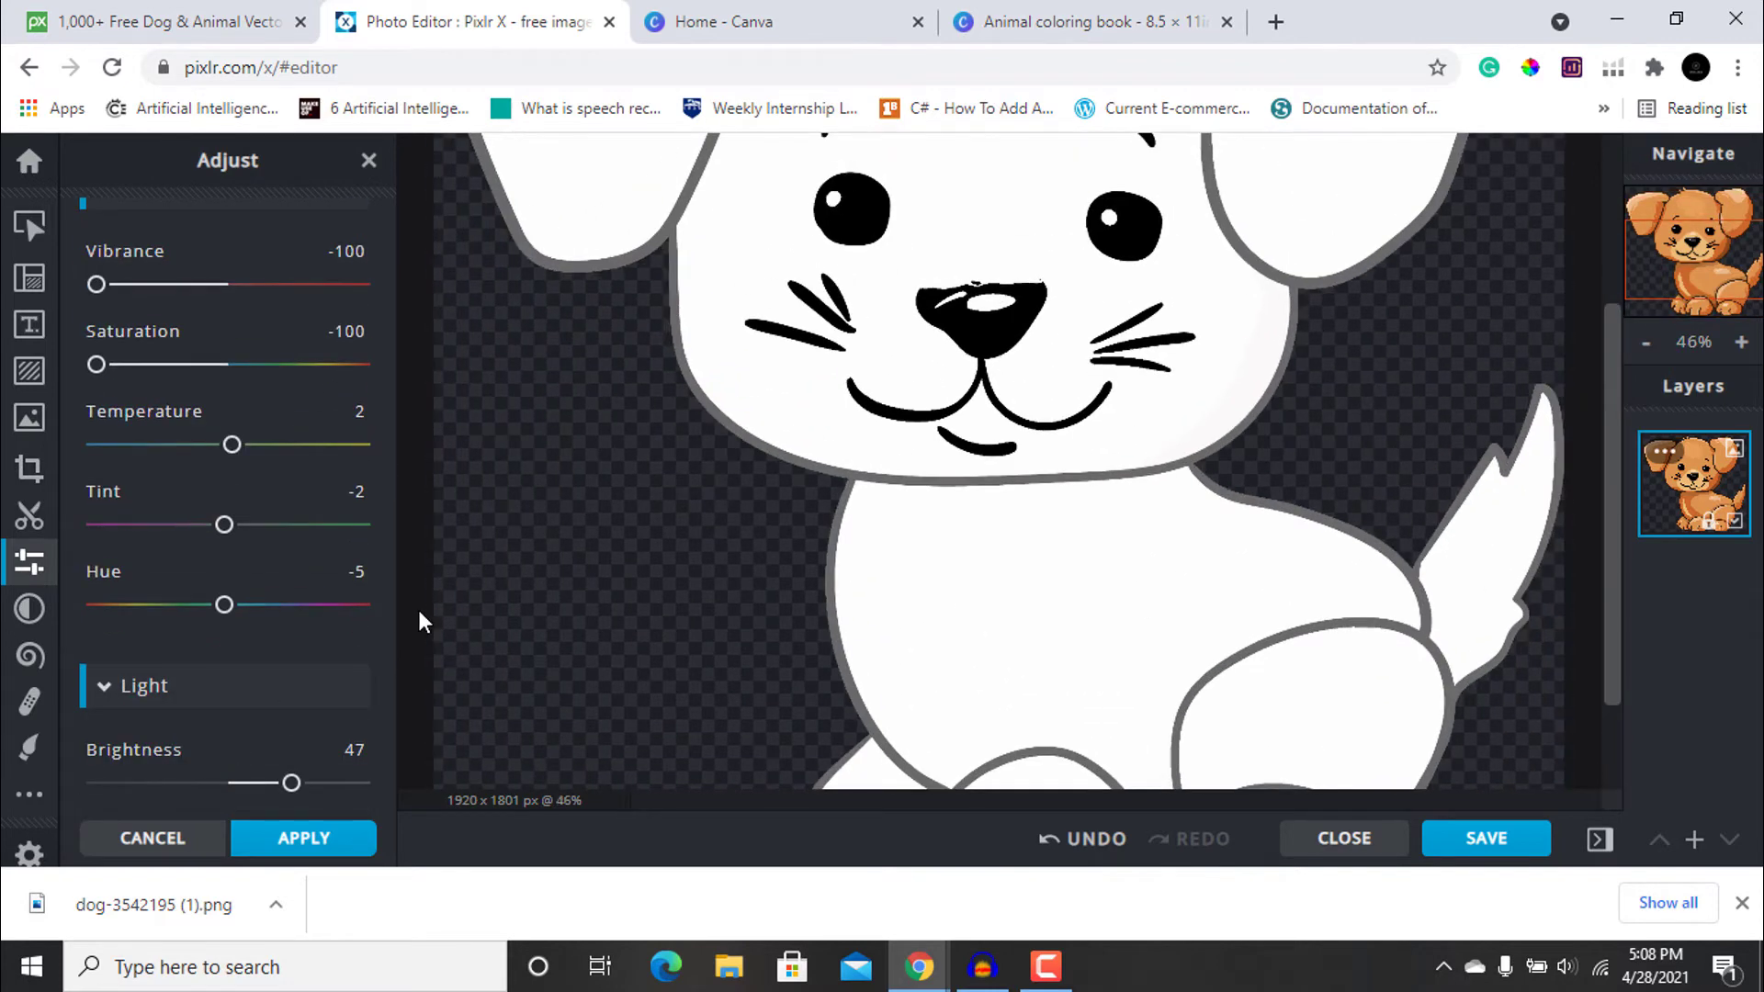
pyautogui.scroll(-4, 417, 606)
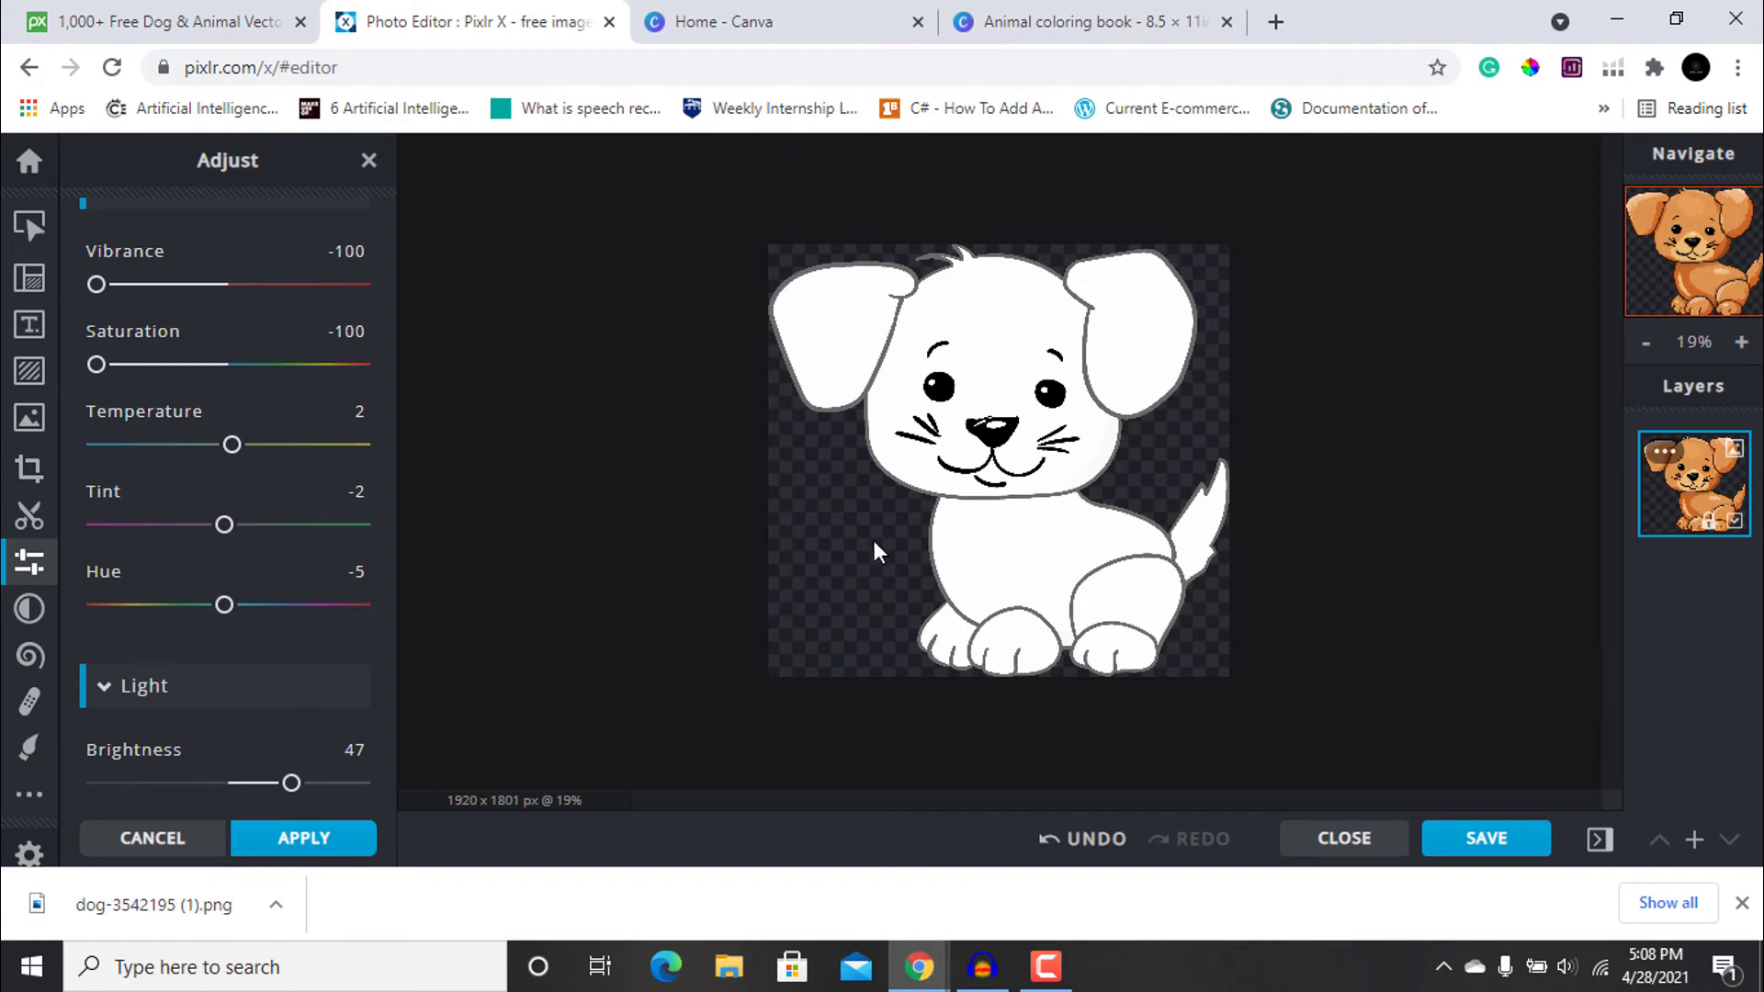
pyautogui.scroll(4, 874, 540)
pyautogui.scroll(-3, 874, 540)
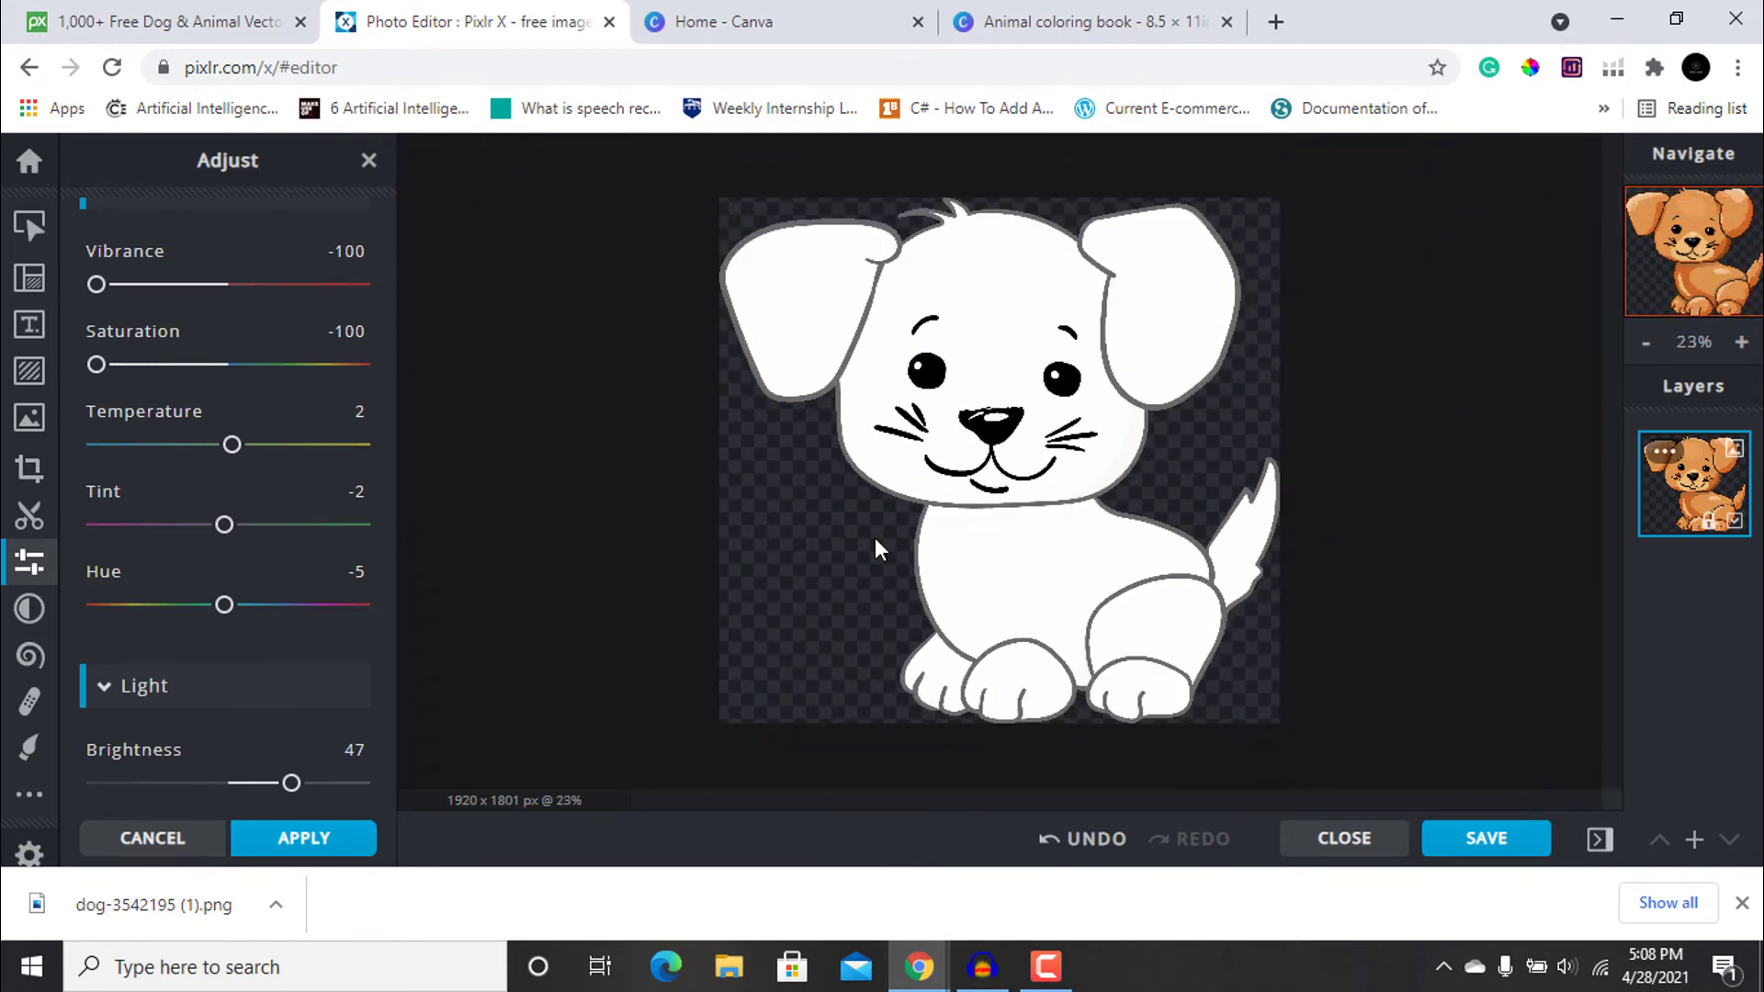
pyautogui.scroll(-2, 874, 538)
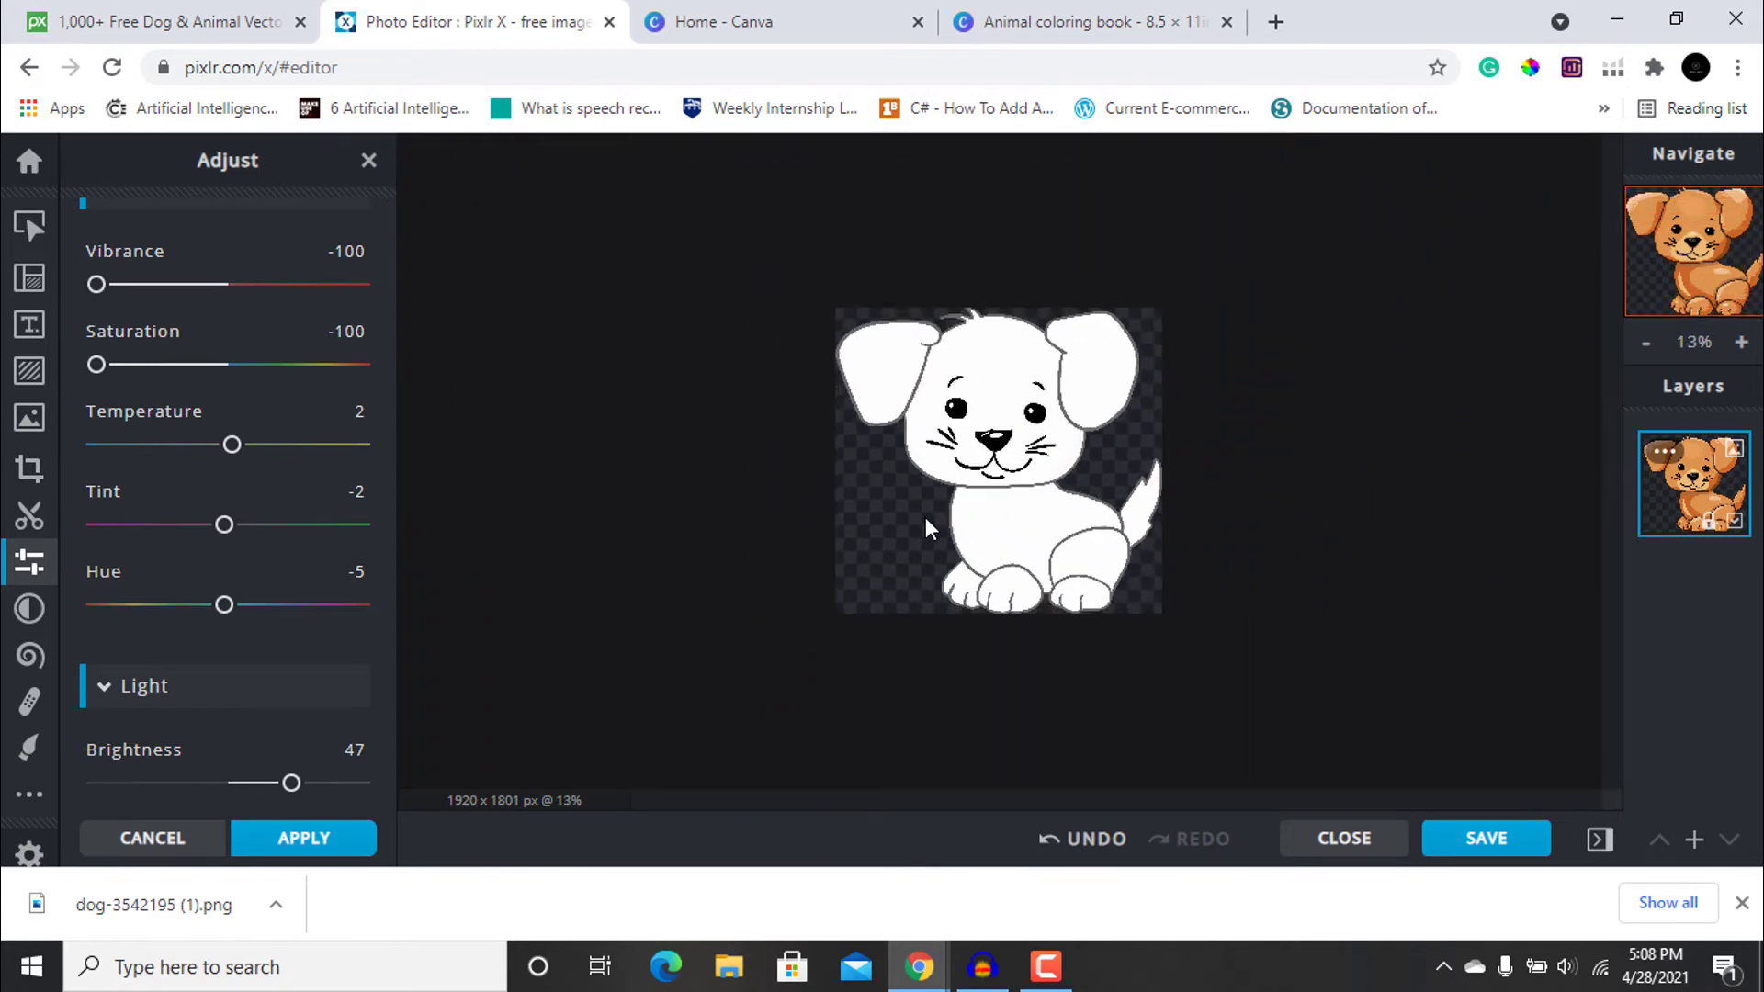
pyautogui.scroll(2, 927, 527)
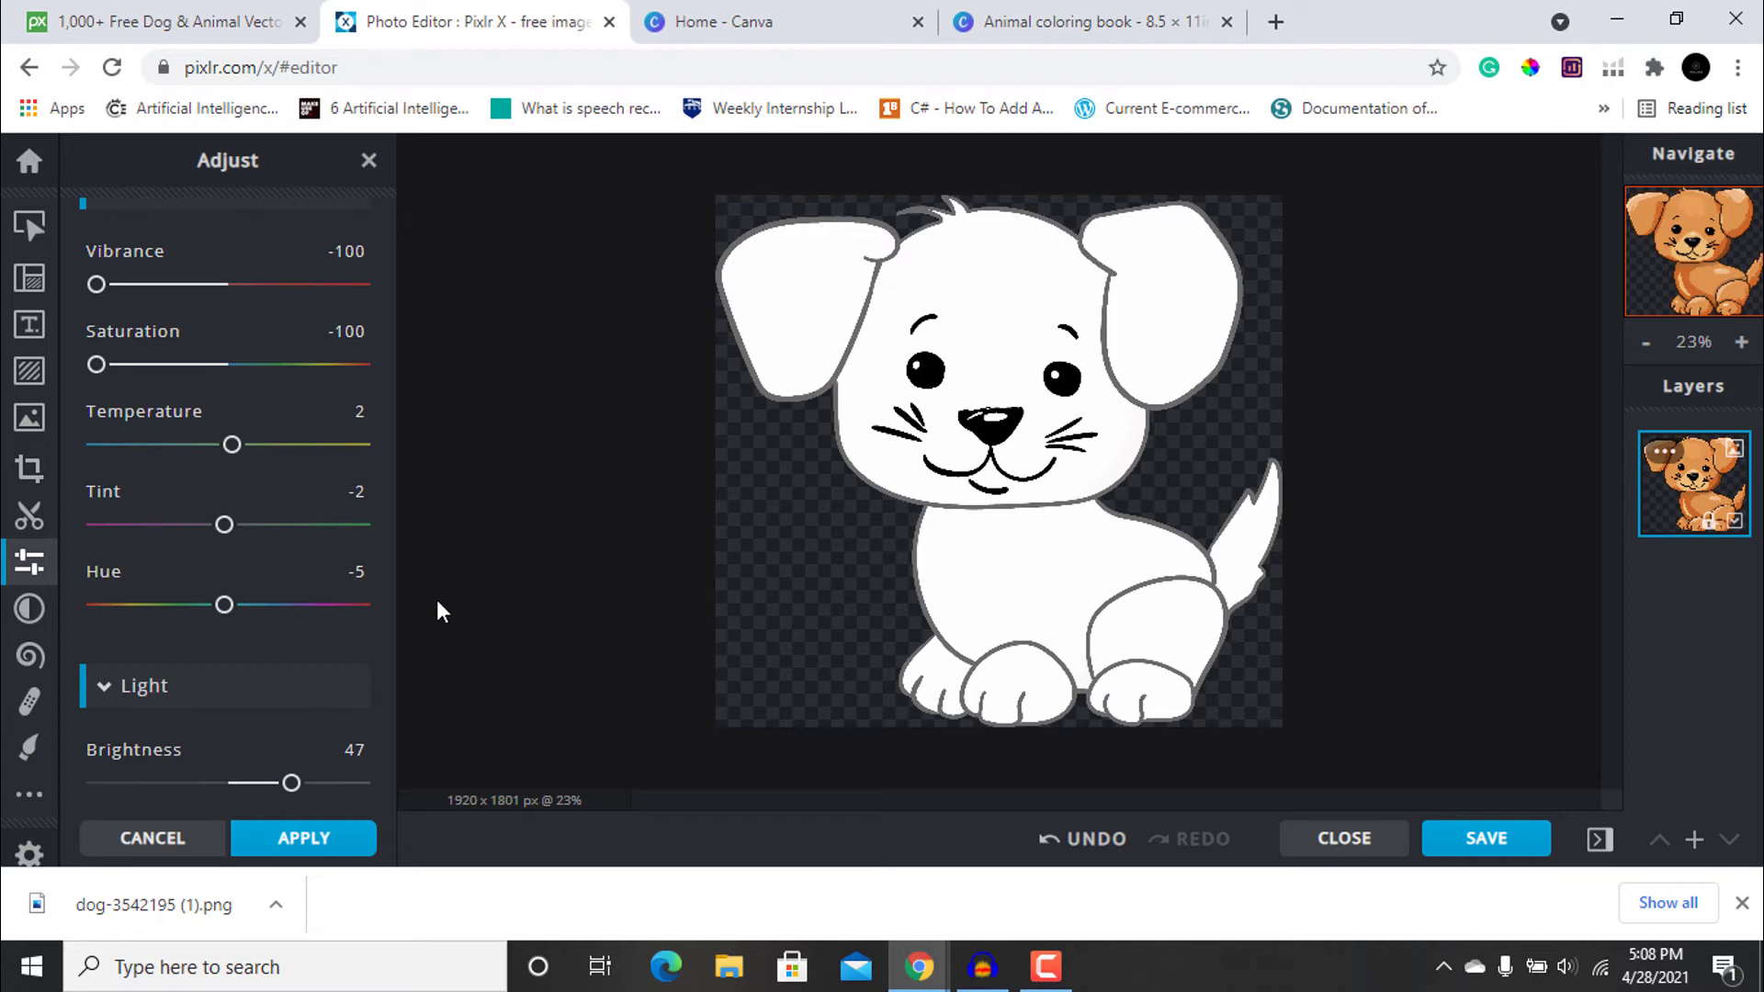
pyautogui.scroll(3, 267, 716)
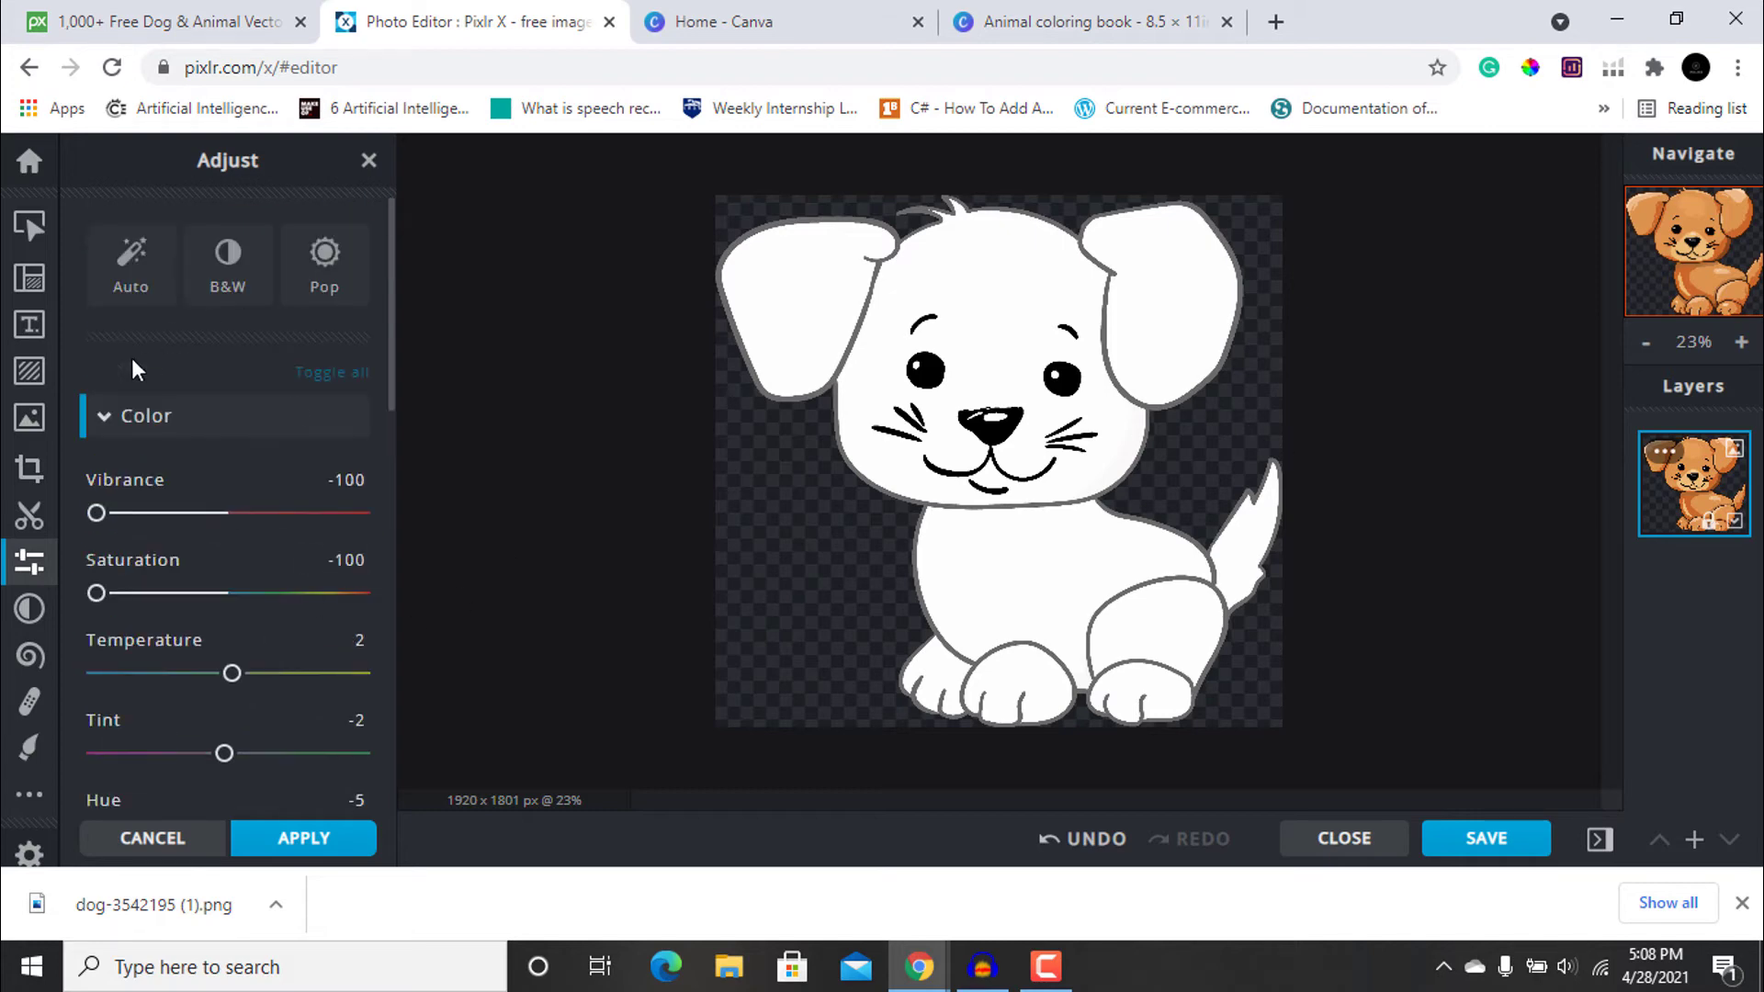
pyautogui.scroll(-3, 206, 560)
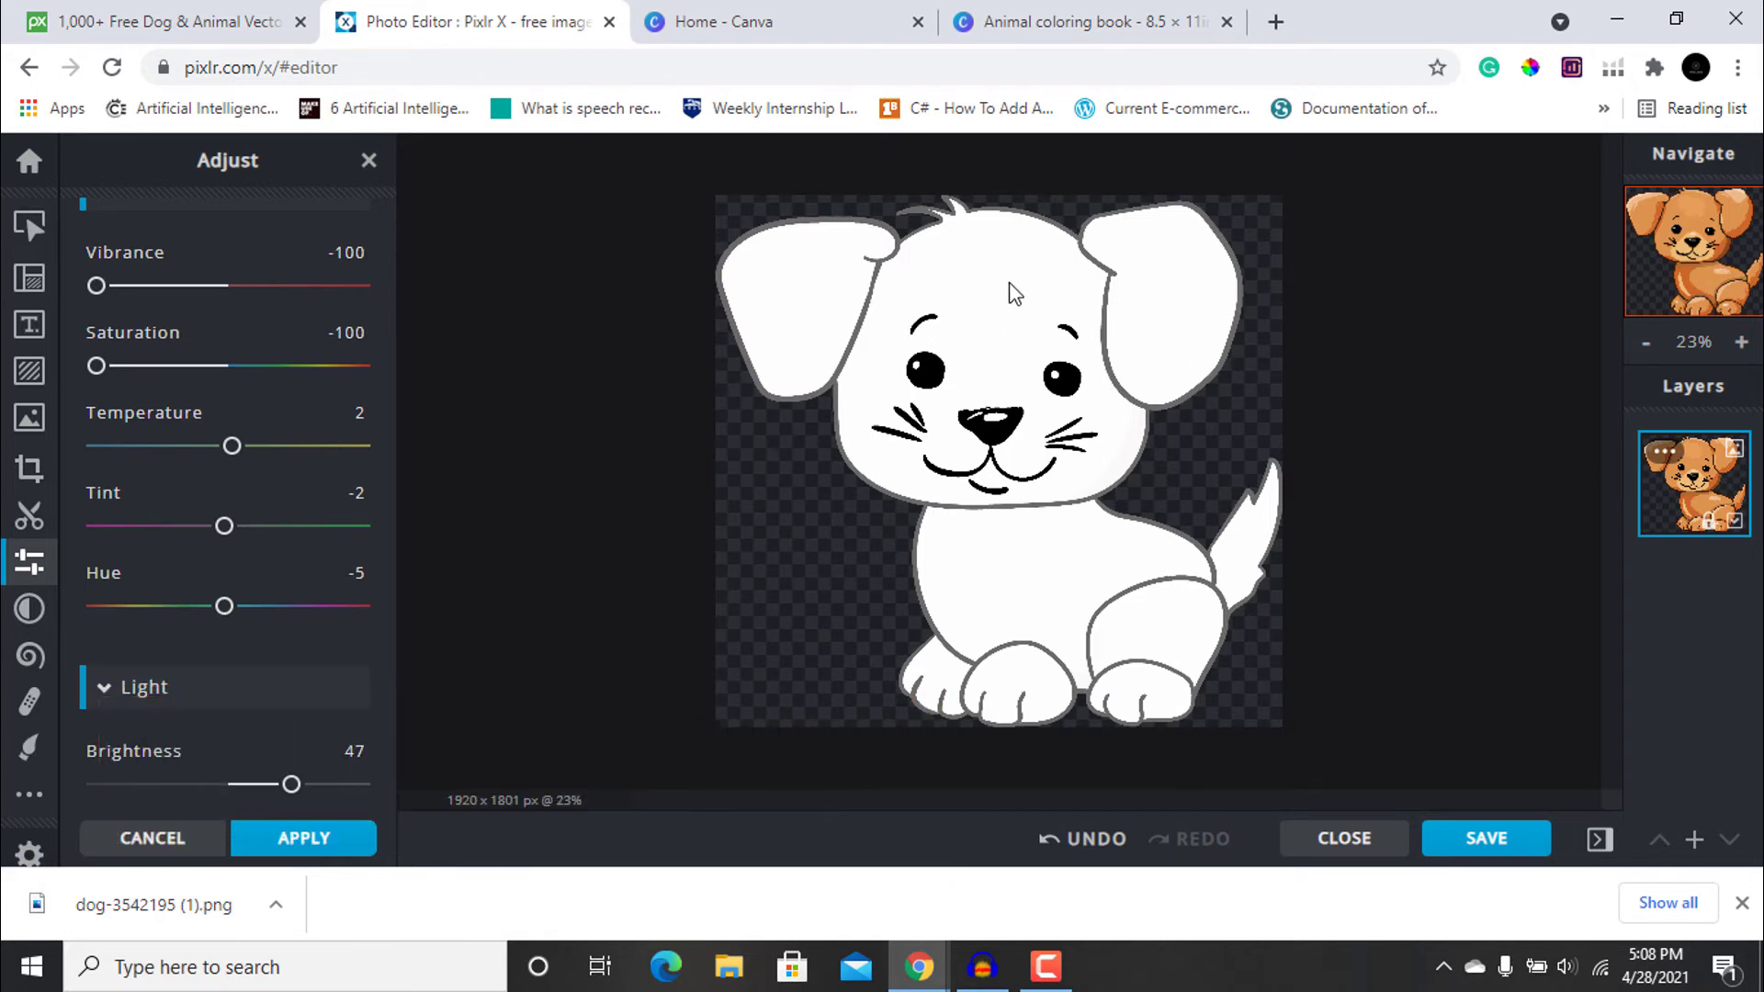
pyautogui.scroll(-2, 184, 575)
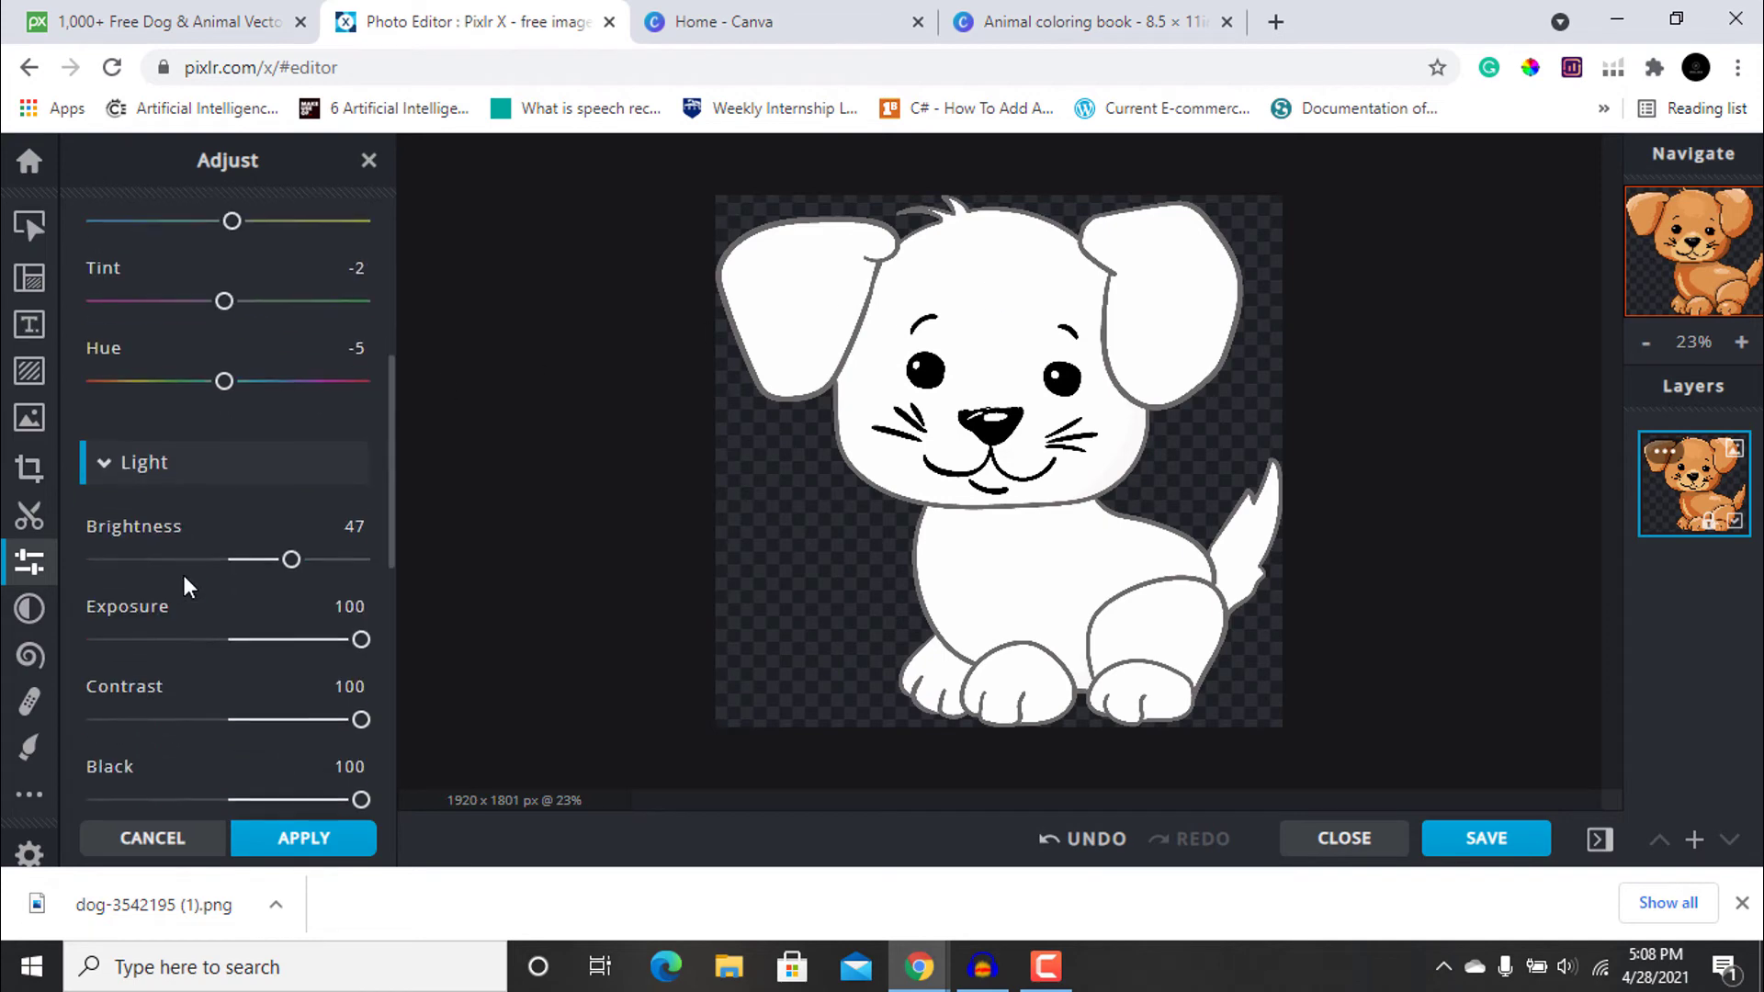
pyautogui.scroll(2, 323, 316)
pyautogui.scroll(2, 312, 319)
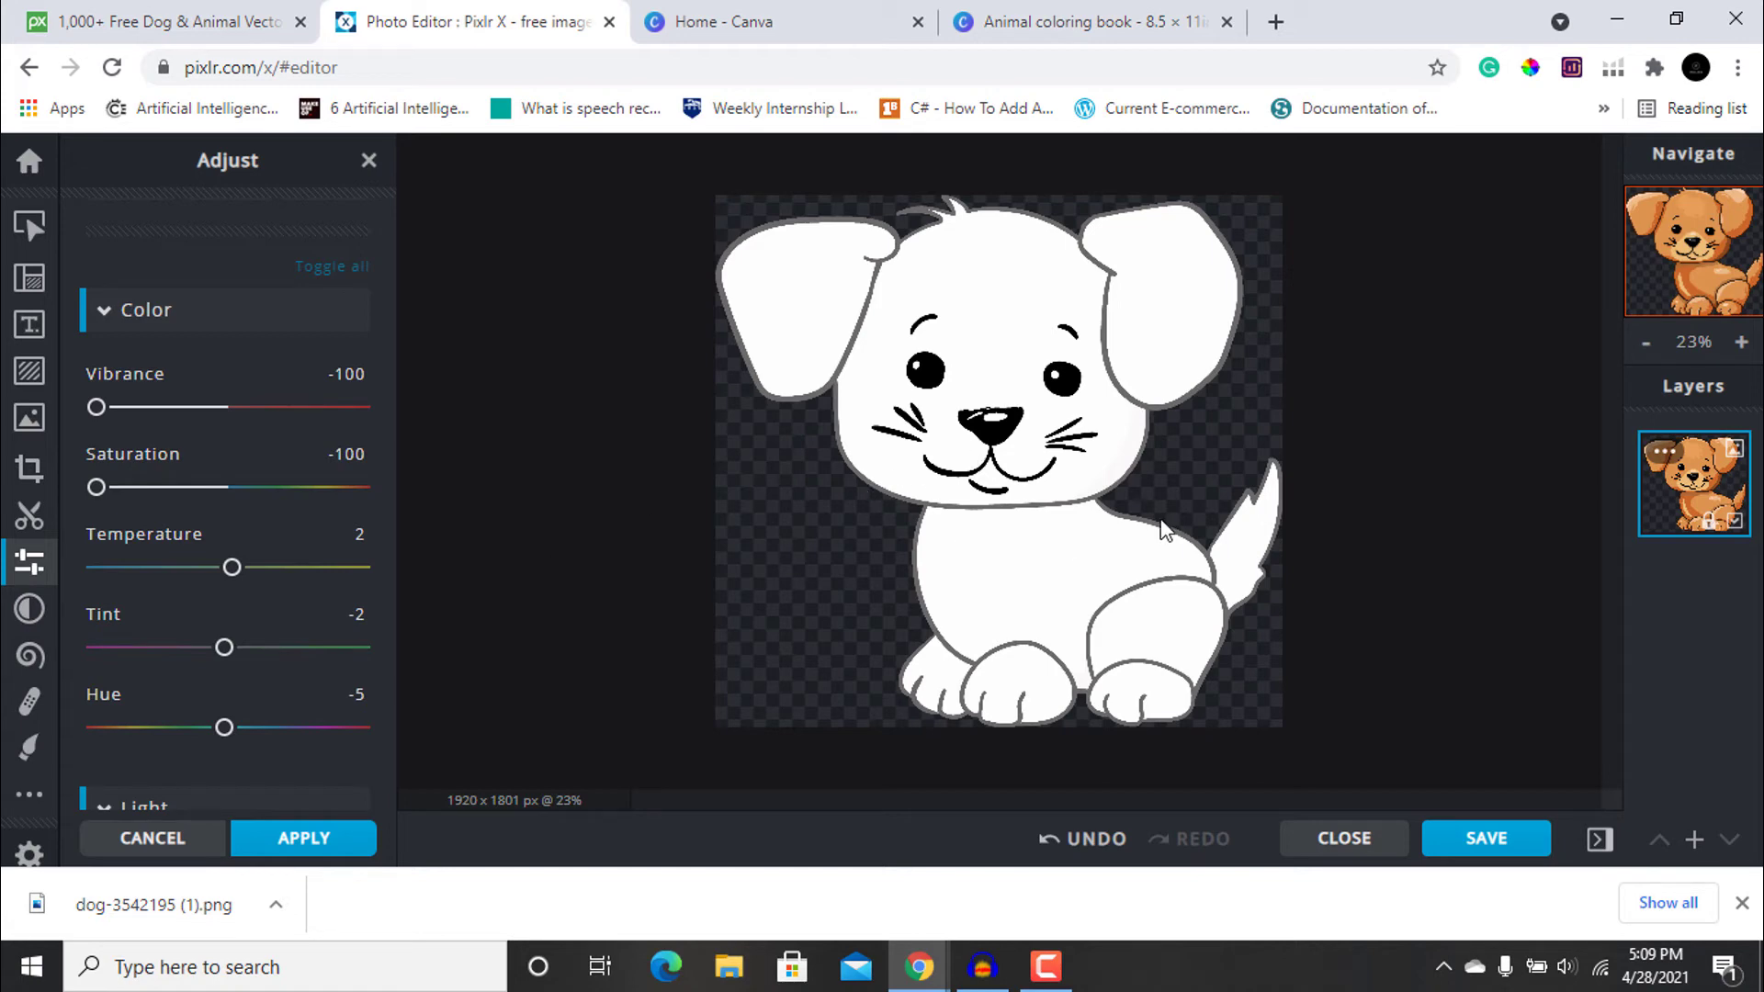
# Save the outlined puppy as a PNG named DOG COLORING PAGE at 1920×1801 and download it
pyautogui.click(1486, 837)
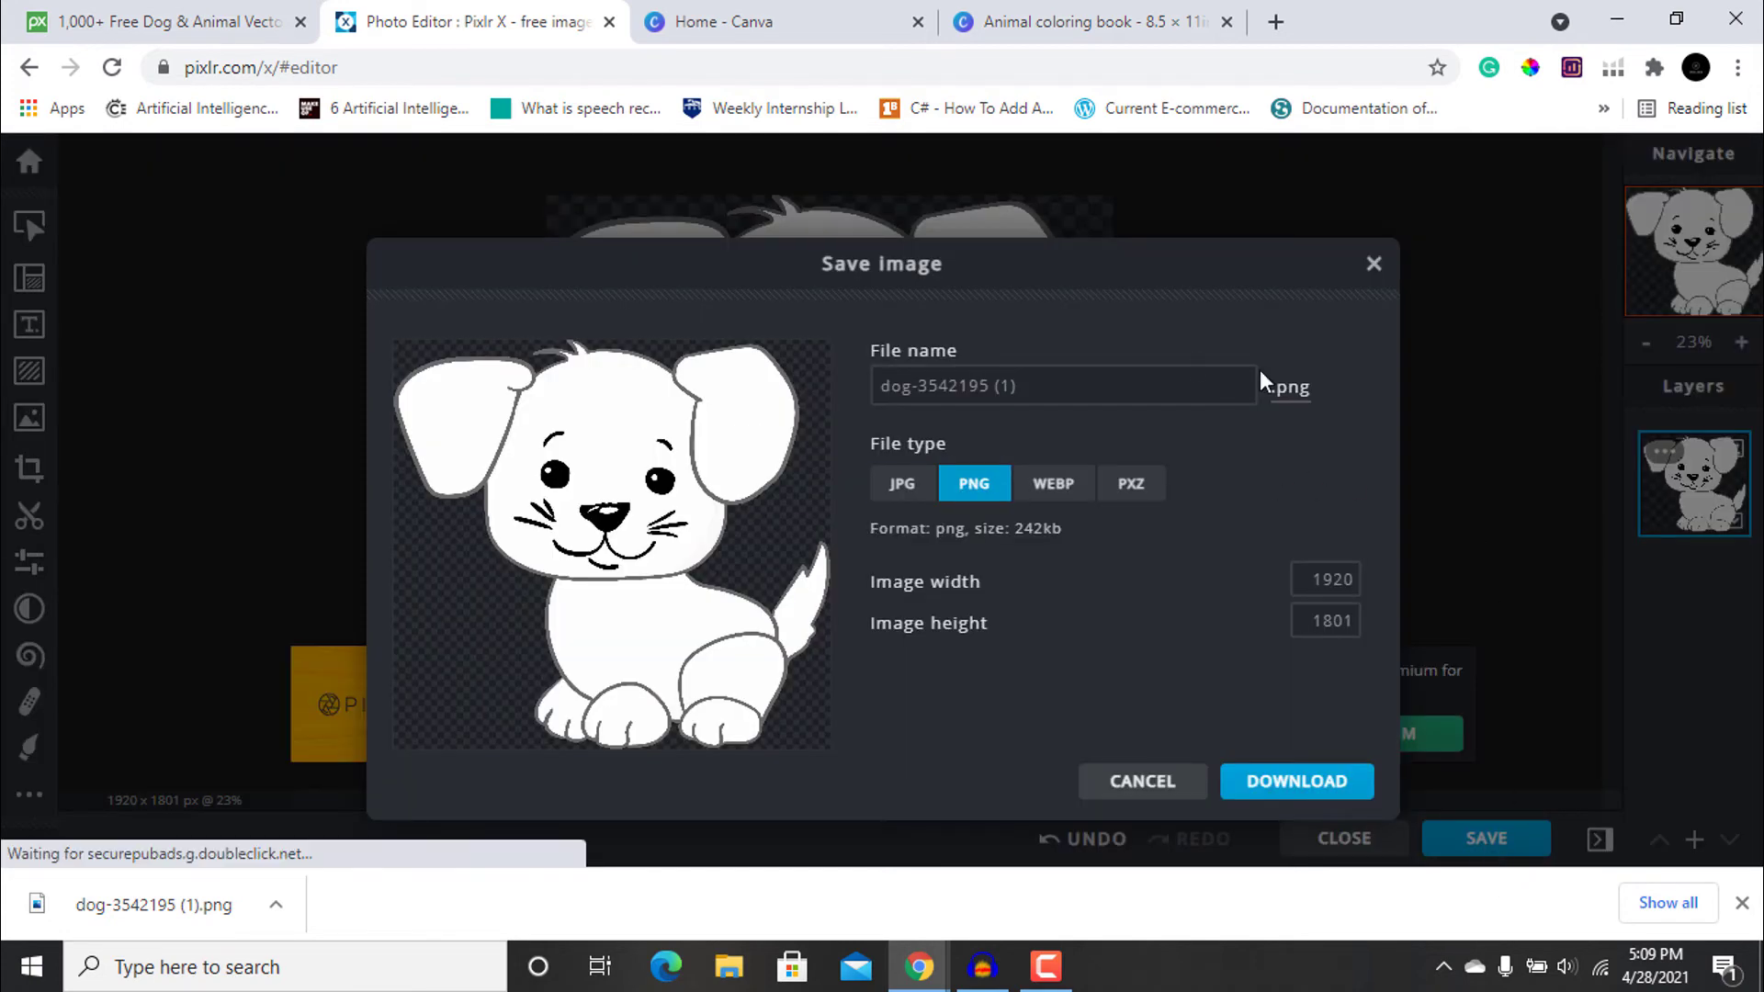
pyautogui.click(1235, 386)
pyautogui.moveTo(1236, 386); pyautogui.dragTo(877, 386)
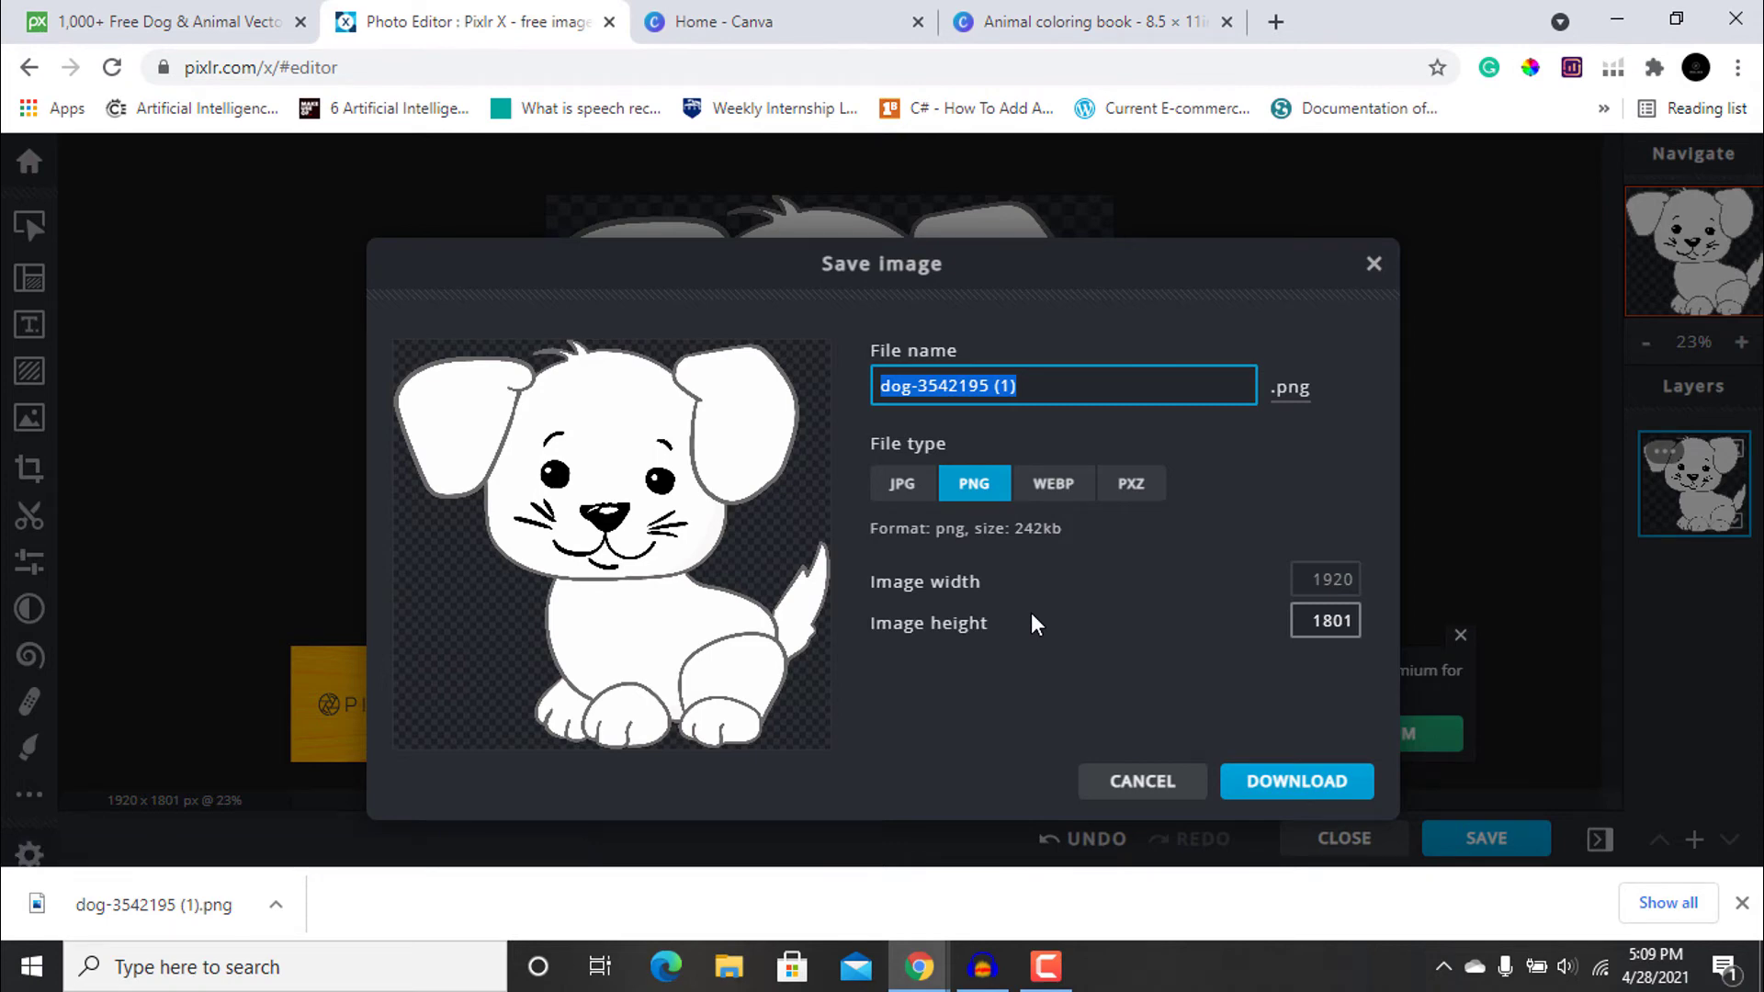
pyautogui.write('DOG COLORING PAGE')
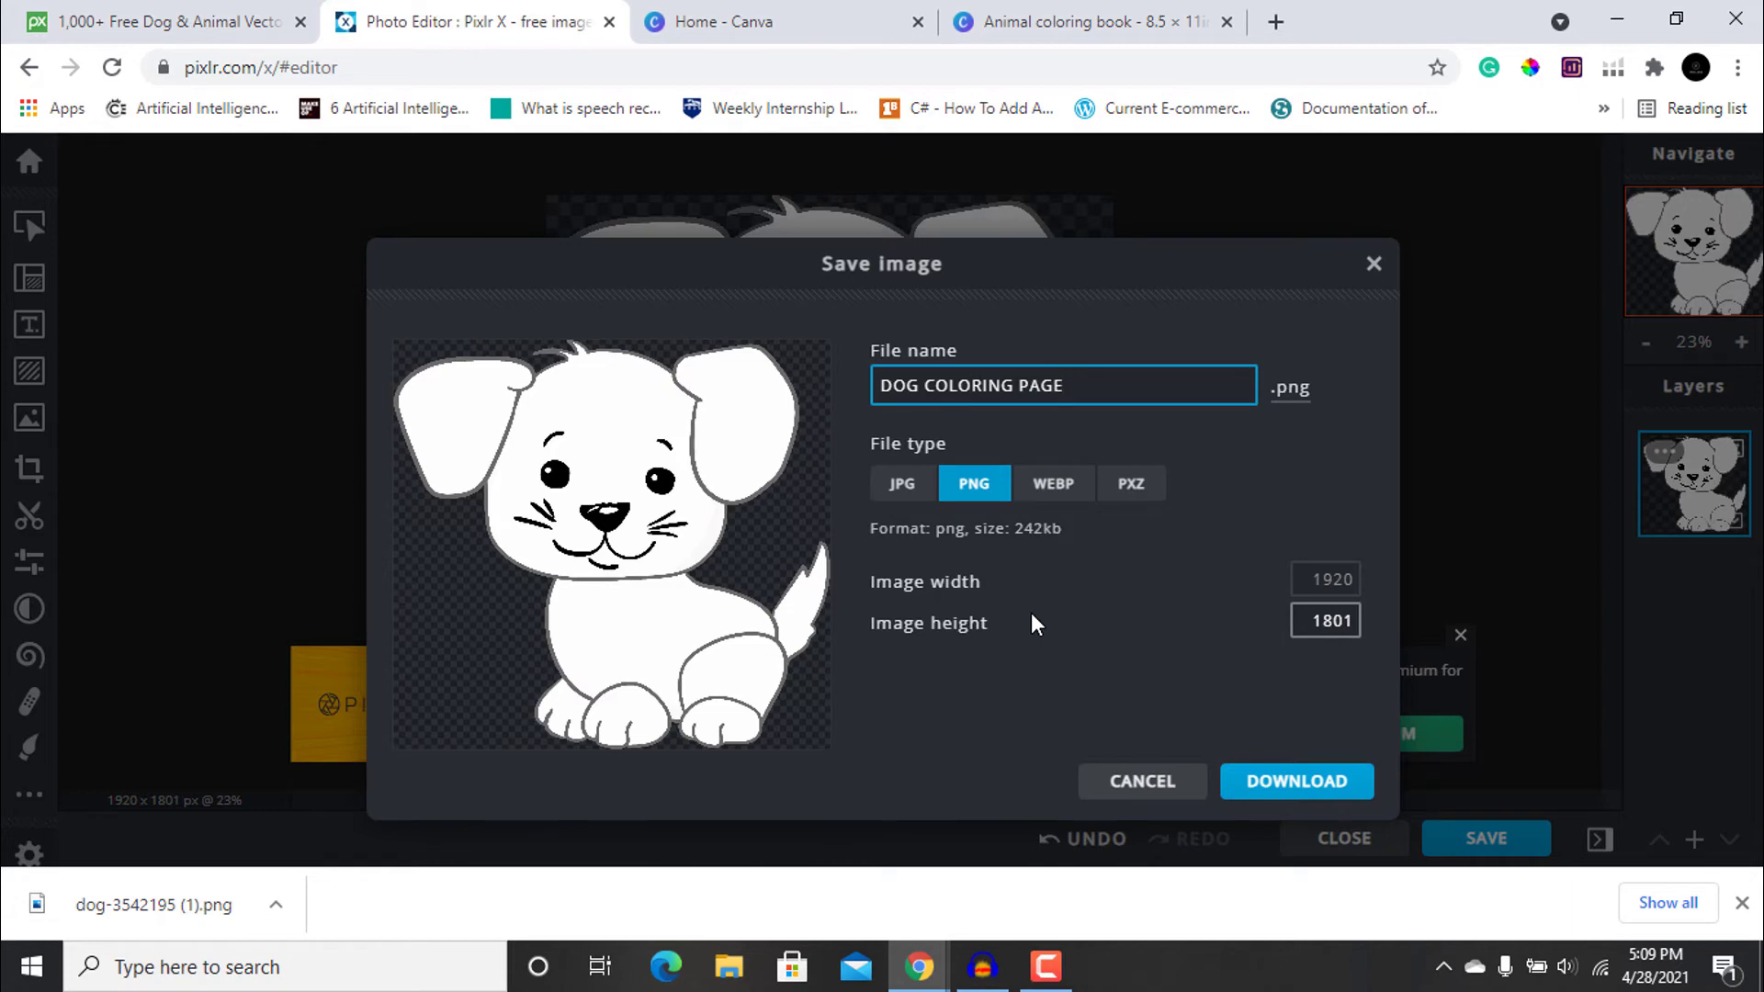
pyautogui.click(1288, 783)
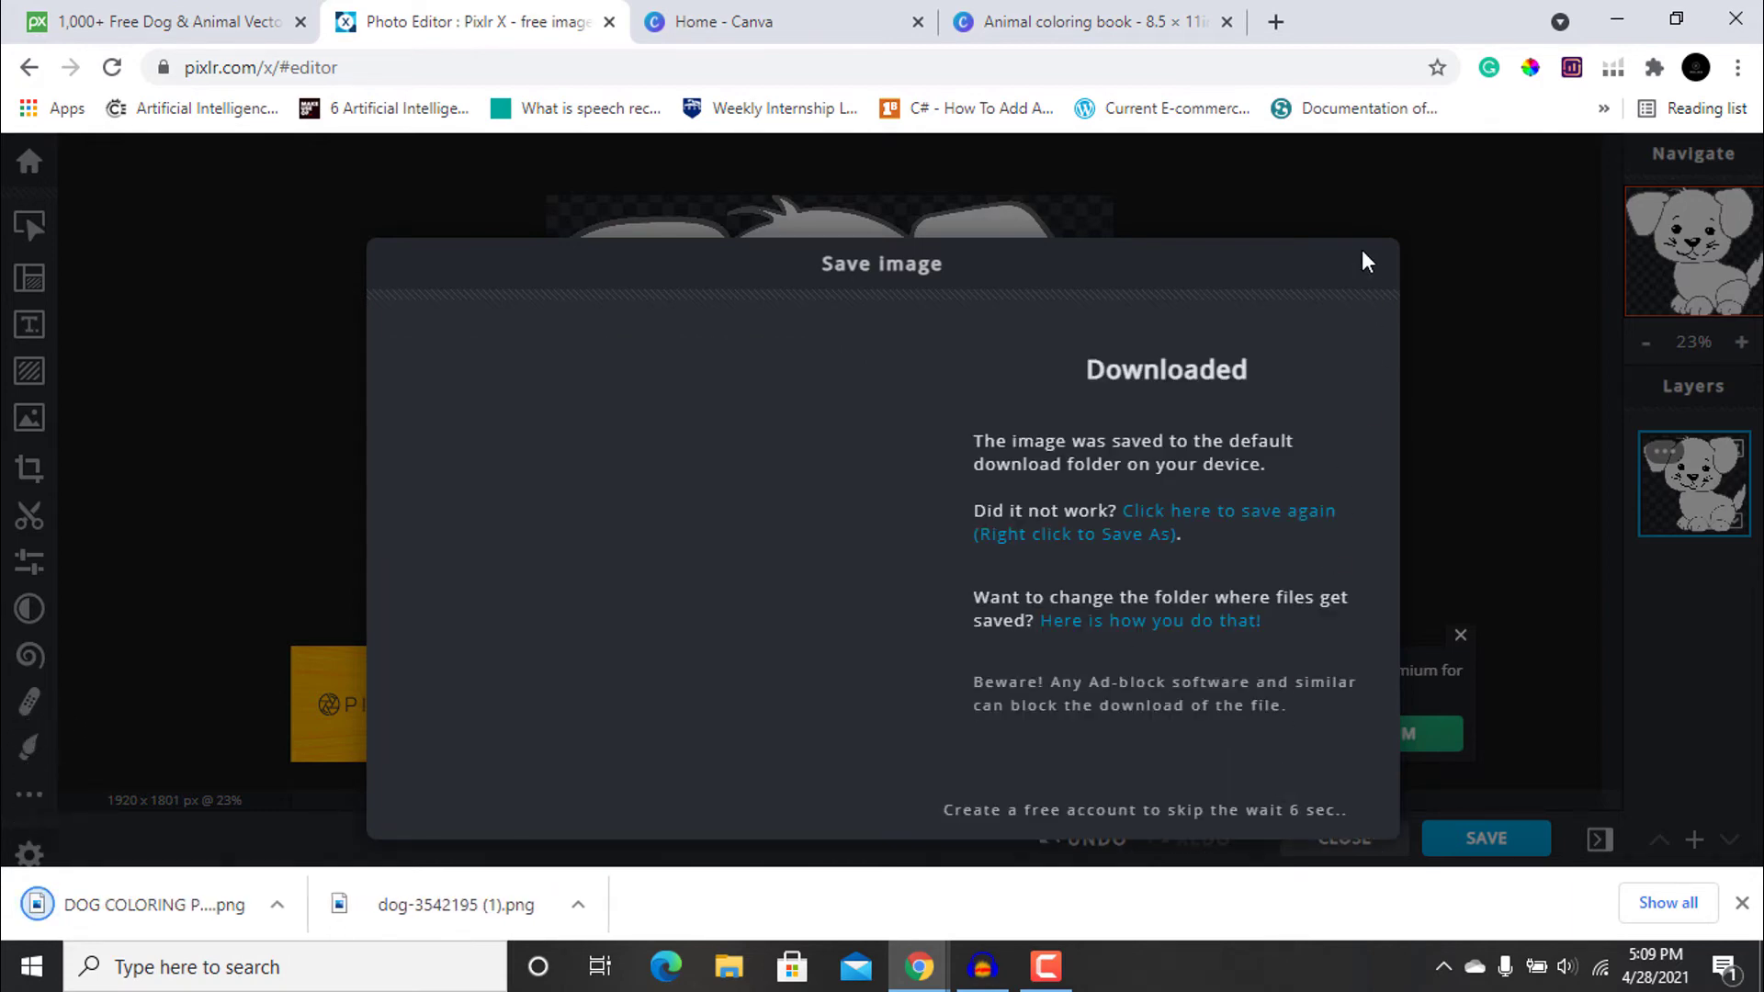
# Switch to Canva and create a new blank design with the custom size 8.5 x 11 in
pyautogui.click(811, 8)
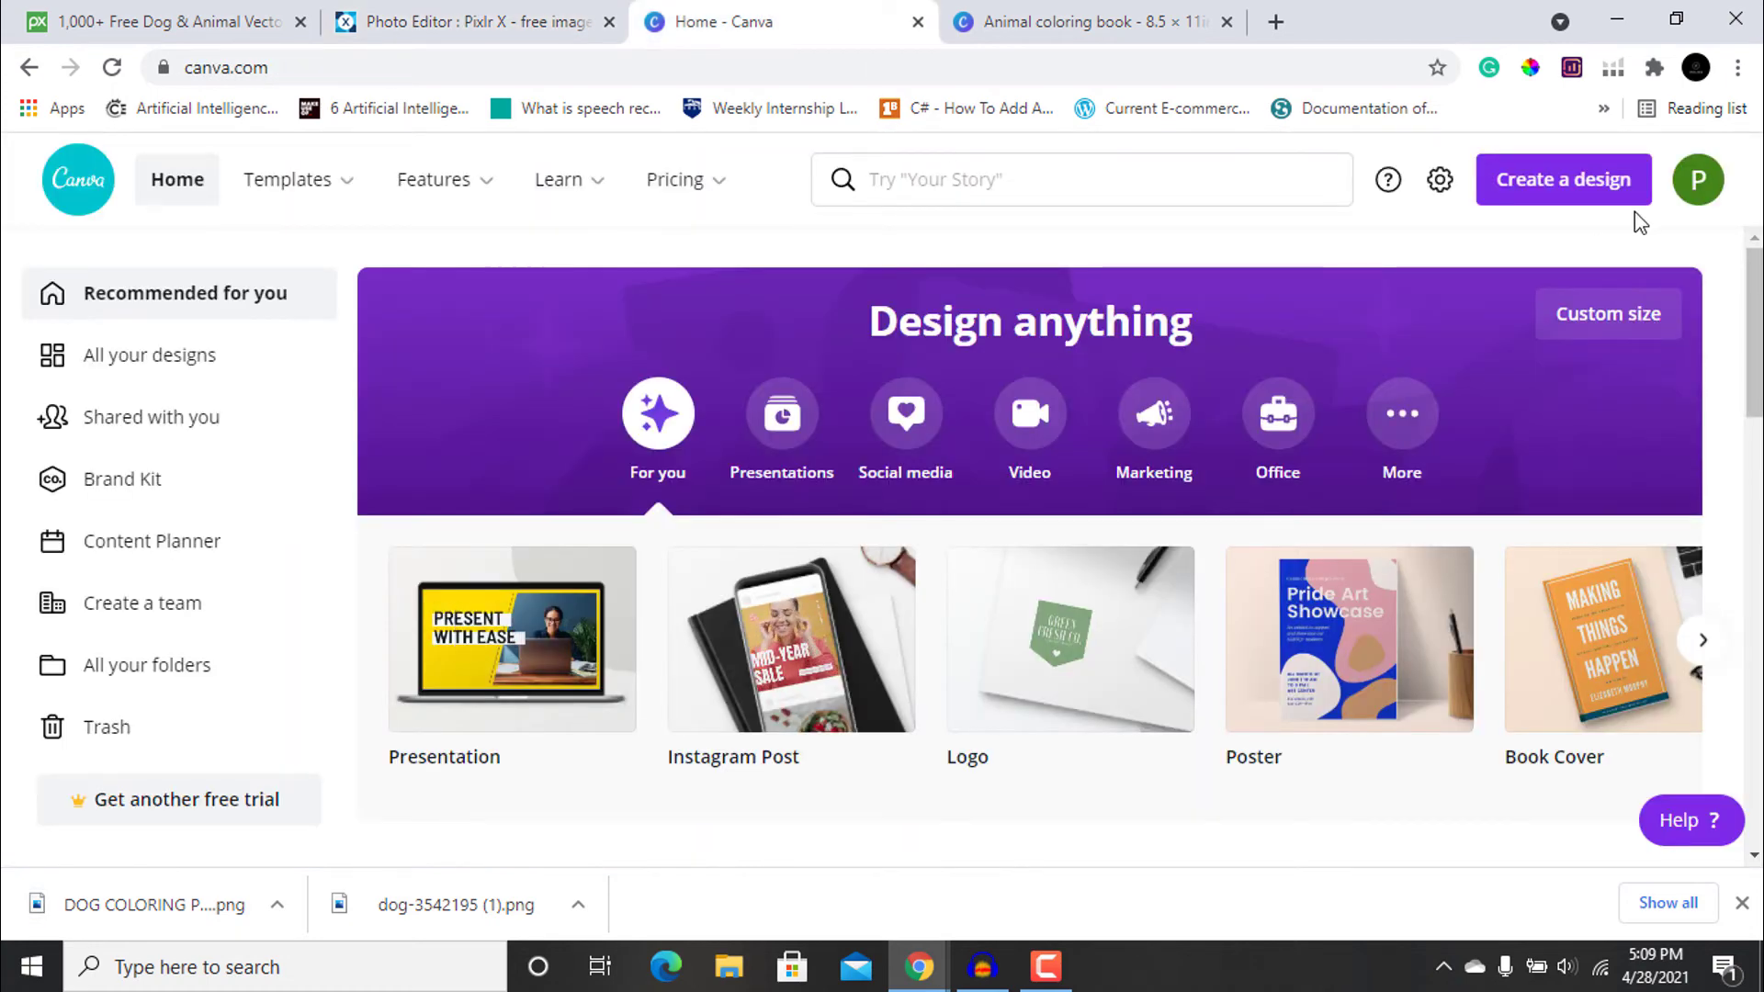
pyautogui.click(1594, 184)
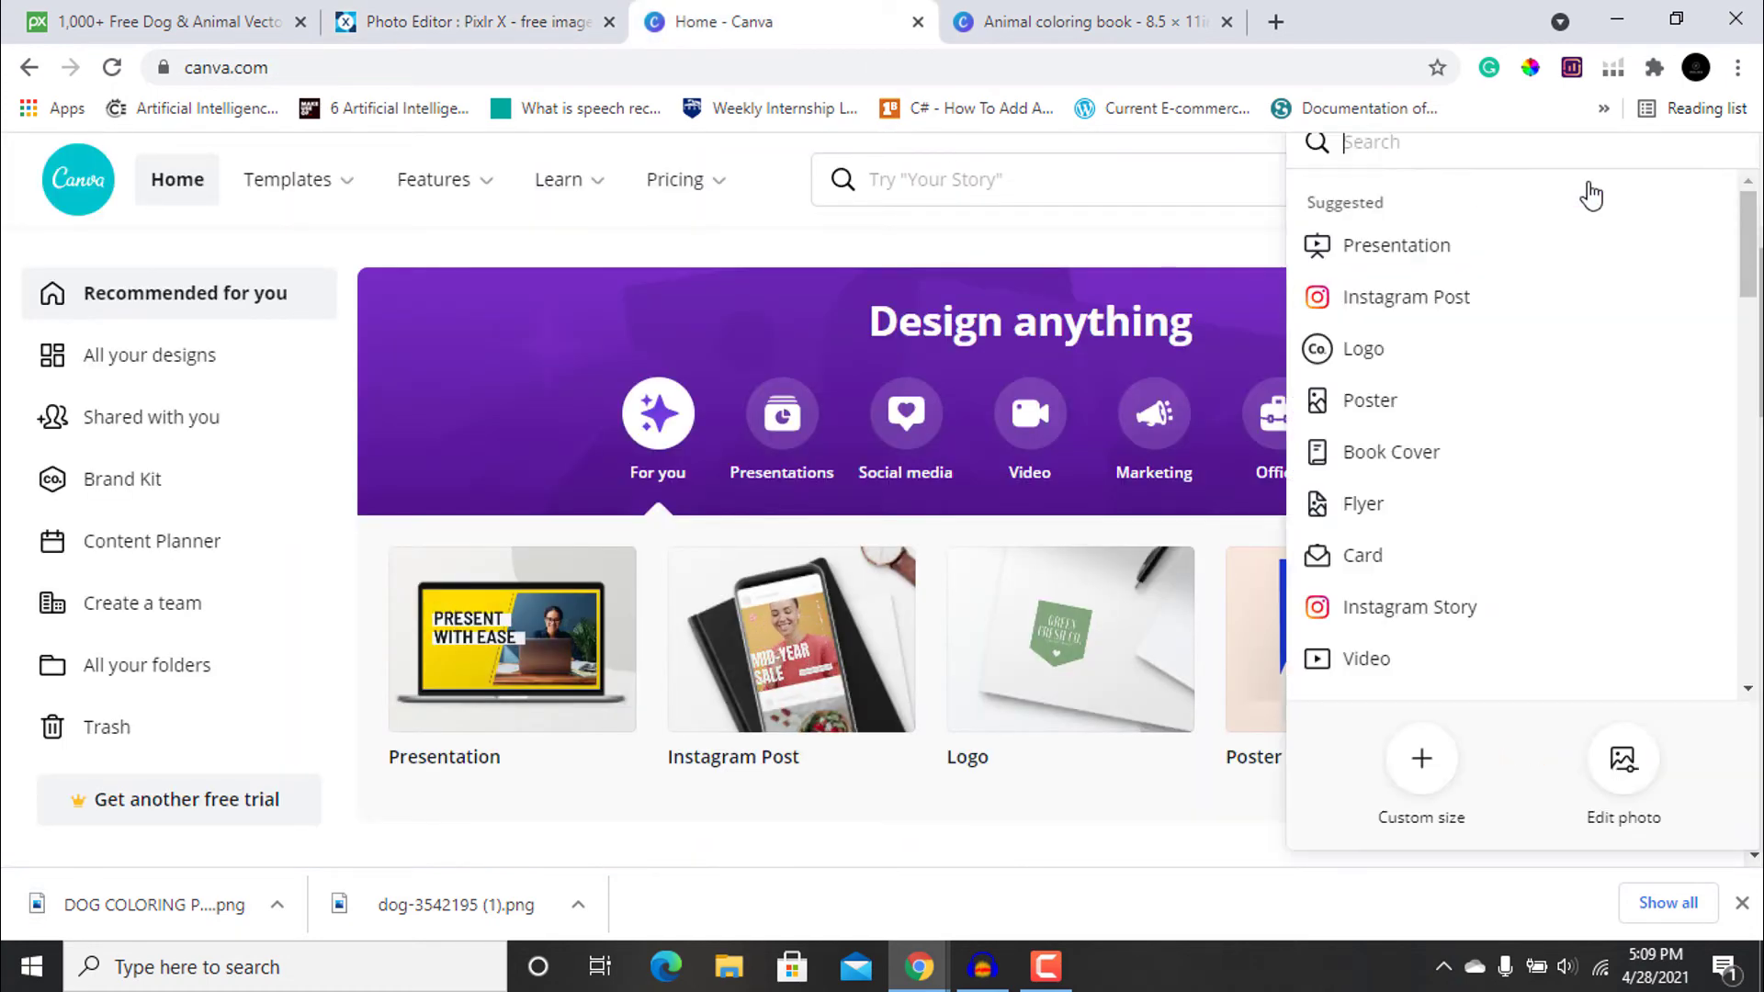
pyautogui.click(1430, 784)
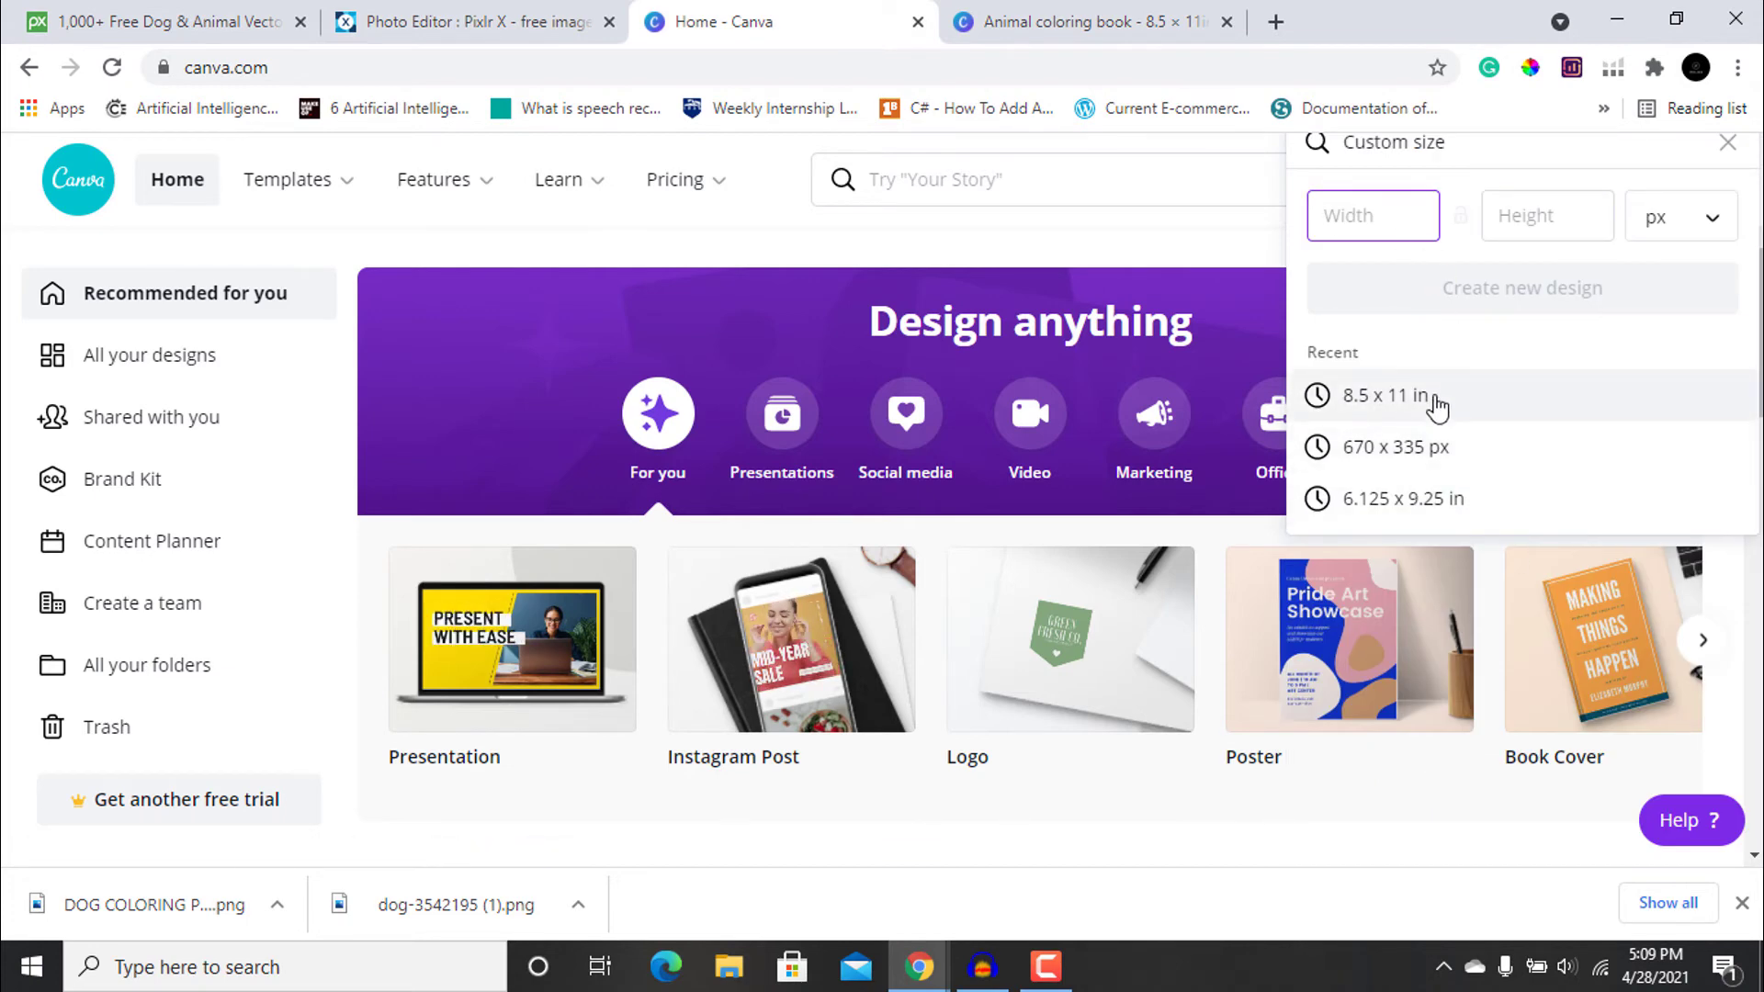
pyautogui.click(1694, 218)
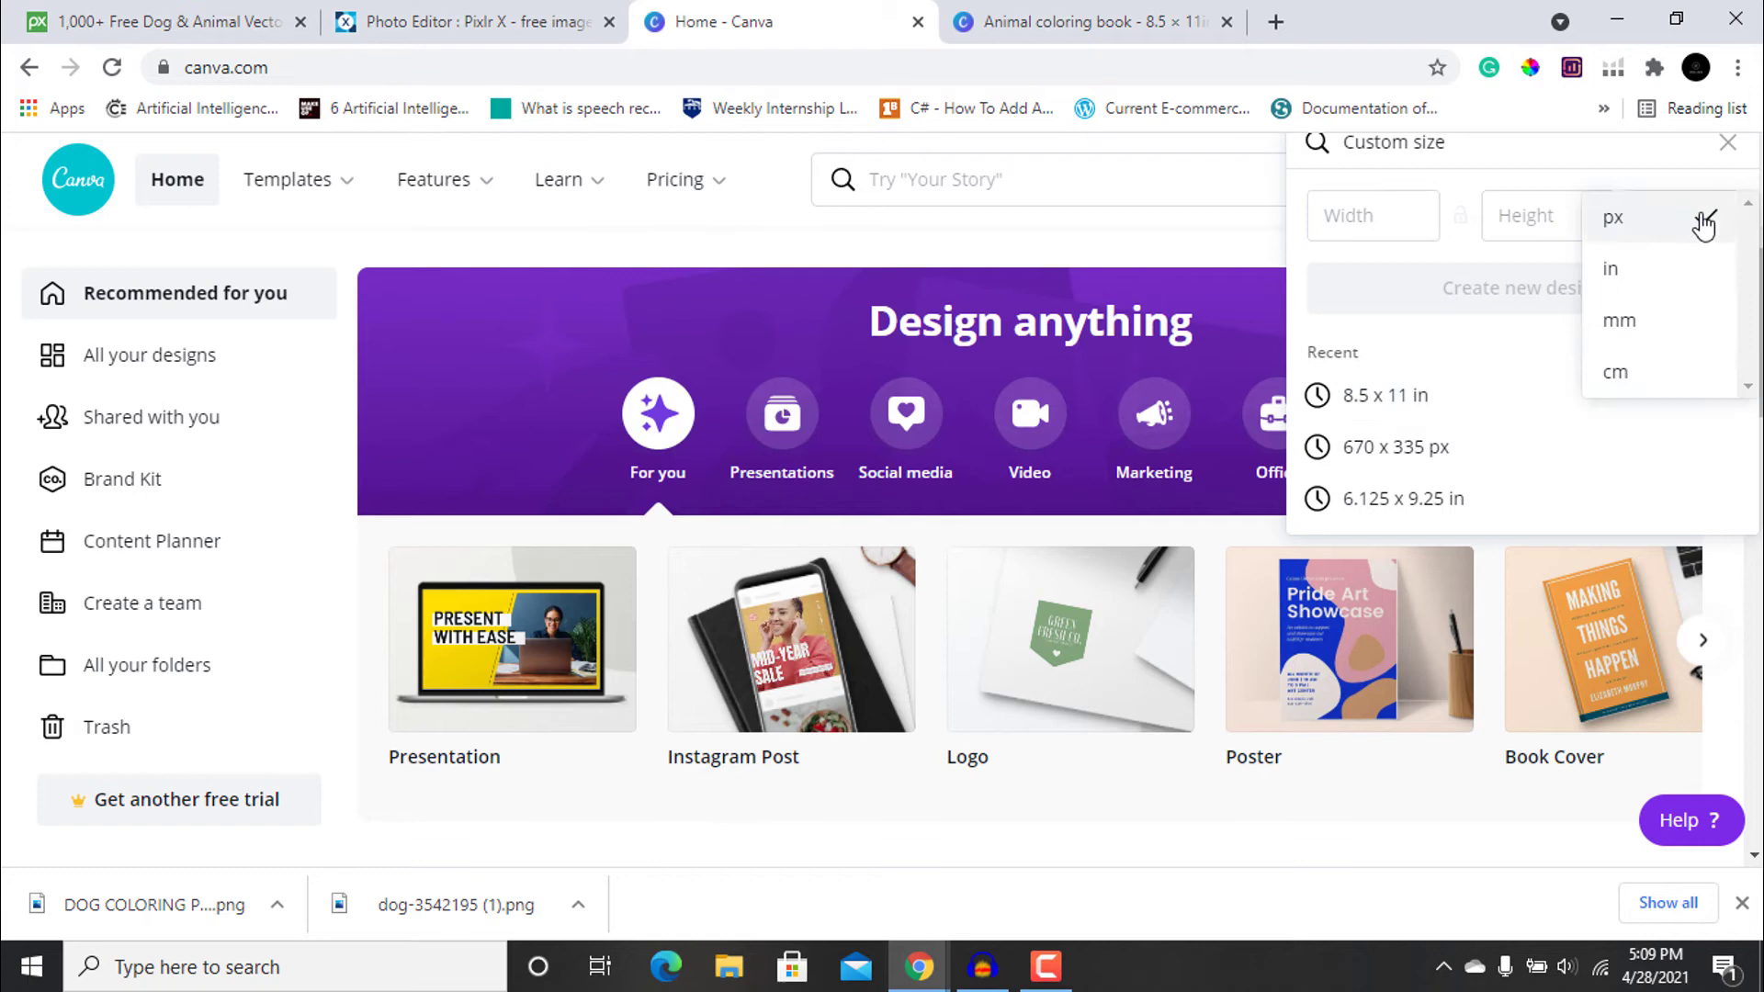
pyautogui.click(1633, 280)
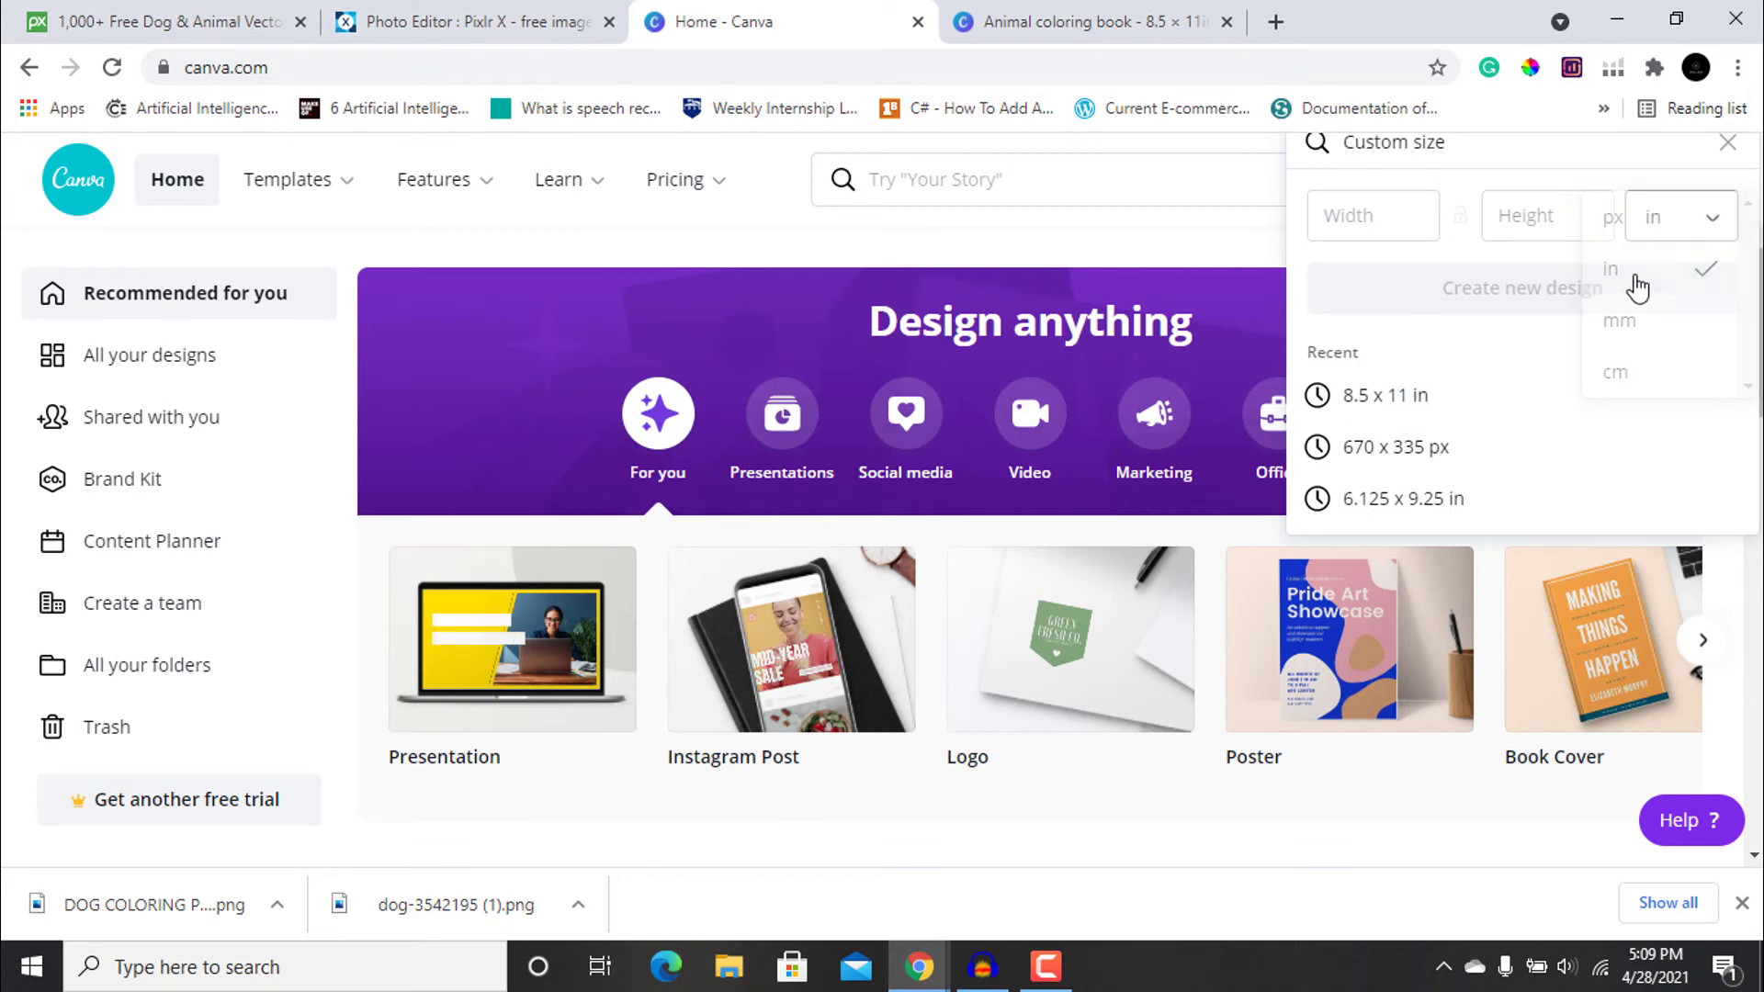
pyautogui.click(1375, 404)
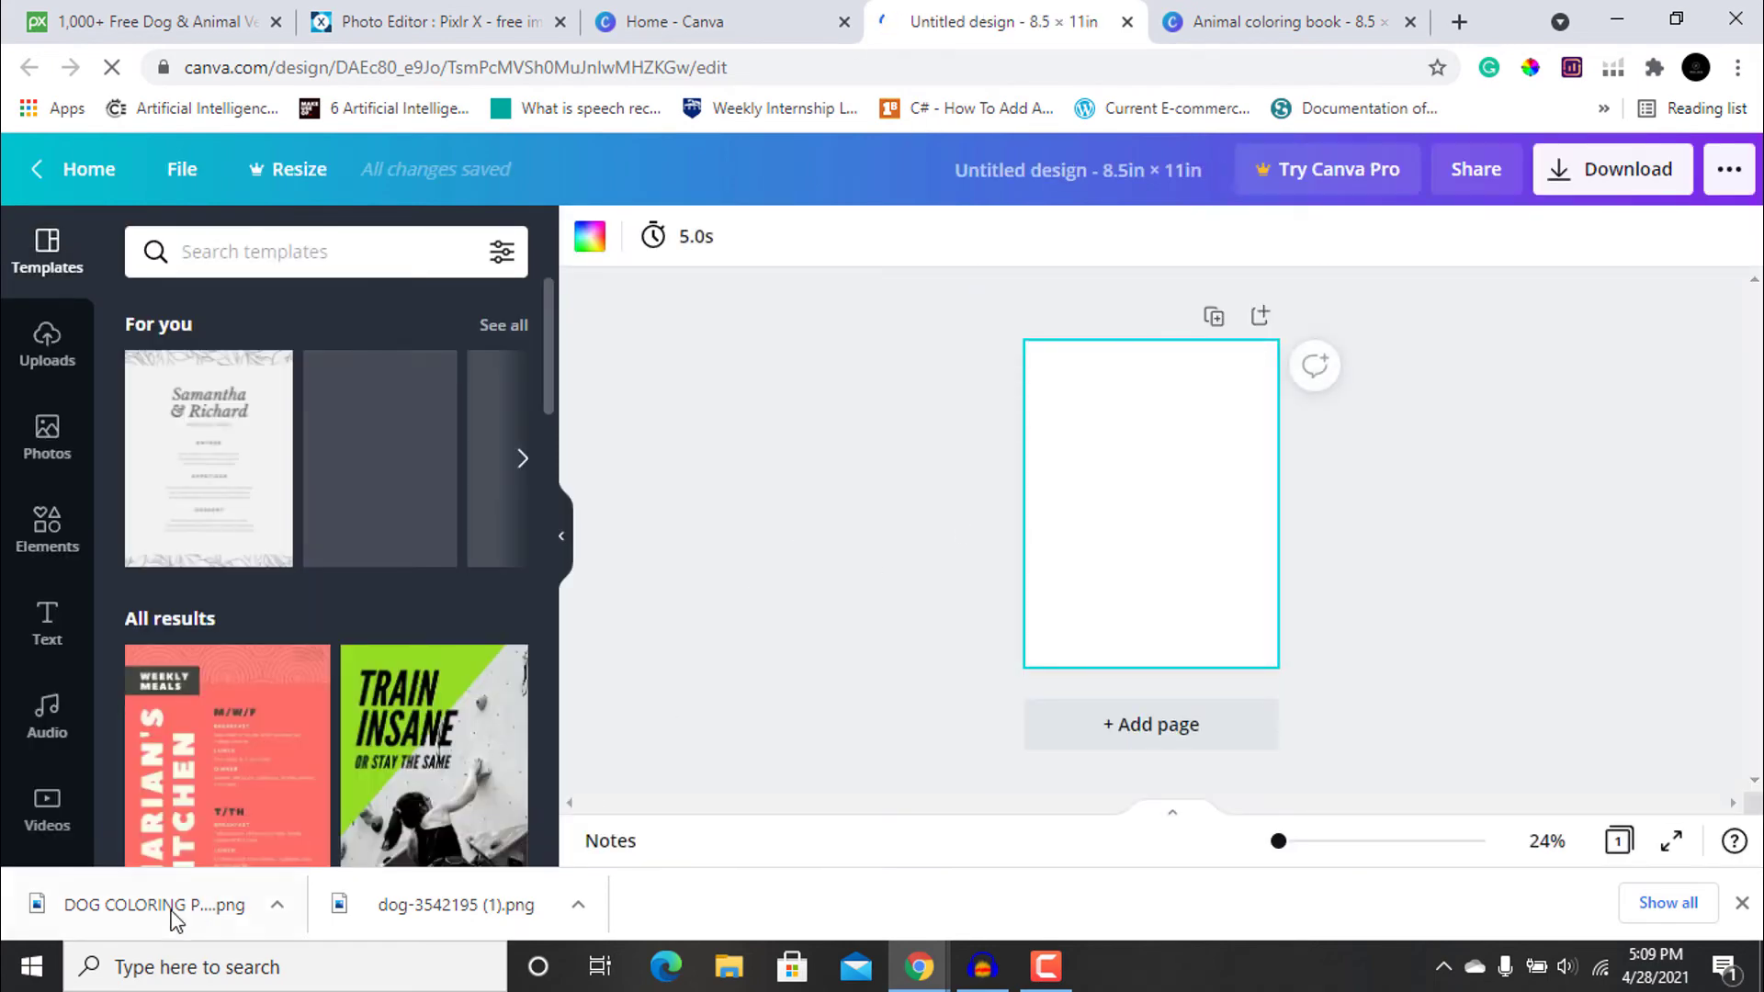
# Upload the downloaded DOG COLORING PAGE PNG onto the blank page and select it
pyautogui.moveTo(175, 918); pyautogui.dragTo(1044, 515)
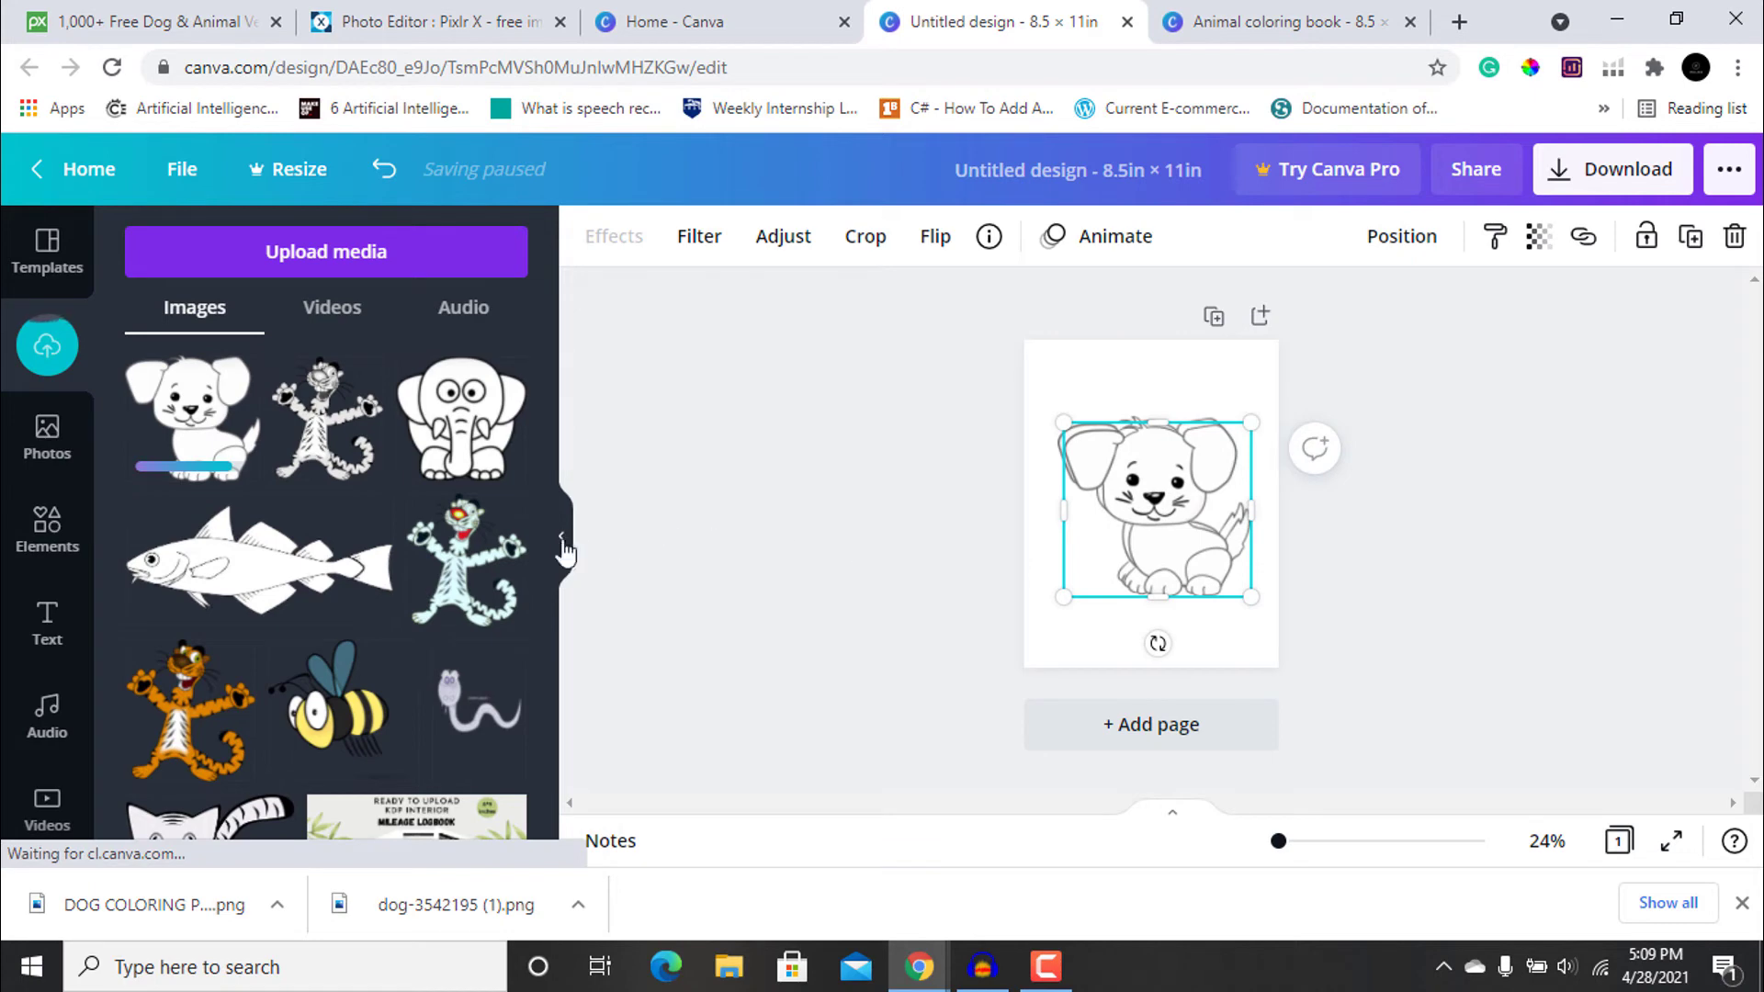
pyautogui.click(1160, 542)
# Examine the placed puppy's outlines on the page at several zoom levels
pyautogui.scroll(6, 1469, 592)
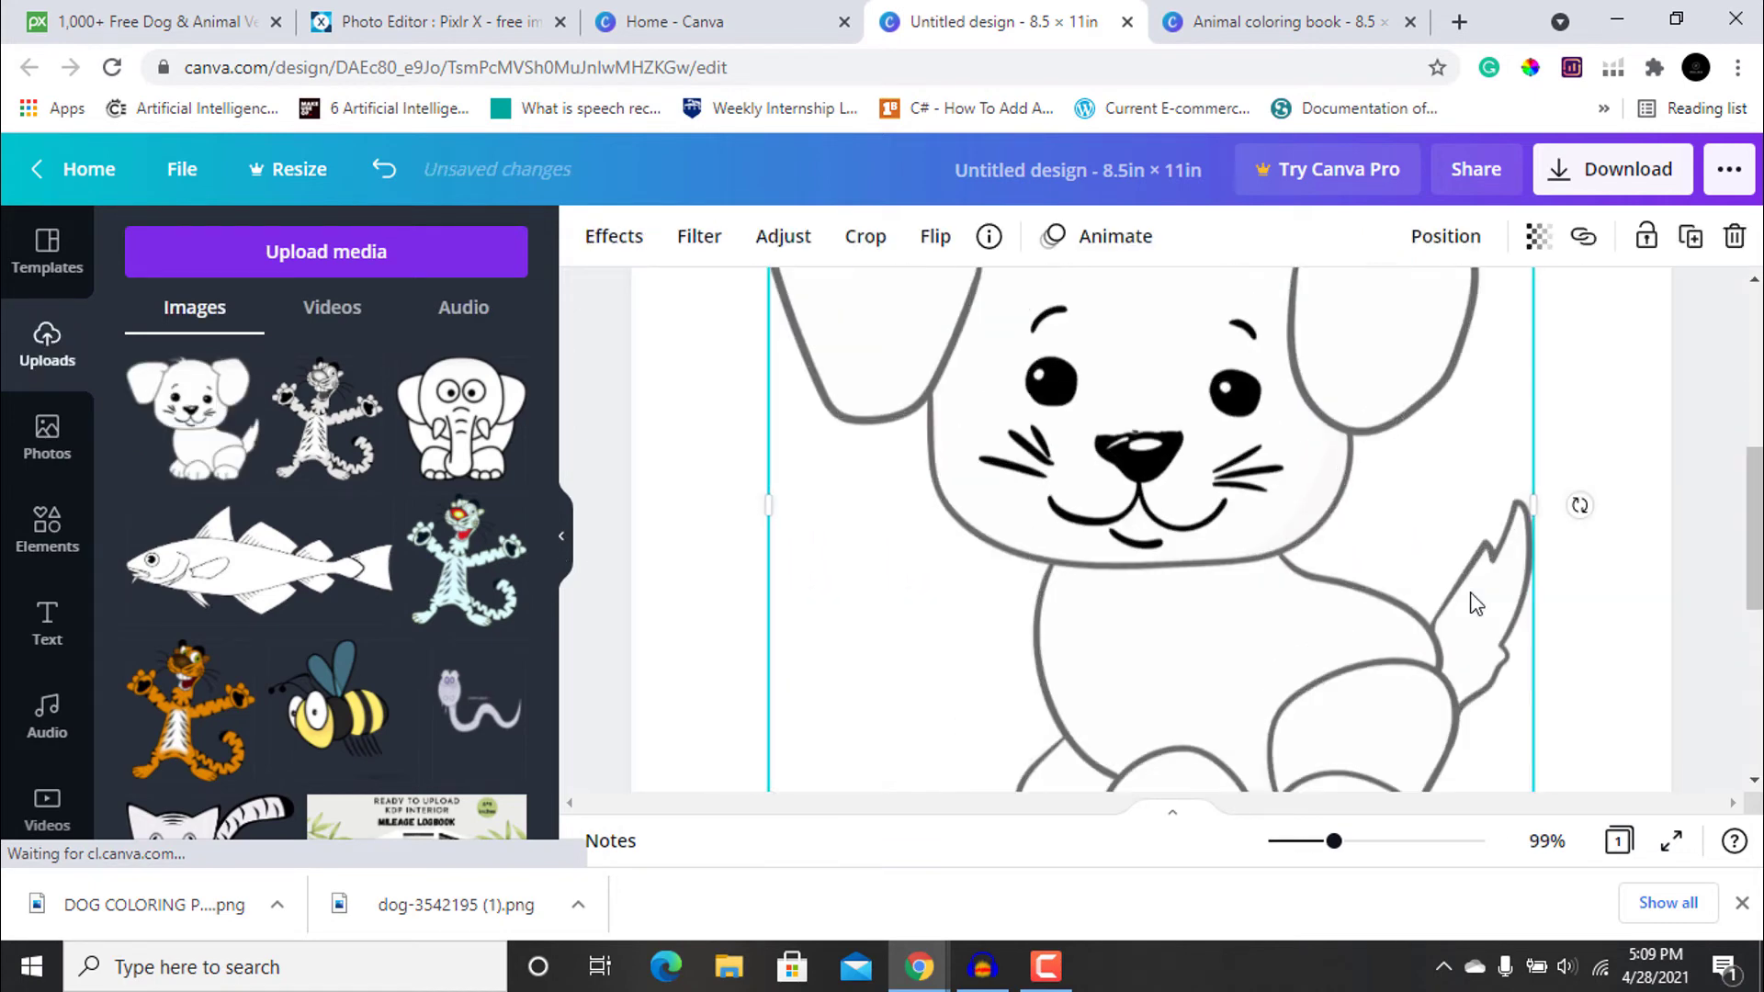
pyautogui.click(1618, 601)
pyautogui.scroll(-2, 1630, 614)
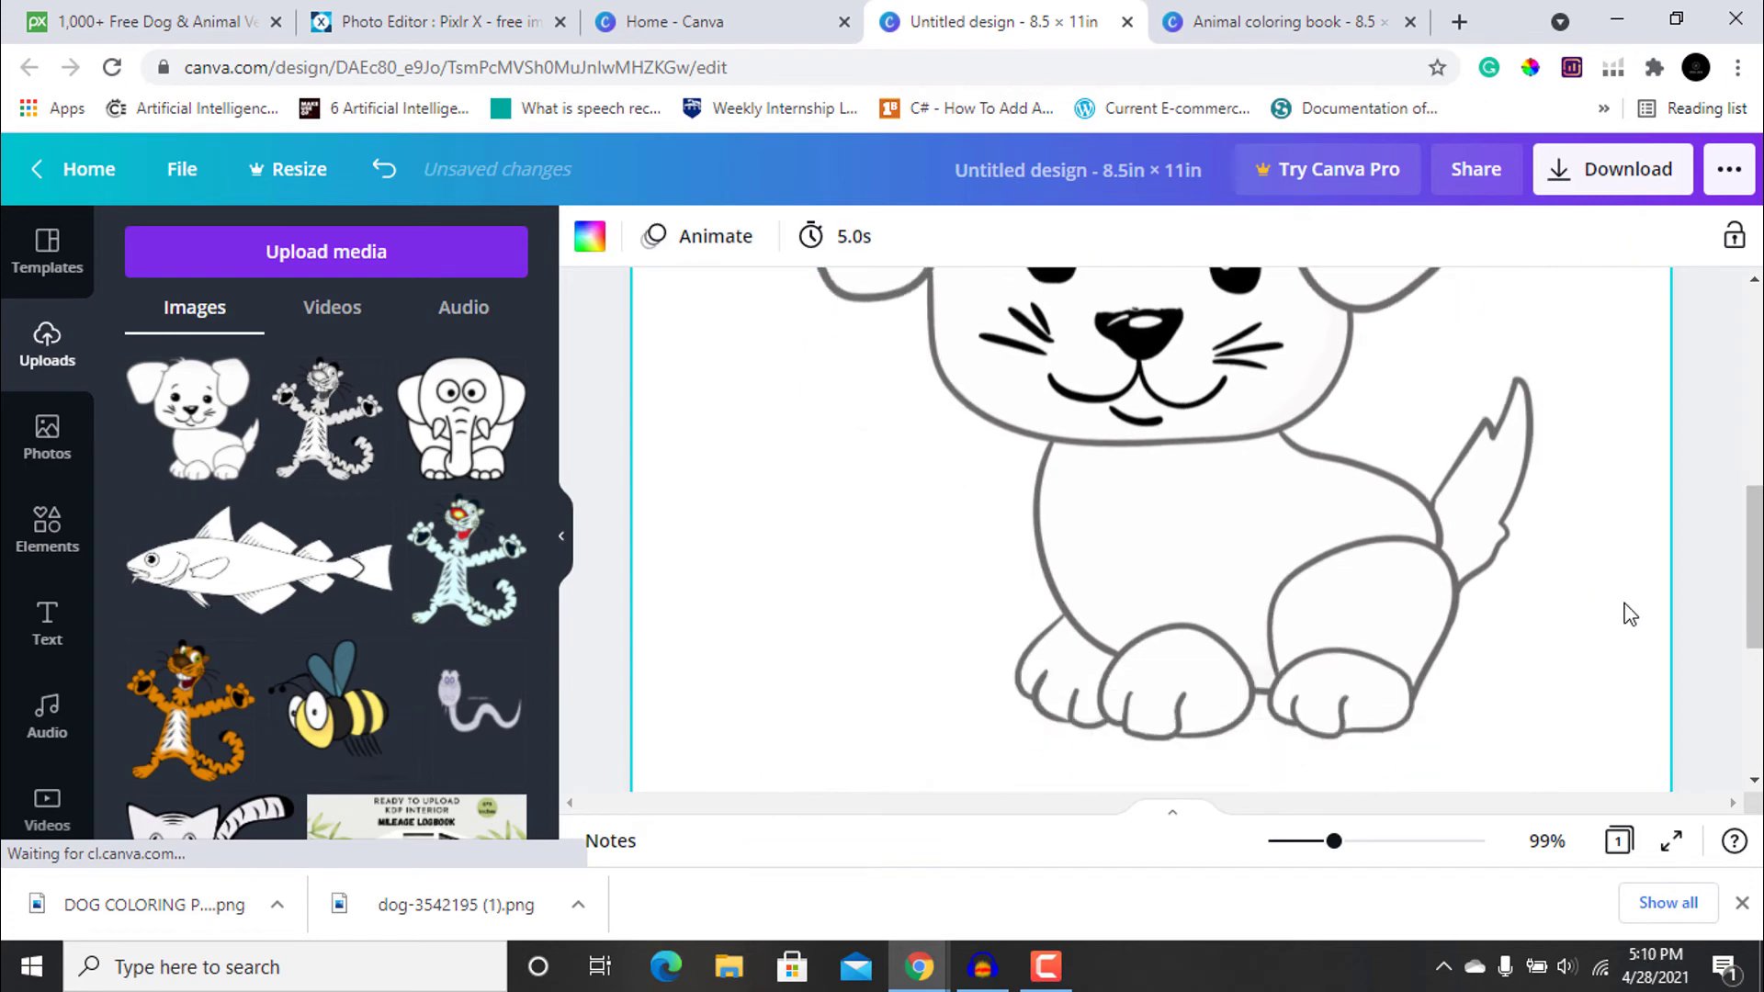
pyautogui.keyDown('ctrl'); pyautogui.scroll(-3, 1185, 542); pyautogui.keyUp('ctrl')
pyautogui.click(1180, 542)
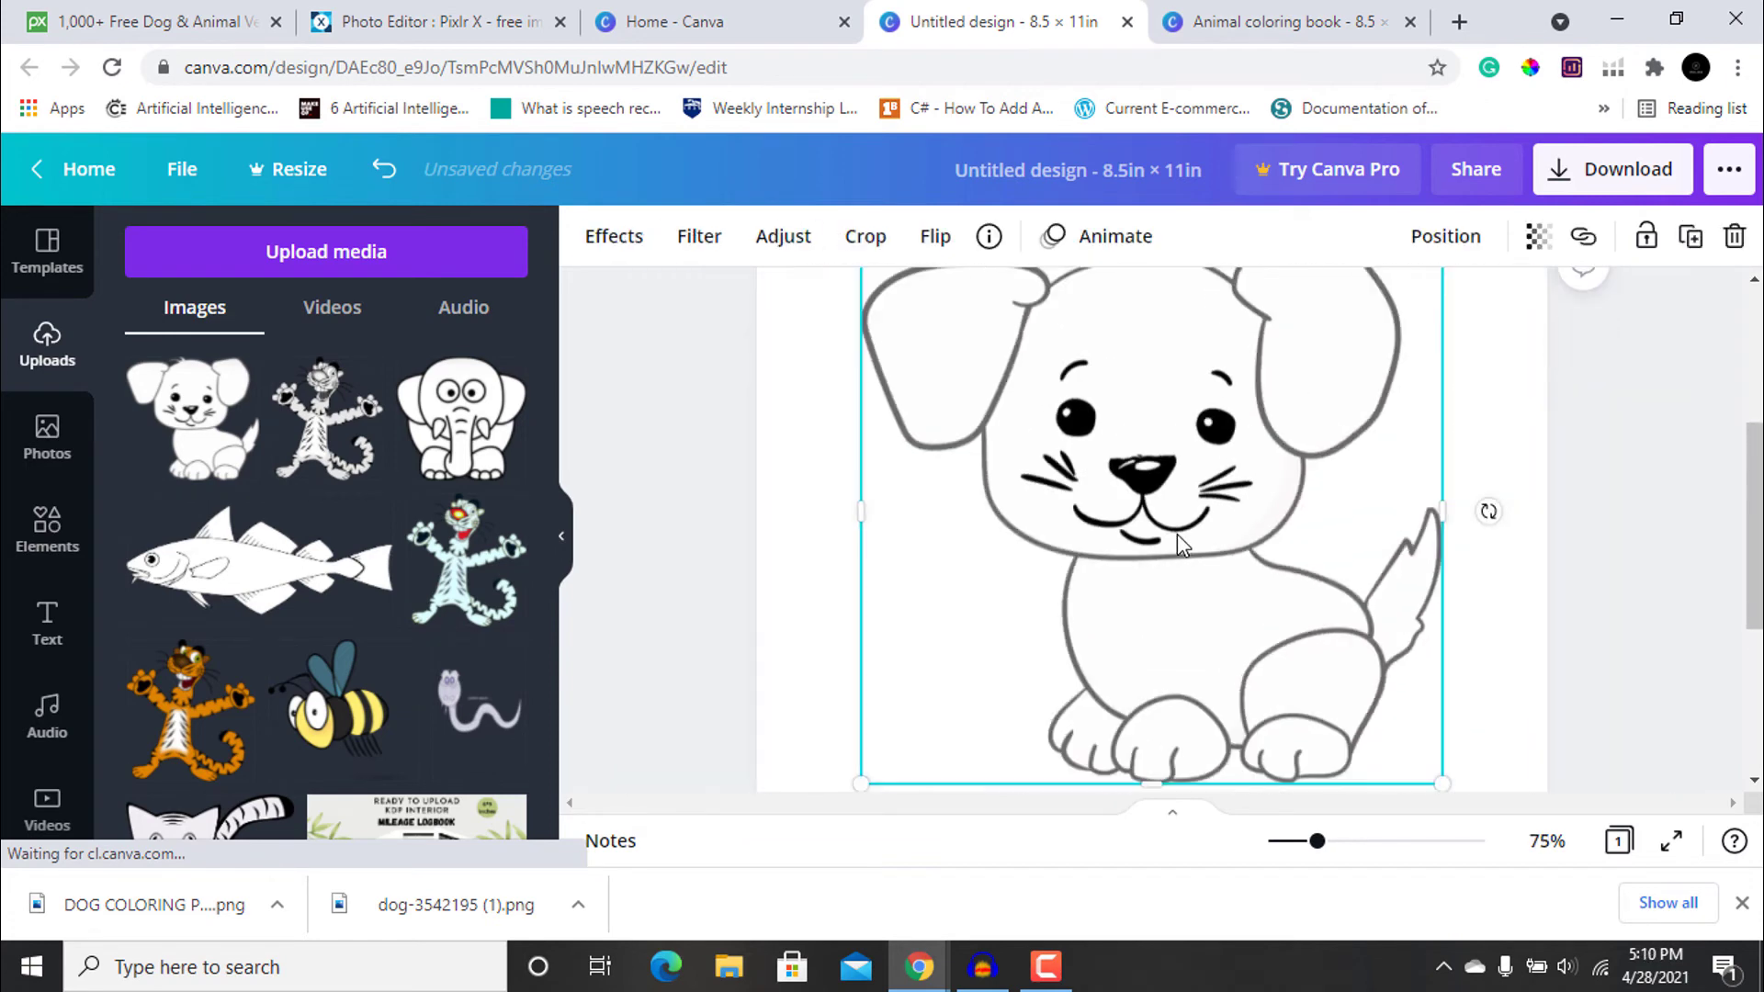
pyautogui.keyDown('ctrl'); pyautogui.scroll(-1, 1177, 533); pyautogui.keyUp('ctrl')
pyautogui.keyDown('ctrl'); pyautogui.scroll(1, 1176, 532); pyautogui.keyUp('ctrl')
pyautogui.keyDown('ctrl'); pyautogui.scroll(-1, 1177, 533); pyautogui.keyUp('ctrl')
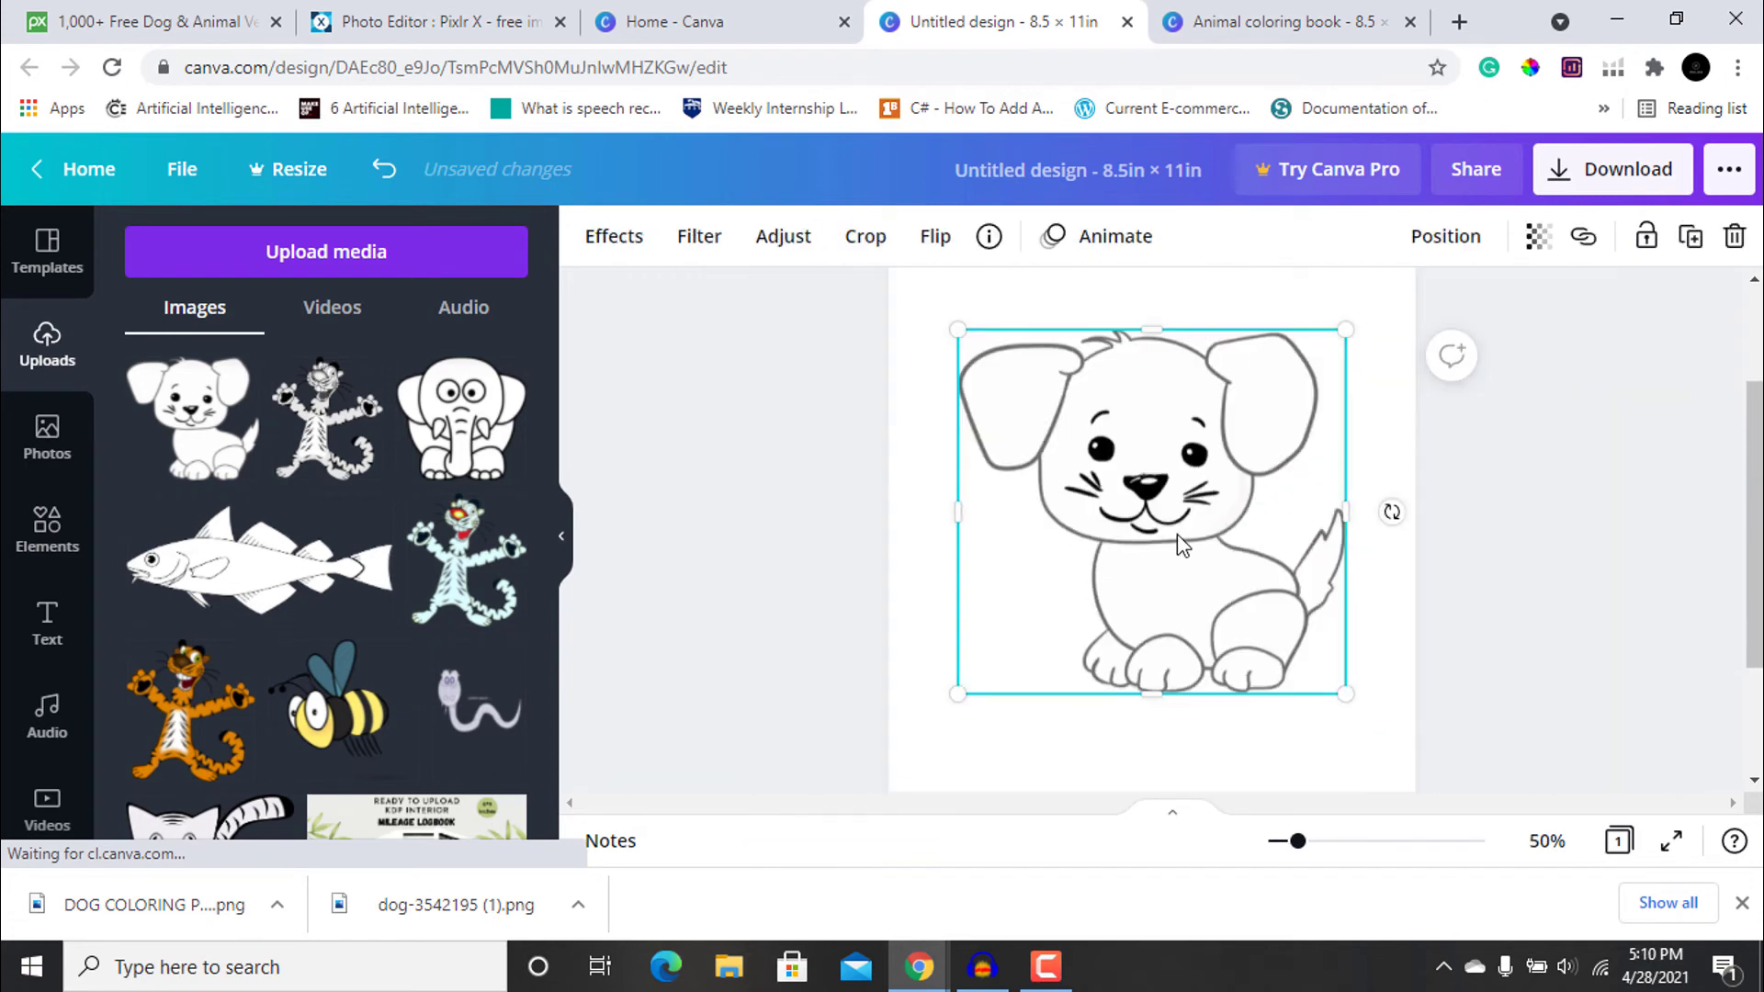
# Enlarge the puppy image to about 6.8 × 6.3 in on the page and select it
pyautogui.click(1639, 669)
pyautogui.scroll(2, 1638, 670)
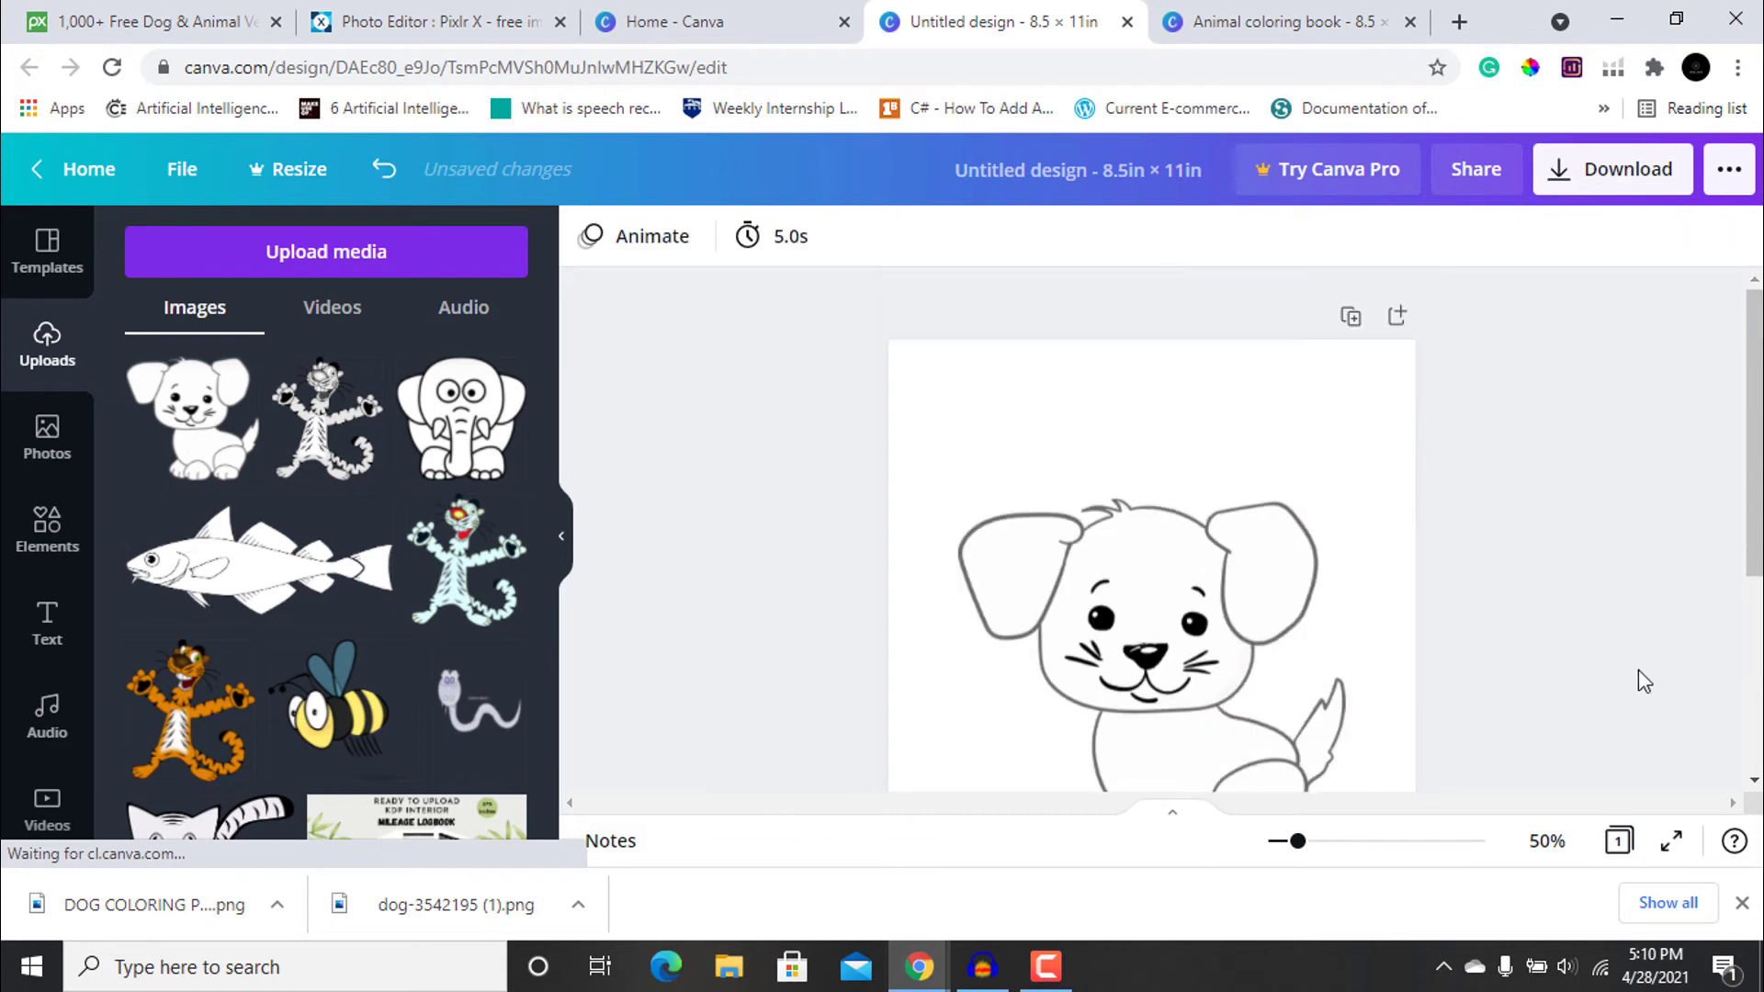
pyautogui.click(1165, 665)
pyautogui.moveTo(948, 493); pyautogui.dragTo(932, 470)
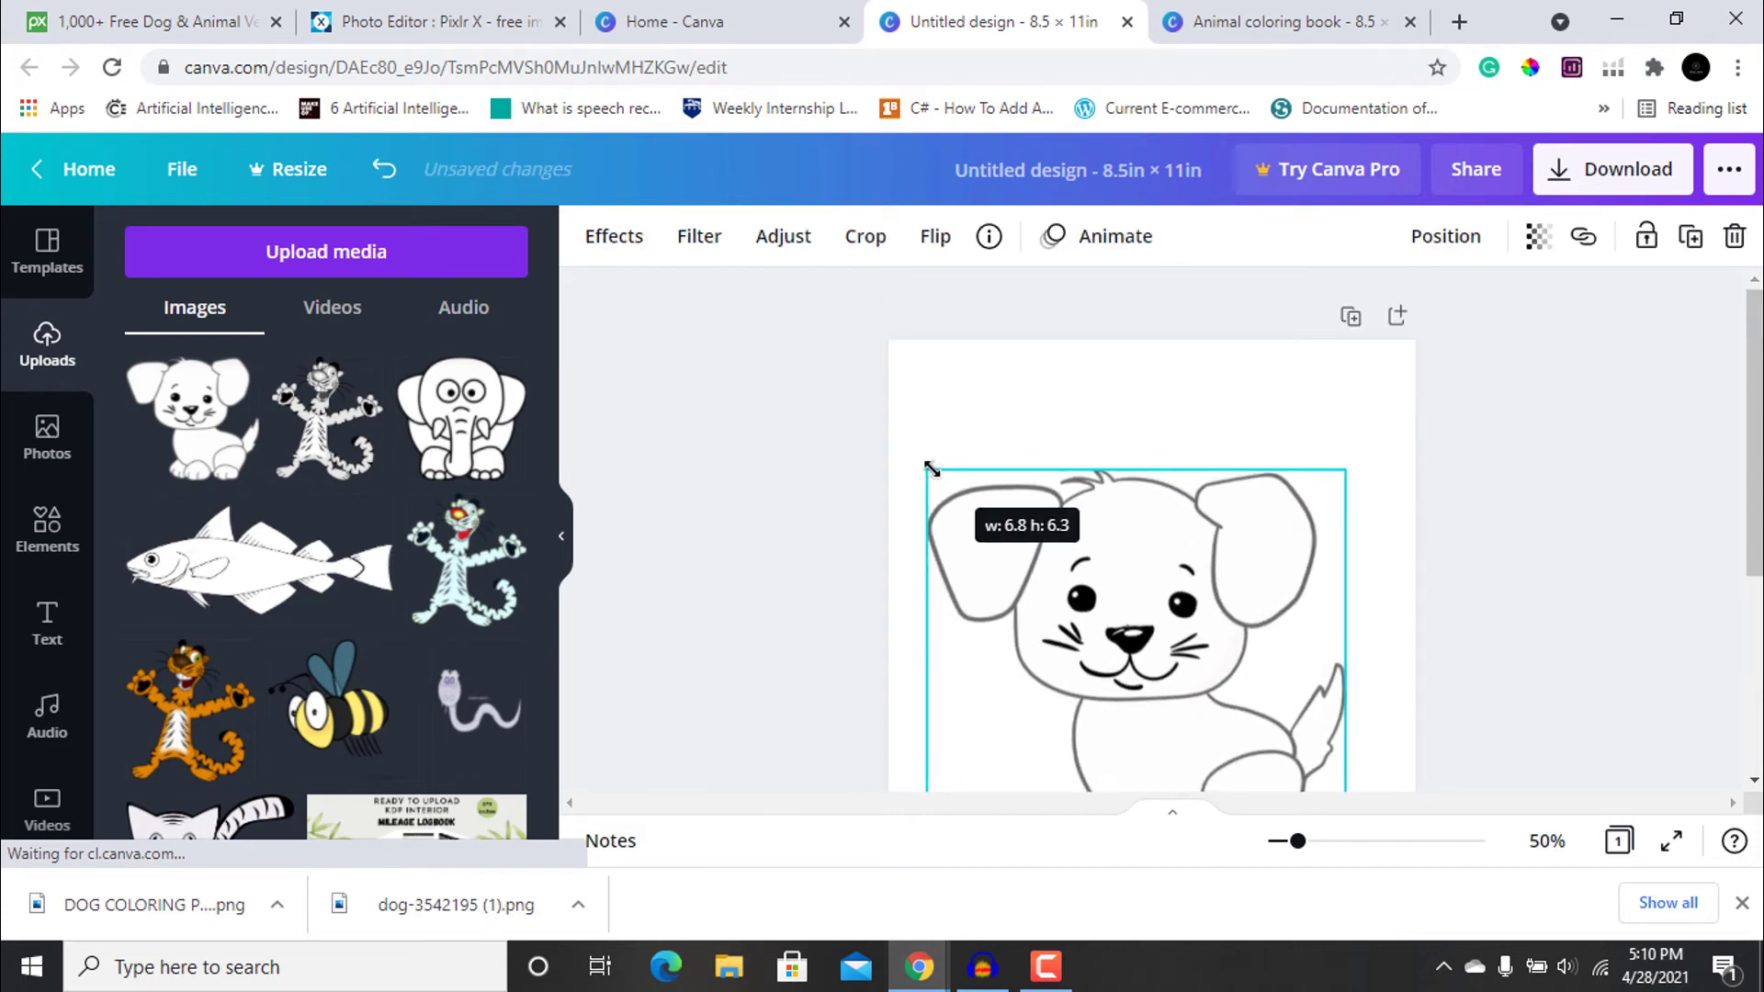
pyautogui.click(785, 494)
pyautogui.scroll(-3, 785, 494)
pyautogui.scroll(2, 1213, 562)
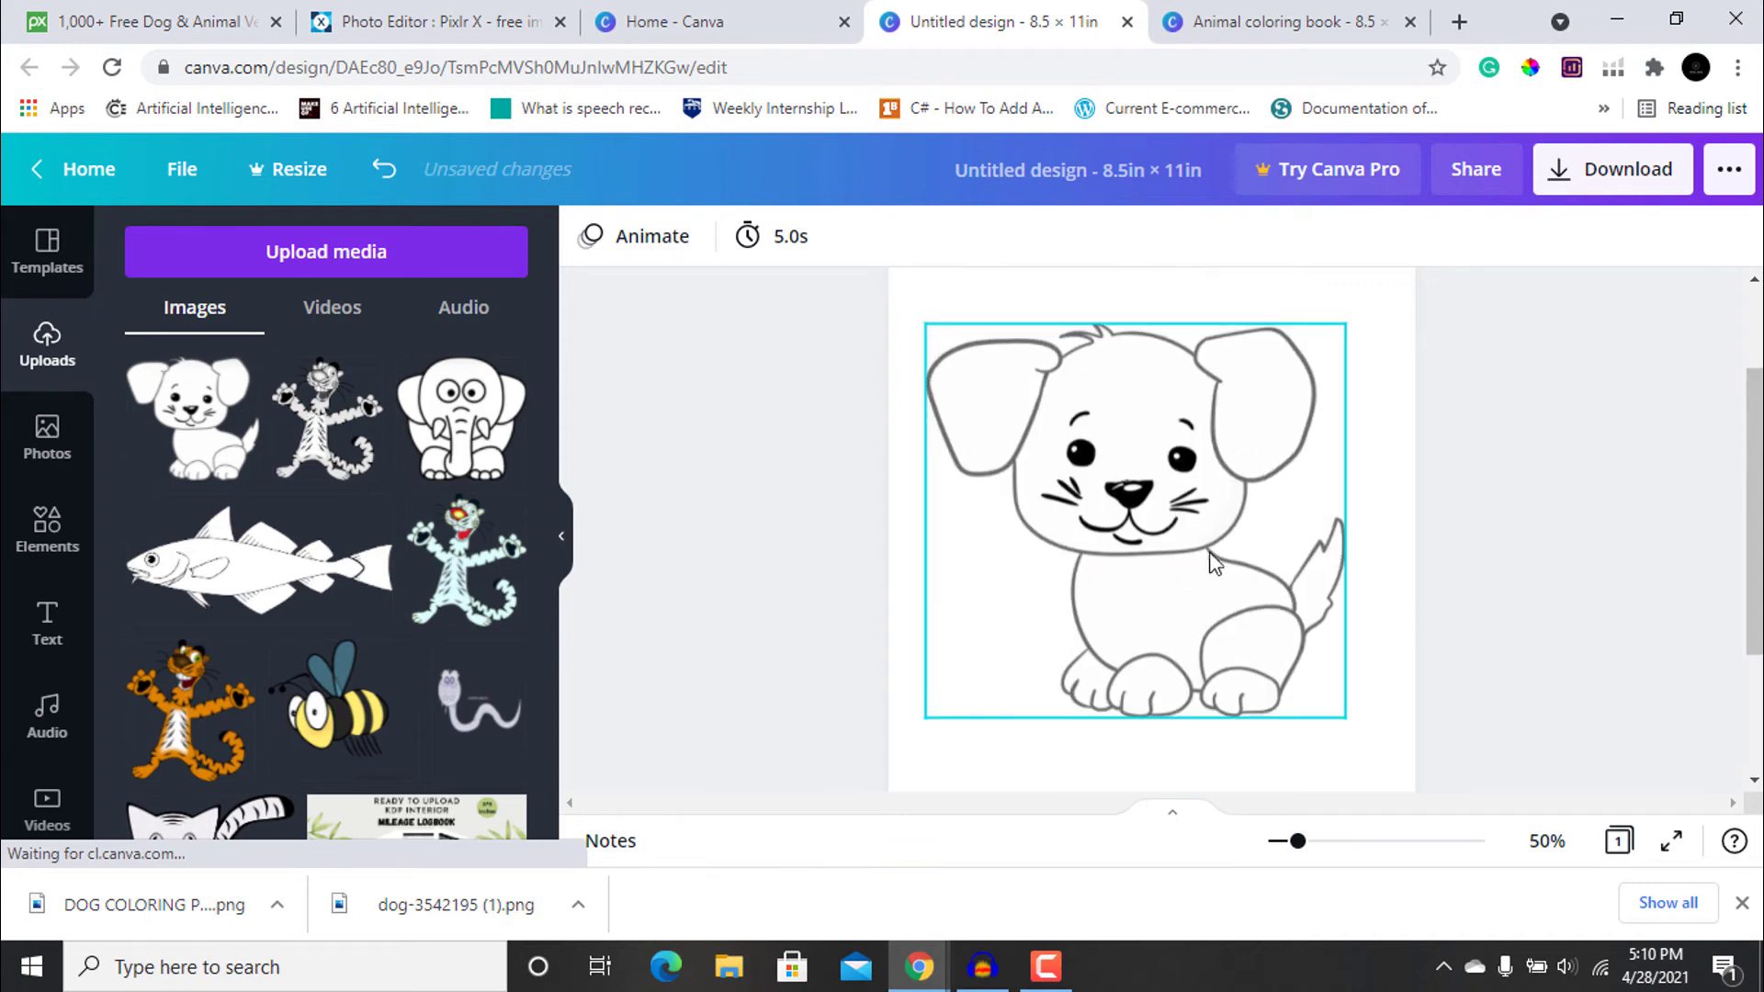
pyautogui.click(1176, 558)
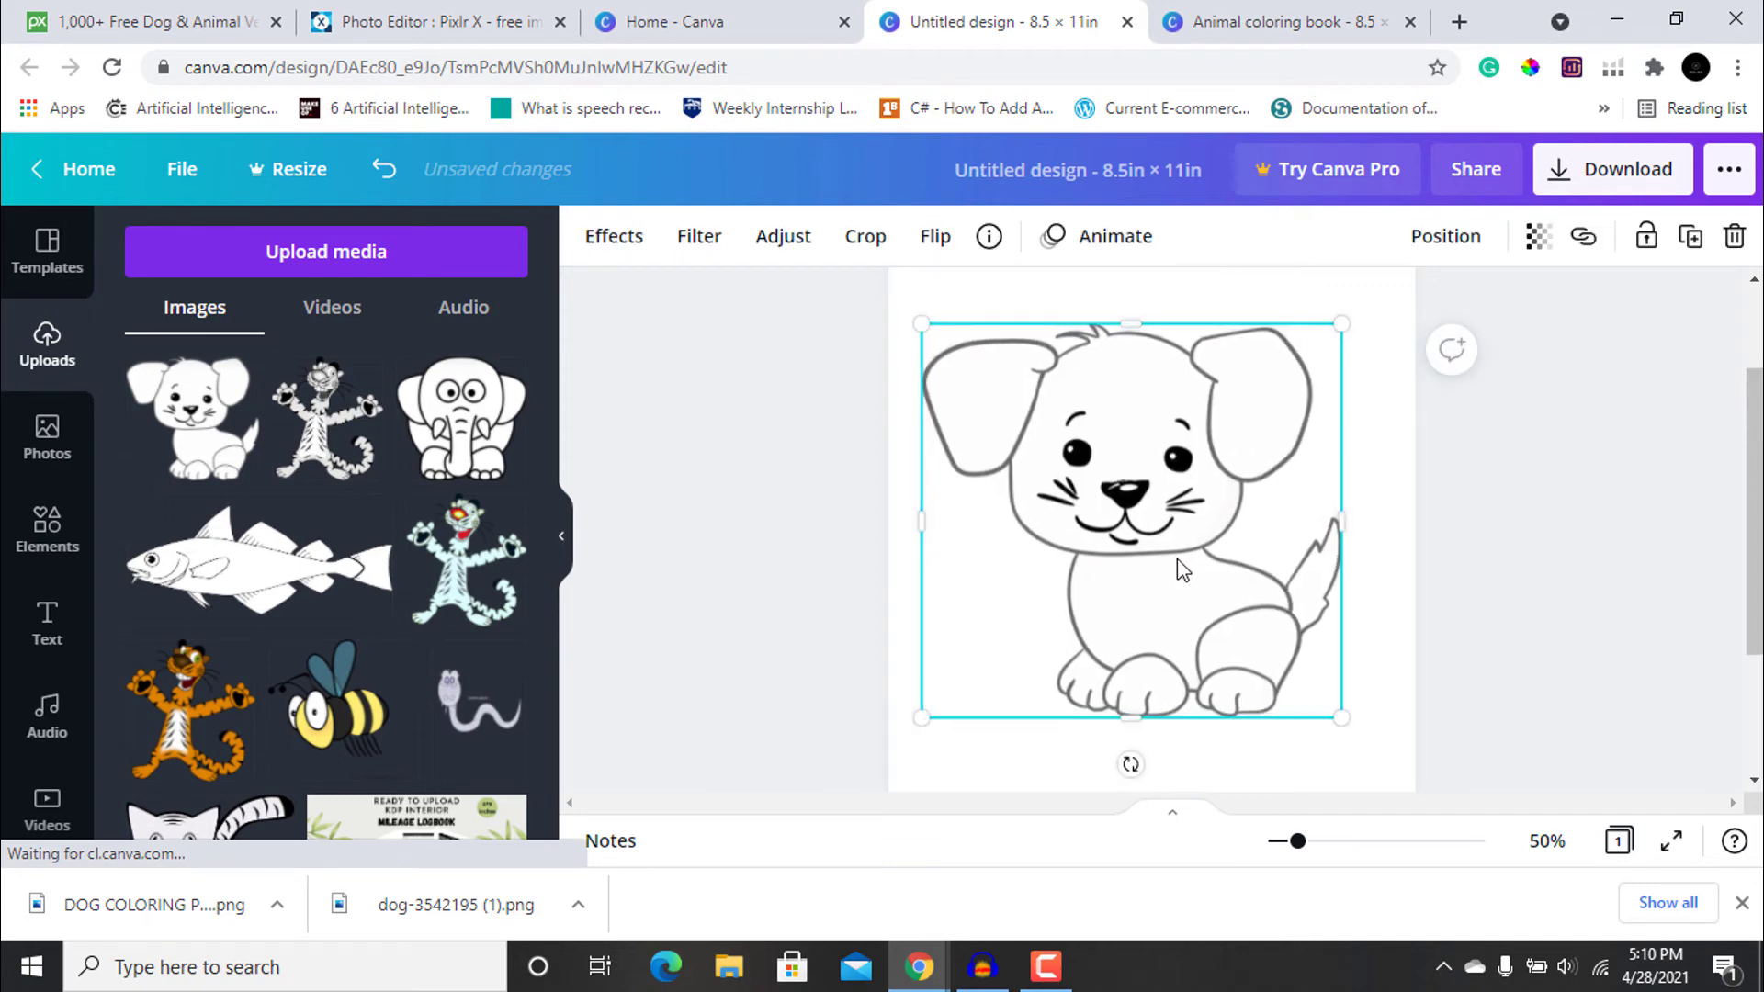
# Hide the uploads list and nudge the puppy image right and slightly down so it sits centred across the page
pyautogui.click(581, 501)
pyautogui.click(562, 542)
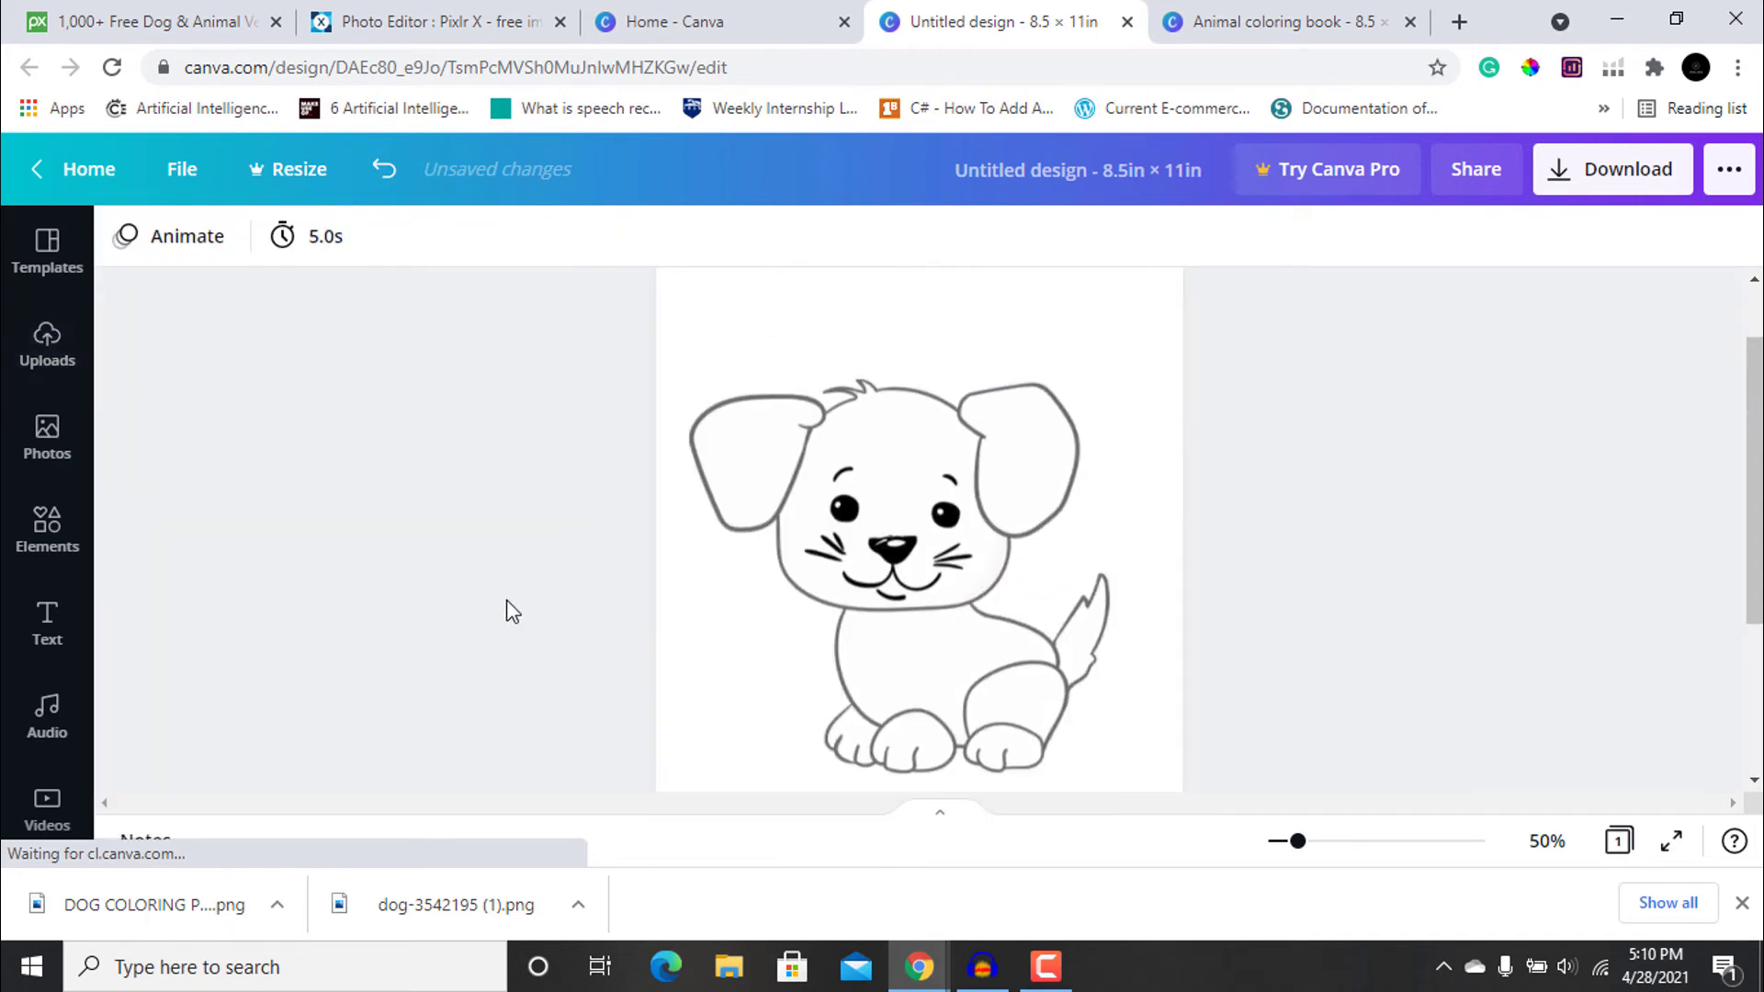
pyautogui.hotkey('ctrl', '-')
pyautogui.hotkey('ctrl', '+')
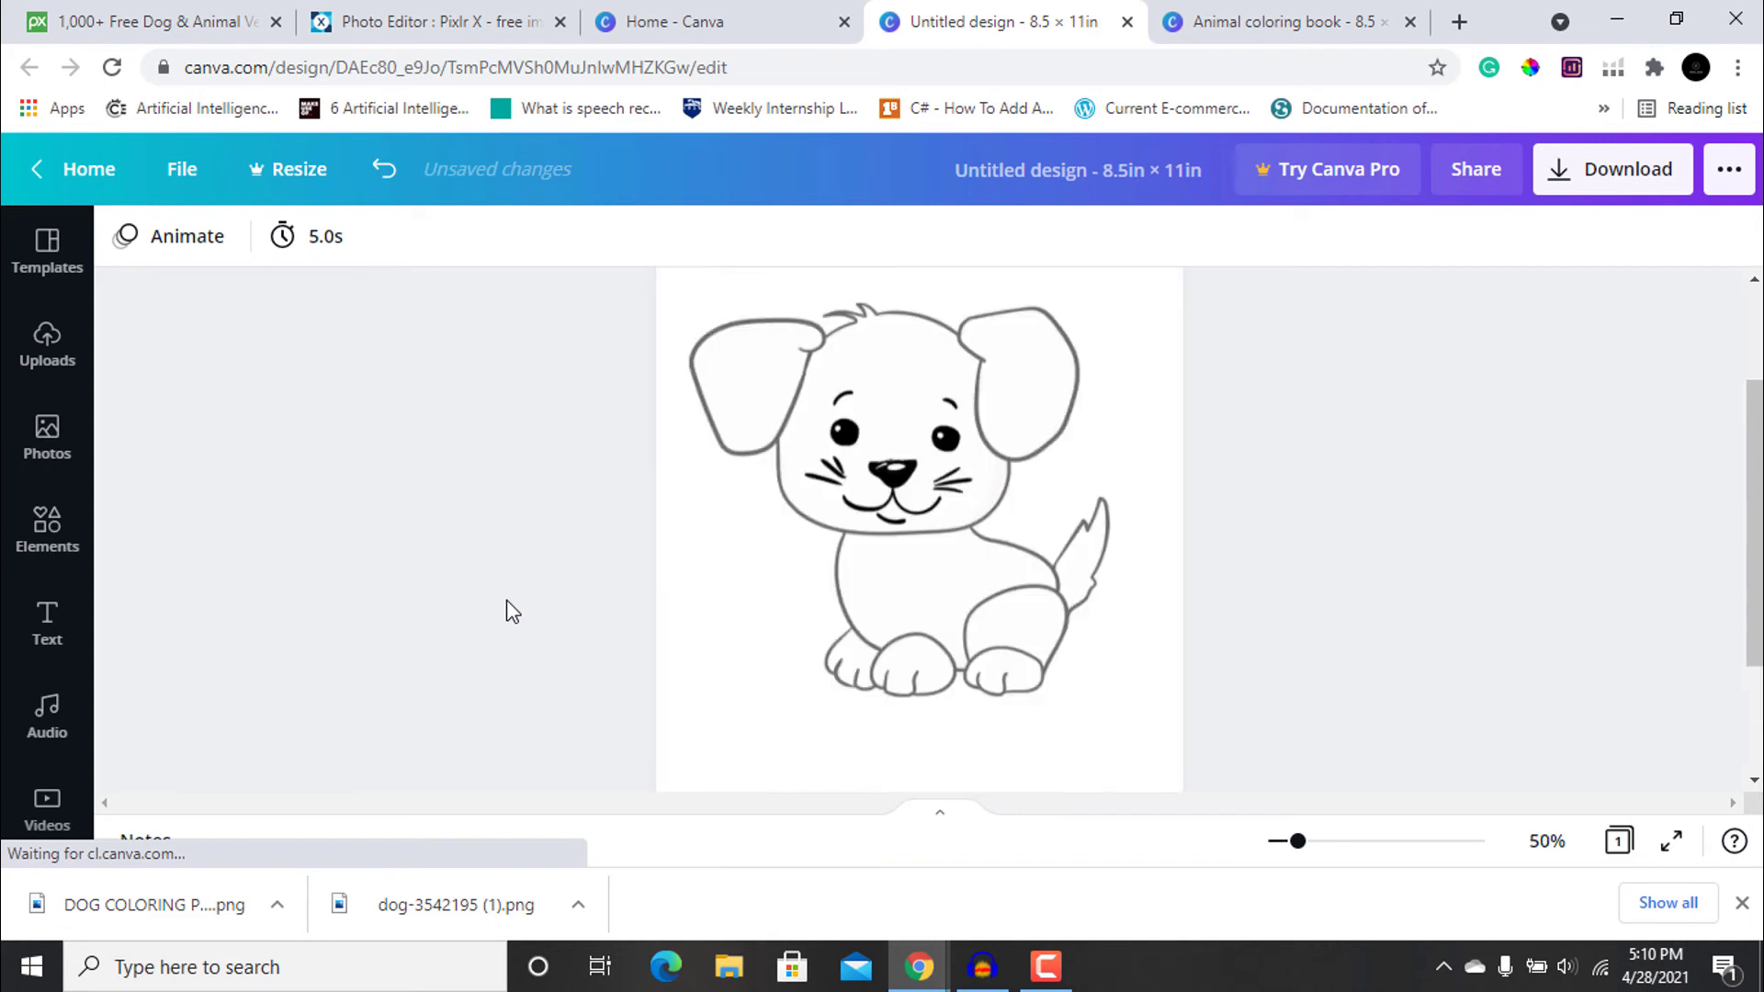
pyautogui.click(842, 542)
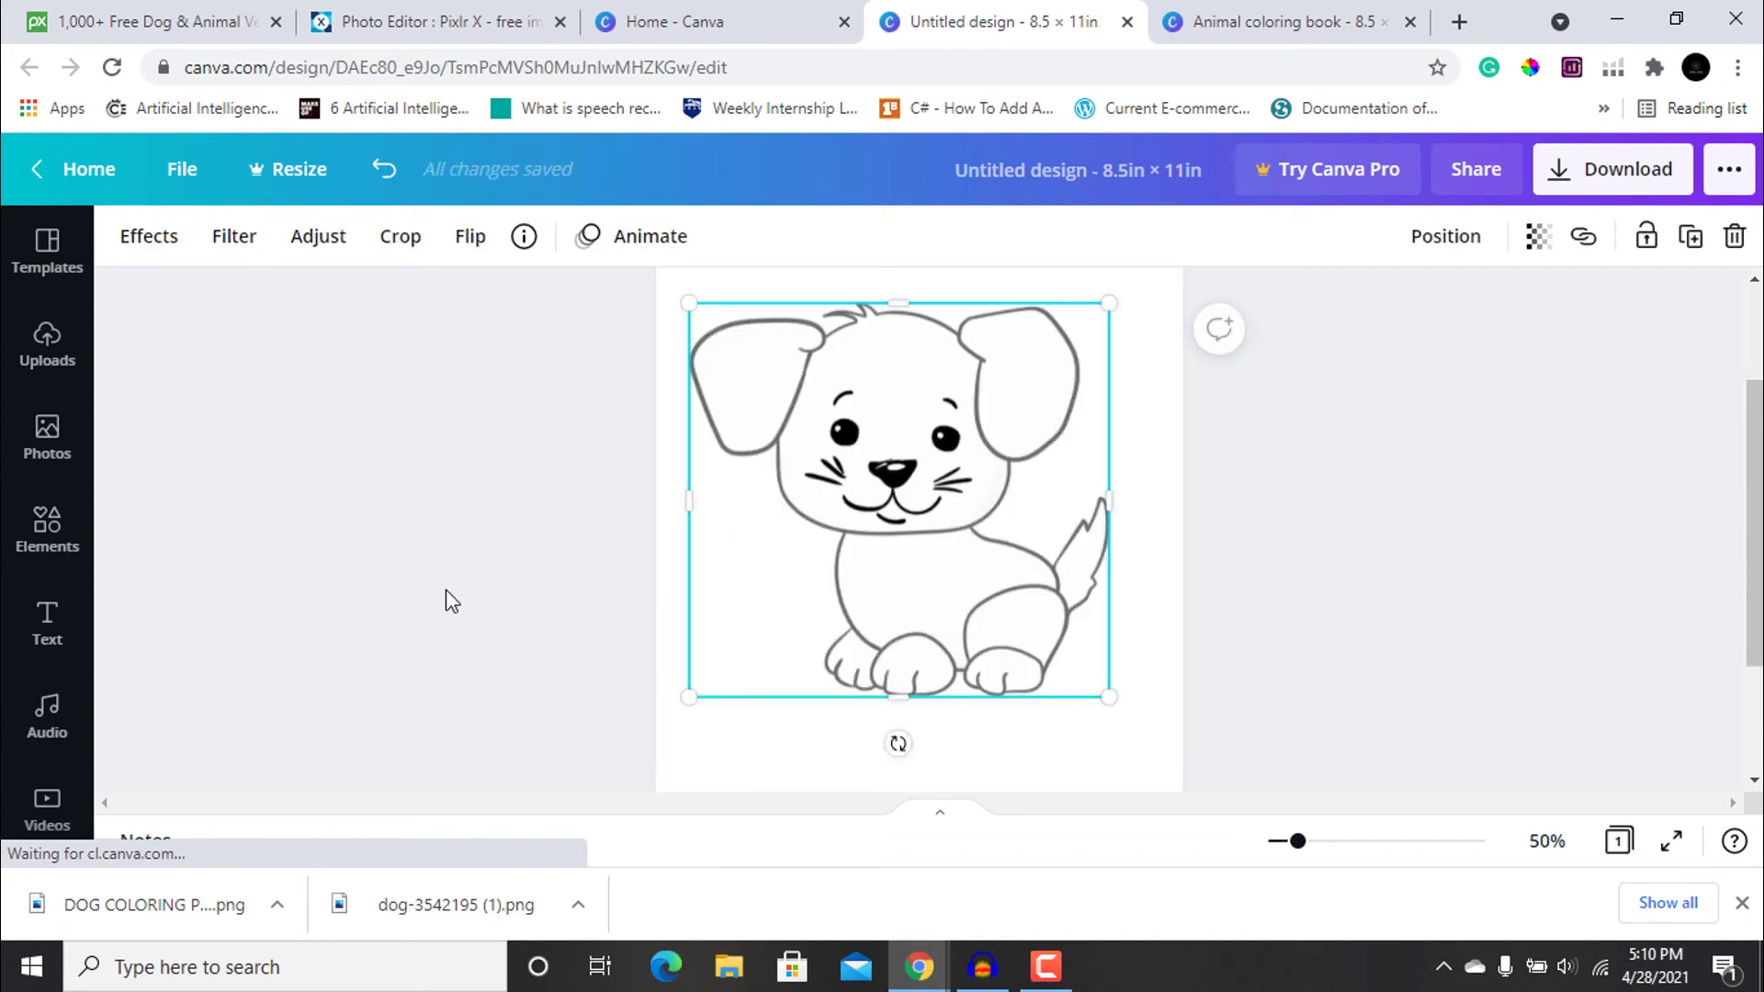
pyautogui.hotkey('shift', 'Right')
pyautogui.hotkey('shift', 'Right')
pyautogui.hotkey('shift', 'Right')
pyautogui.hotkey('shift', 'Down')
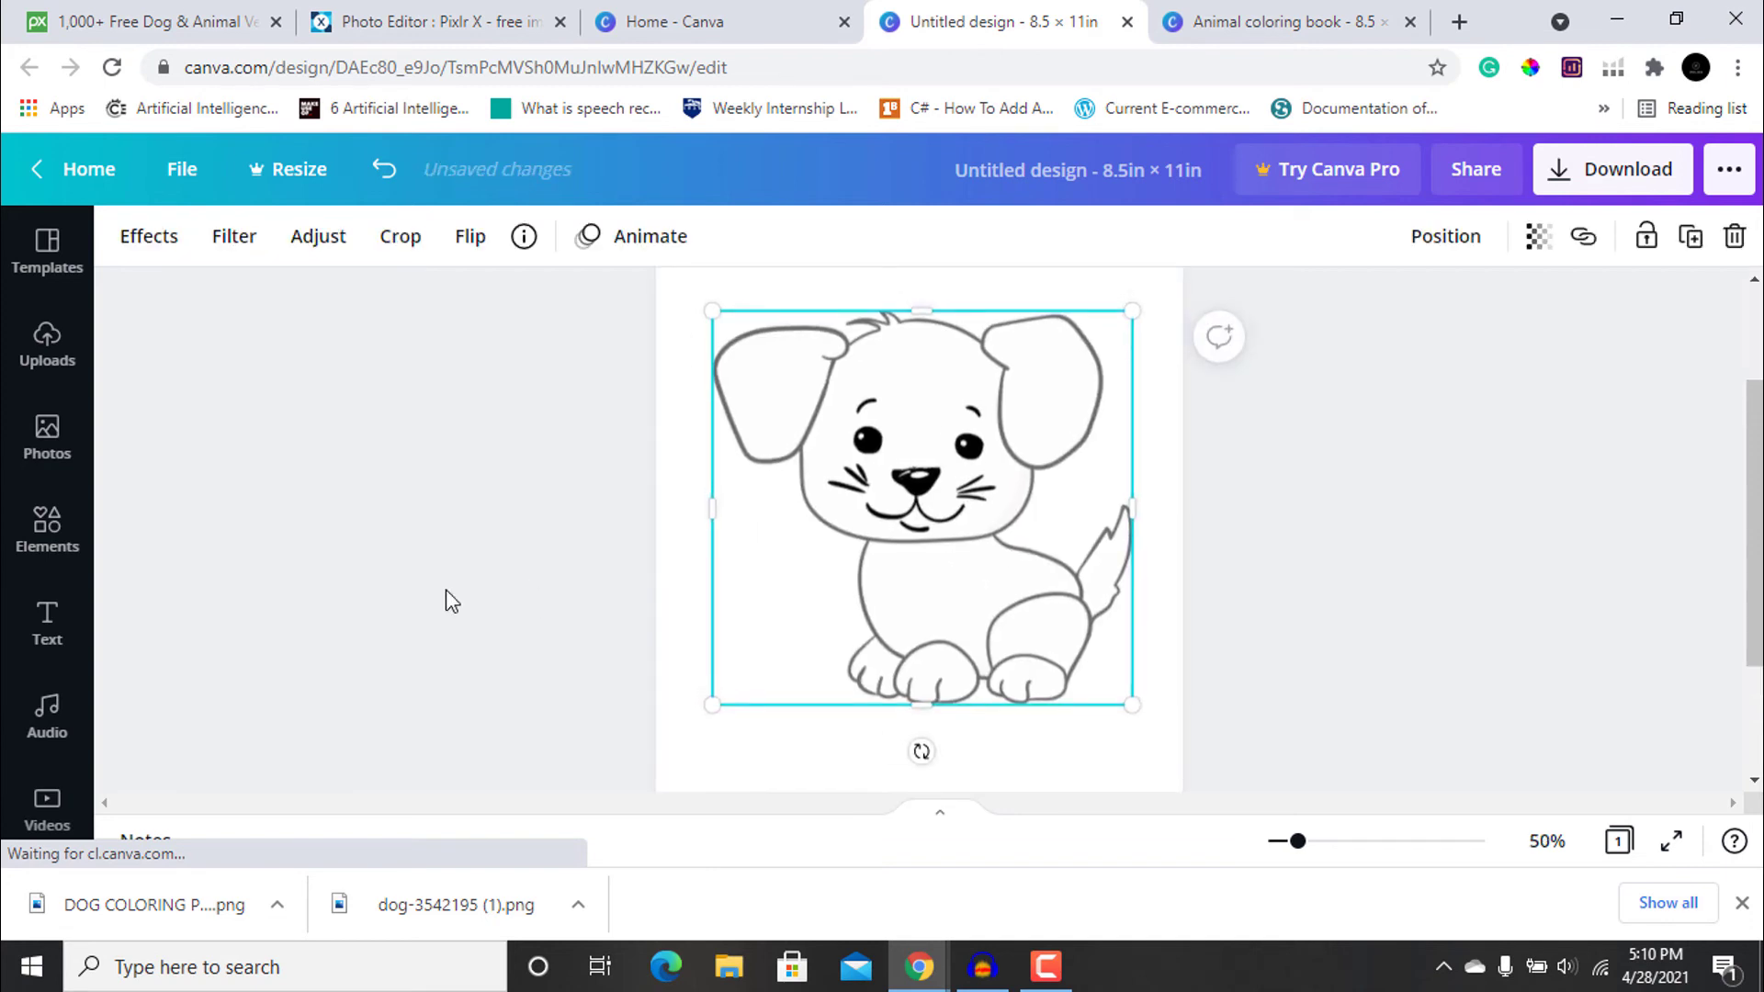
# Apply the Street filter to the puppy image at intensity 100 to darken its outlines
pyautogui.hotkey('ctrl', '-')
pyautogui.hotkey('ctrl', '+')
pyautogui.click(1743, 904)
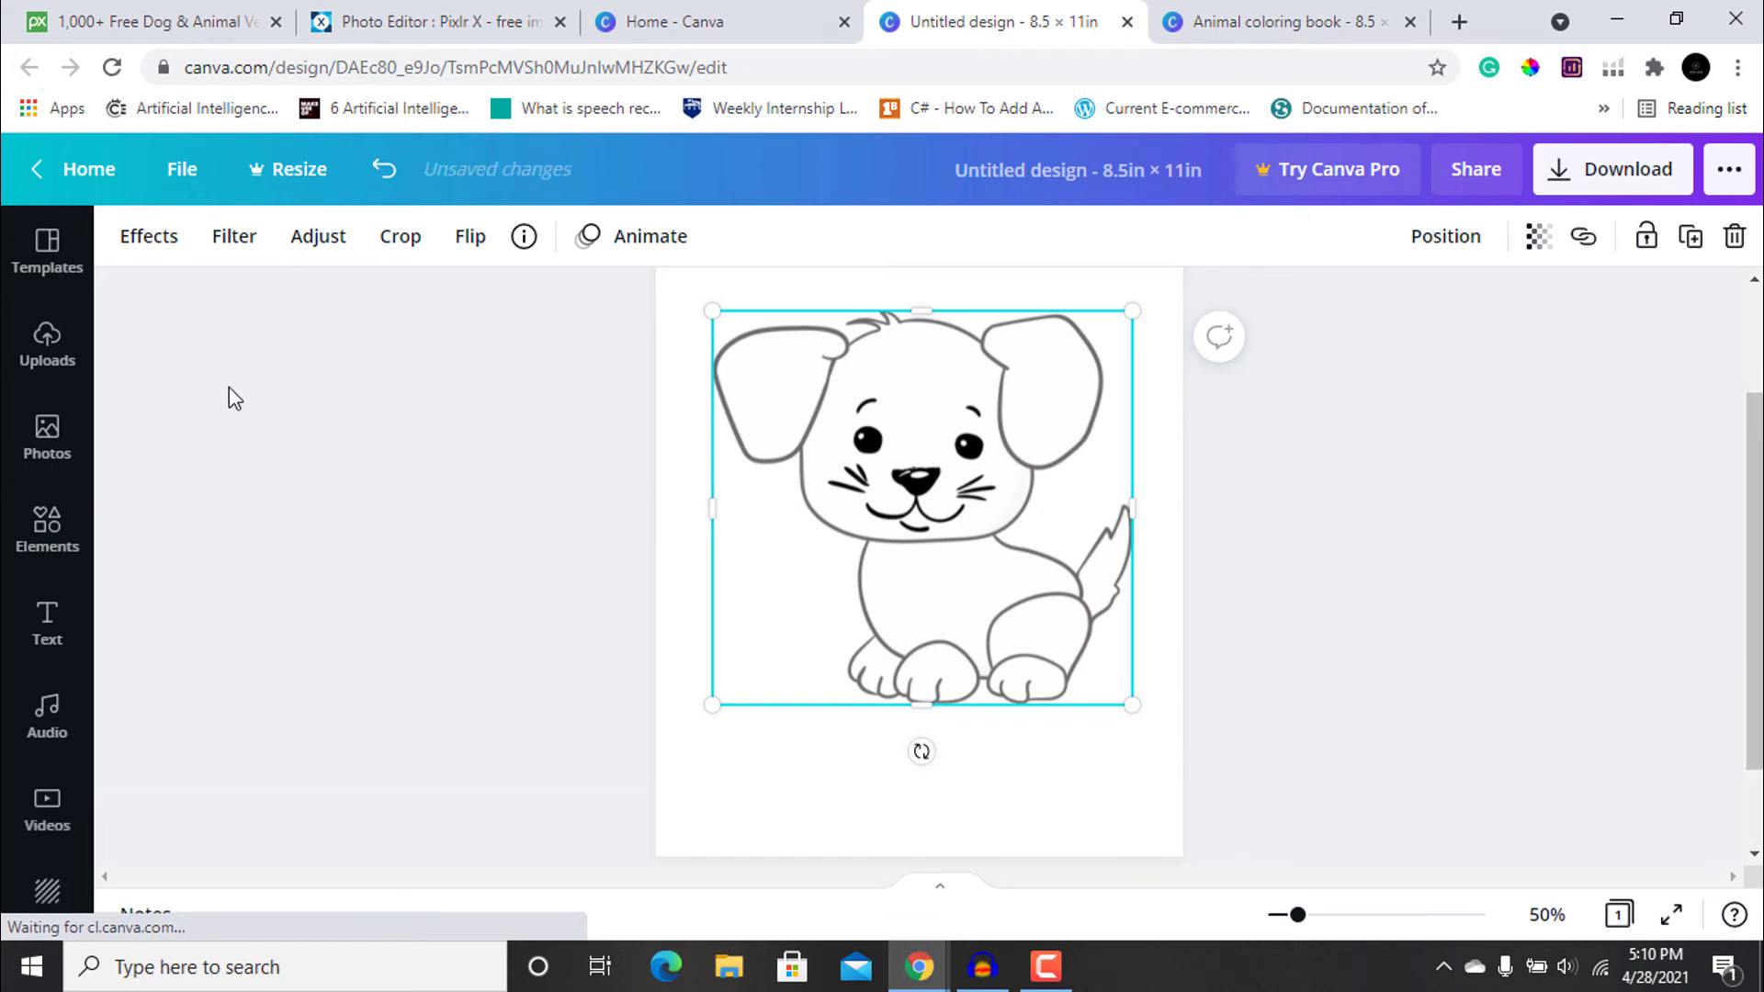
pyautogui.click(234, 237)
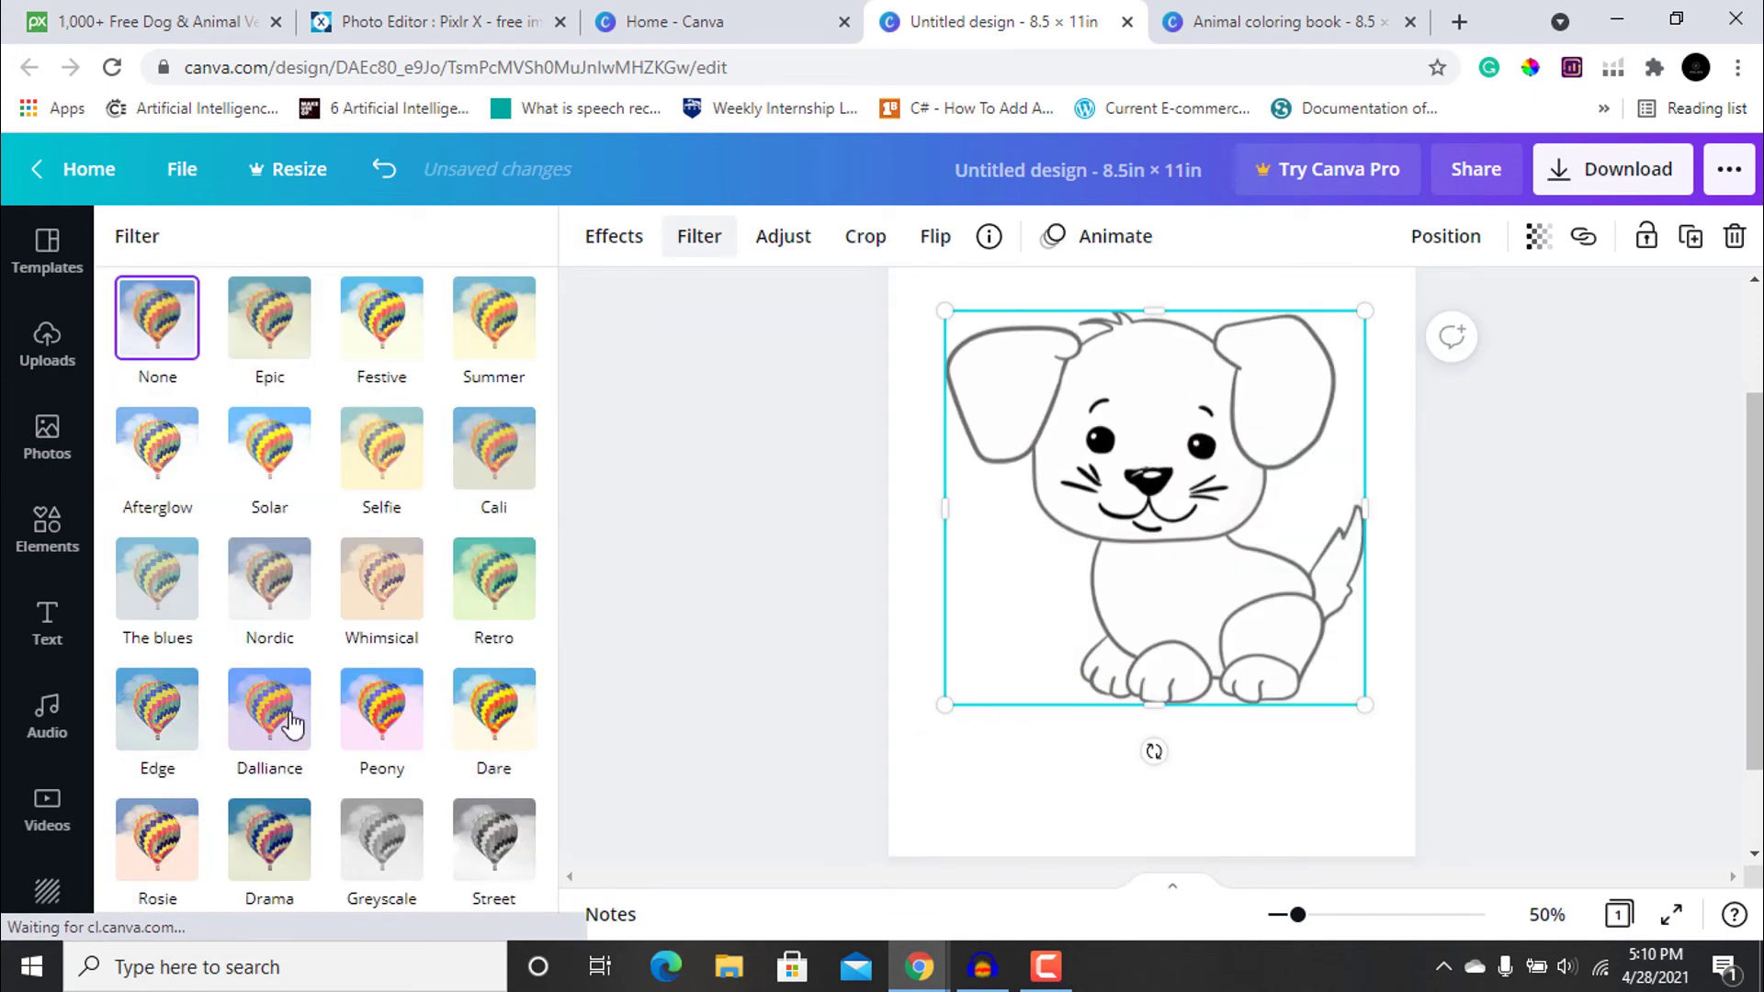
pyautogui.click(391, 864)
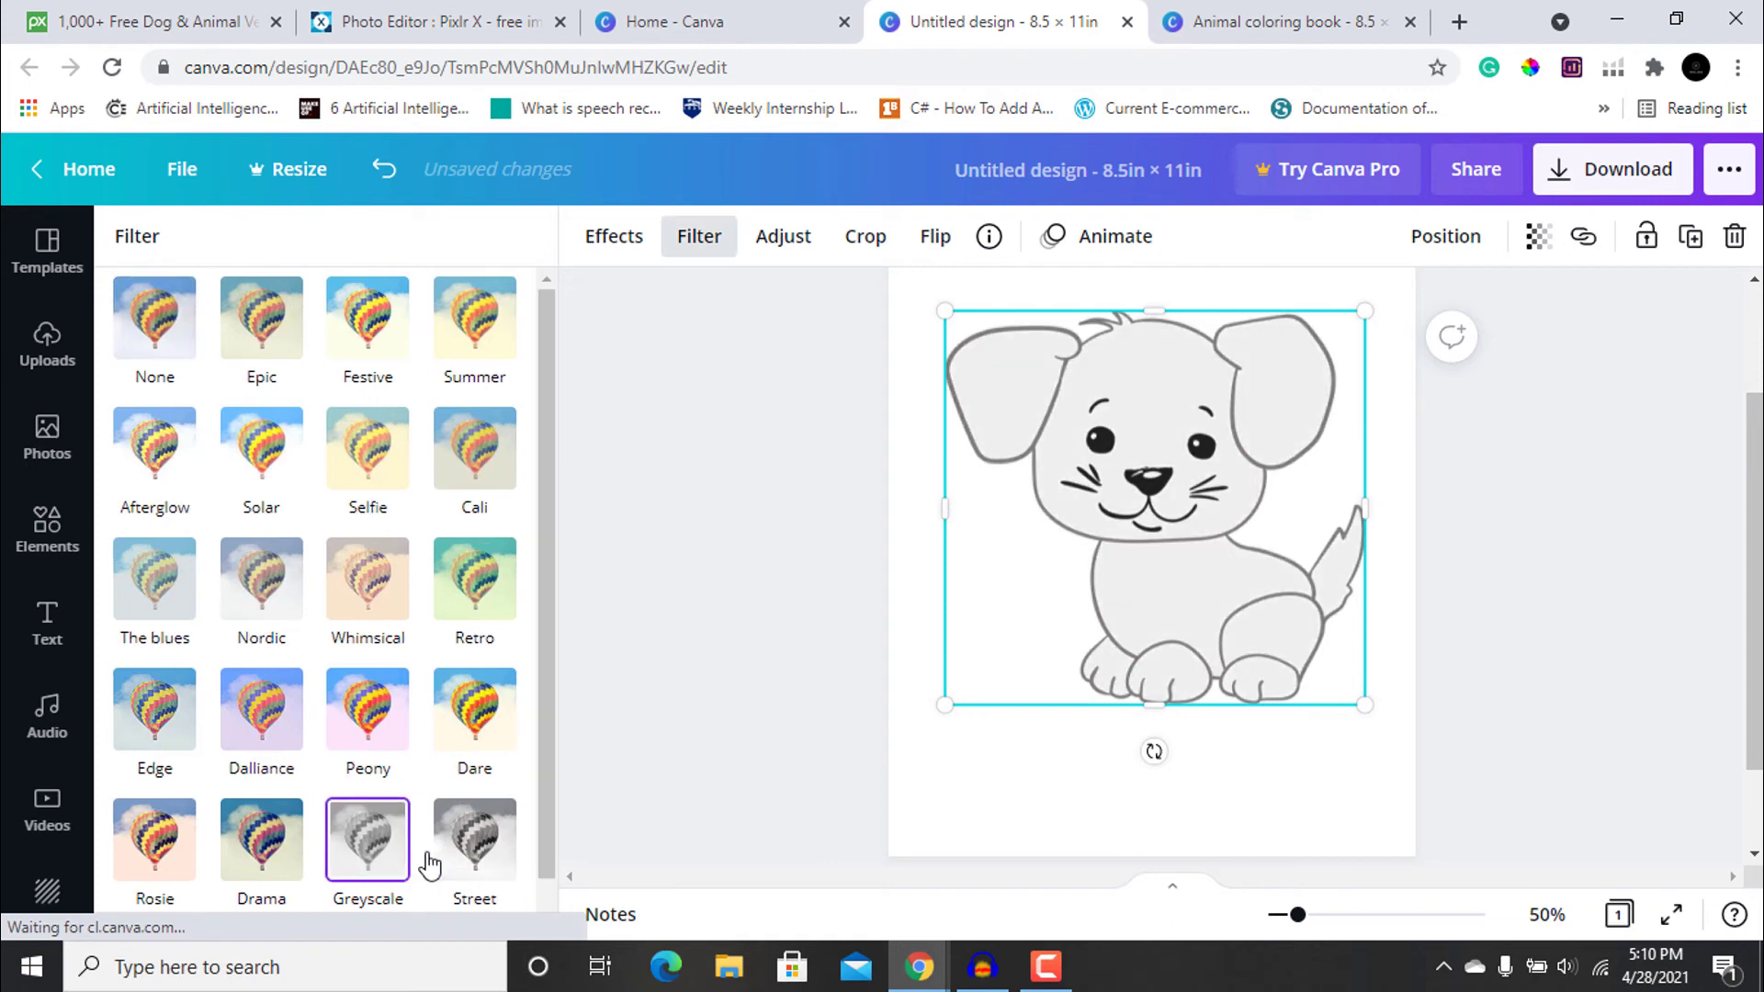
pyautogui.click(466, 859)
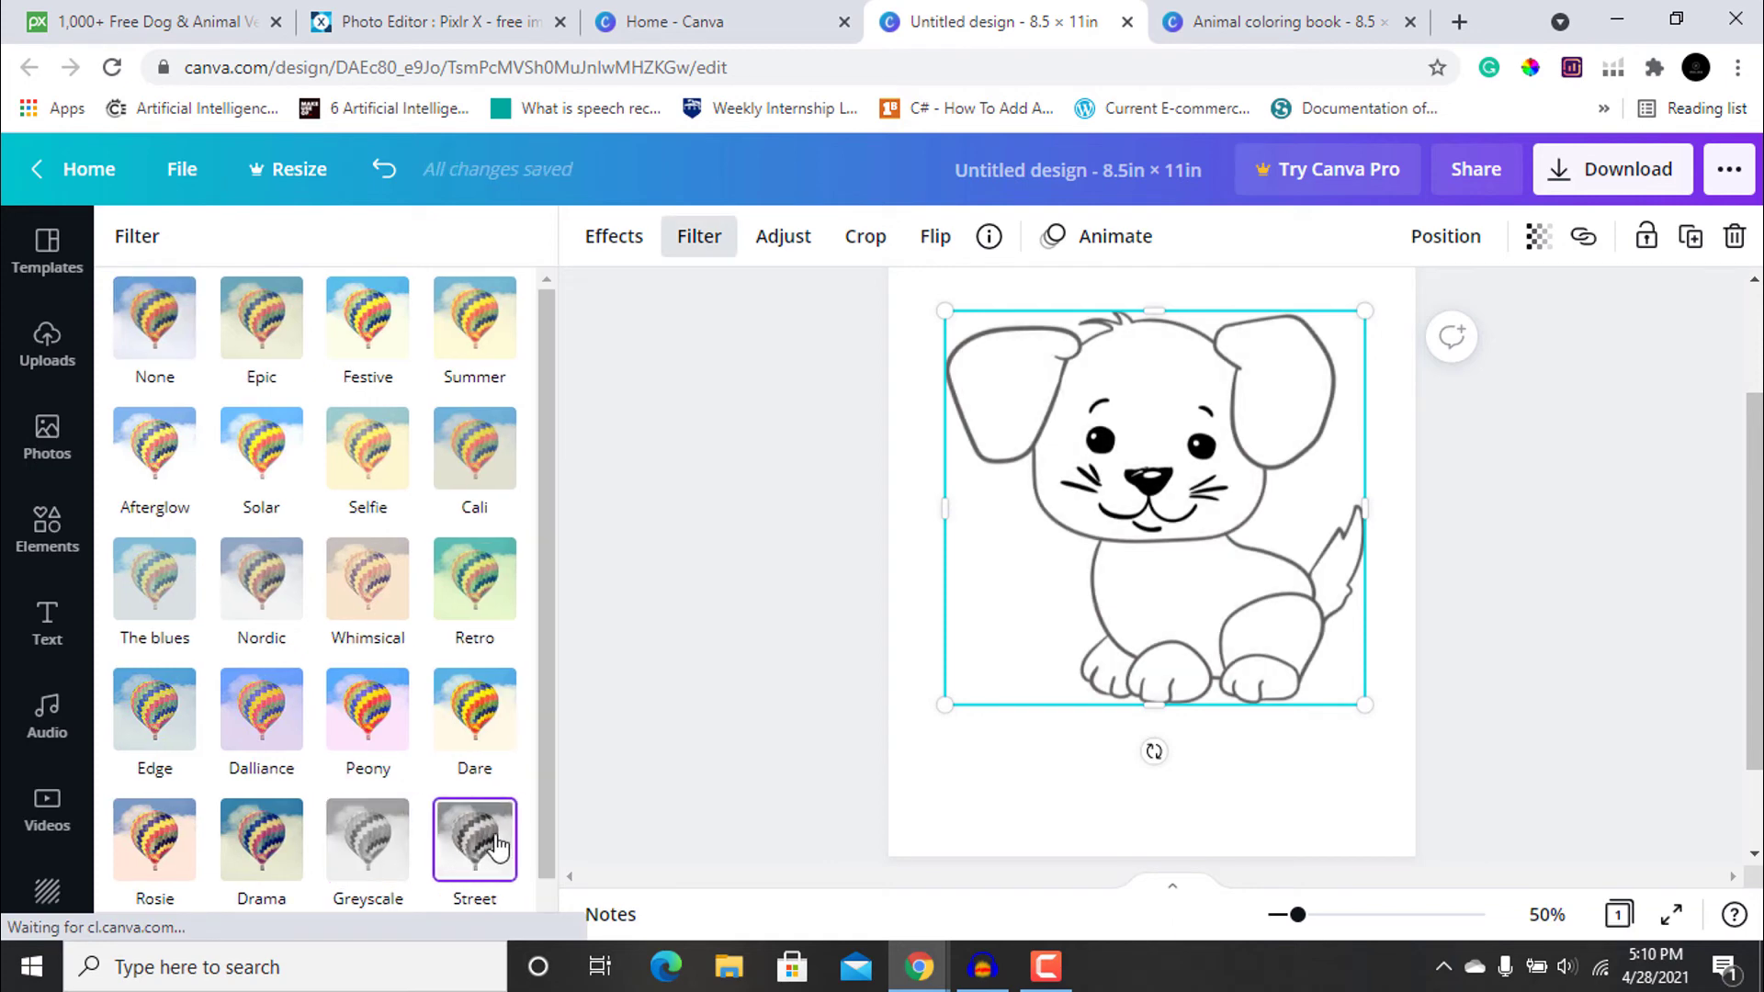
pyautogui.scroll(-1, 479, 850)
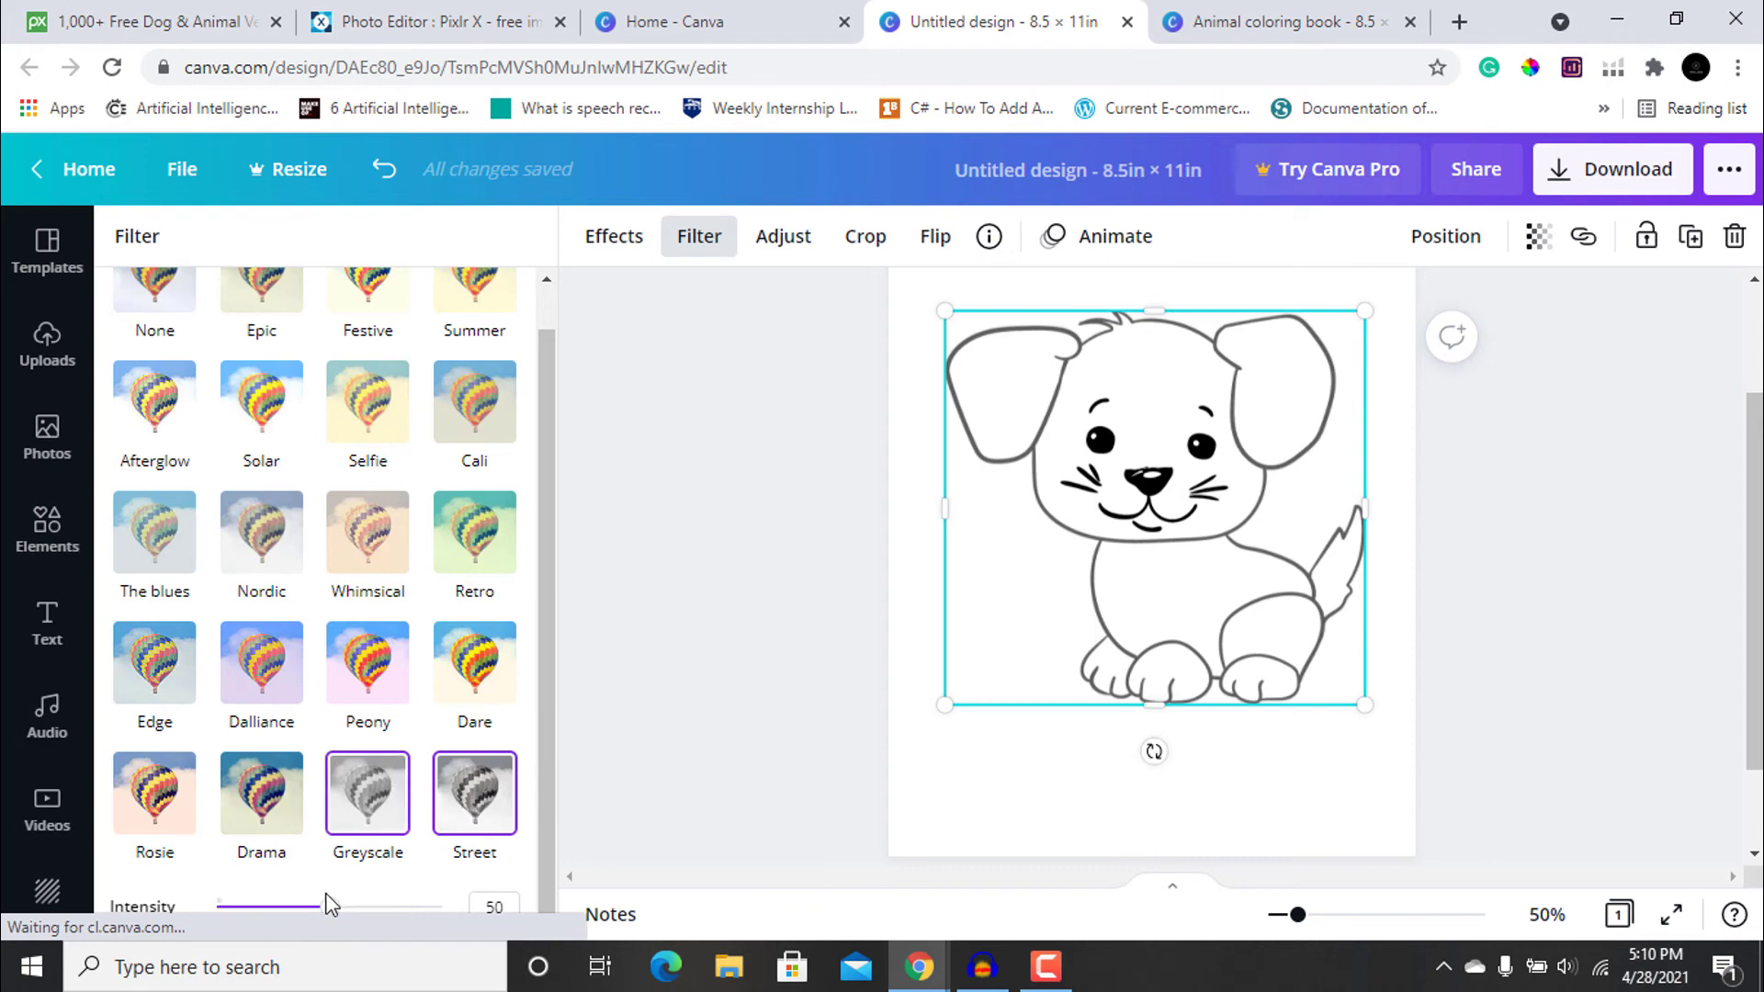
pyautogui.moveTo(331, 905); pyautogui.dragTo(462, 912)
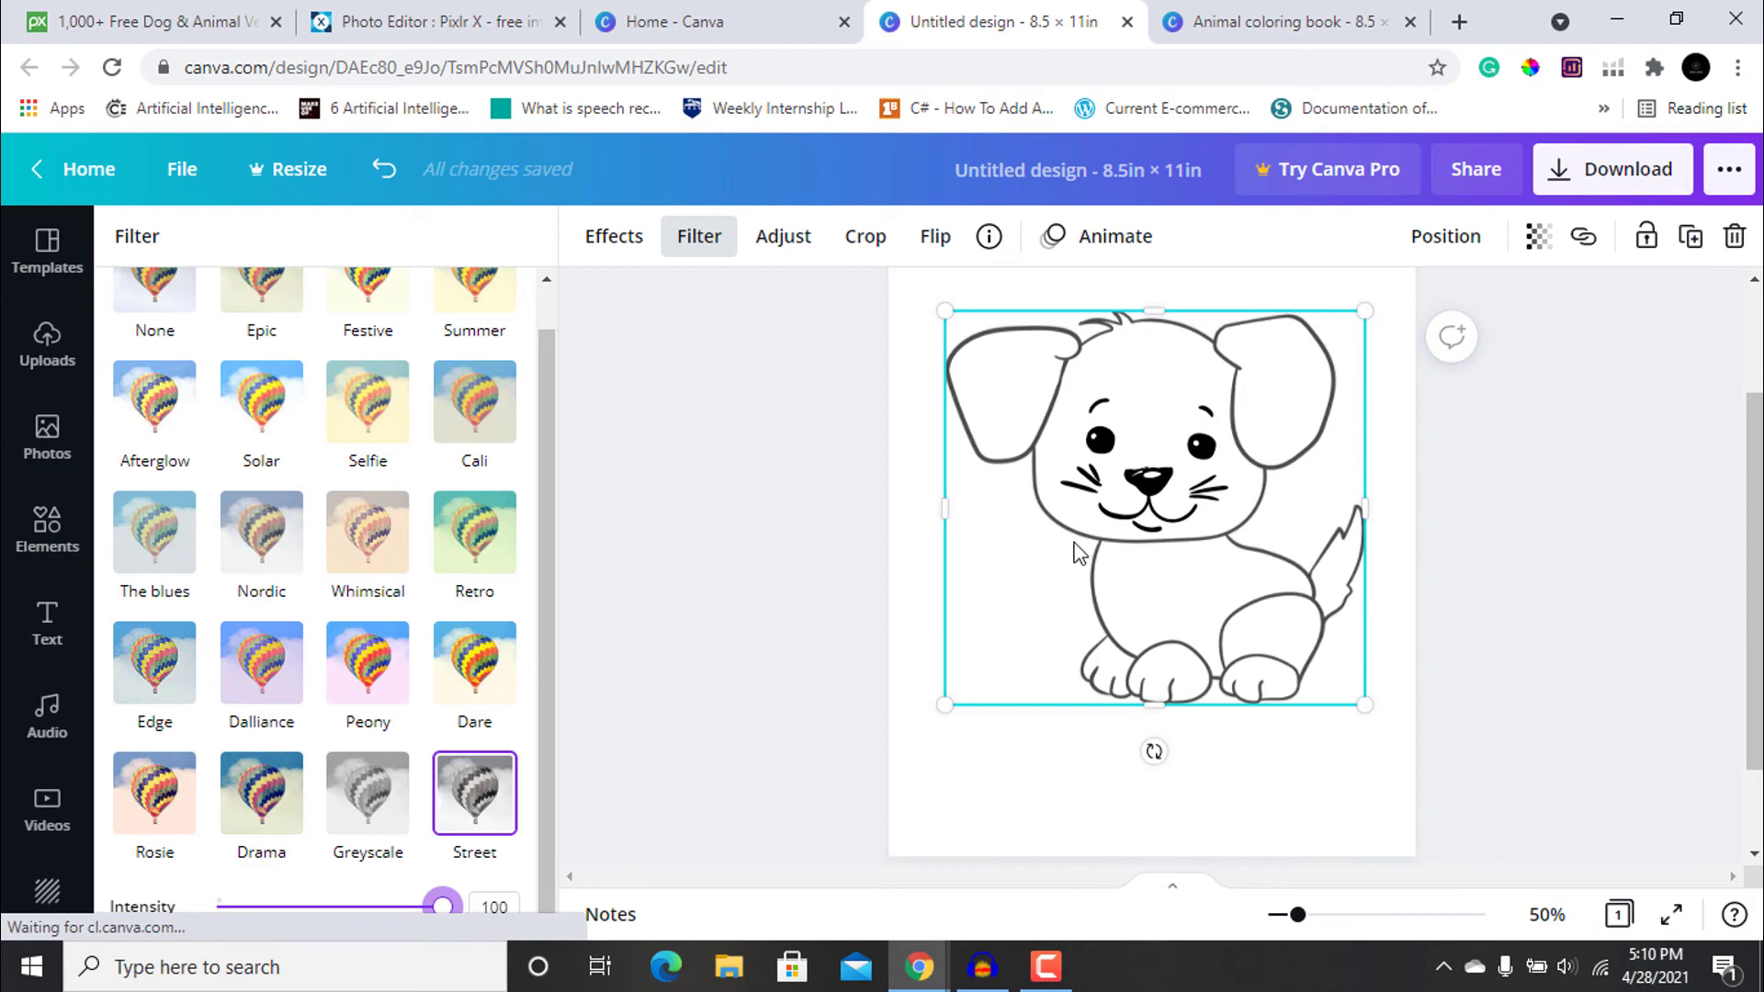
pyautogui.click(676, 634)
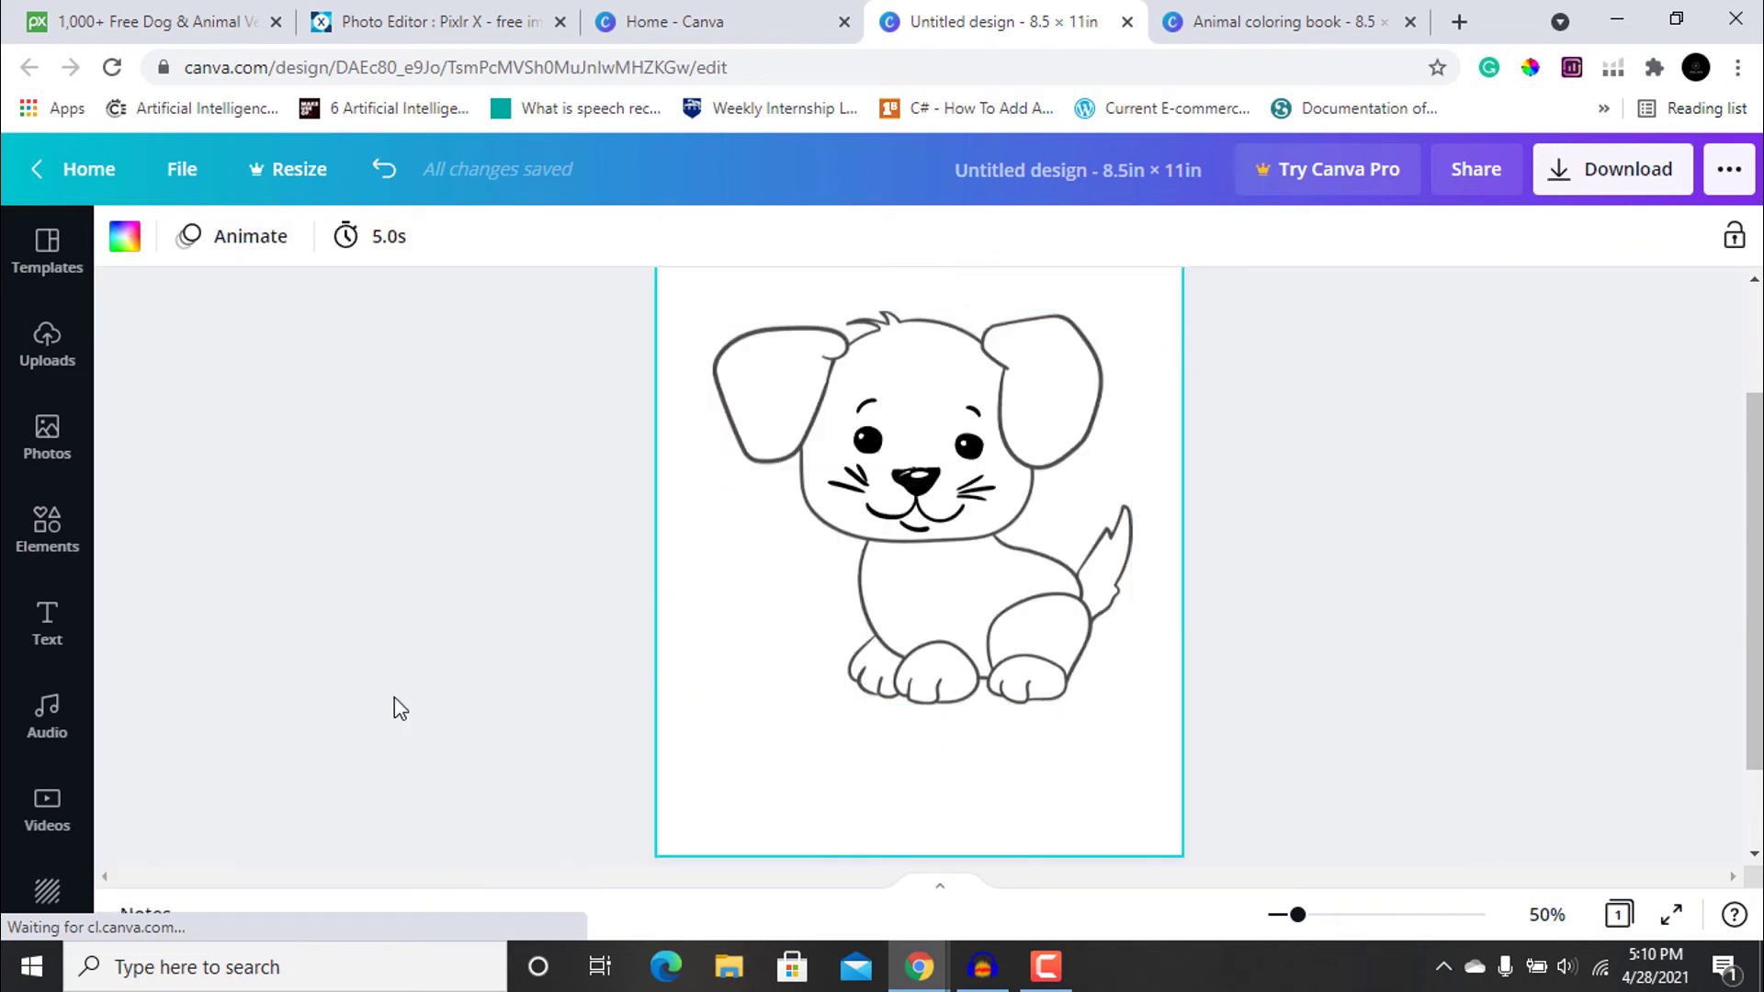
# Look through the Photogenic effect presets available for the puppy image
pyautogui.scroll(2, 394, 696)
pyautogui.click(834, 614)
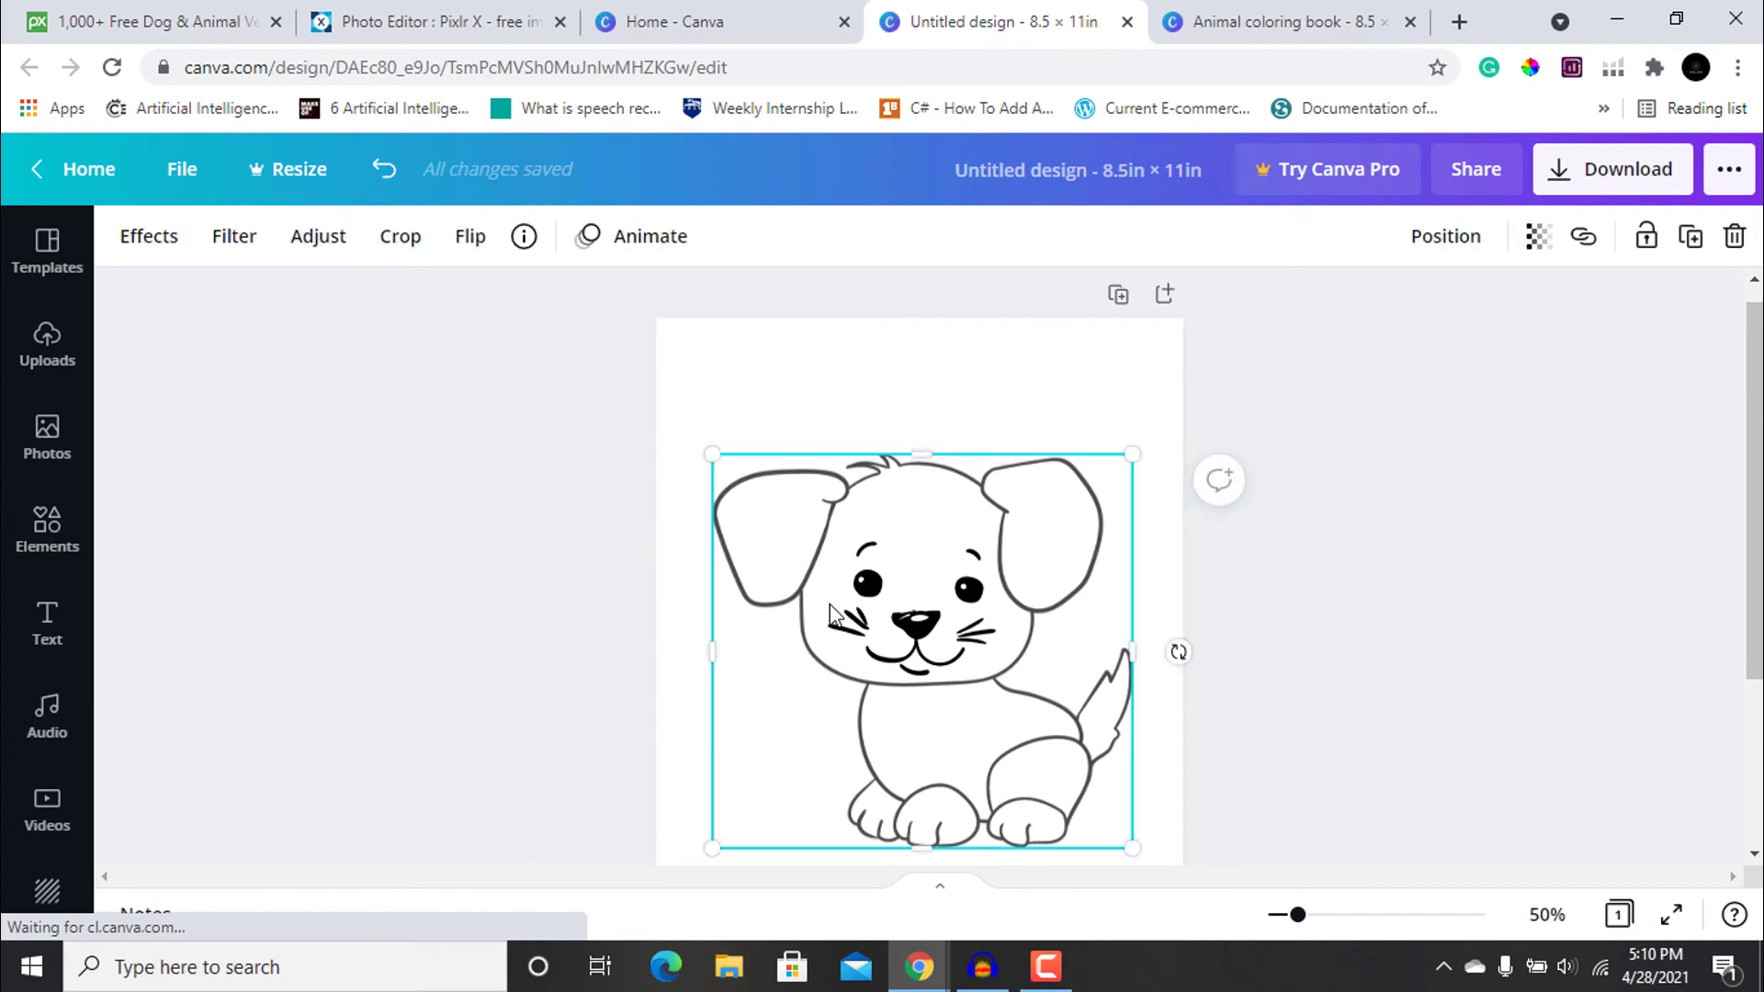
pyautogui.scroll(-3, 834, 613)
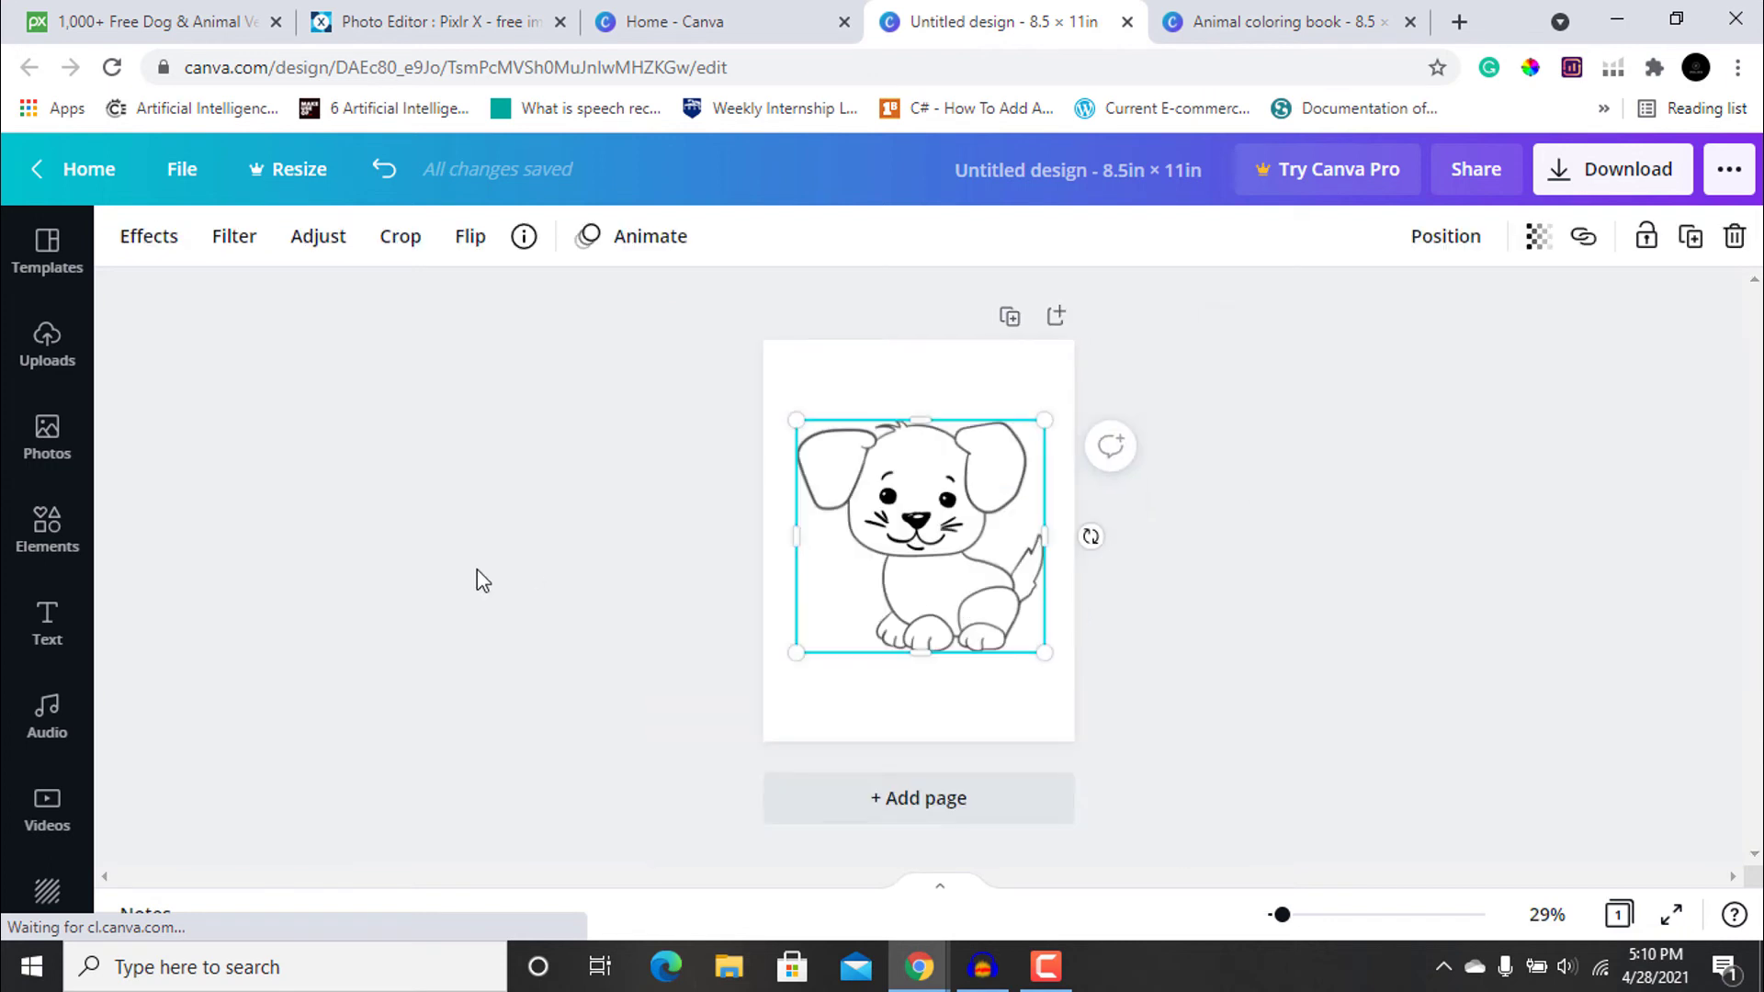
pyautogui.click(142, 240)
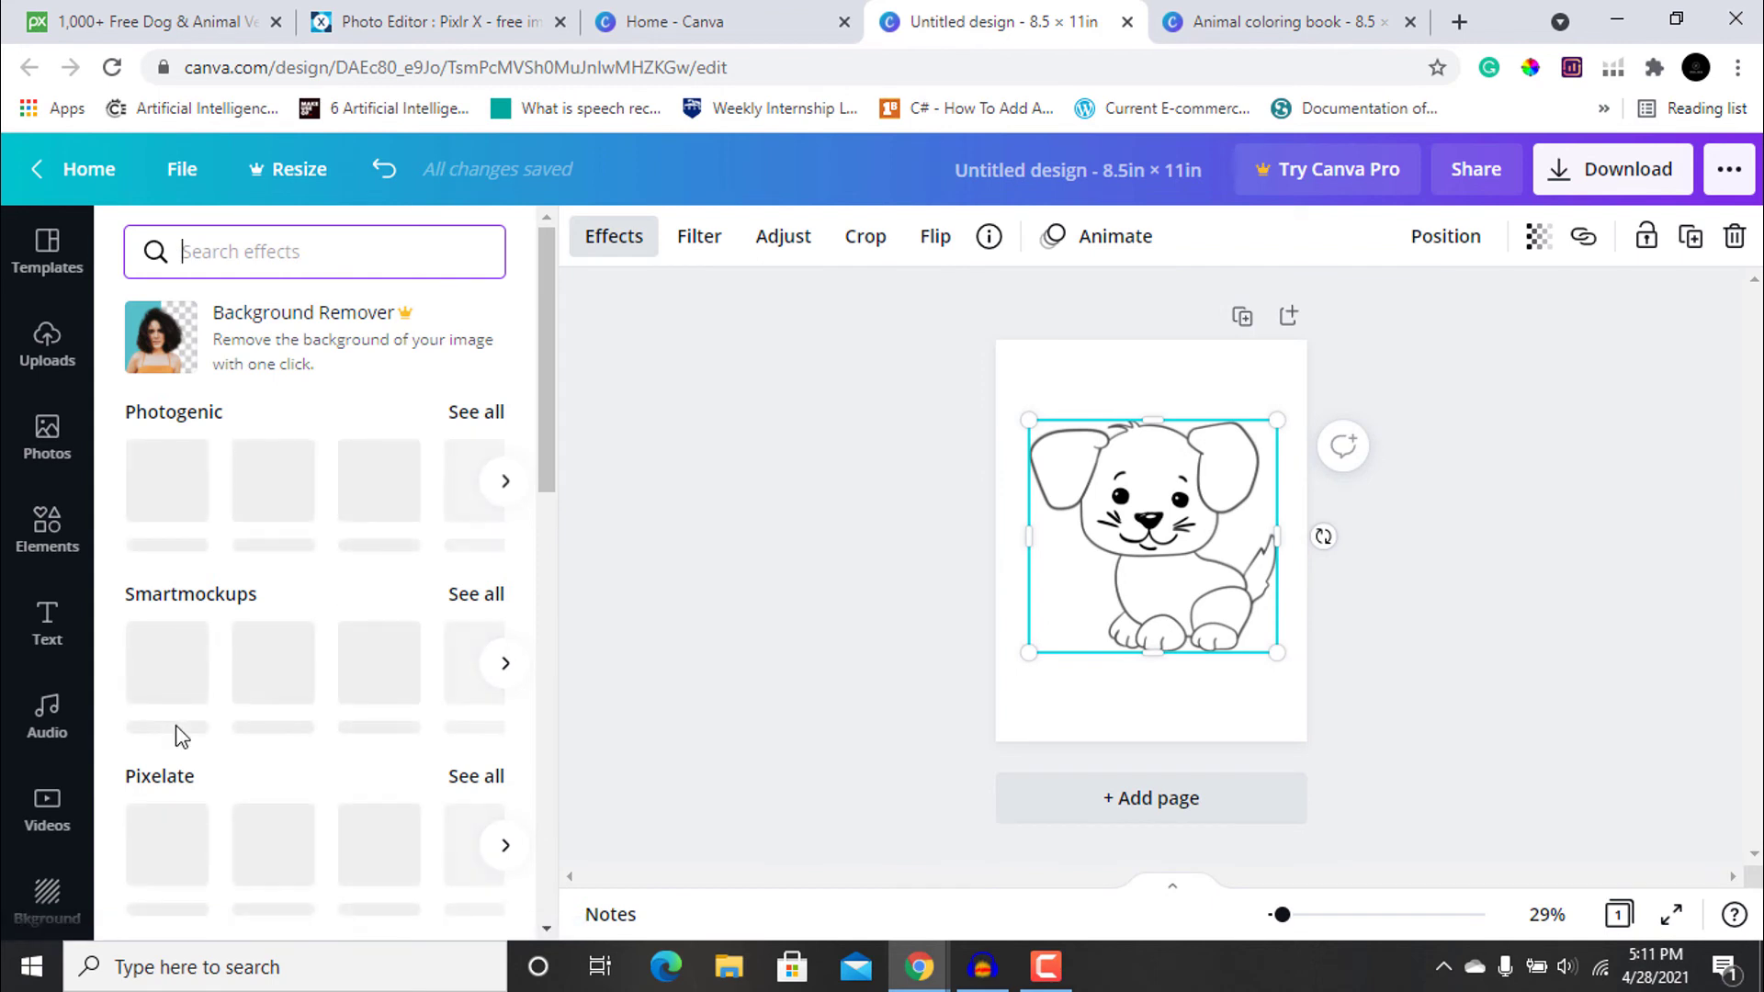
pyautogui.click(504, 482)
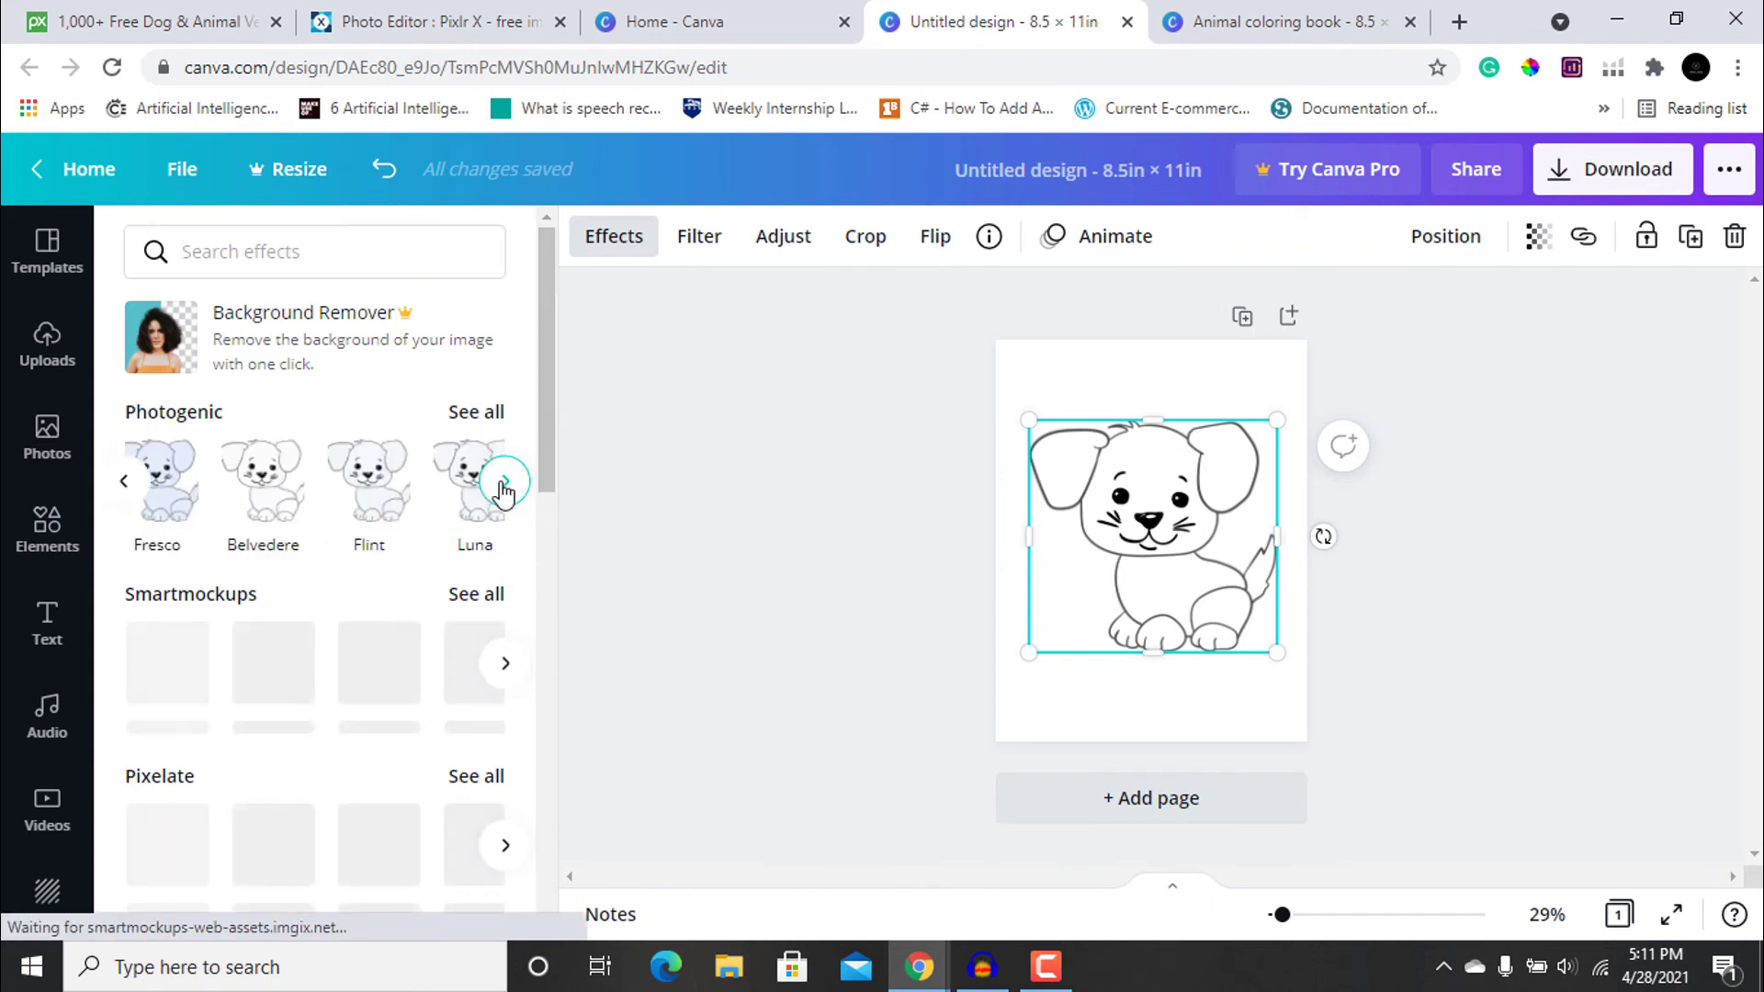
pyautogui.click(504, 483)
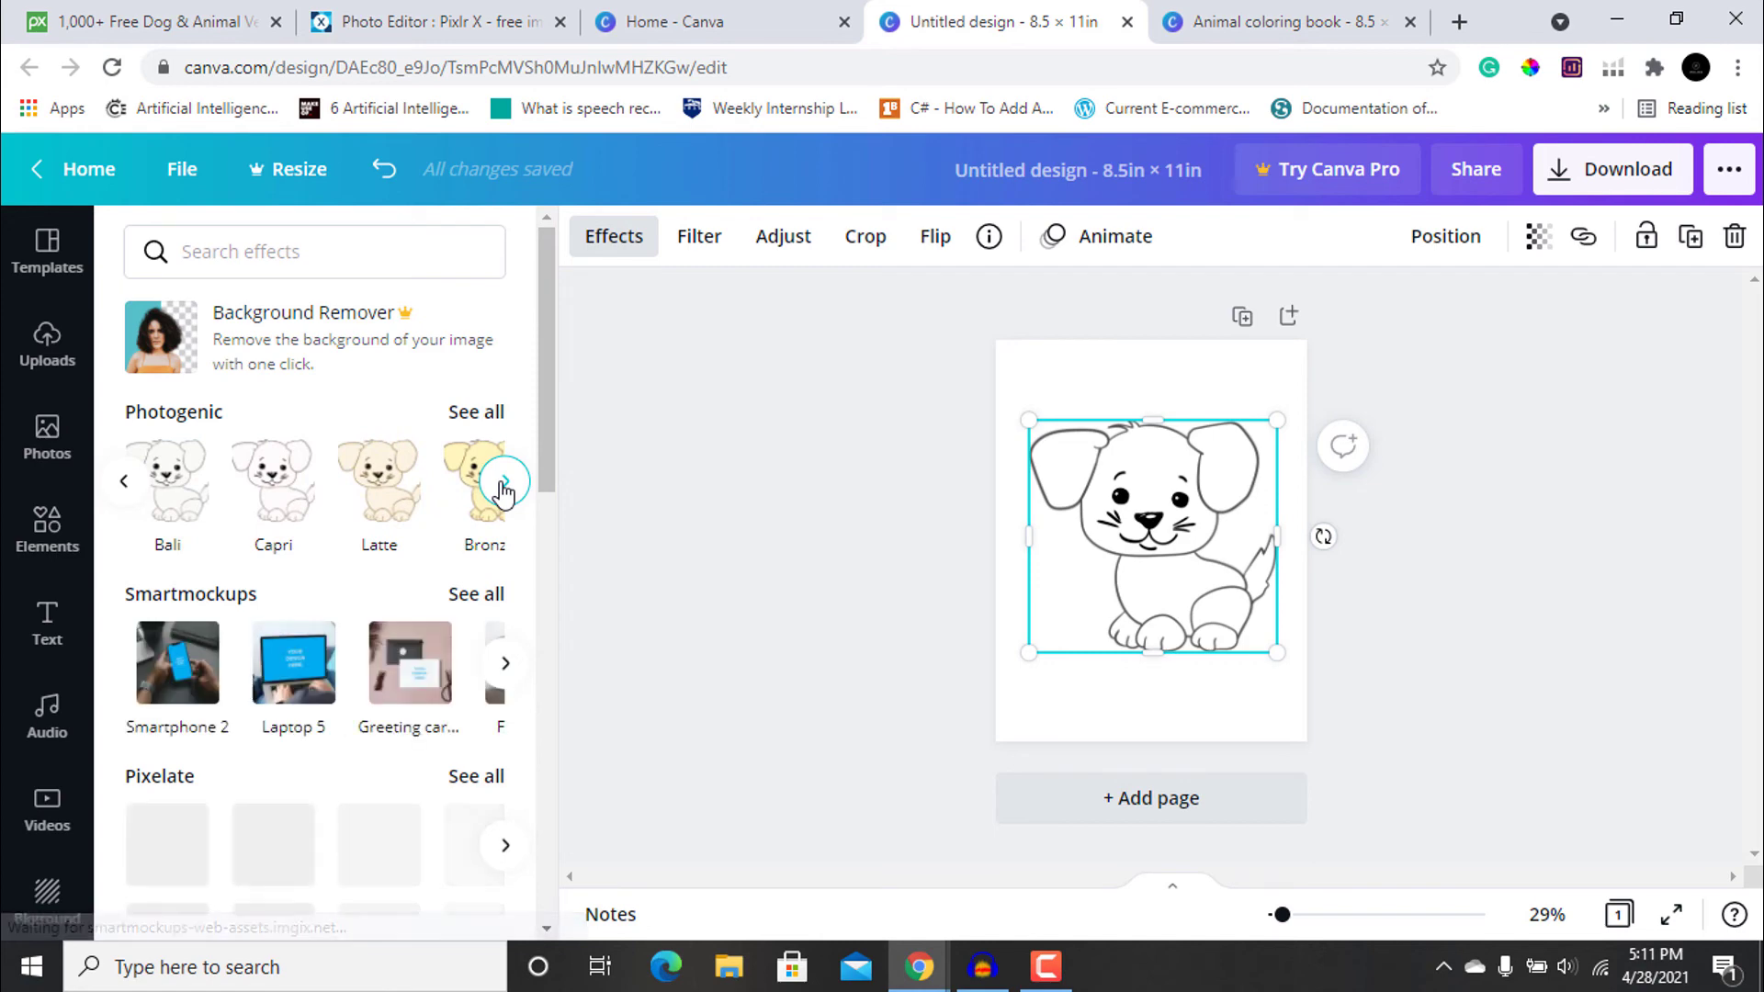
pyautogui.click(504, 482)
pyautogui.click(504, 483)
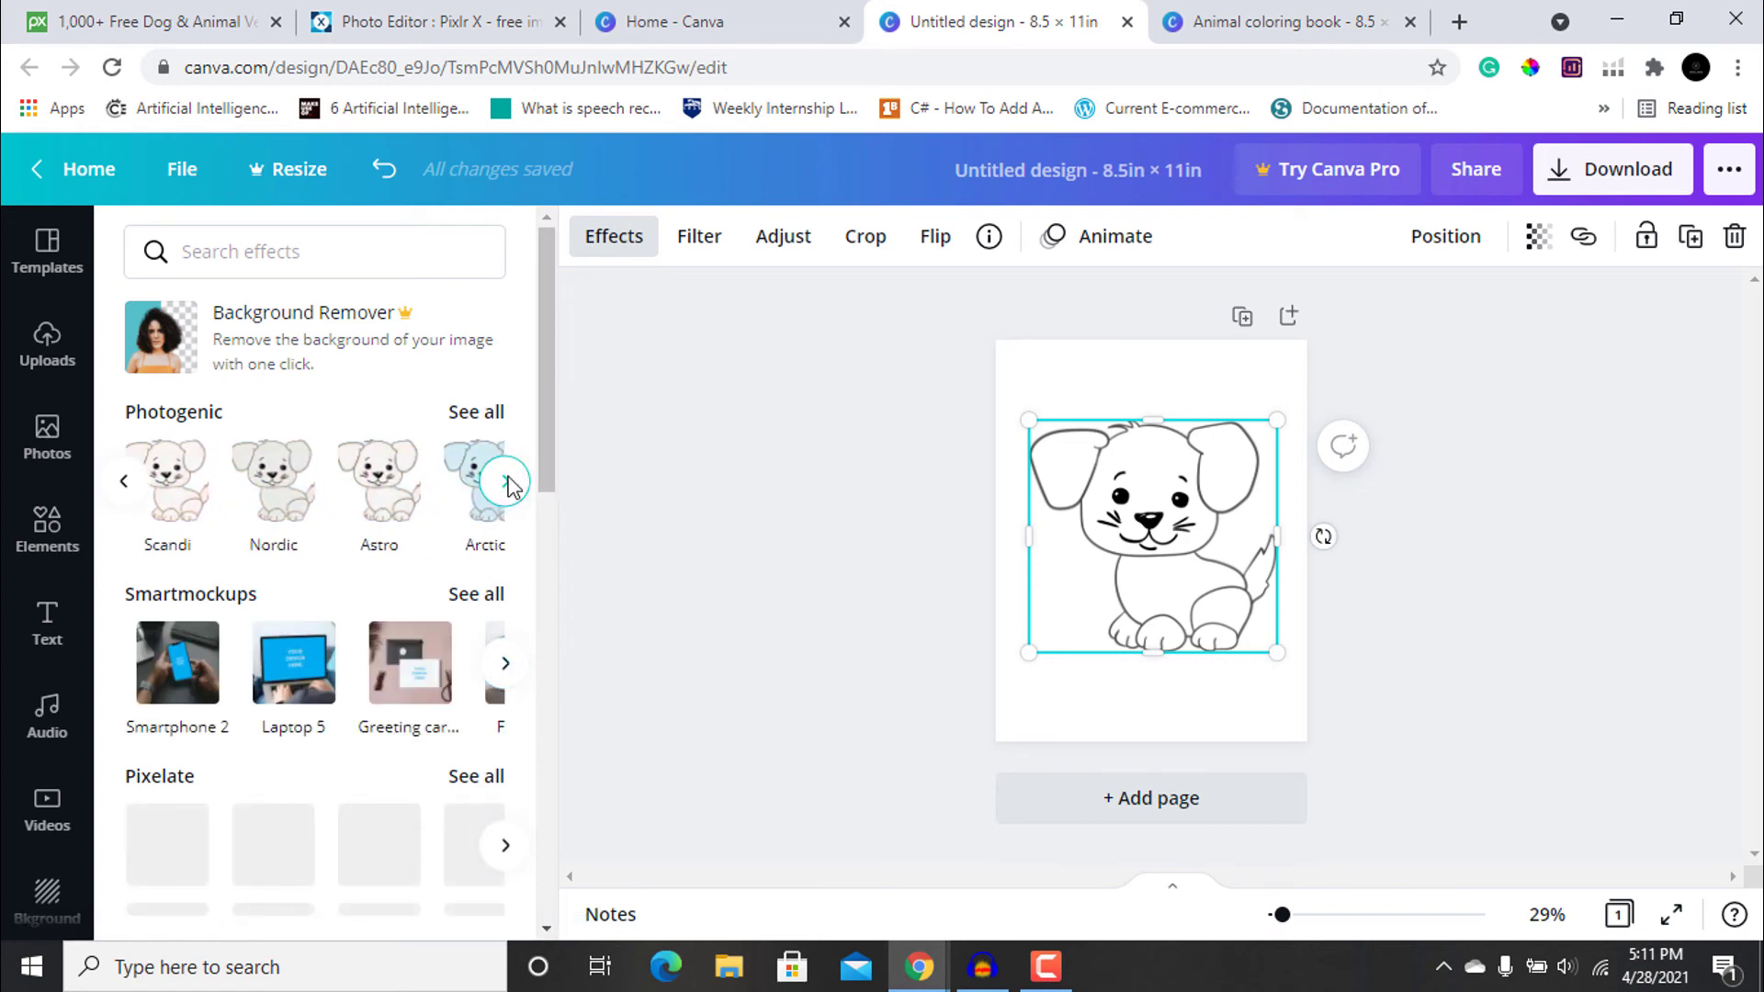
pyautogui.click(504, 482)
pyautogui.click(504, 482)
pyautogui.click(504, 482)
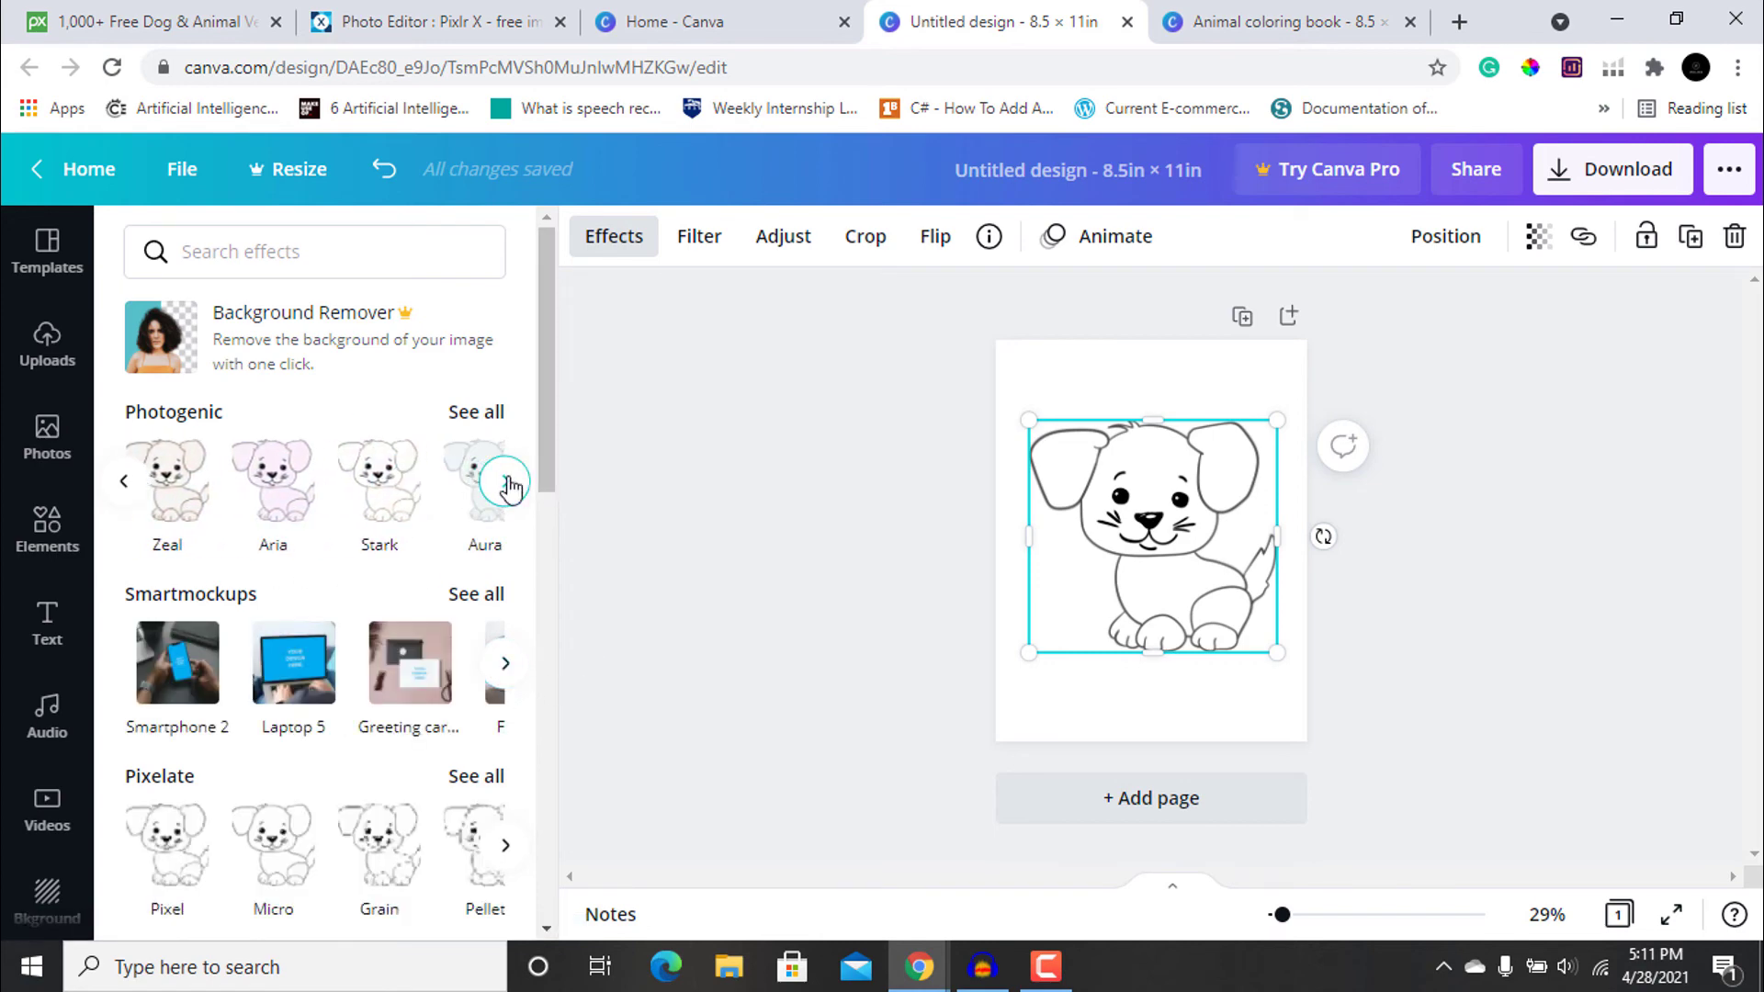
pyautogui.click(505, 482)
pyautogui.scroll(-4, 440, 868)
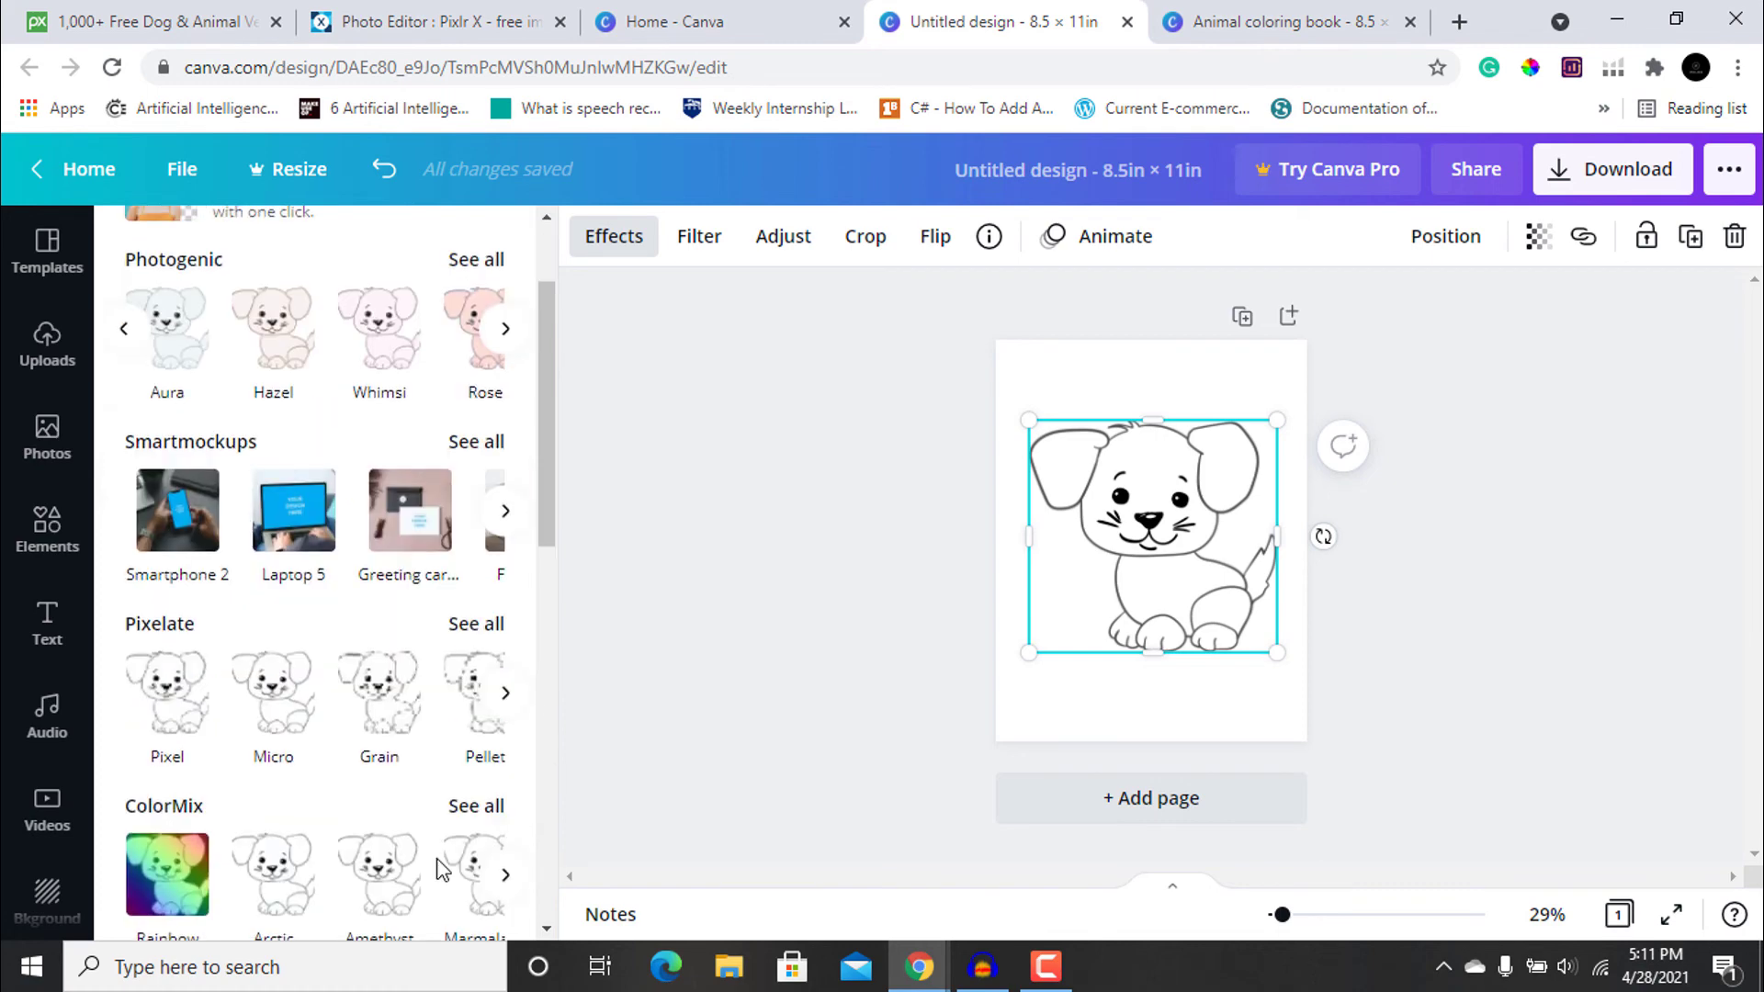
# Apply the ColorMix Glow effect to the puppy image and check its outlines up close
pyautogui.click(505, 685)
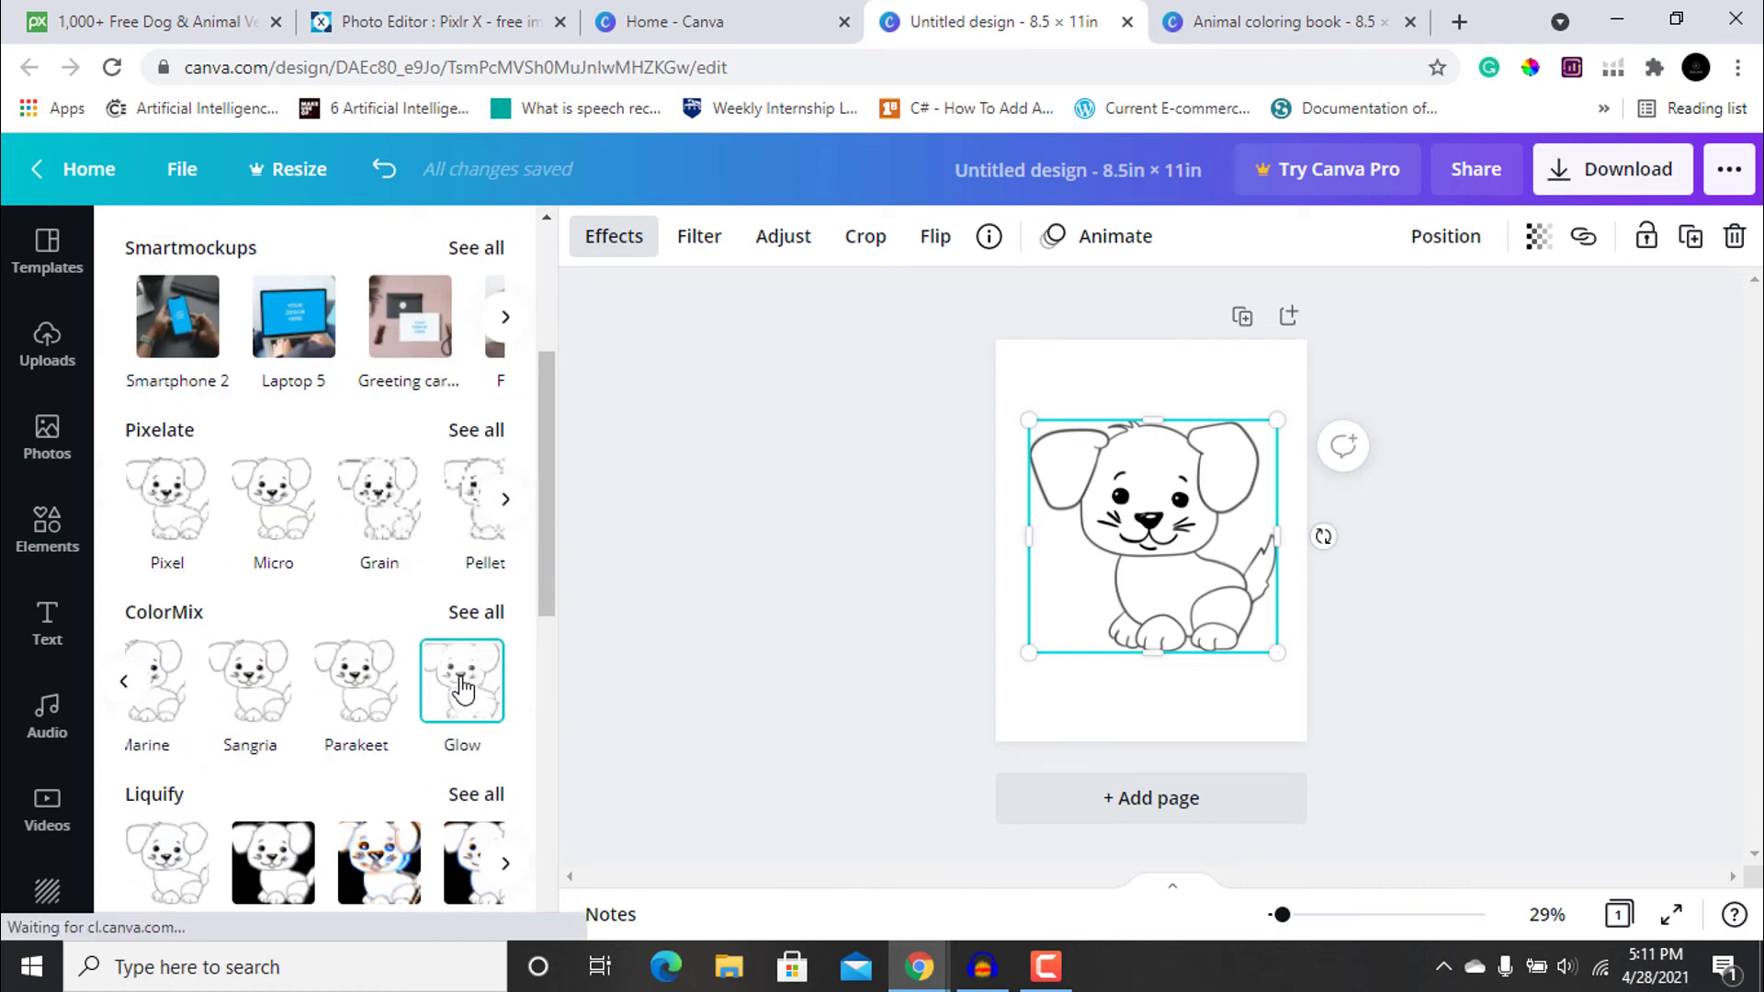
pyautogui.click(462, 684)
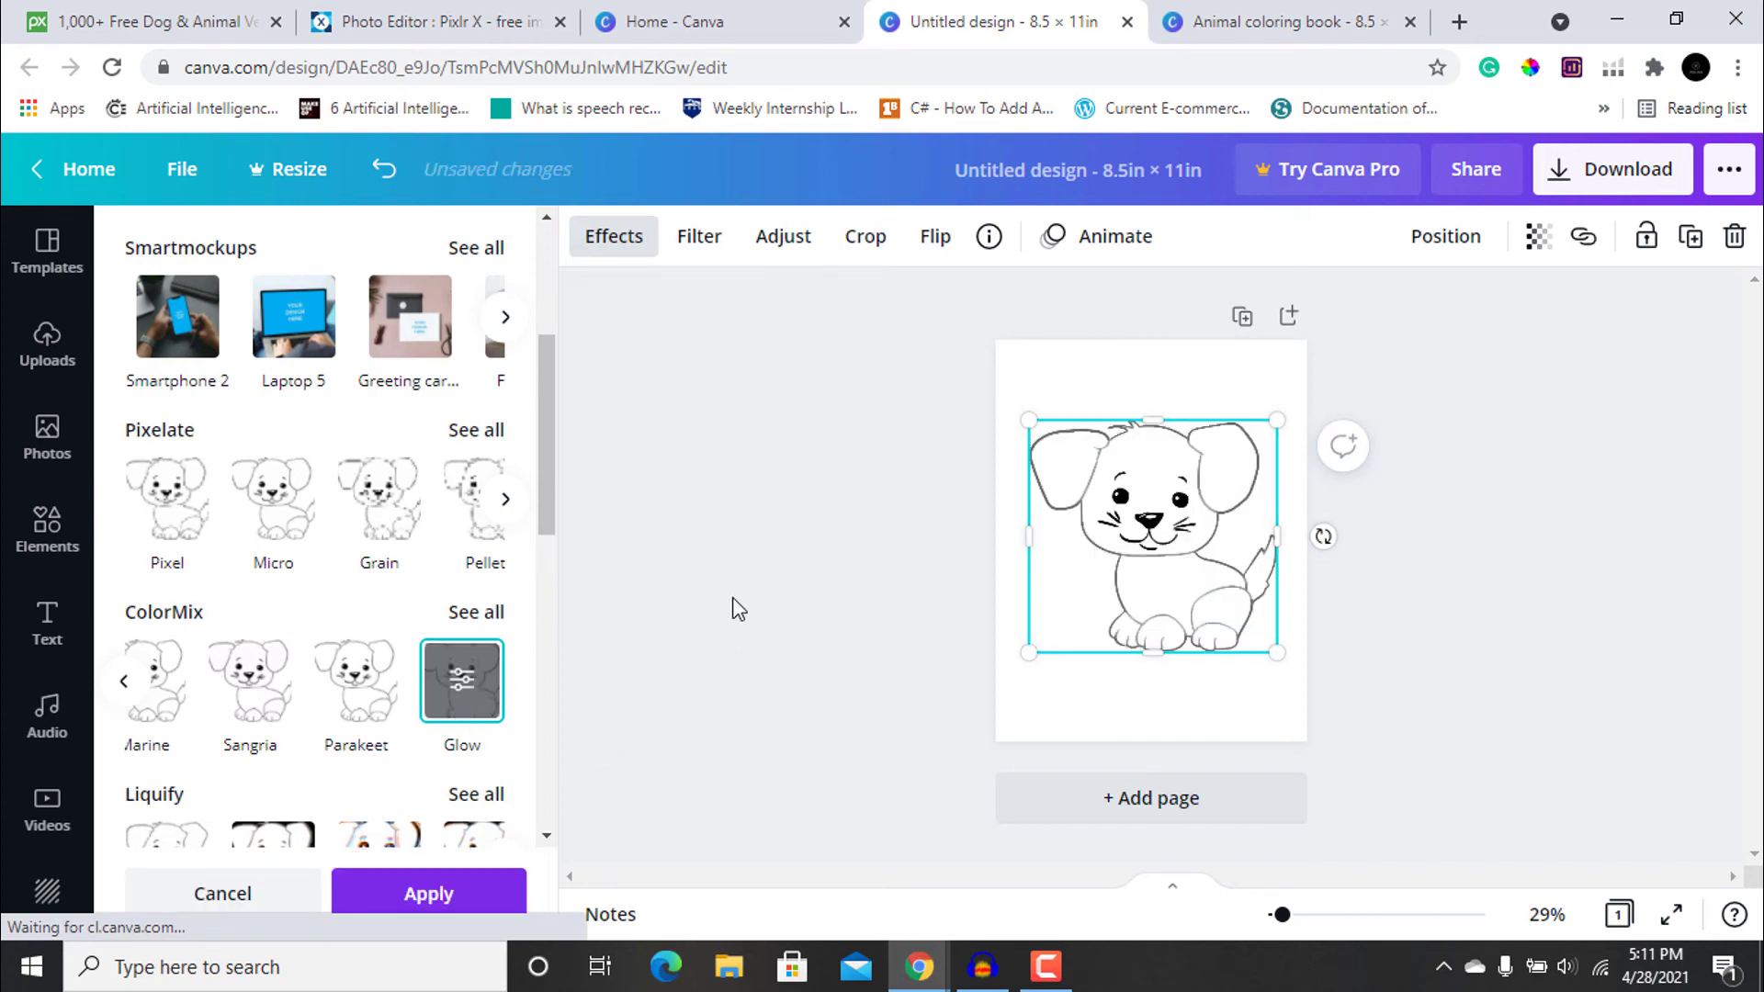
pyautogui.click(738, 609)
pyautogui.scroll(5, 1338, 599)
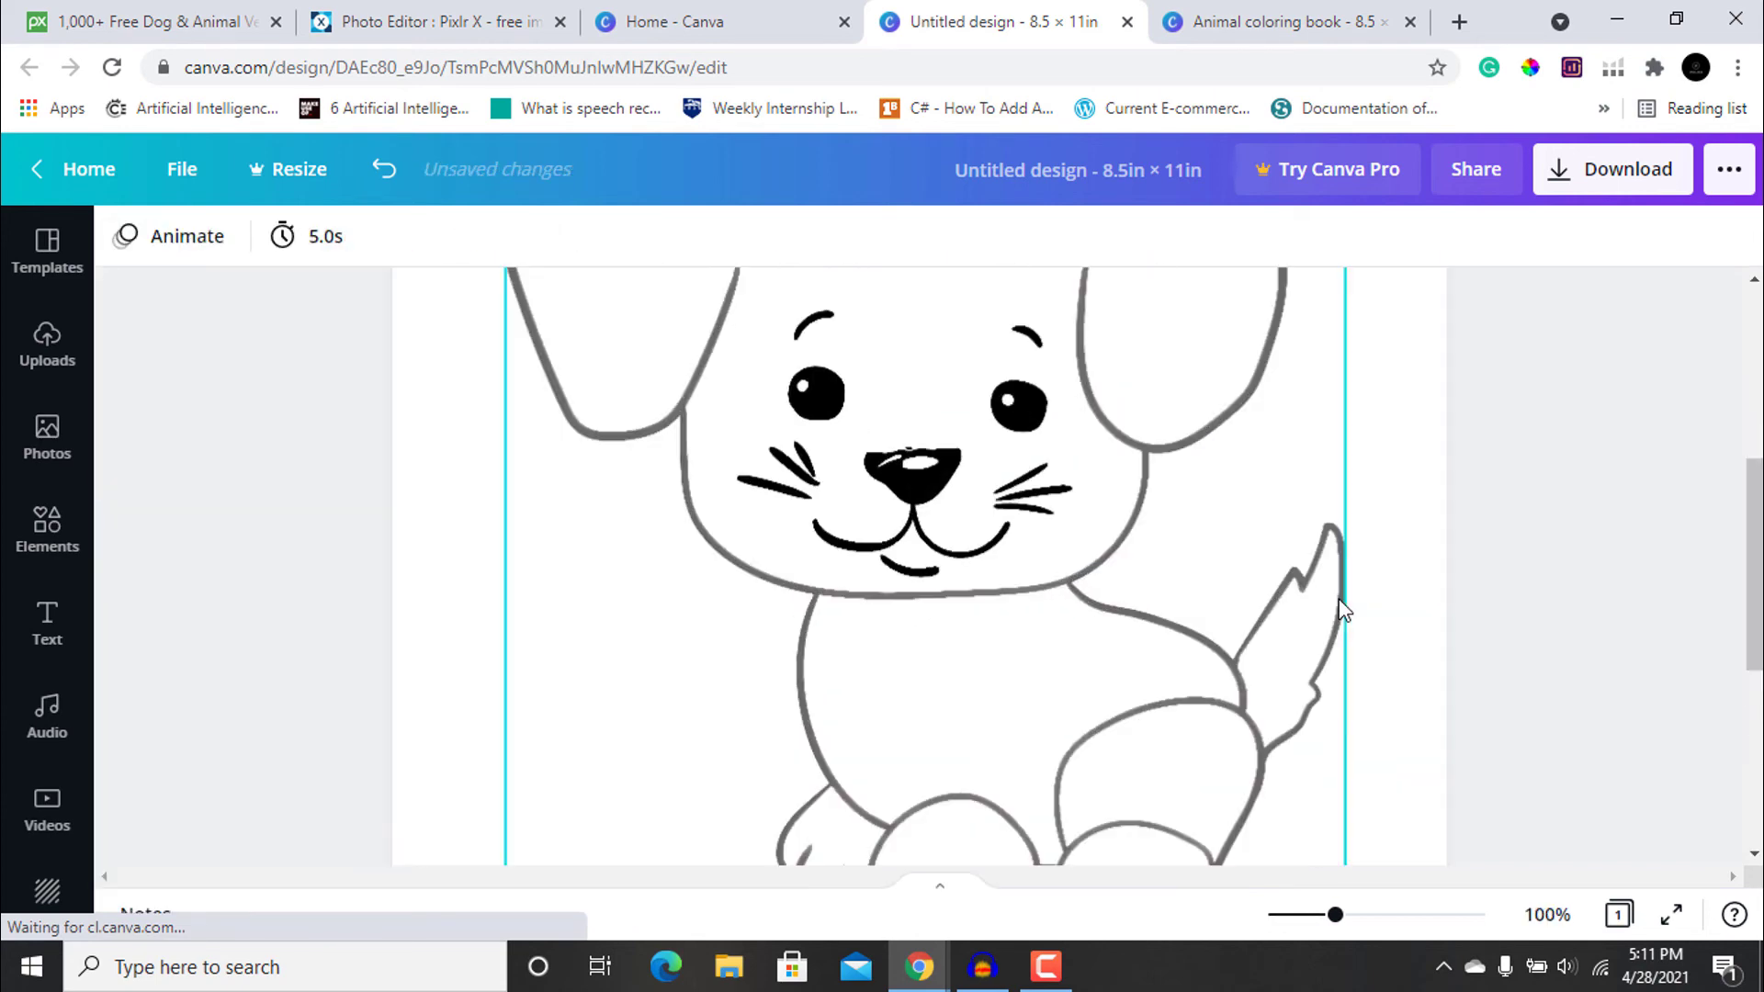
pyautogui.scroll(-5, 1337, 598)
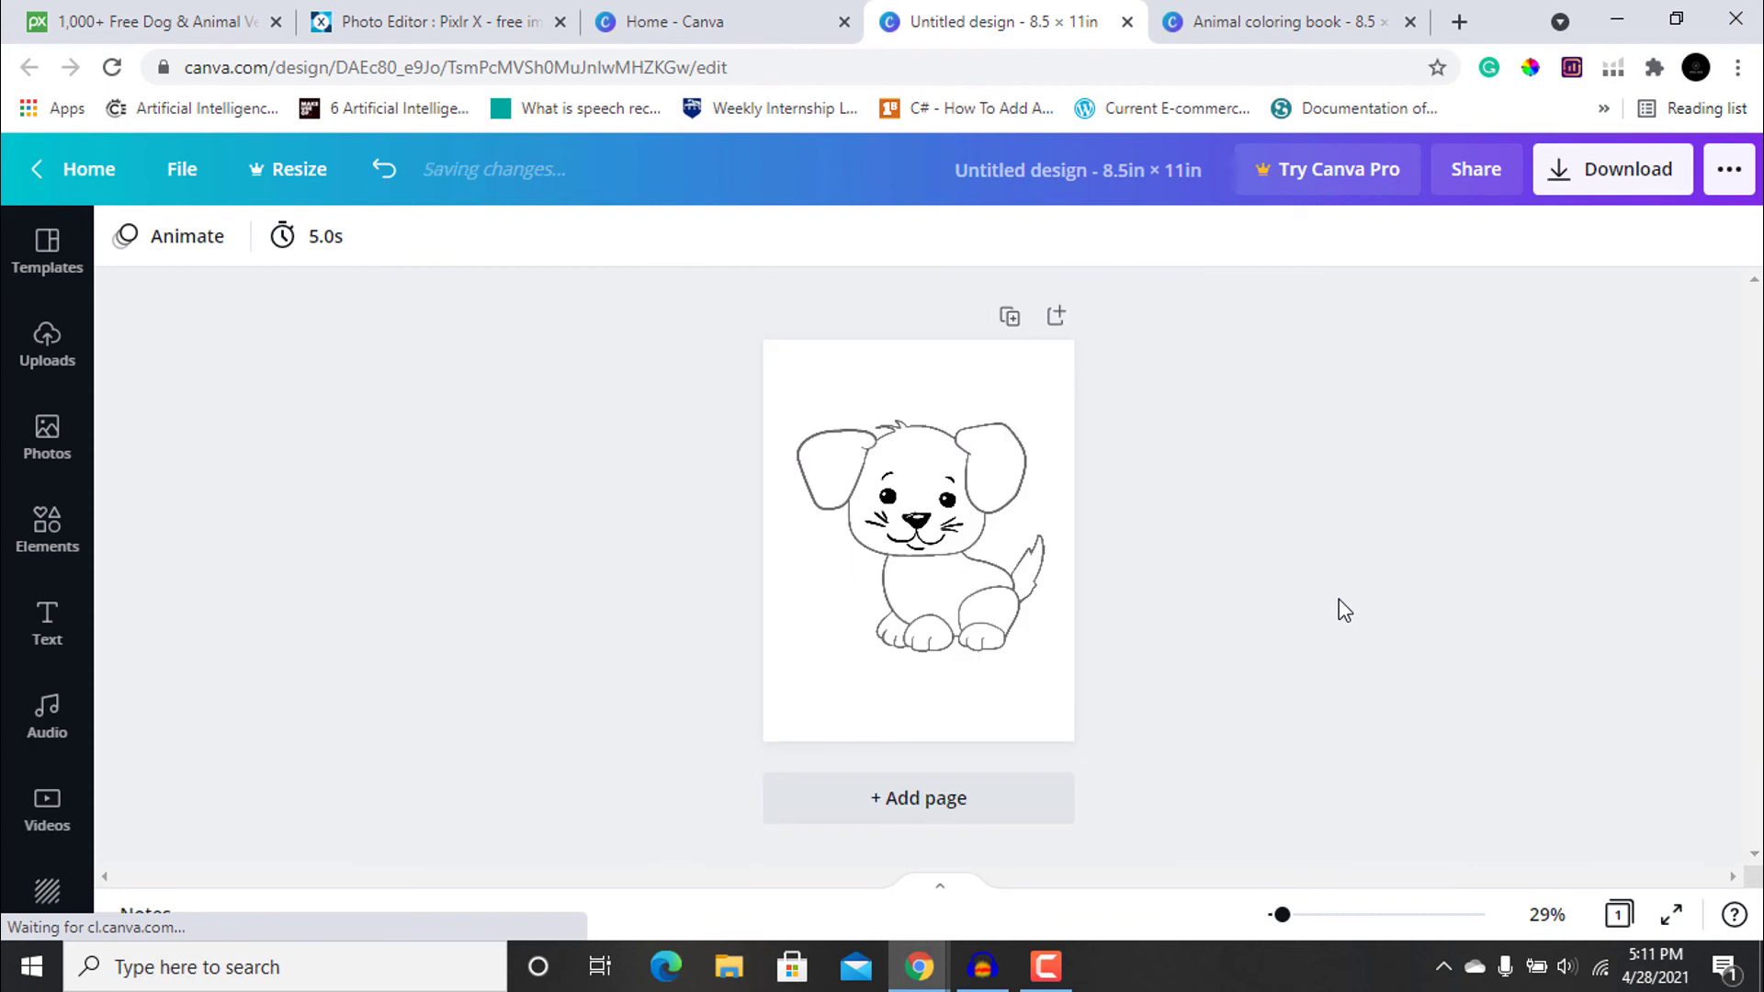
# Search the elements for RECTANGLE, add the free unfilled square-cornered frame over the puppy, and stretch it taller
pyautogui.click(46, 528)
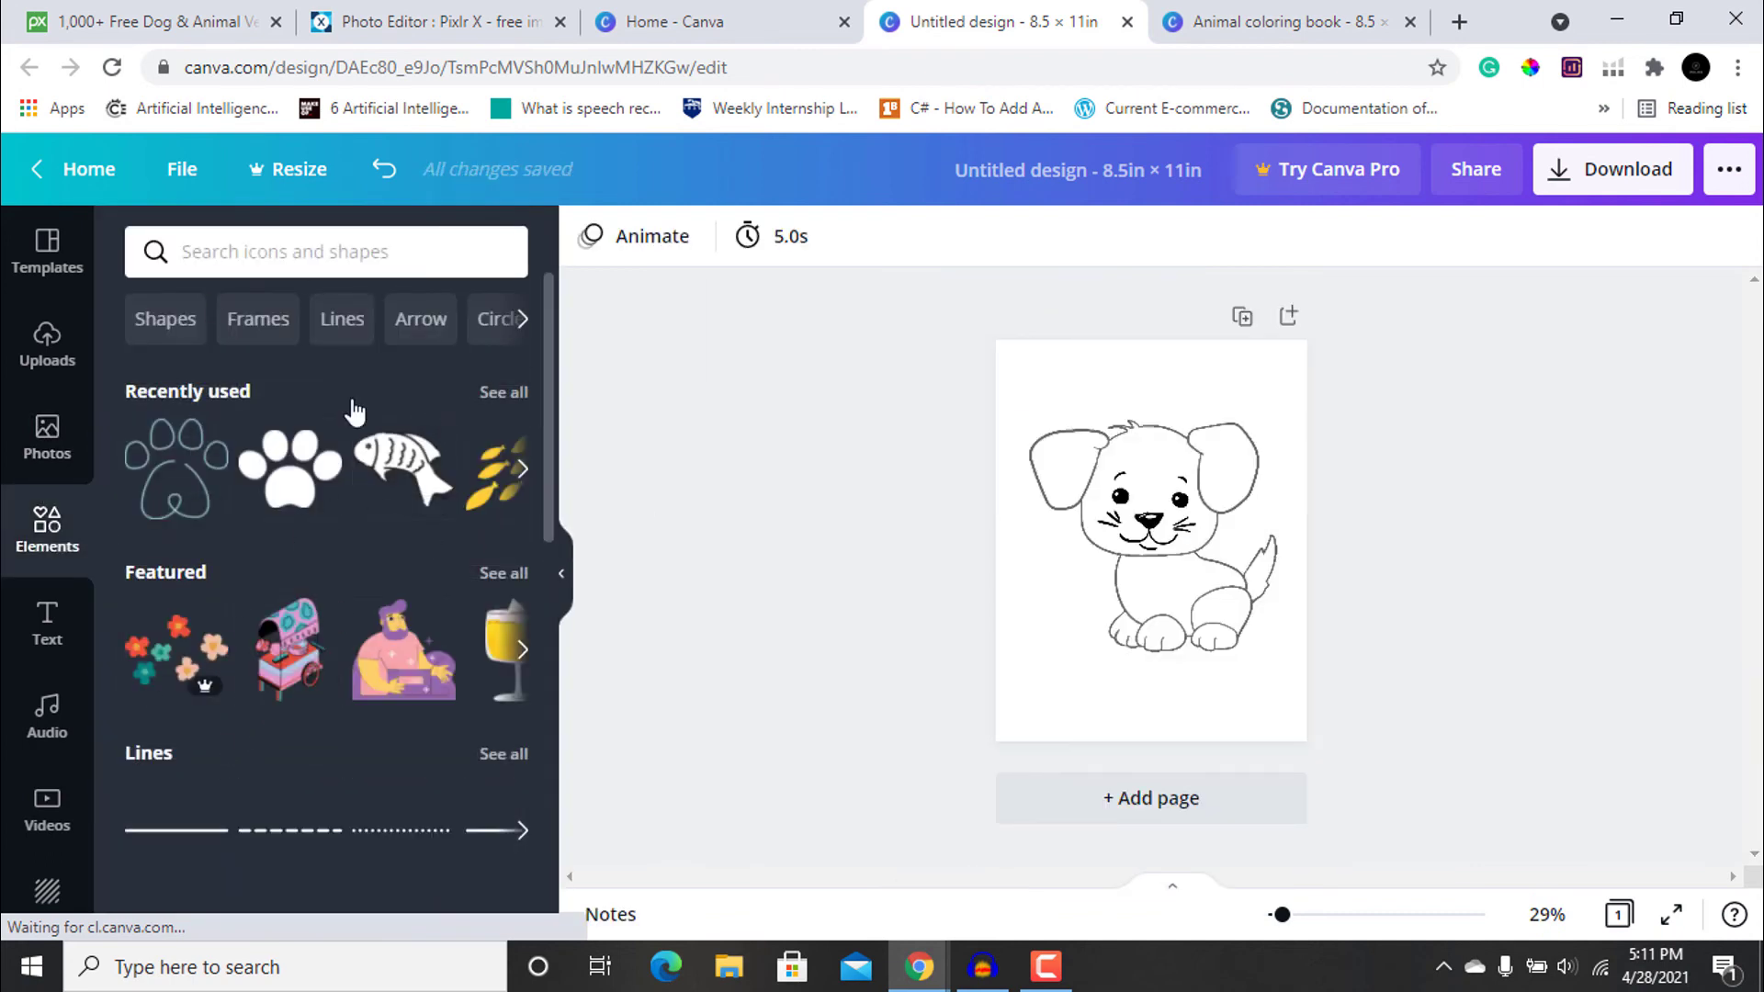
pyautogui.click(349, 262)
pyautogui.write('RE')
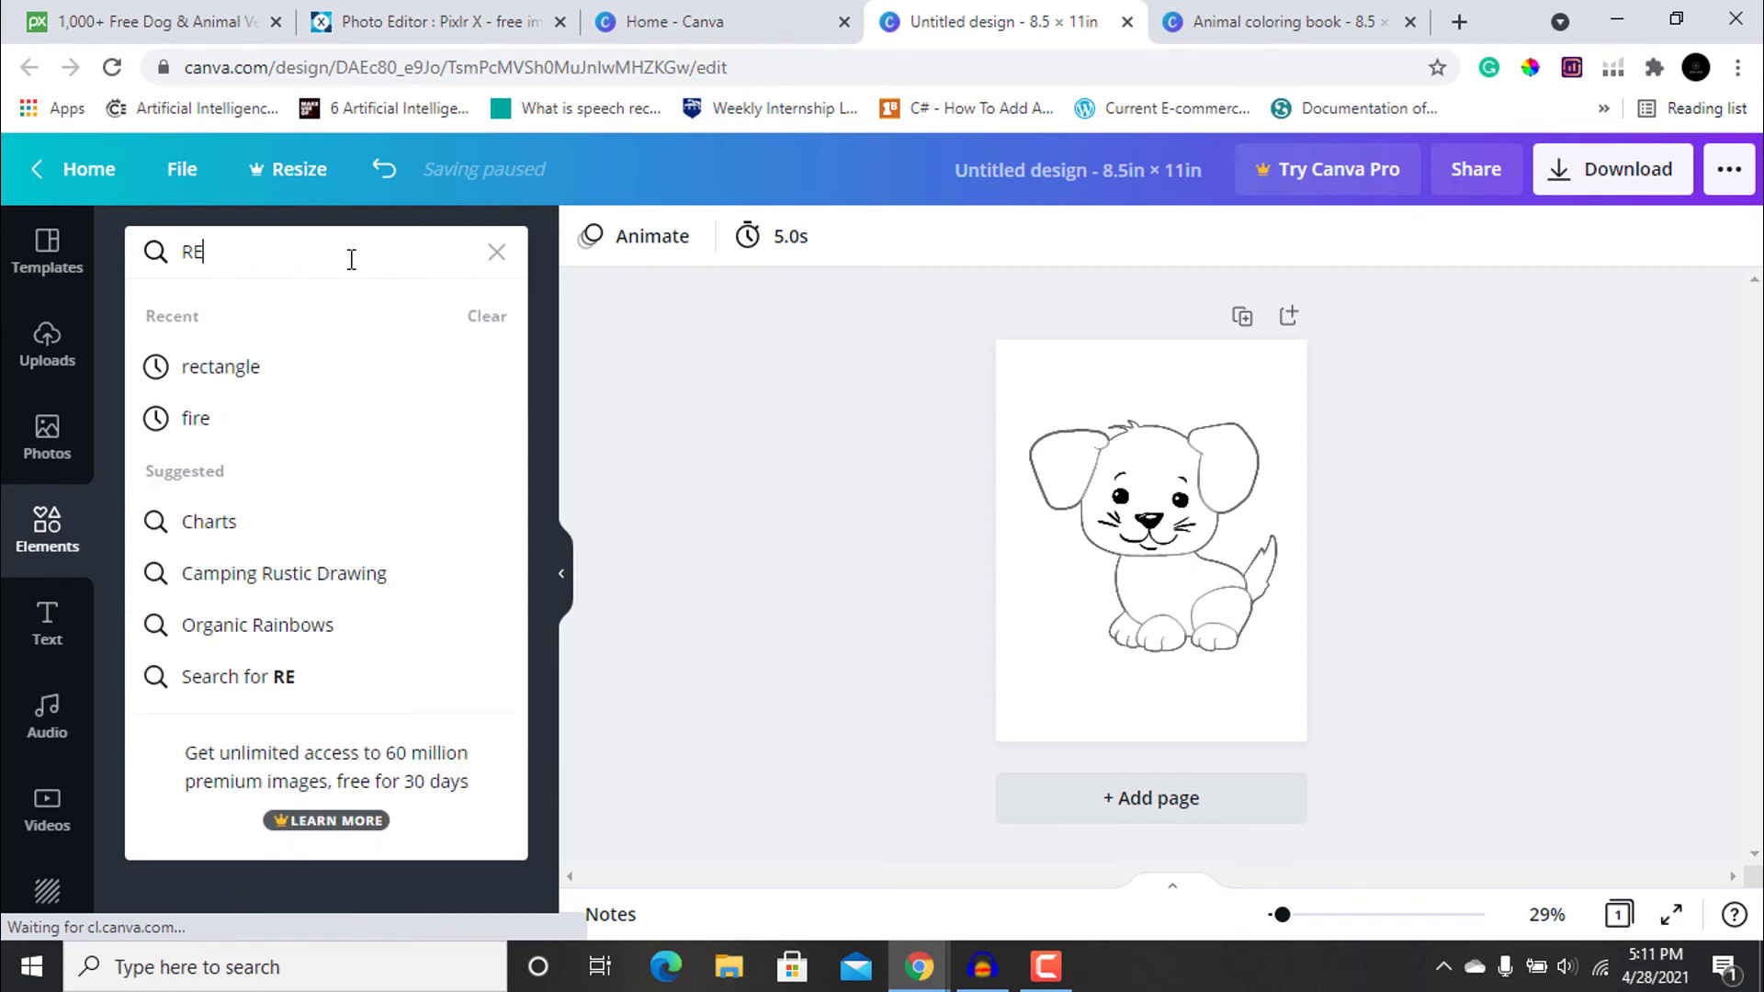
pyautogui.write('CTANGLE')
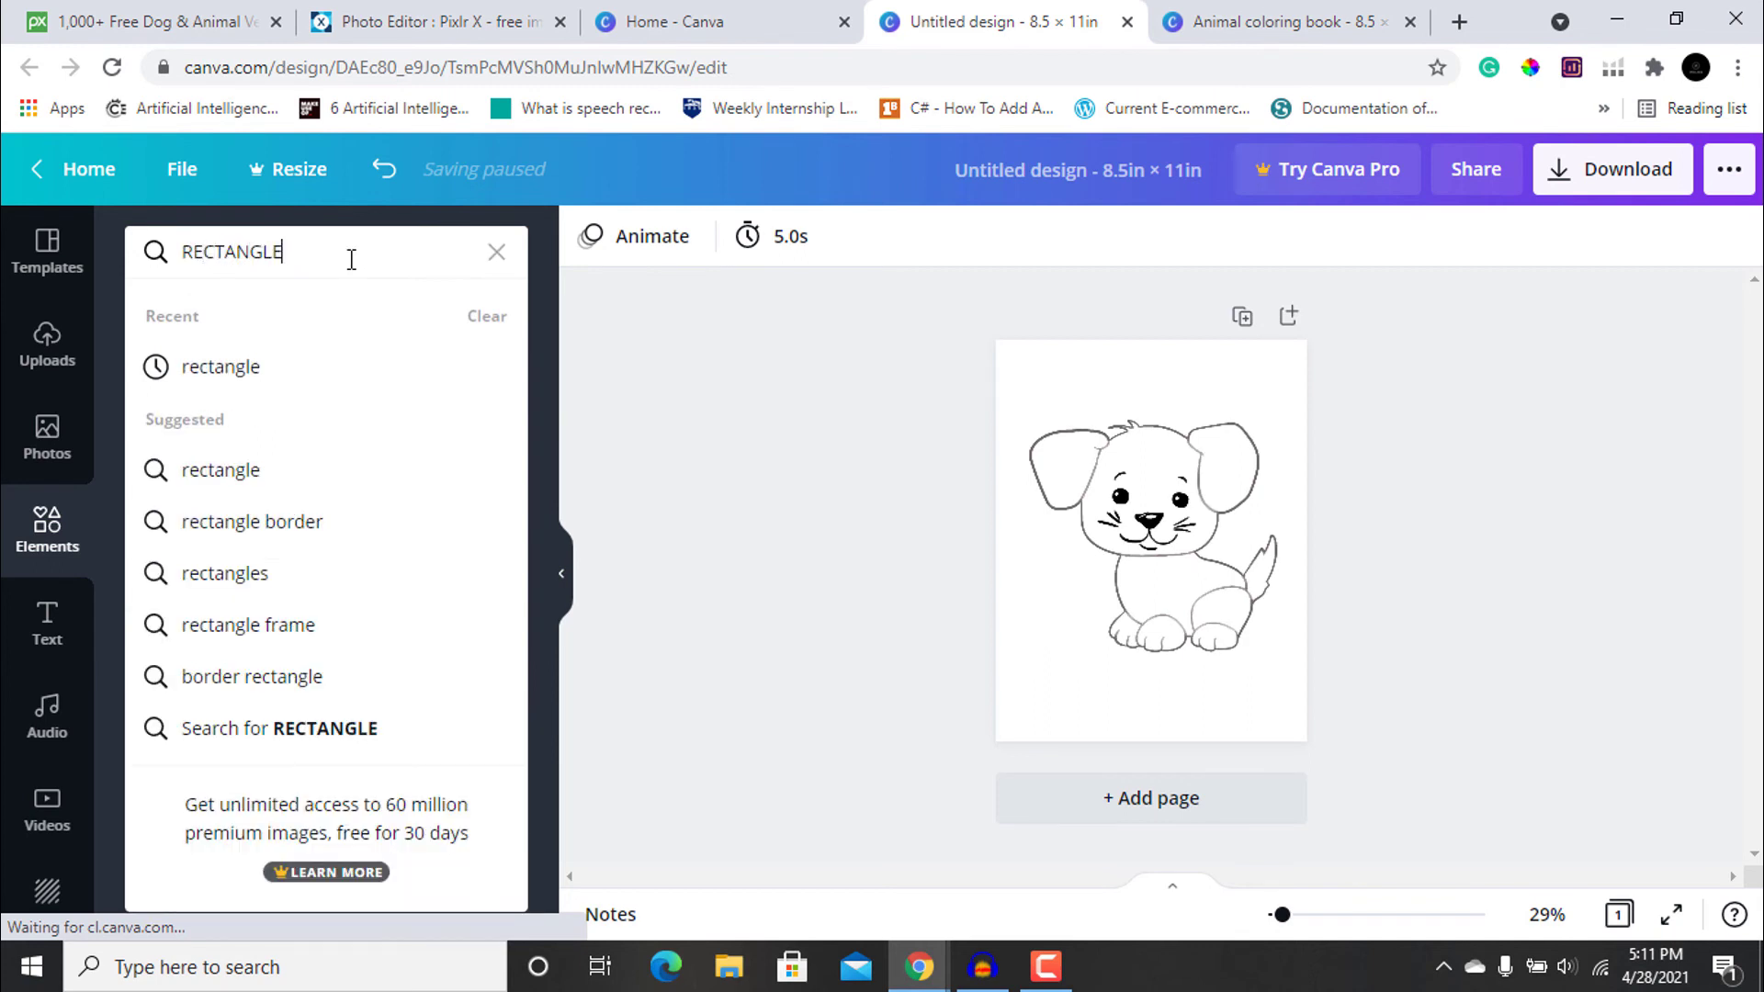
pyautogui.press('Return')
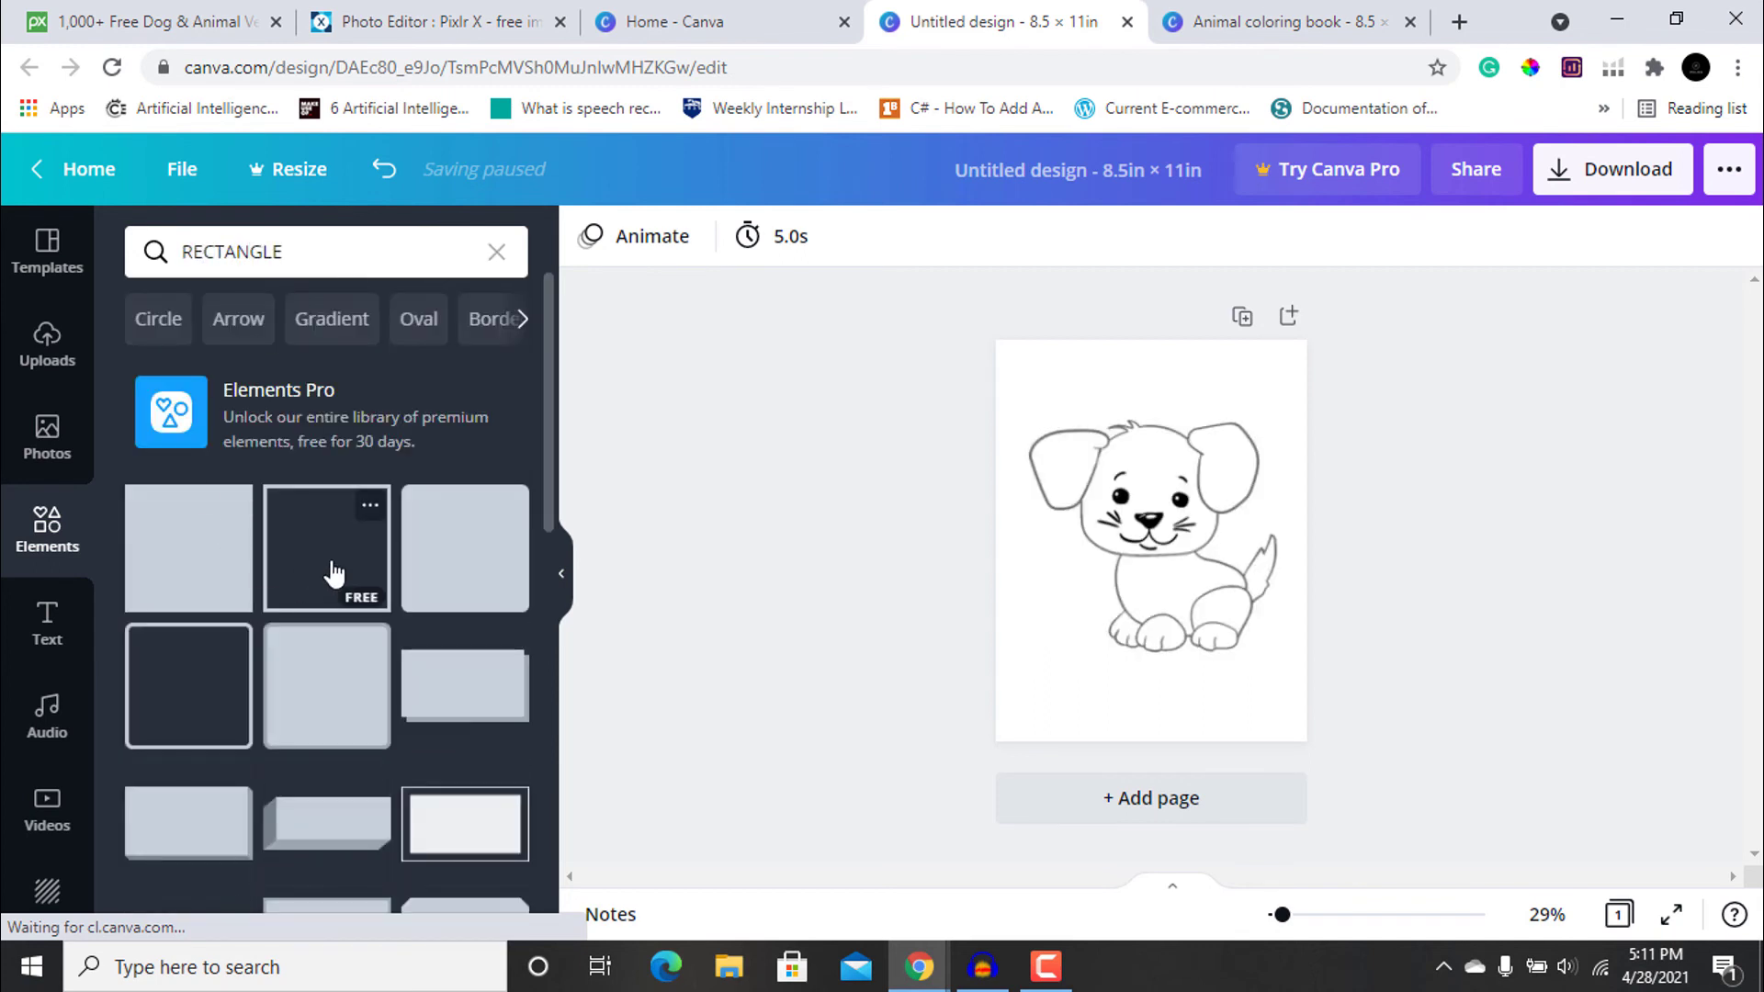
pyautogui.click(330, 575)
pyautogui.moveTo(1172, 661); pyautogui.dragTo(1172, 730)
pyautogui.click(561, 598)
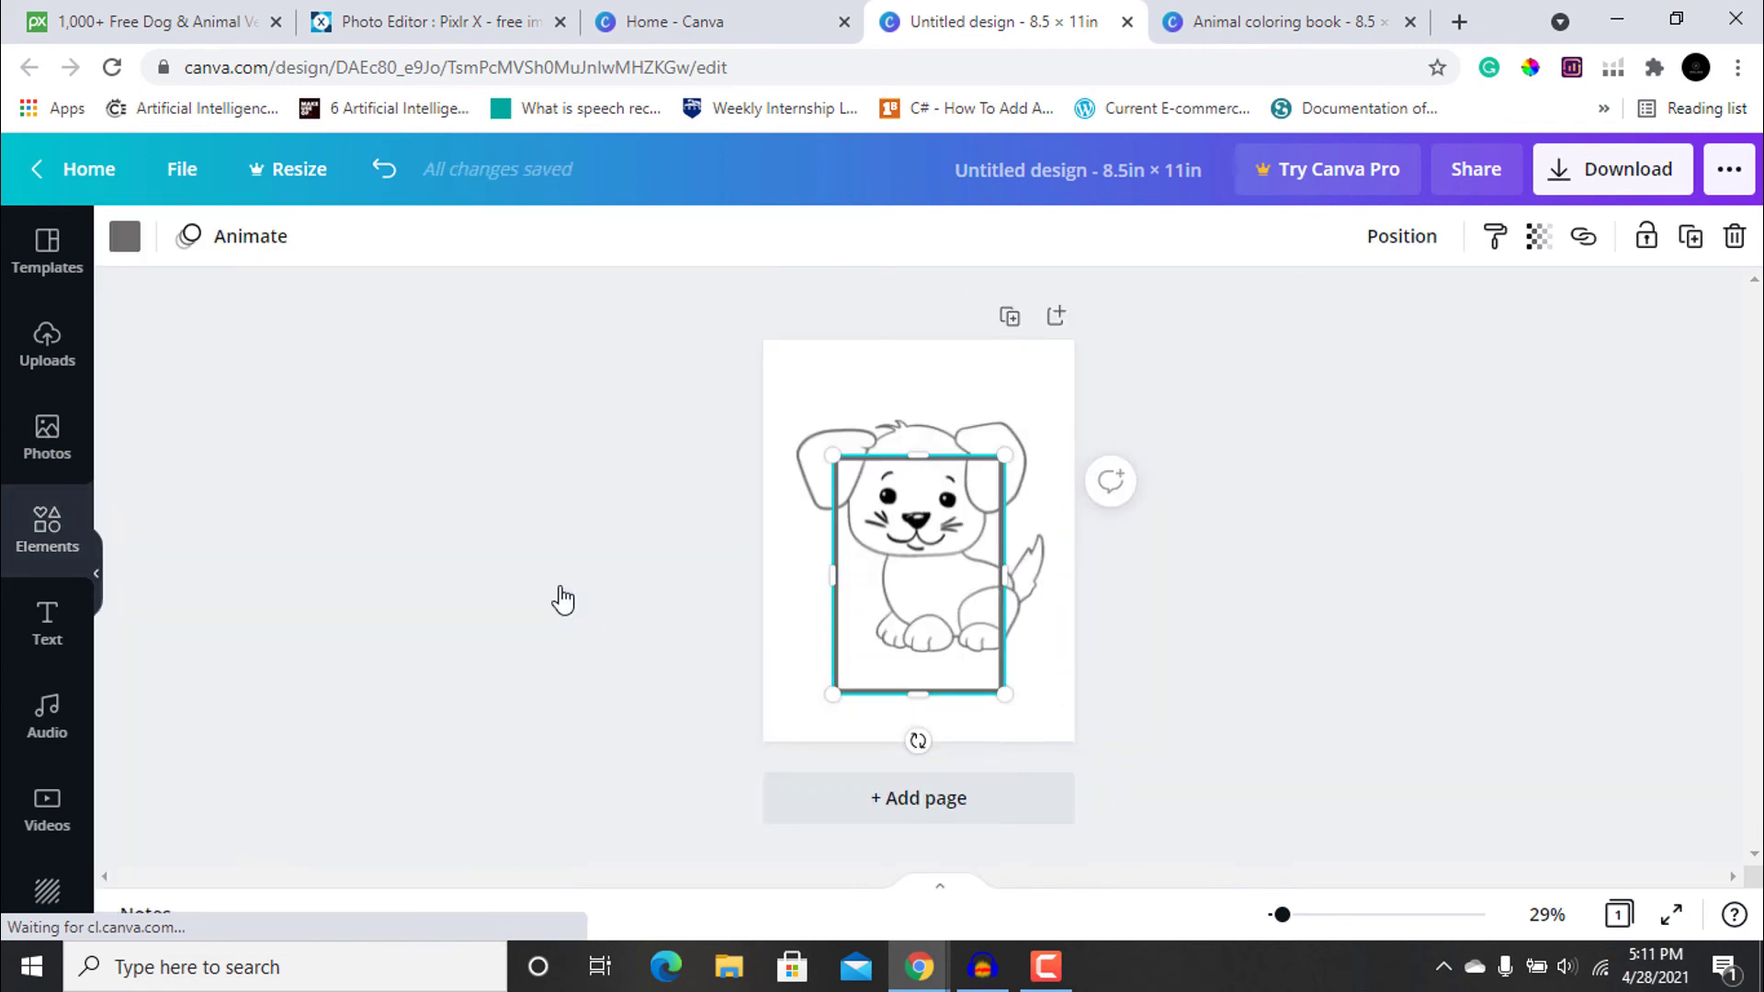
# Show the page margins and stretch all four sides of the rectangle frame out to the margin lines
pyautogui.click(179, 172)
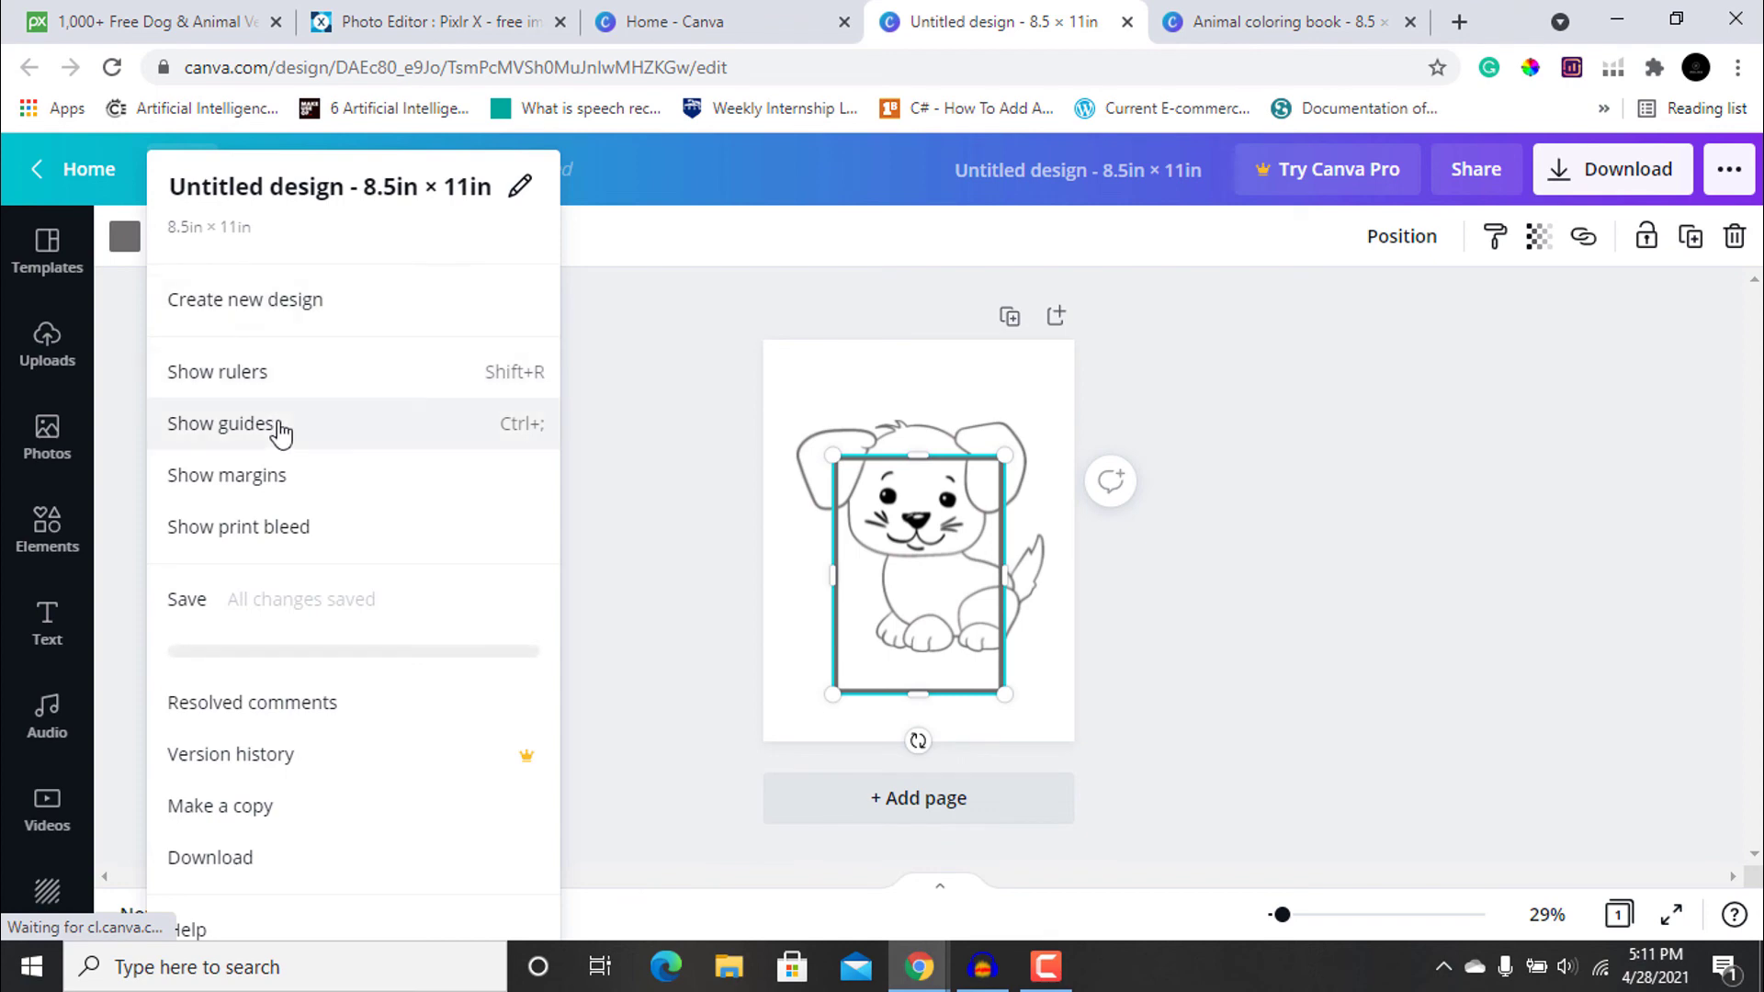
pyautogui.click(279, 502)
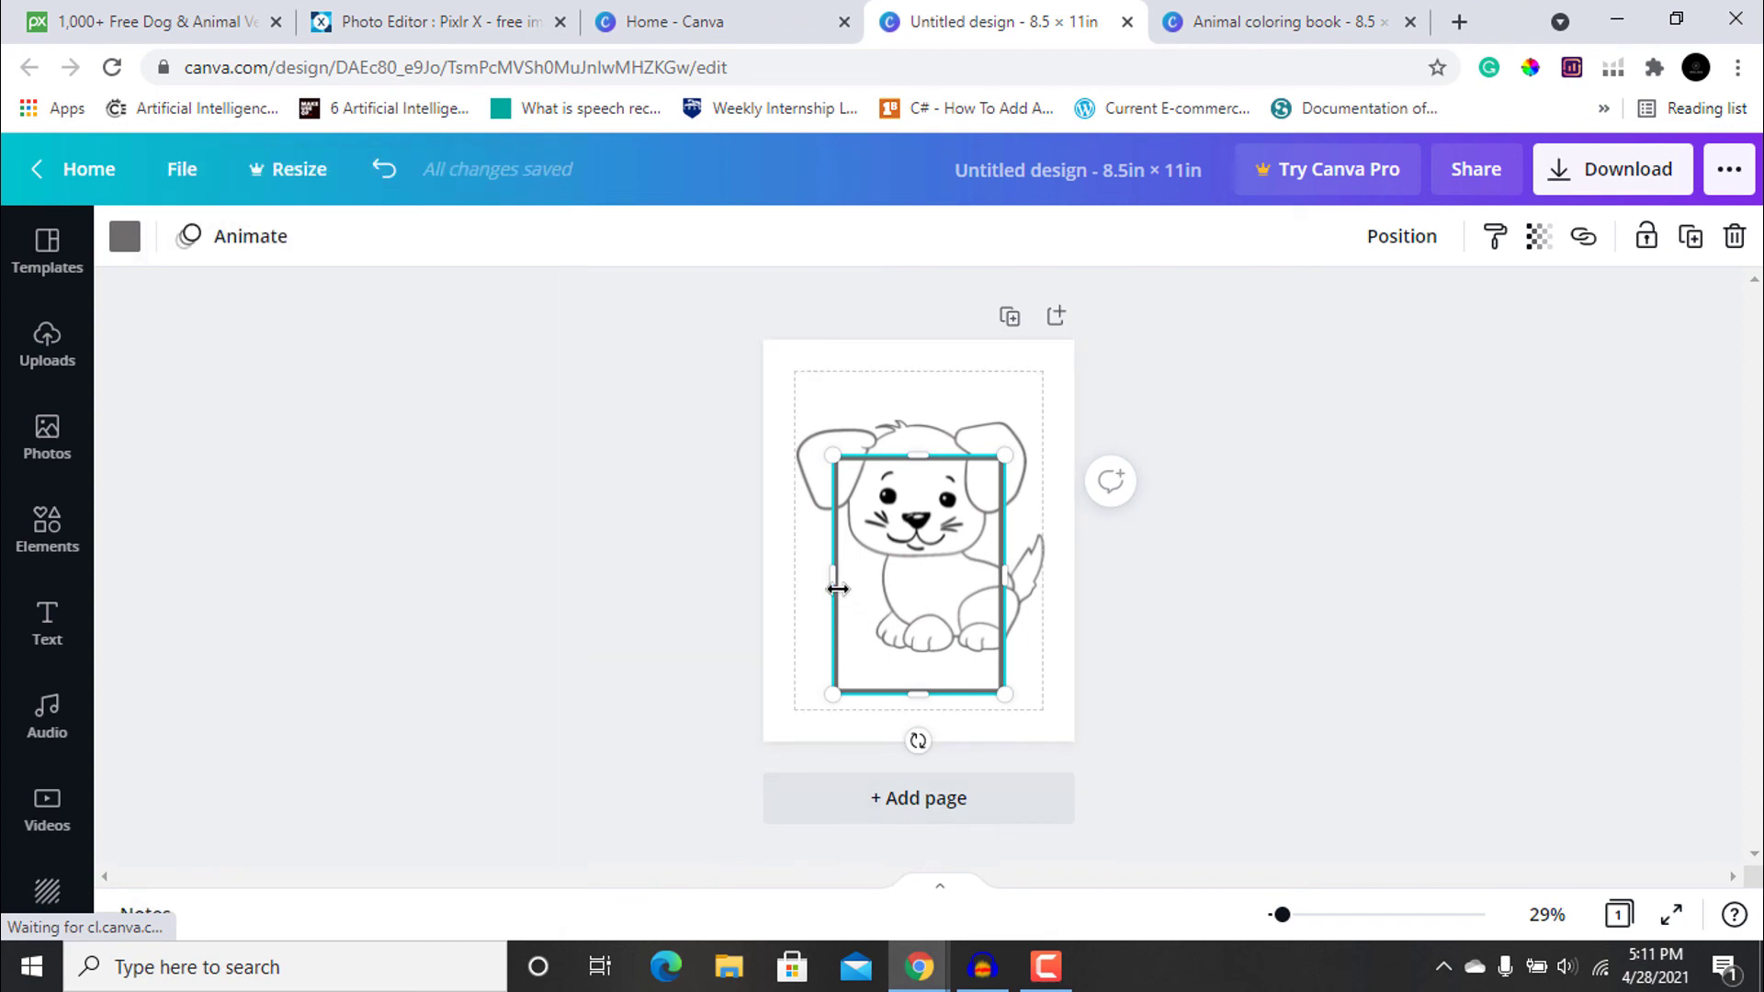
pyautogui.moveTo(838, 589); pyautogui.dragTo(799, 589)
pyautogui.moveTo(909, 694); pyautogui.dragTo(915, 713)
pyautogui.moveTo(995, 576); pyautogui.dragTo(1043, 570)
pyautogui.moveTo(918, 453); pyautogui.dragTo(918, 371)
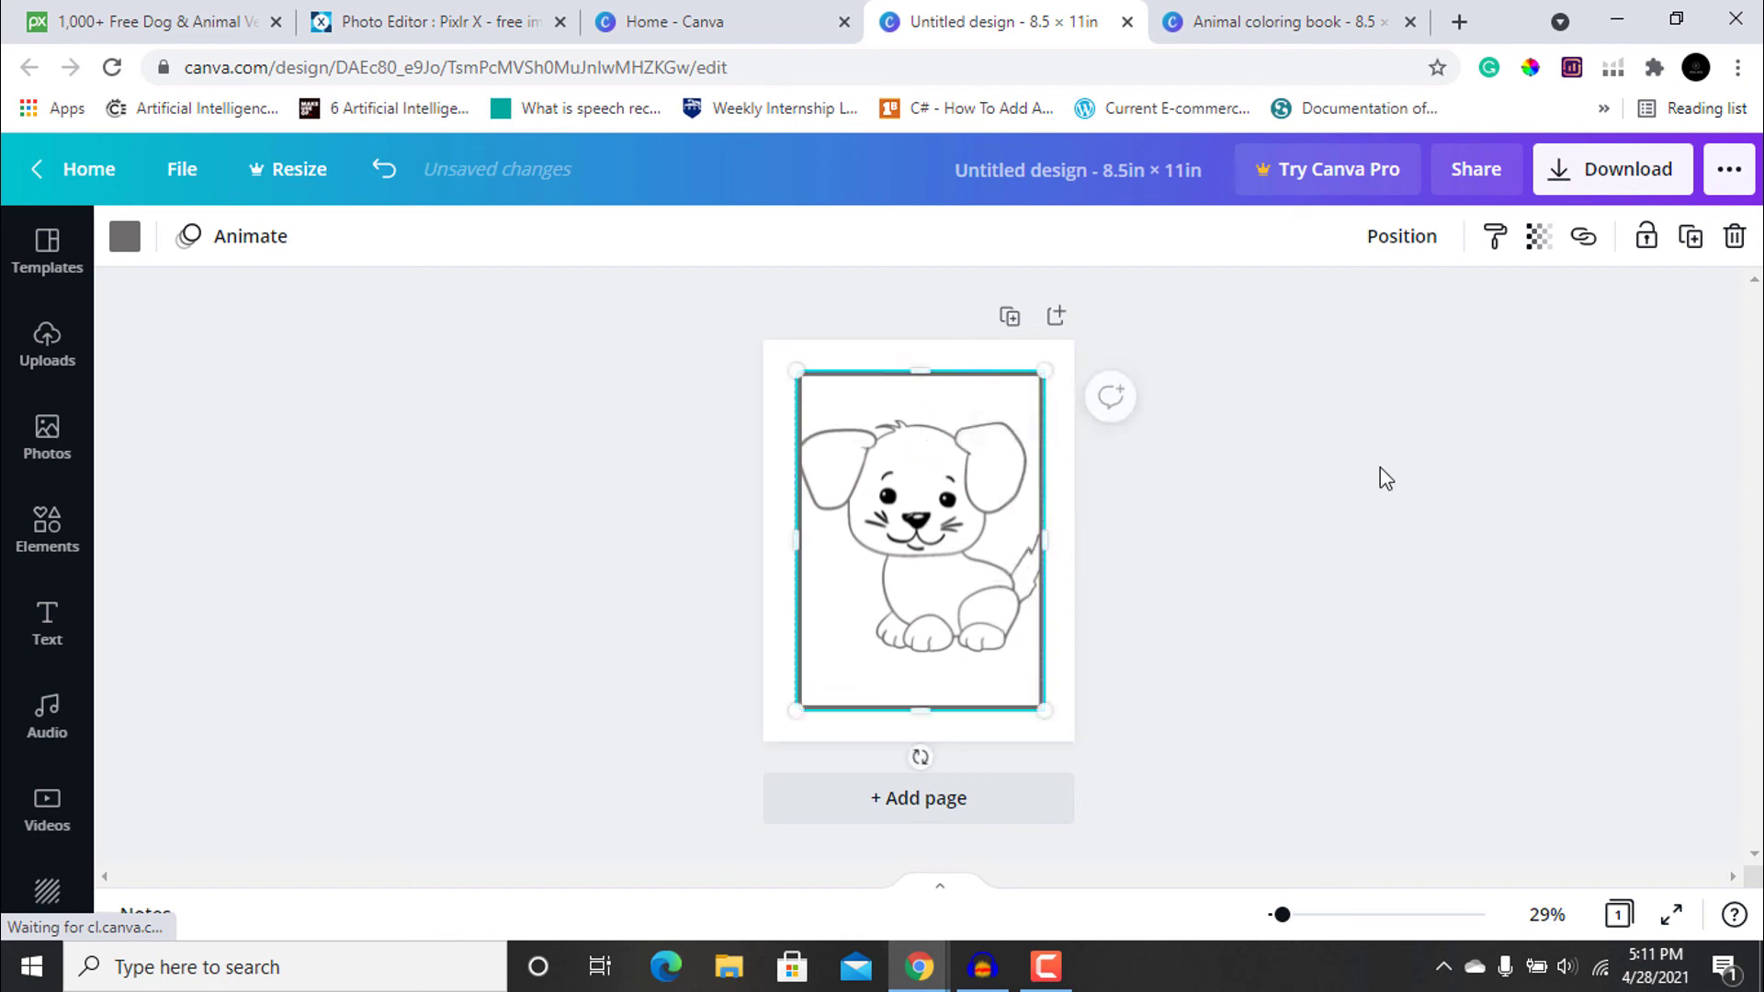
# Send the rectangle frame to the back, behind the puppy image
pyautogui.click(1377, 476)
pyautogui.click(955, 540)
pyautogui.rightClick(913, 514)
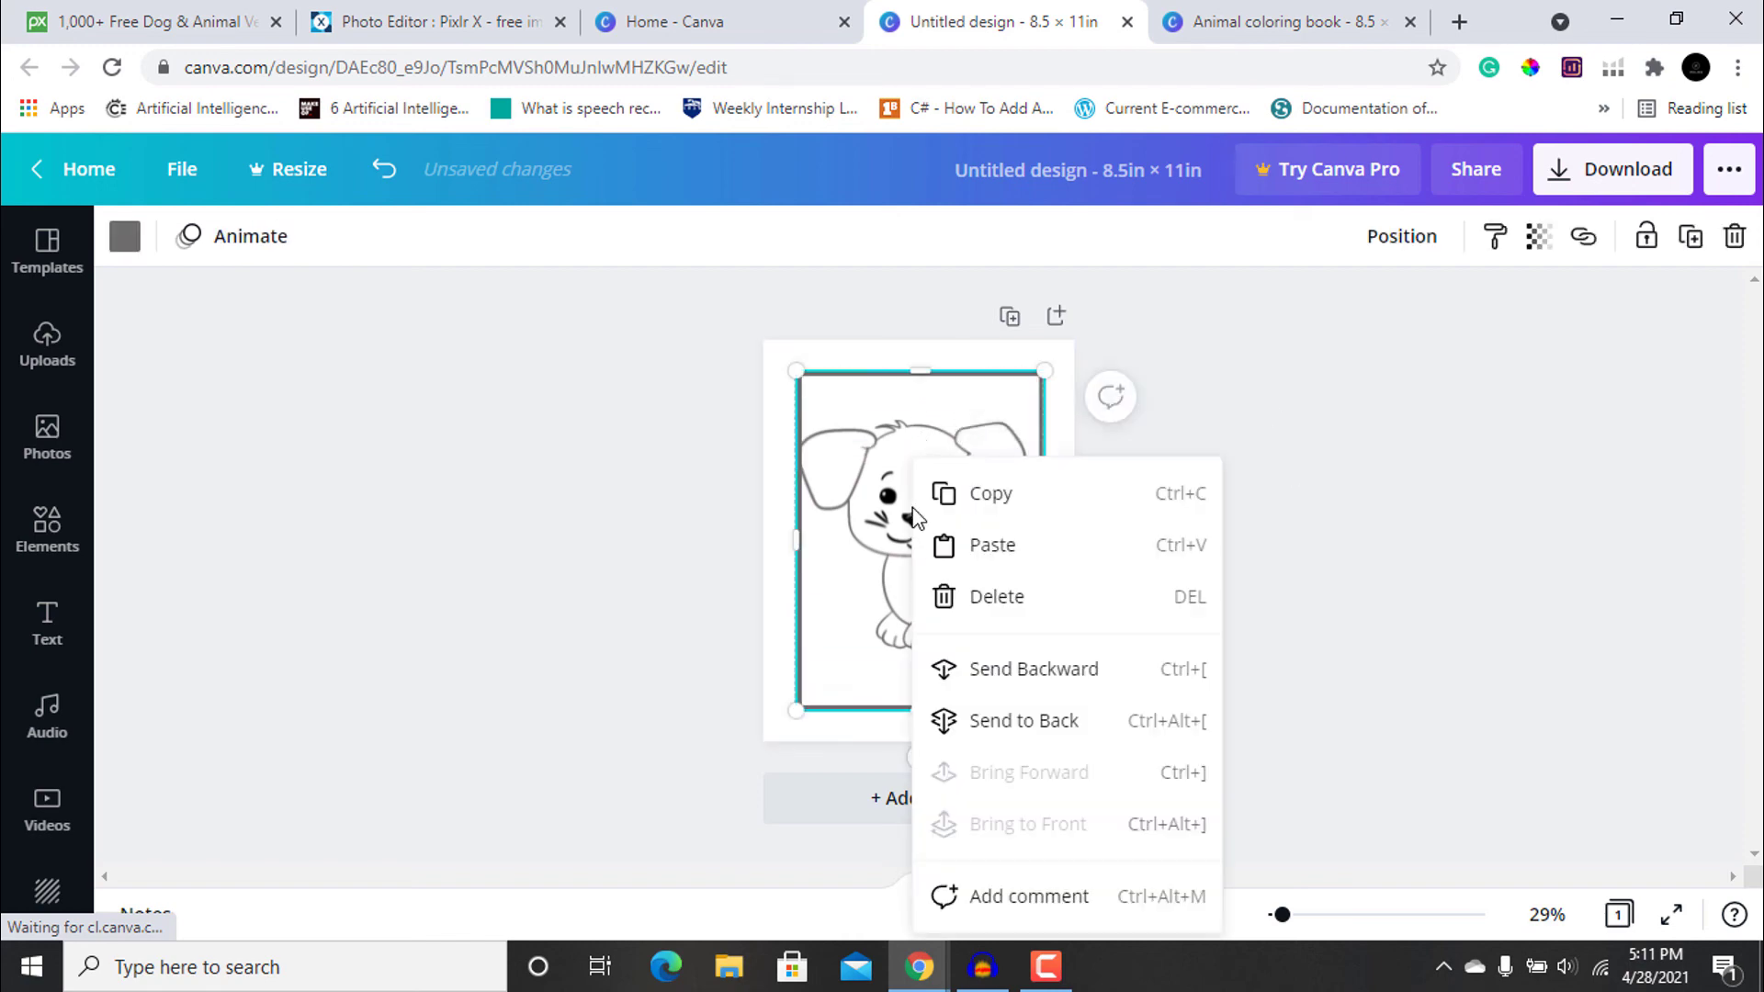
pyautogui.click(1051, 716)
# Shrink the puppy image slightly and shift it up and to the right so it sits inside the frame
pyautogui.click(955, 597)
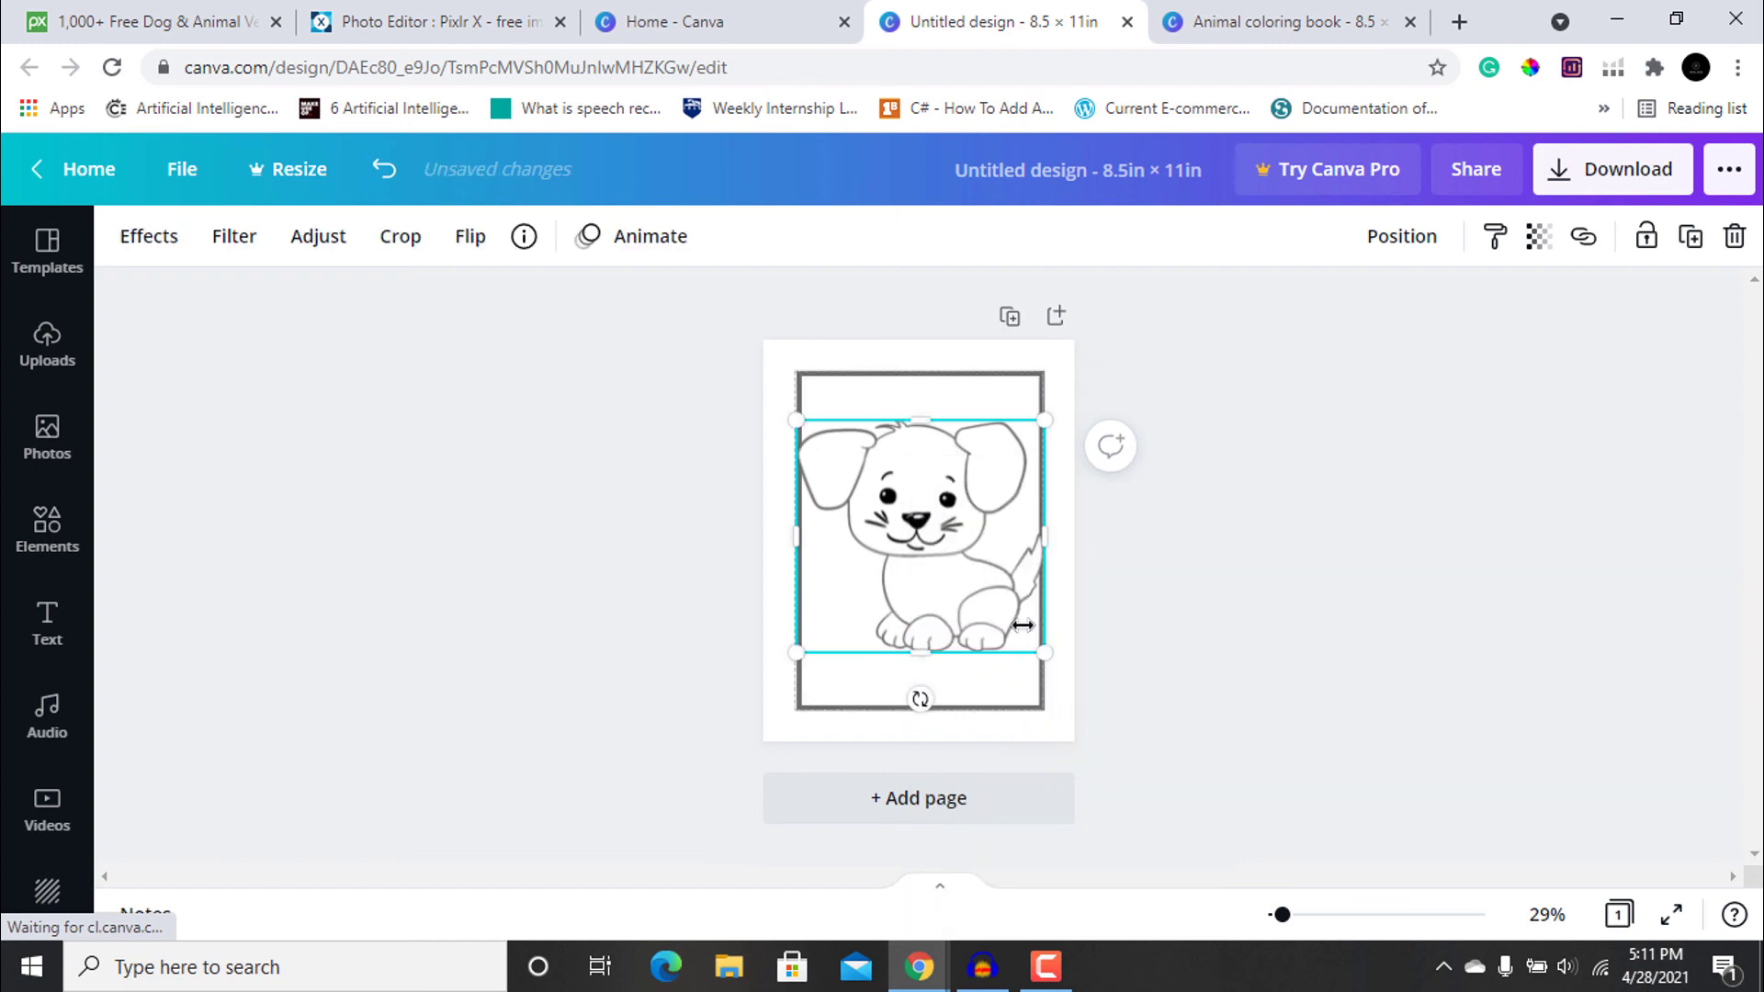
pyautogui.moveTo(1032, 650); pyautogui.dragTo(1017, 636)
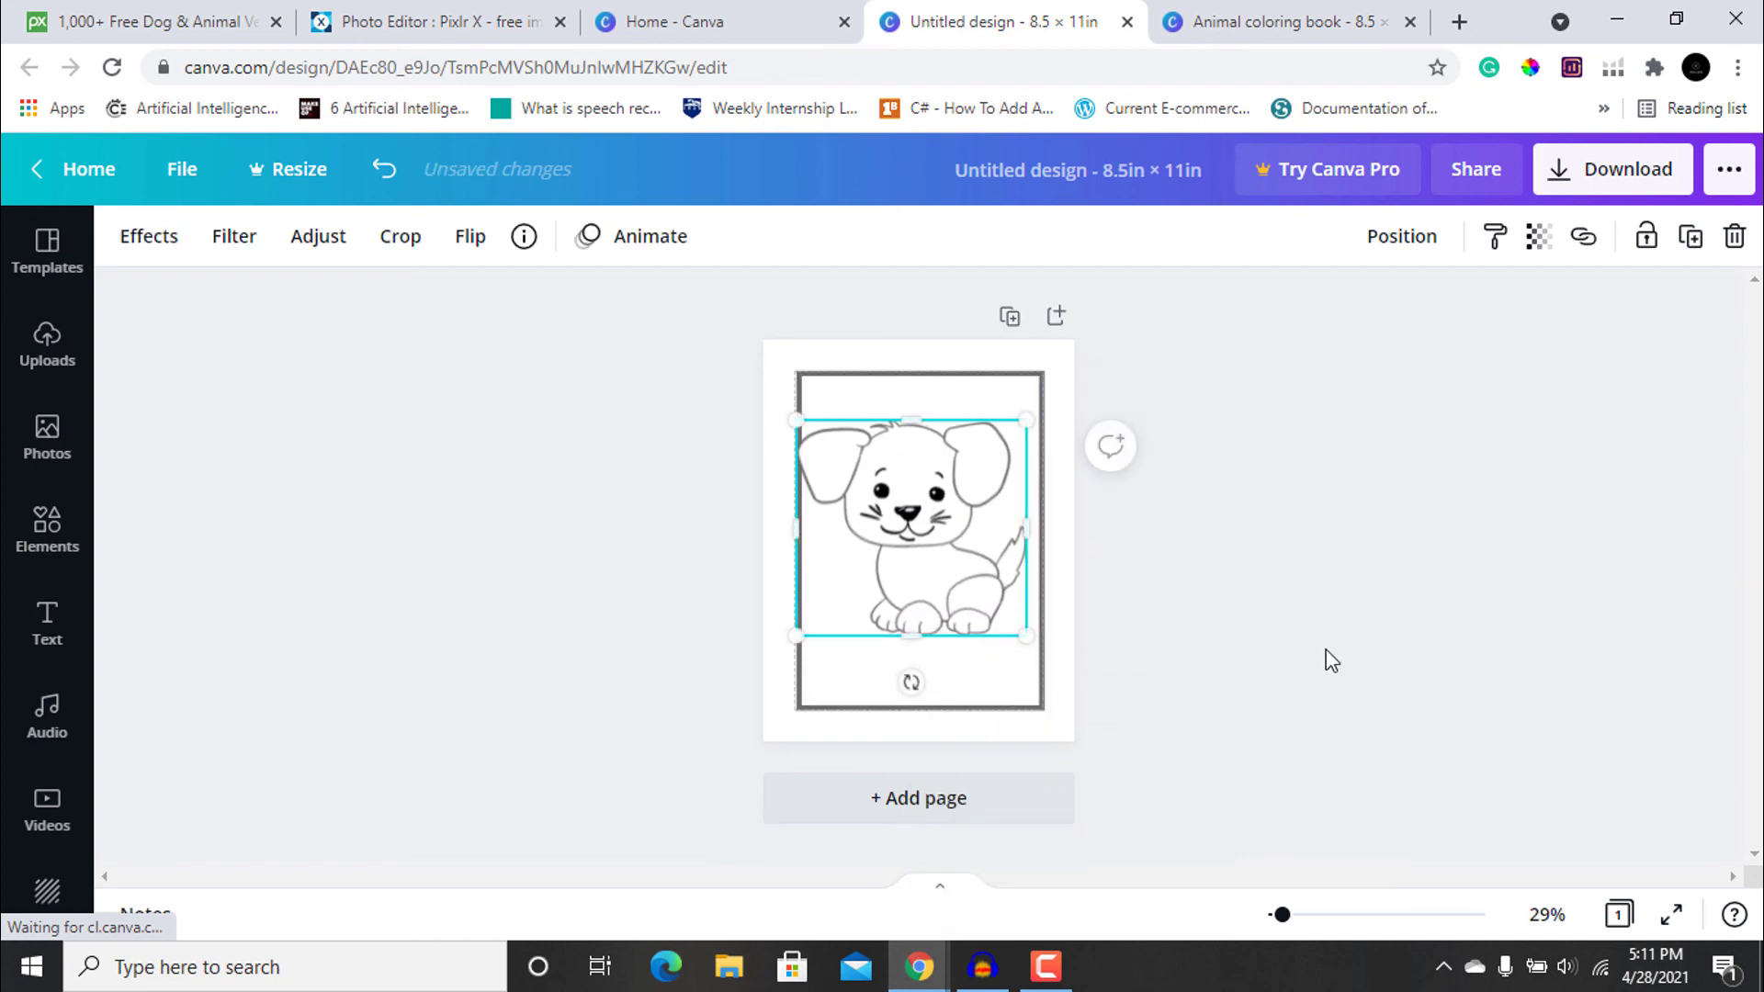
pyautogui.press('Right')
pyautogui.press('Right')
pyautogui.press('Right')
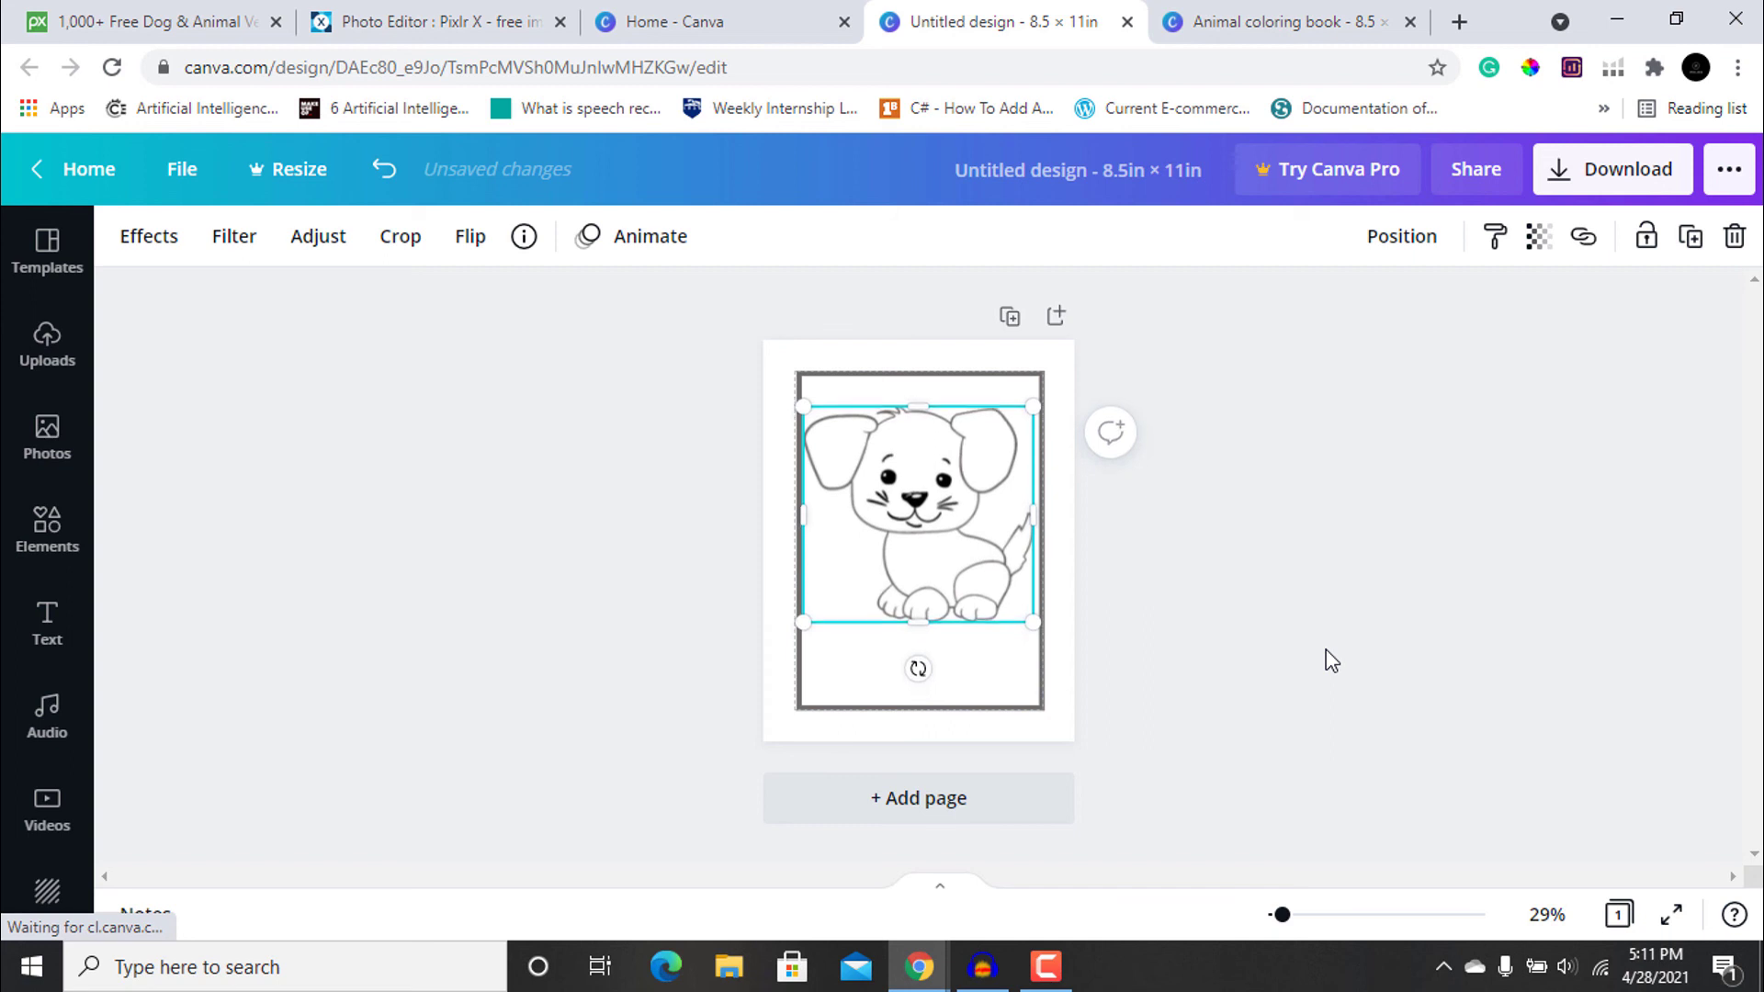
pyautogui.click(1270, 419)
# Add a heading reading DOG and place it below the puppy, inside the frame
pyautogui.click(51, 606)
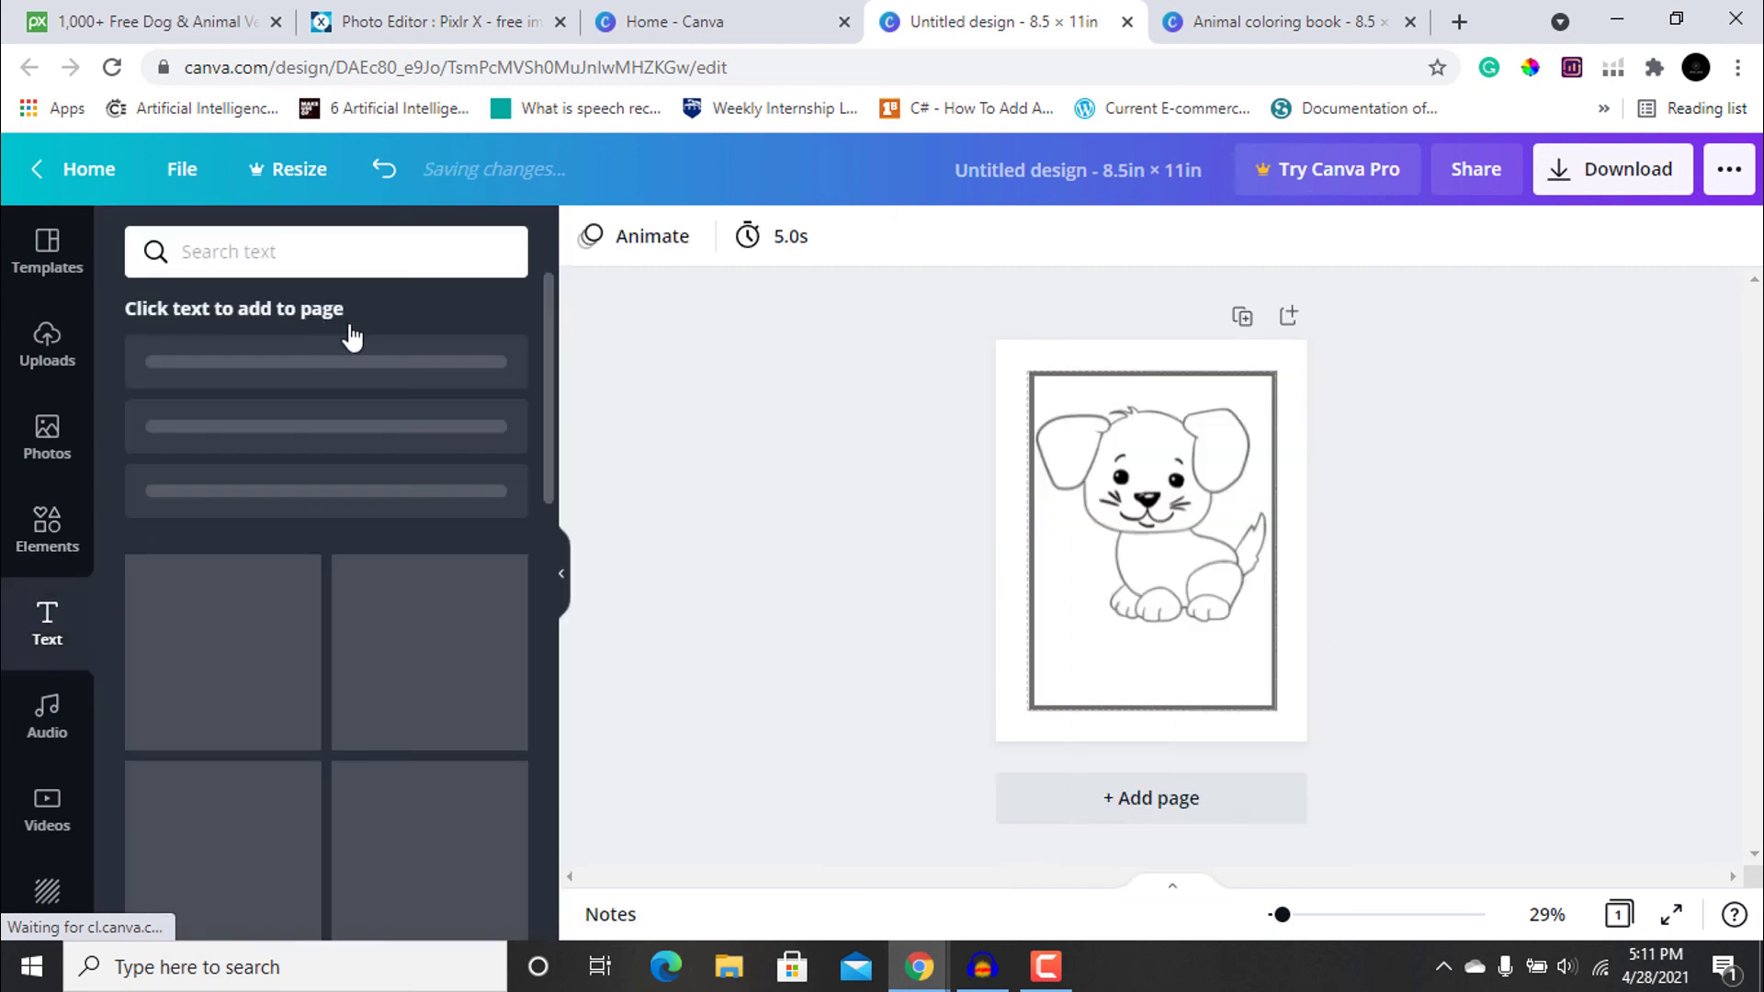
pyautogui.click(329, 397)
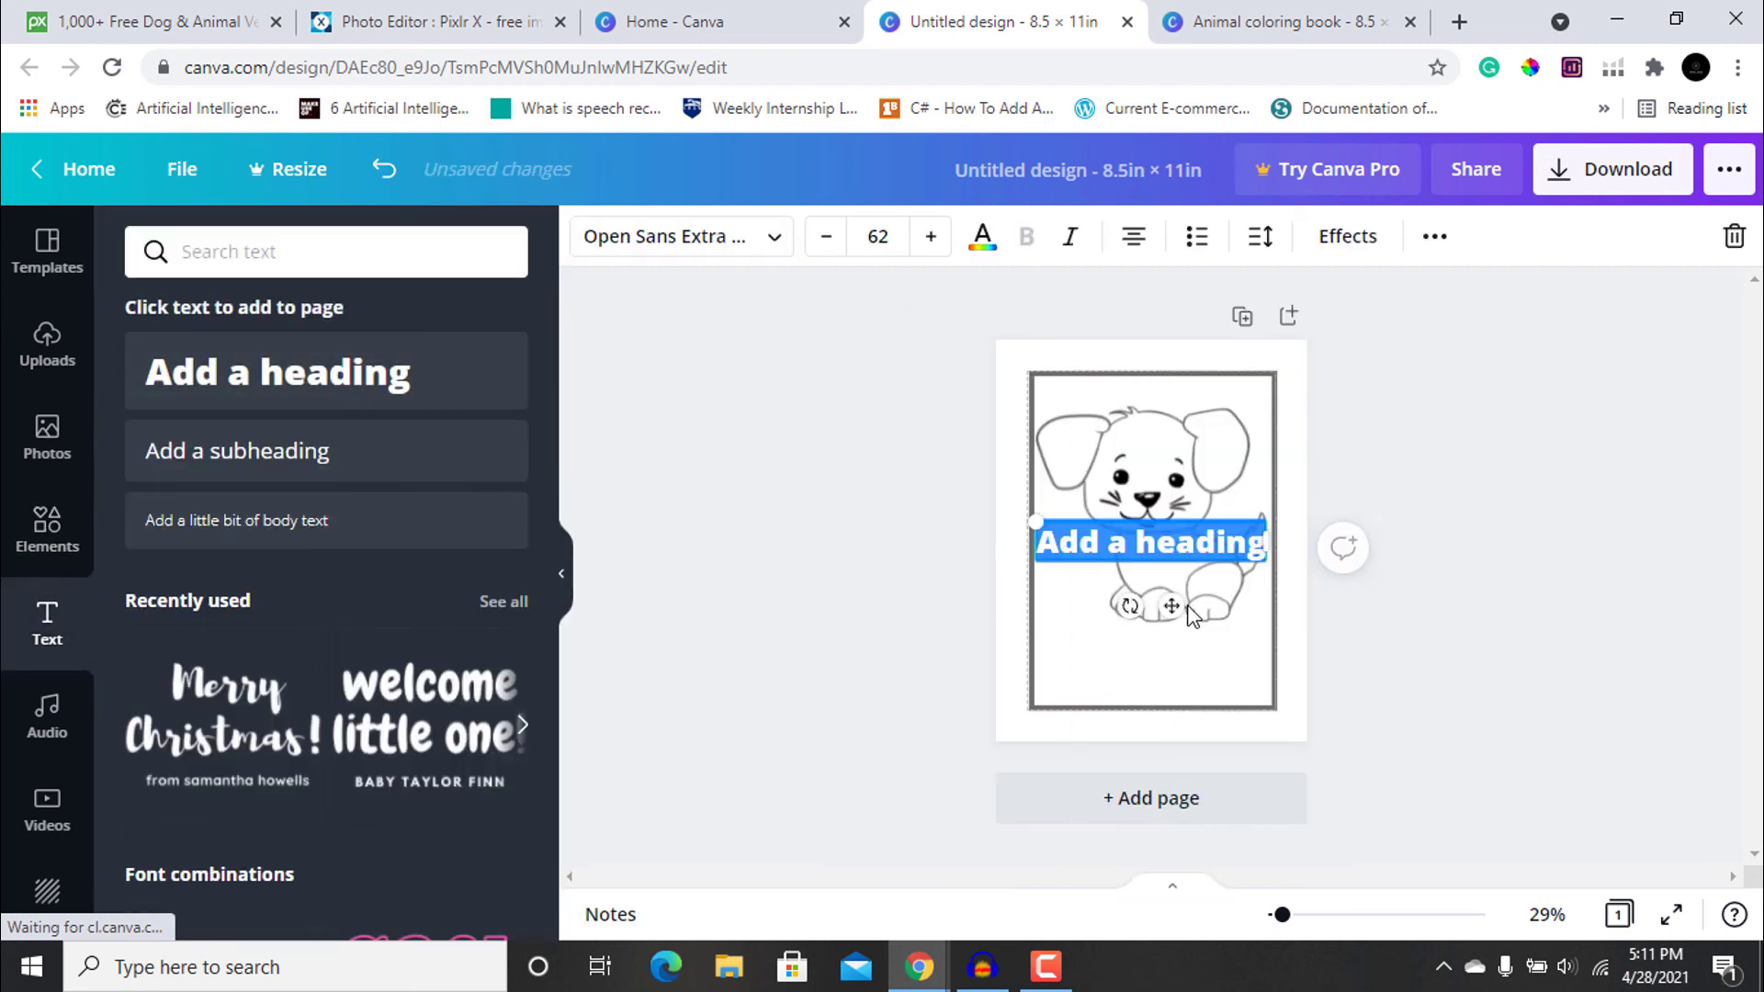
pyautogui.moveTo(1177, 606); pyautogui.dragTo(1174, 732)
pyautogui.write('DOG')
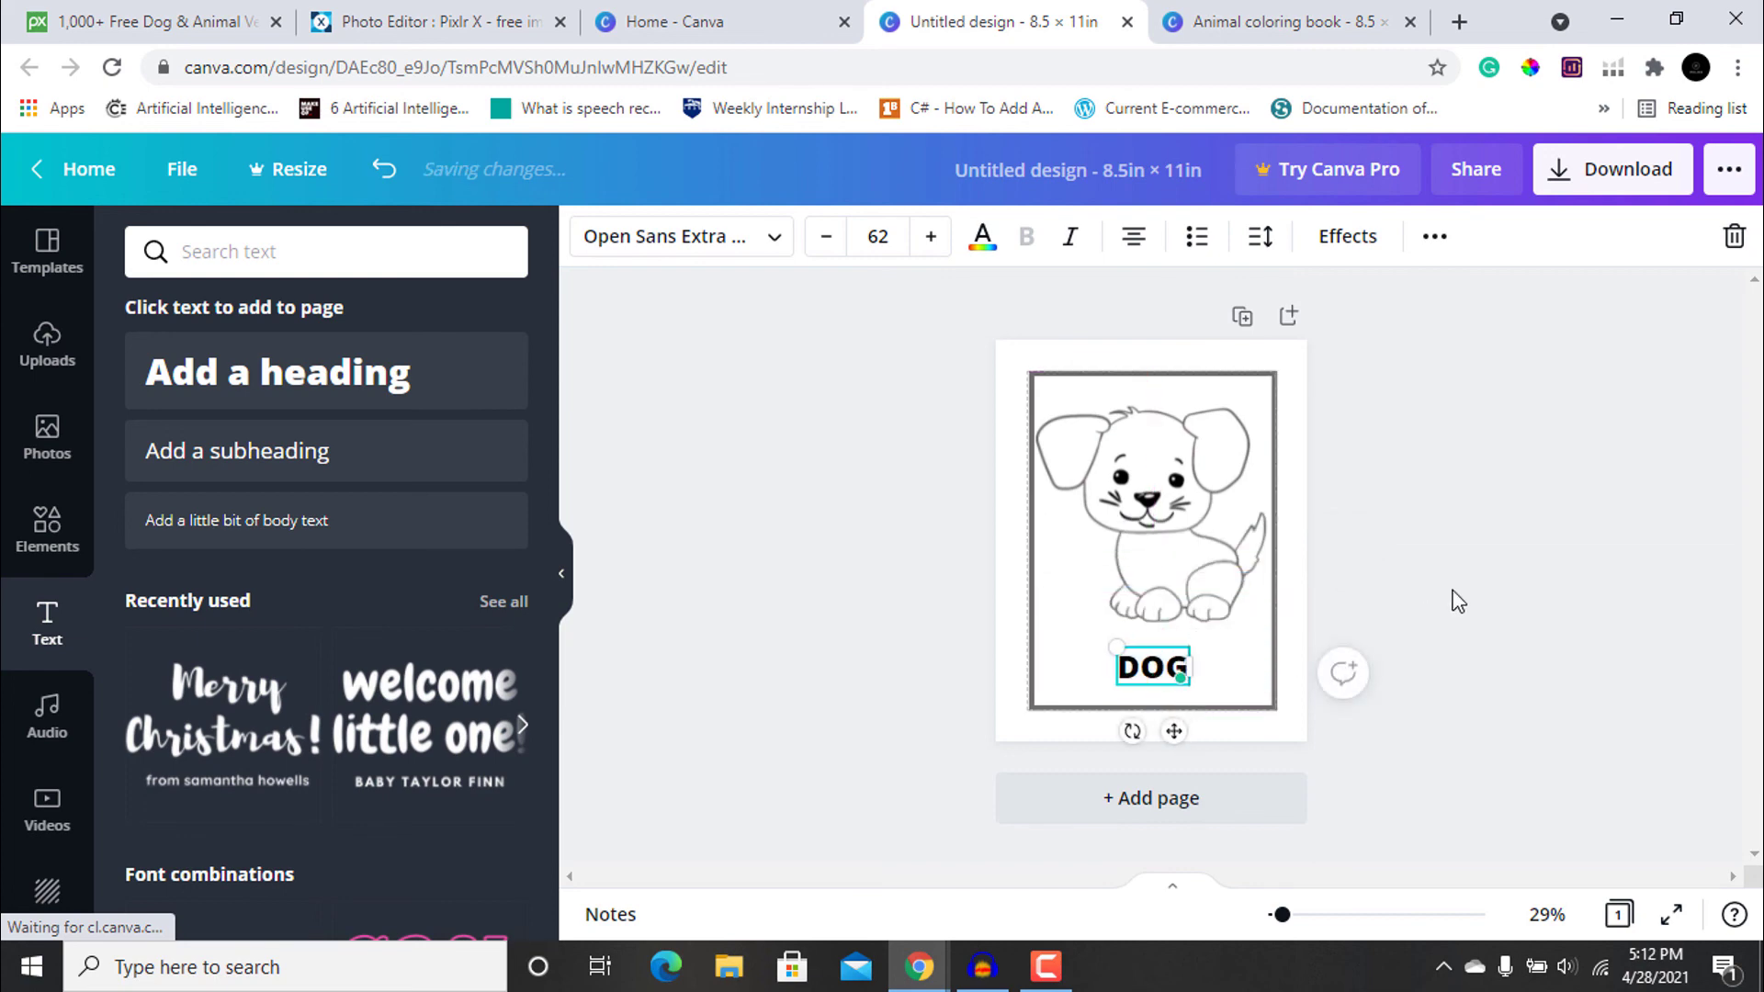
pyautogui.click(1431, 586)
# Set the DOG heading's font size to 90 and apply the Hollow text effect
pyautogui.click(1169, 673)
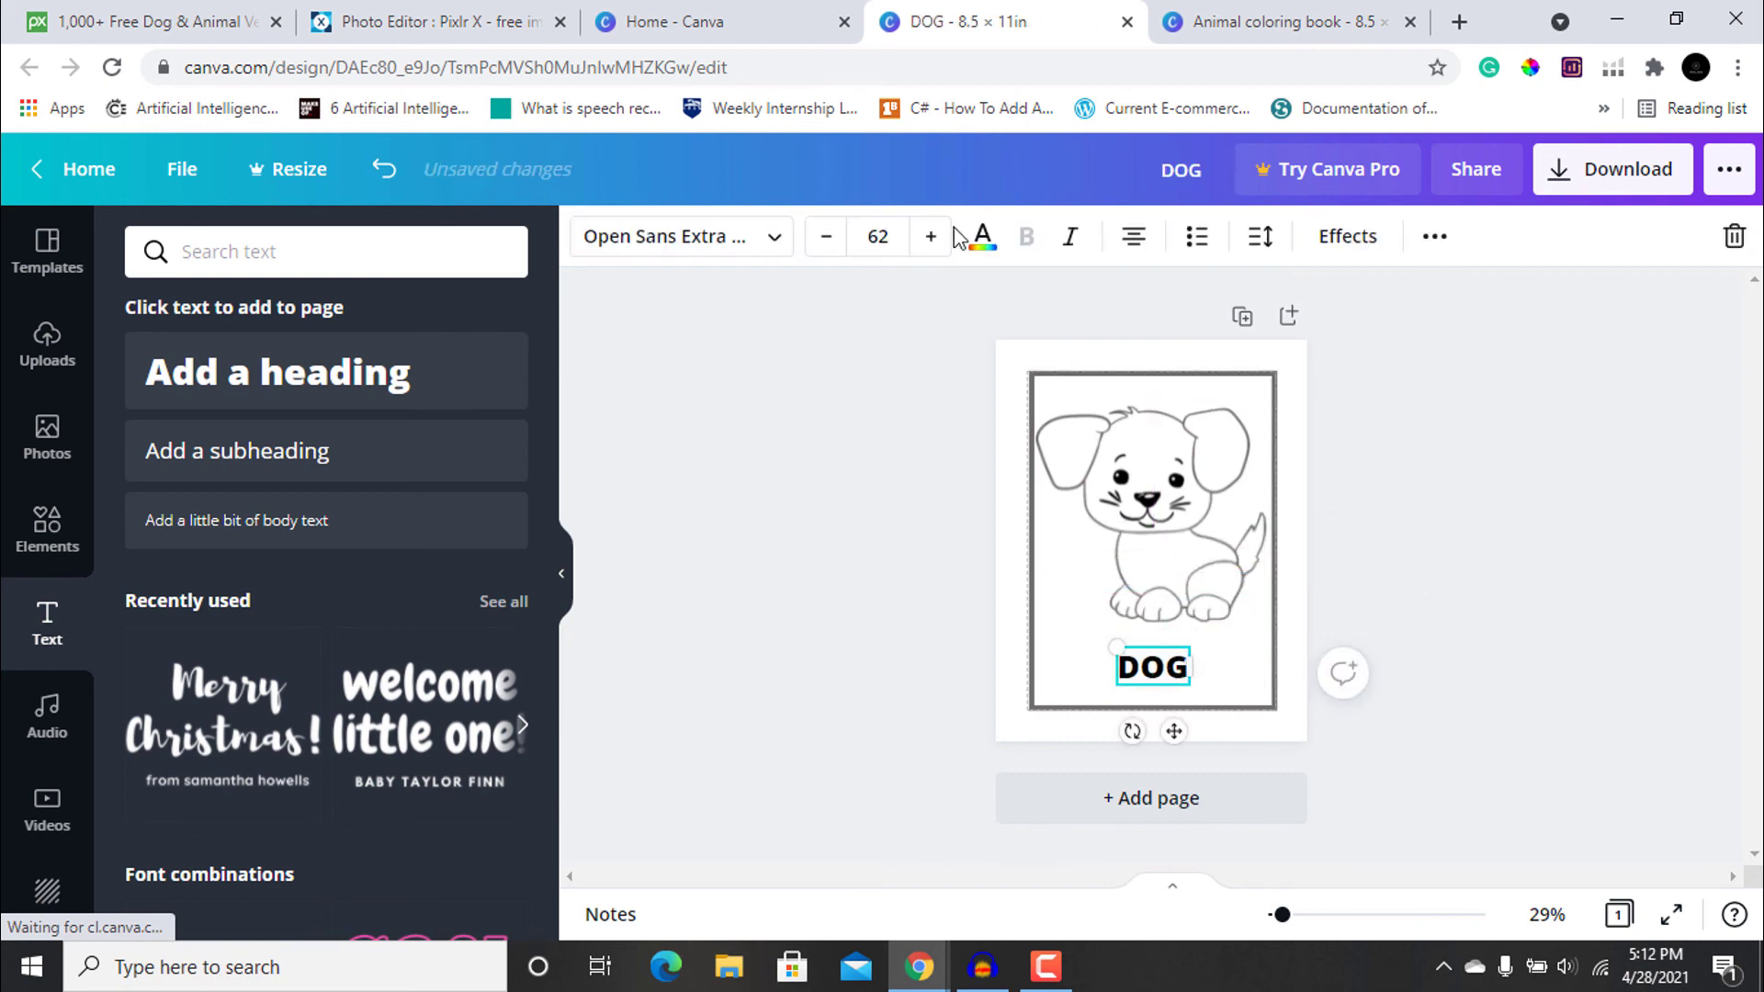
pyautogui.click(889, 241)
pyautogui.write('90')
pyautogui.press('Return')
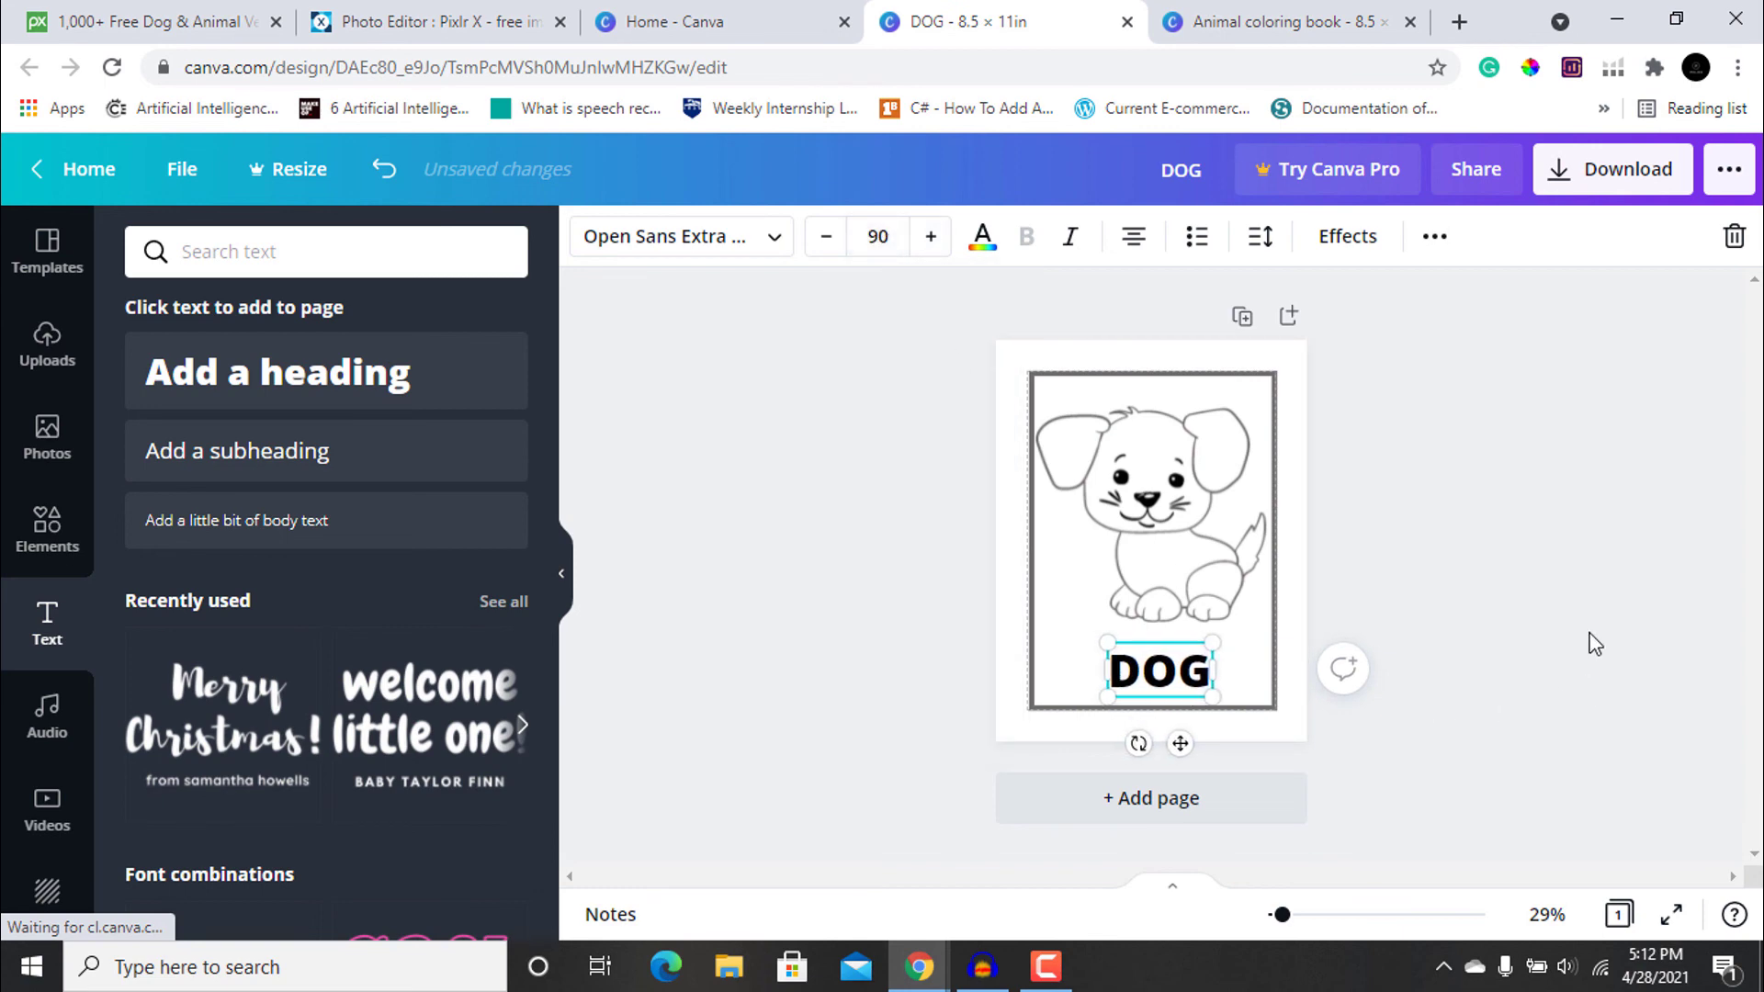
pyautogui.click(1347, 239)
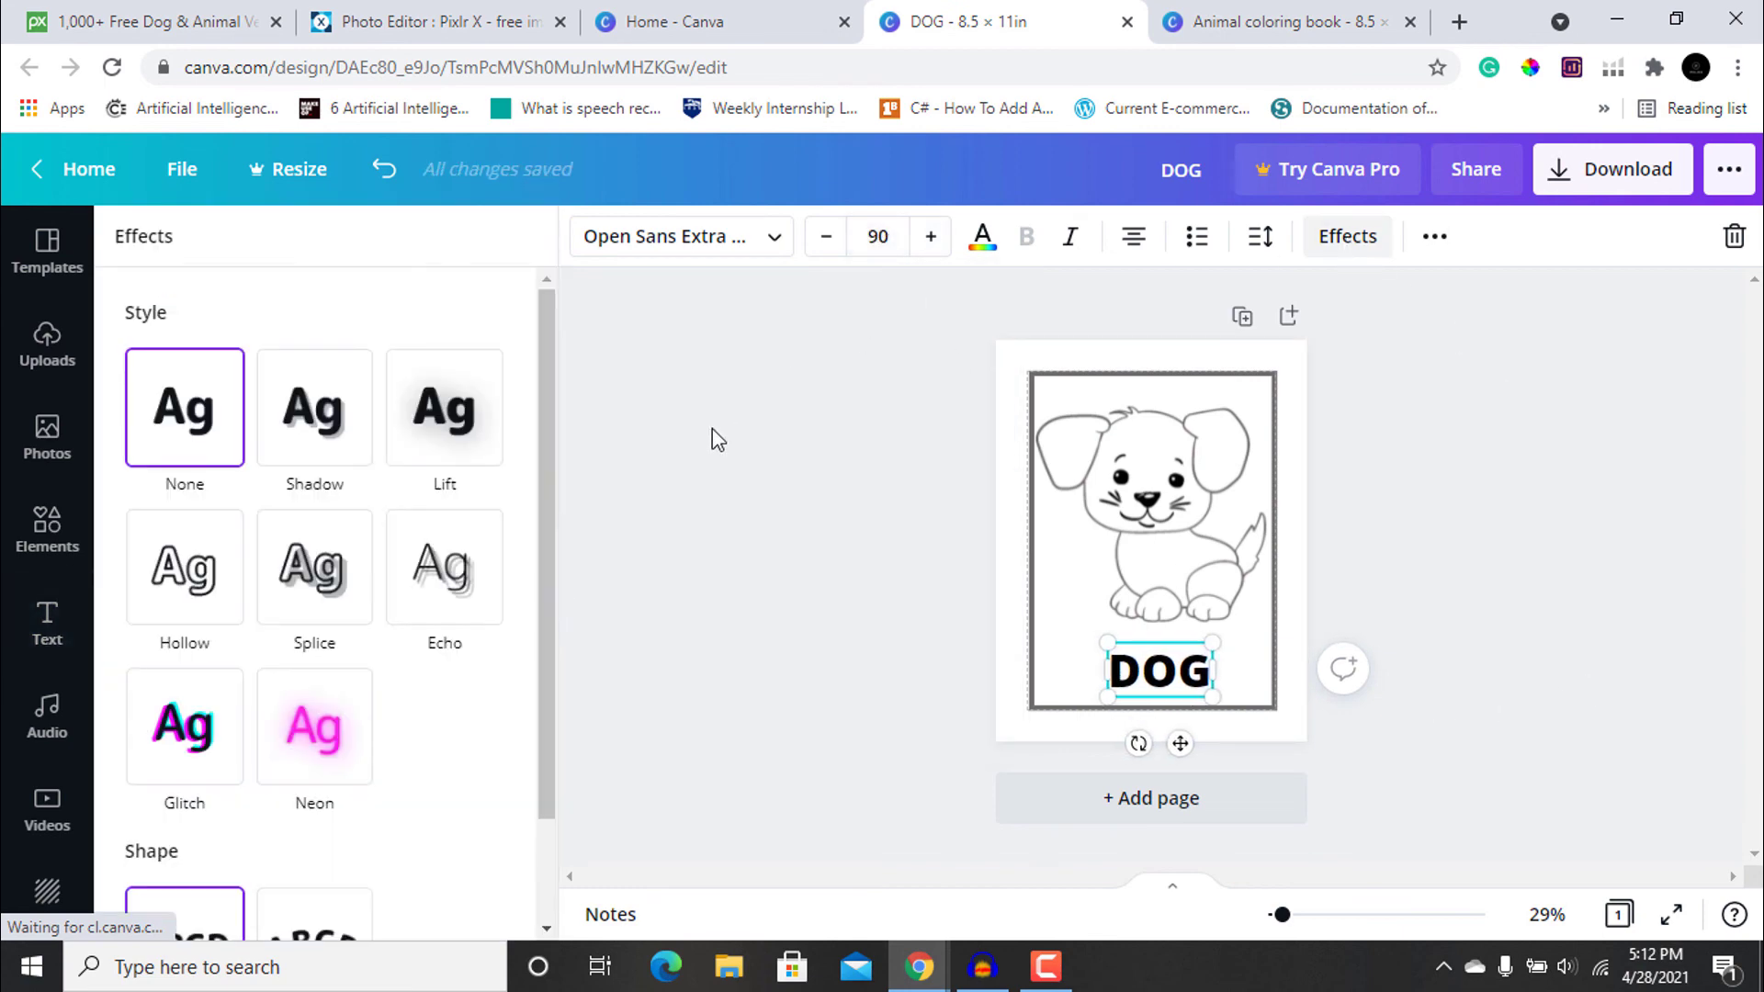
pyautogui.click(191, 584)
pyautogui.click(737, 691)
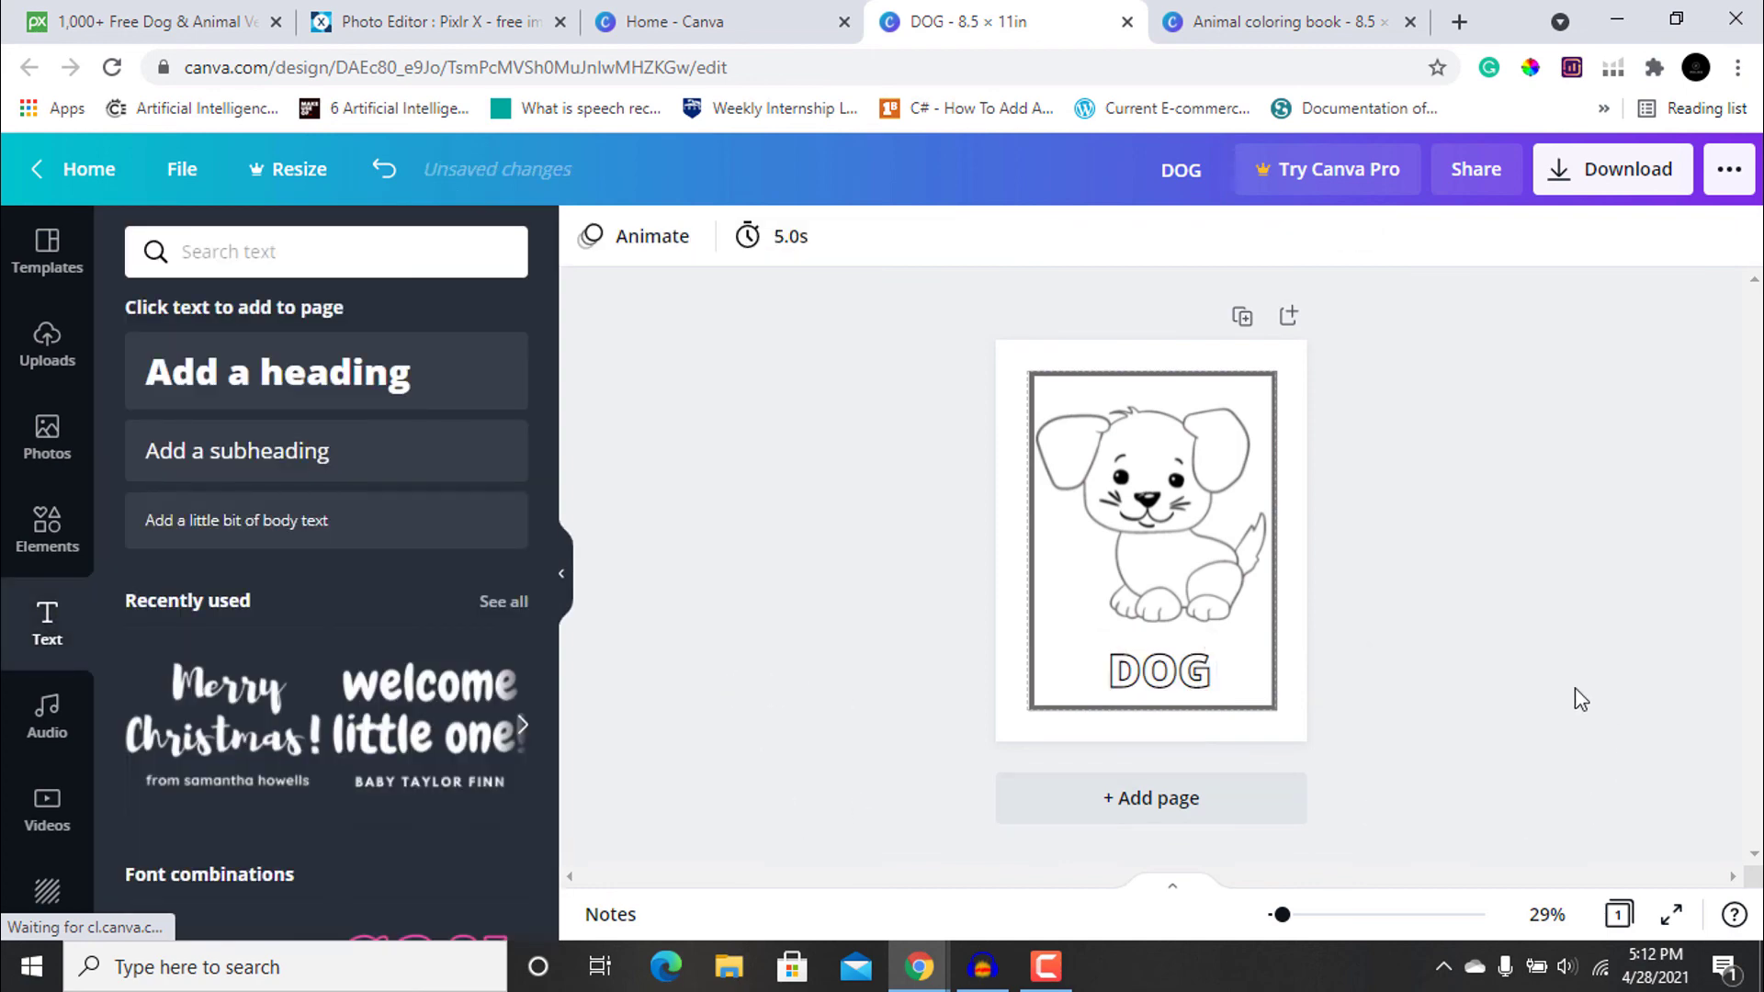
# Move the puppy image slightly down toward the heading and shift the DOG heading slightly to the right
pyautogui.click(1217, 585)
pyautogui.moveTo(1215, 574); pyautogui.dragTo(1214, 575)
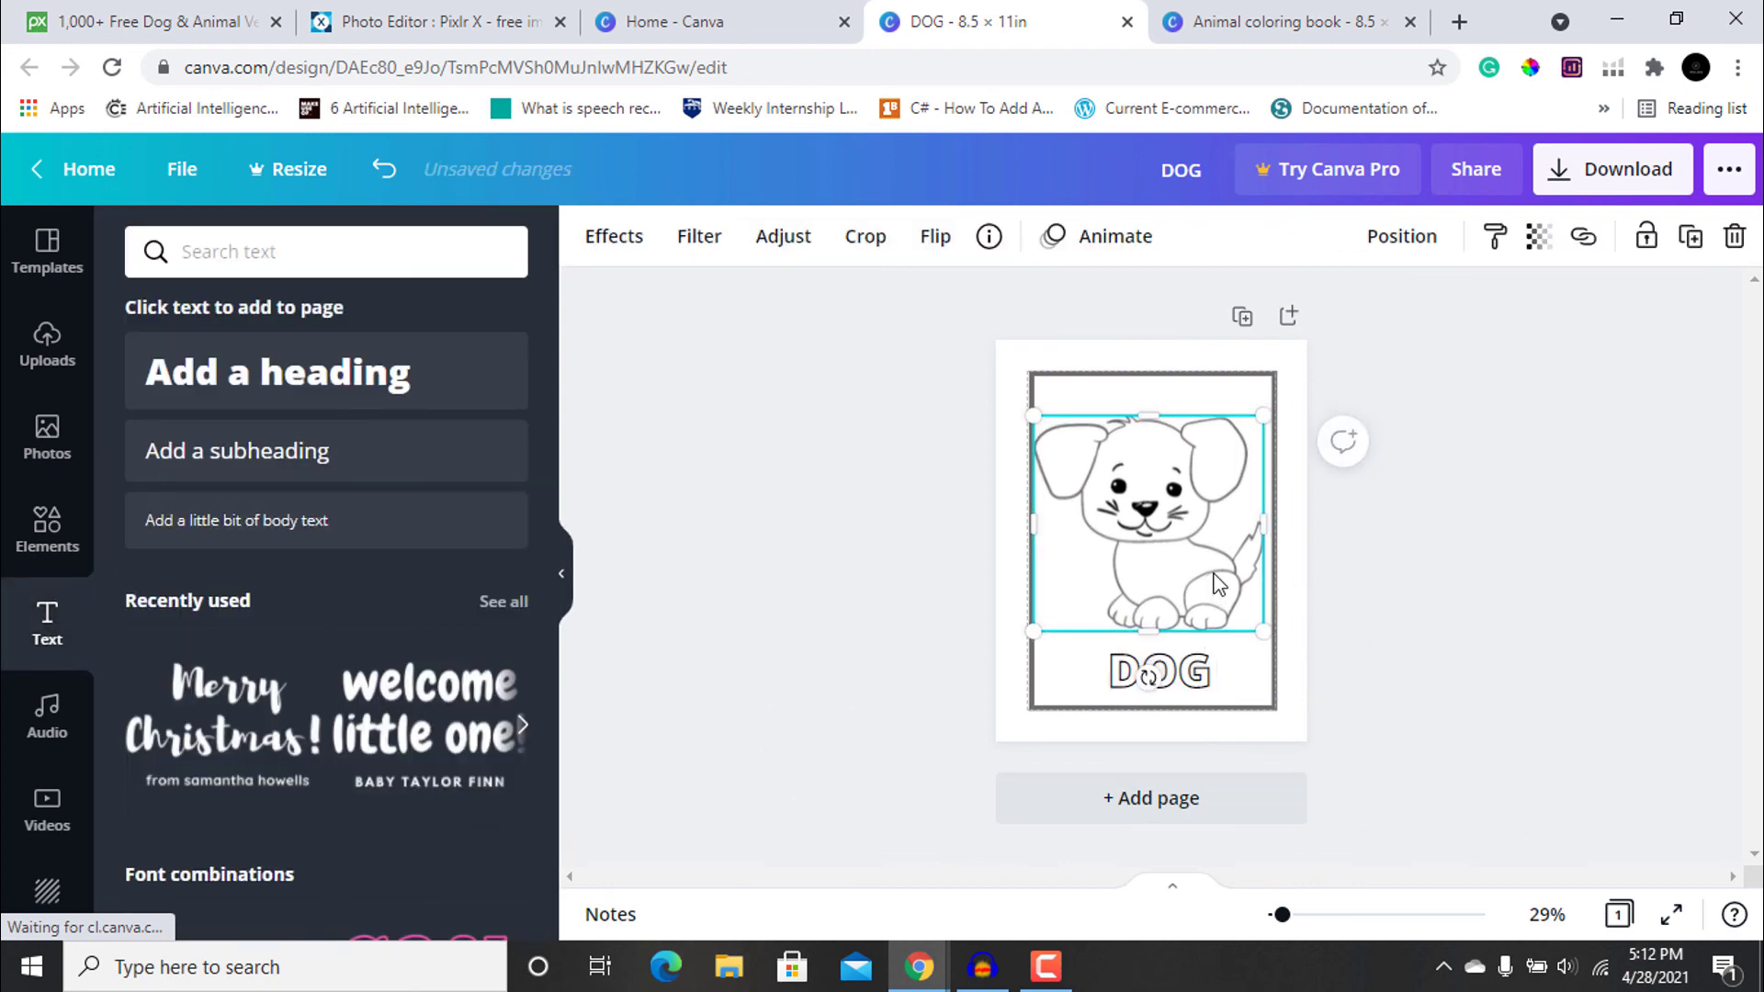
pyautogui.click(1397, 708)
pyautogui.click(1165, 684)
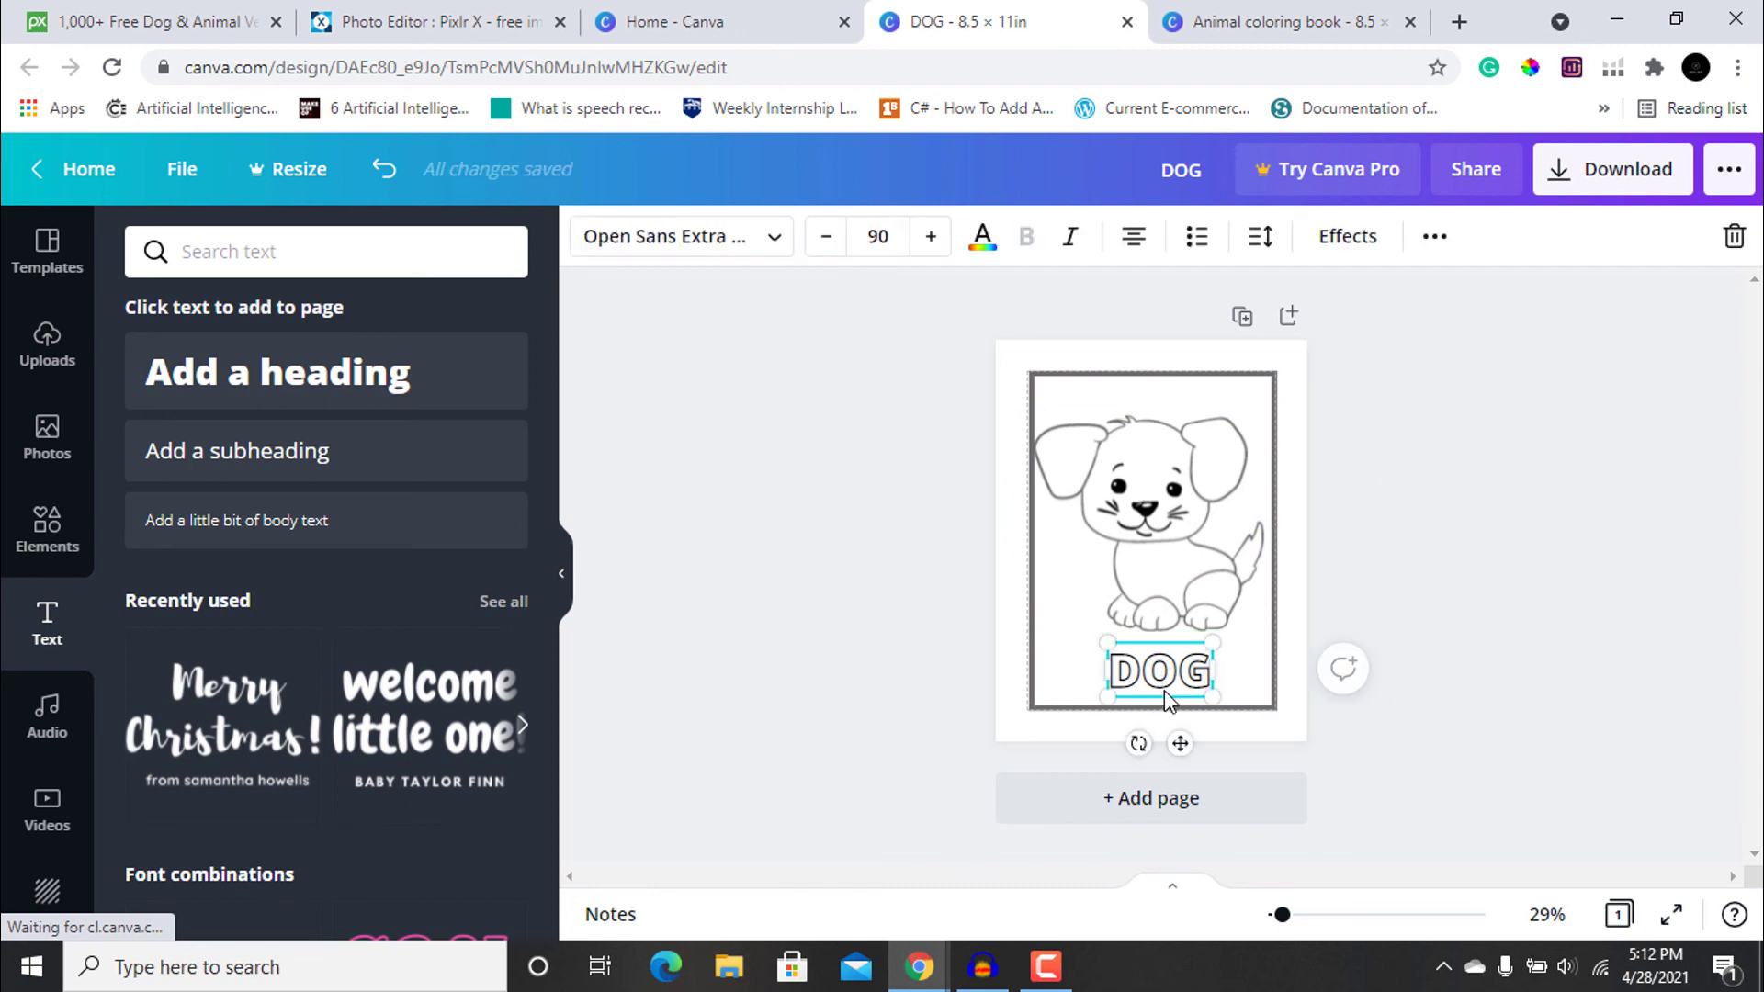
pyautogui.moveTo(1164, 695); pyautogui.dragTo(1166, 695)
pyautogui.click(1405, 612)
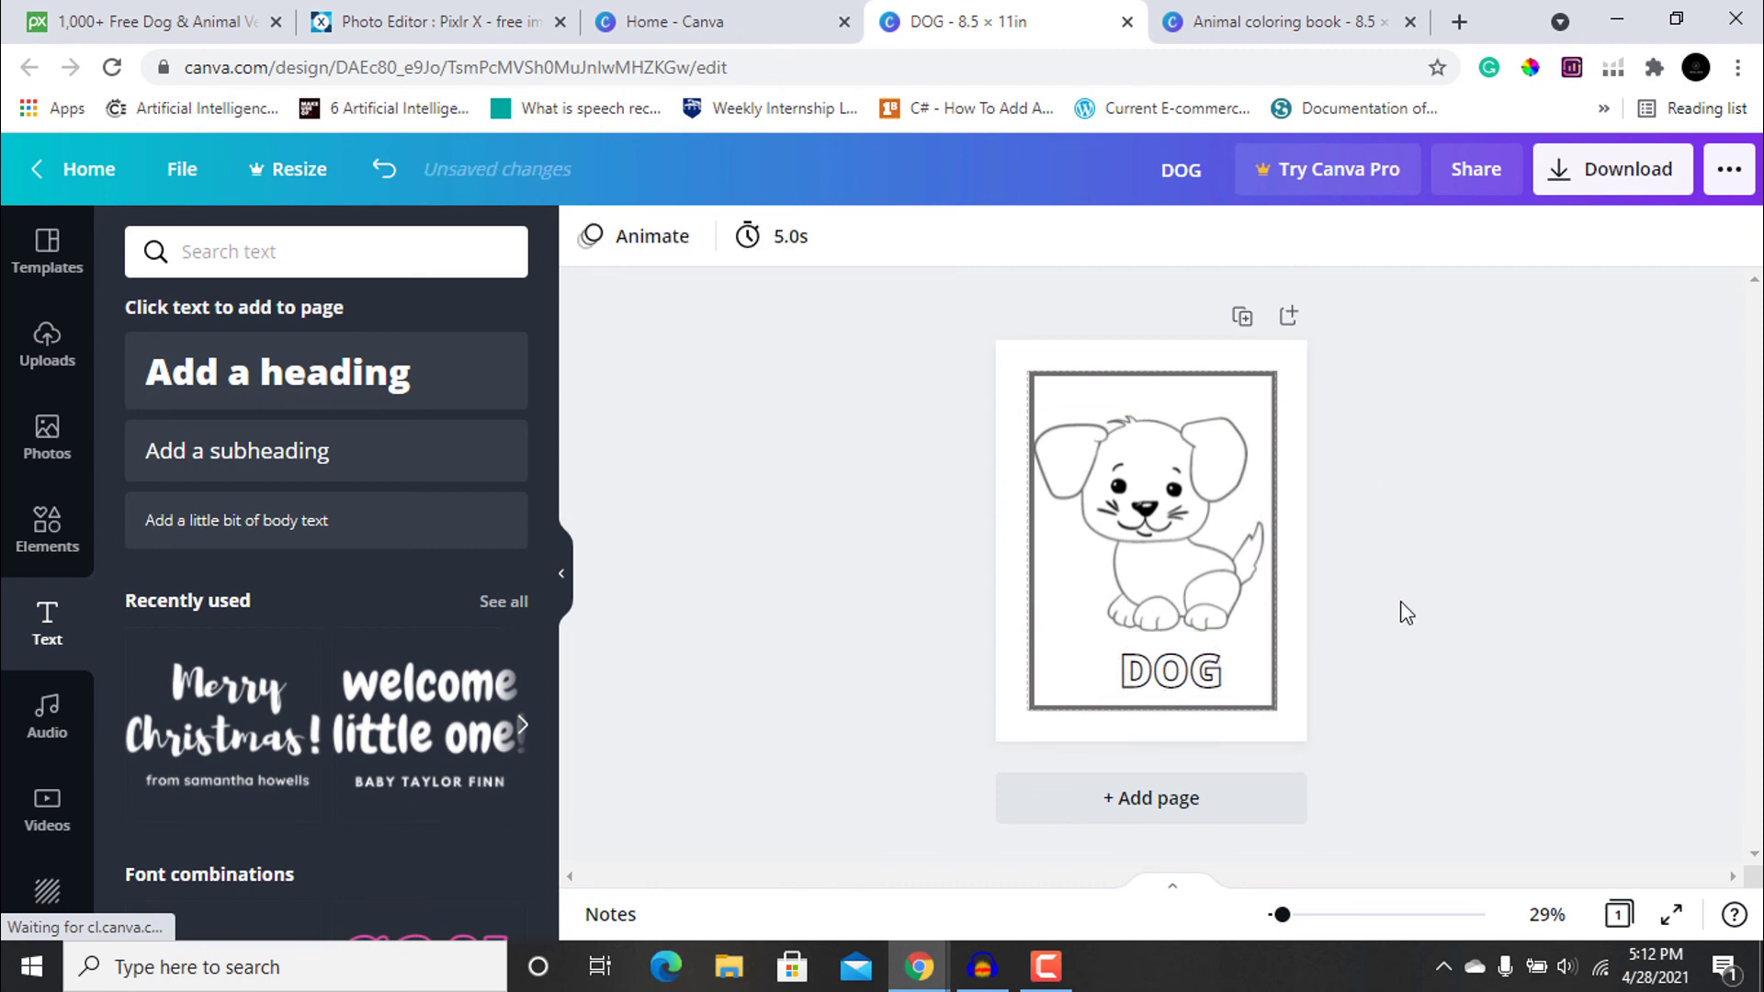
# Nudge the puppy image slightly to the right to center it within the frame
pyautogui.scroll(5, 1403, 606)
pyautogui.scroll(-5, 1402, 606)
pyautogui.moveTo(1148, 551); pyautogui.dragTo(1151, 551)
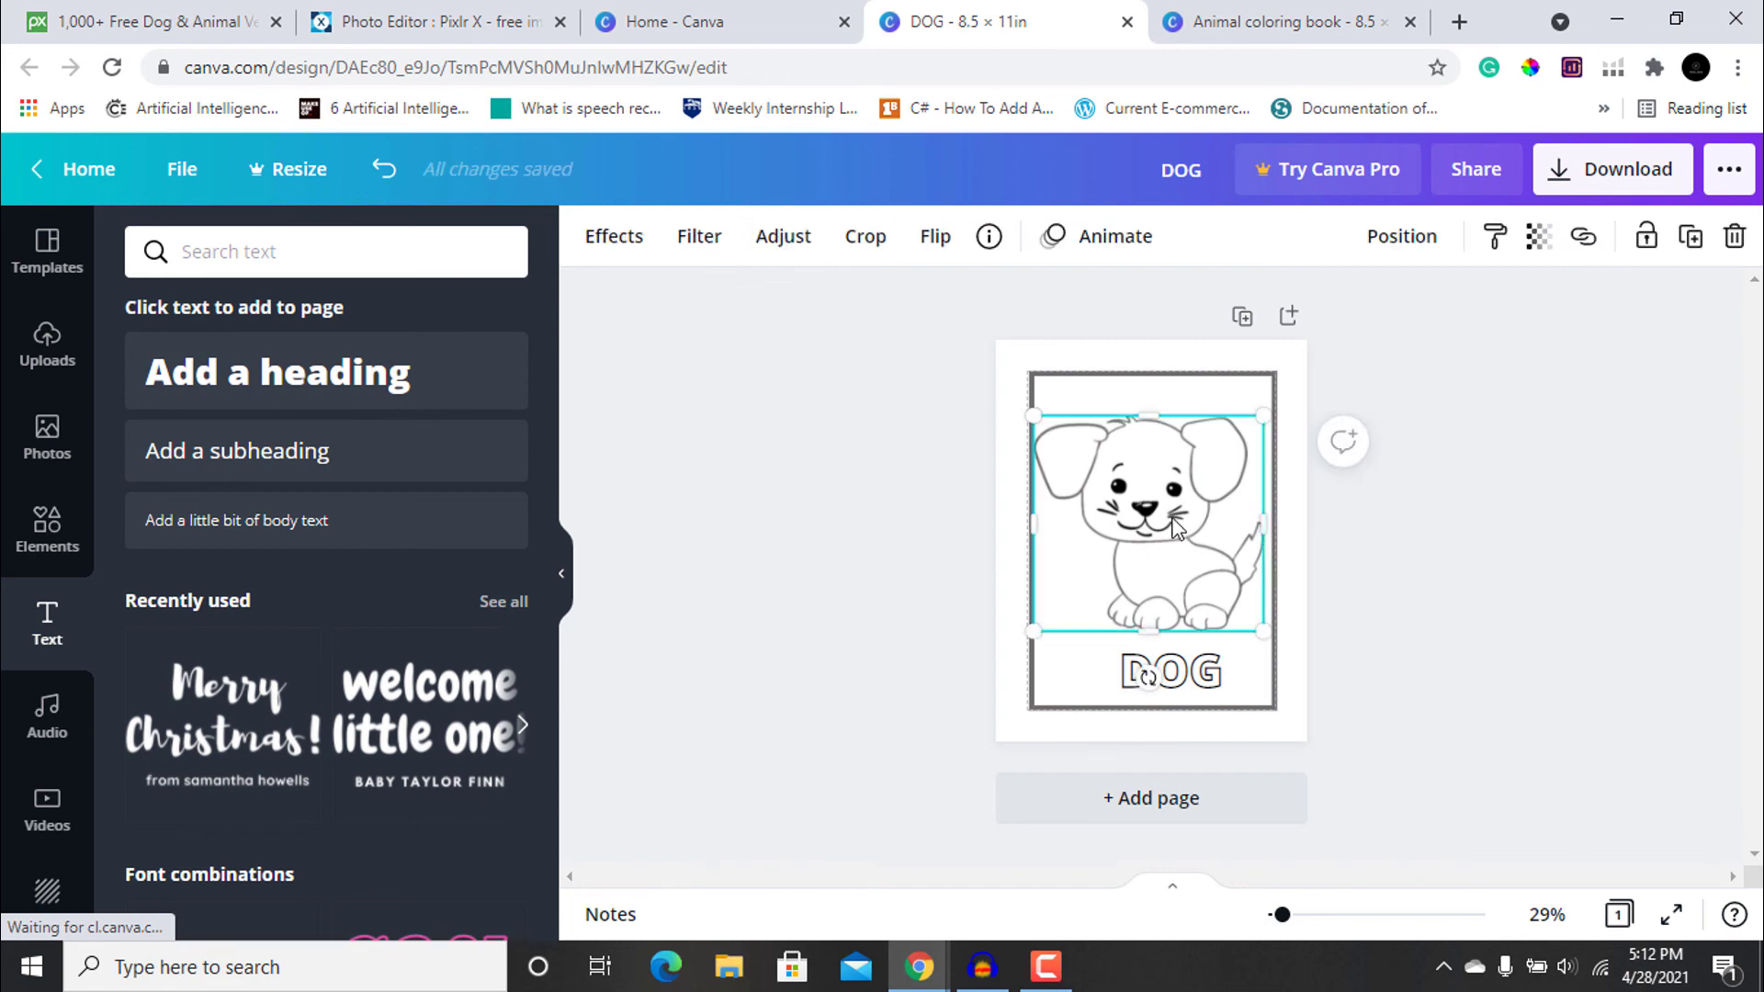
pyautogui.click(1459, 650)
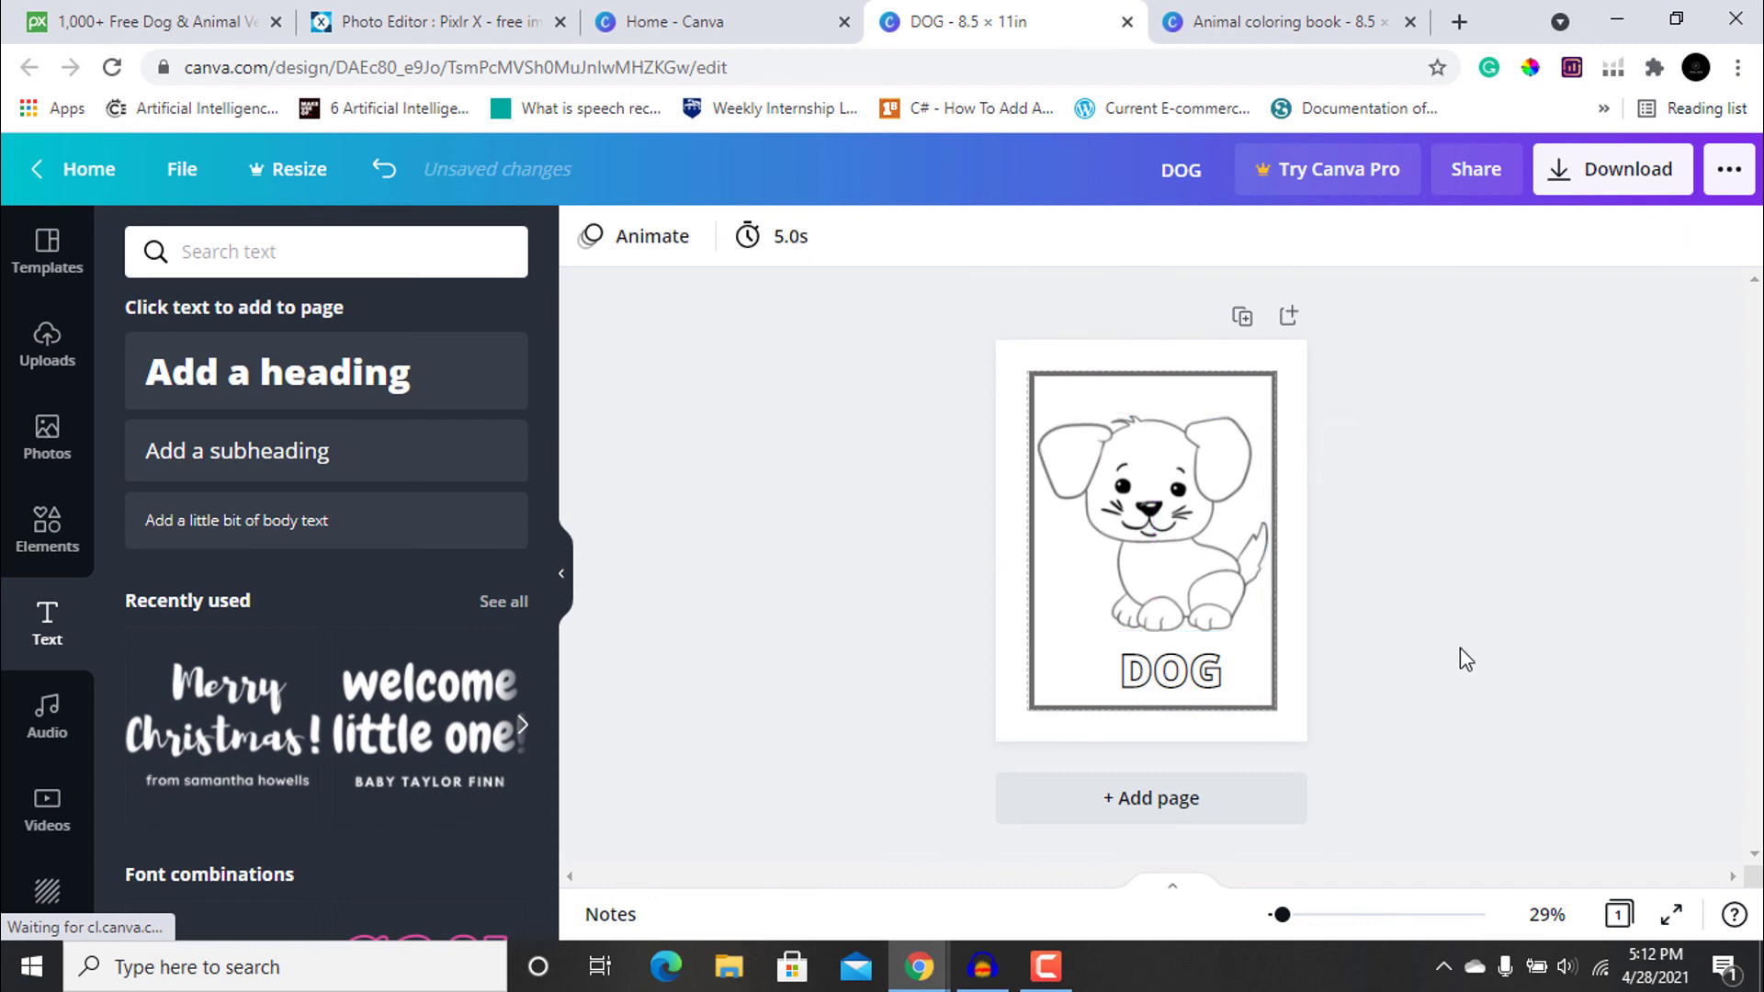